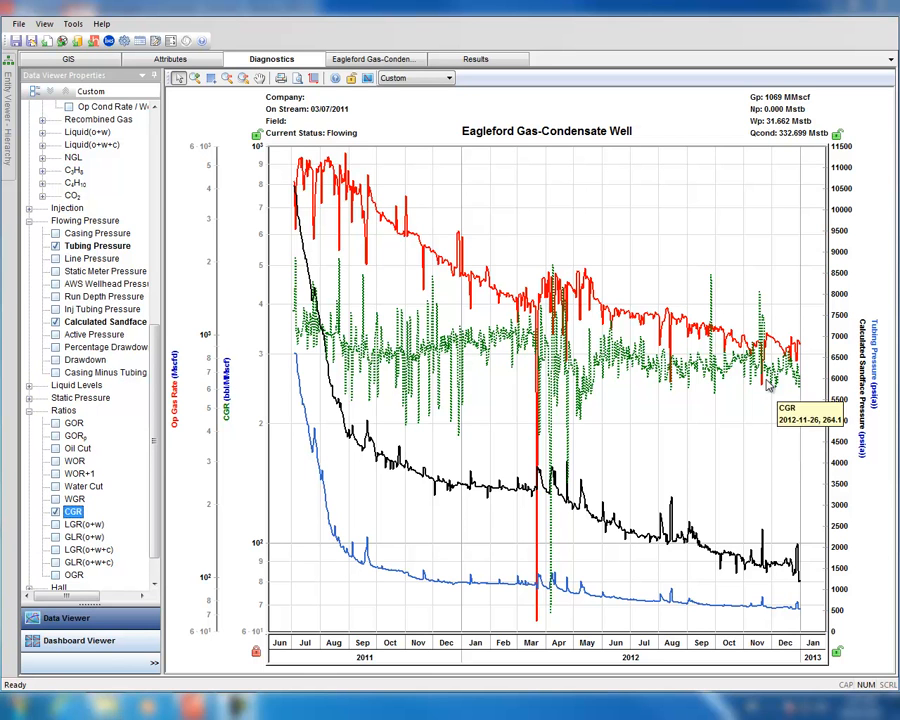
Examine the gas rate, CGR, tubing pressure and calculated sandface pressure trends on the well's diagnostics chart.
{"action": "mouse_move", "coordinate": [487, 358]}
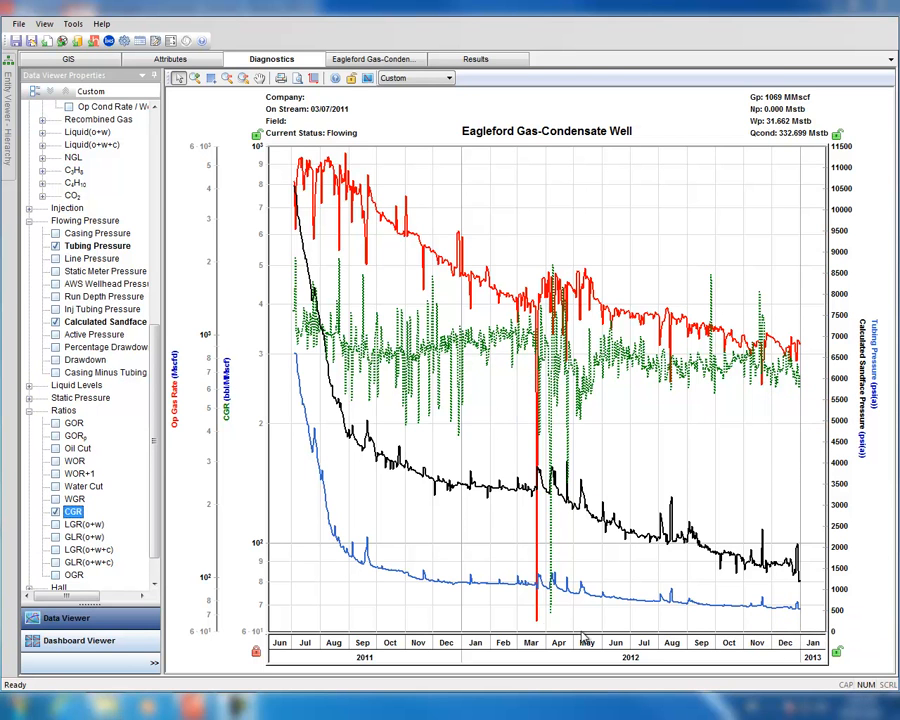
{"action": "mouse_move", "coordinate": [312, 165]}
{"action": "mouse_move", "coordinate": [675, 321]}
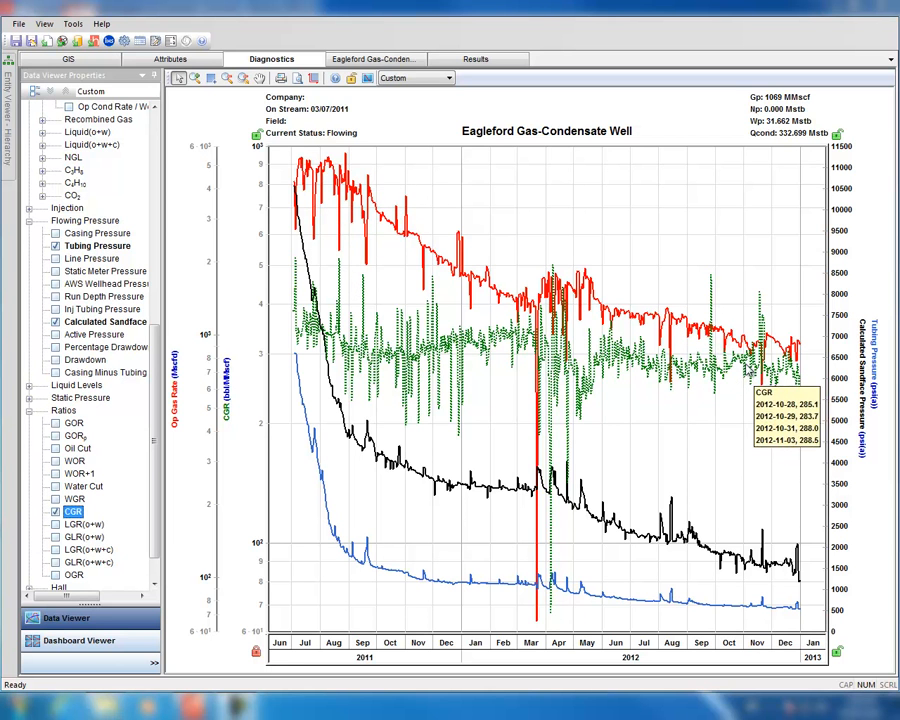
{"action": "mouse_move", "coordinate": [381, 344]}
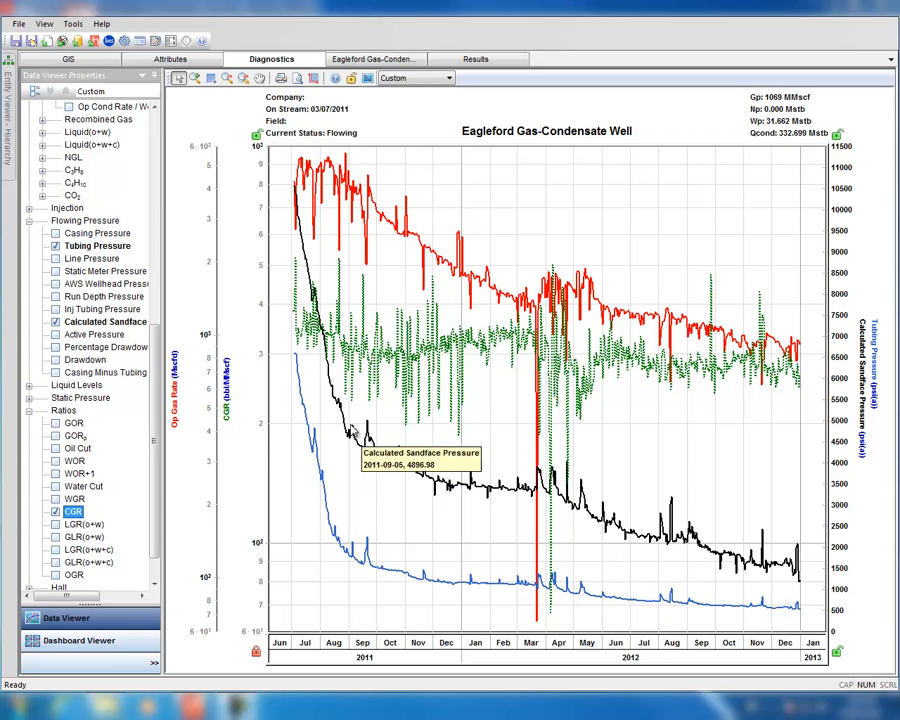
Open the well's property editors and view the geomechanical permeability and compressibility ratio correlations.
{"action": "left_click", "coordinate": [373, 59]}
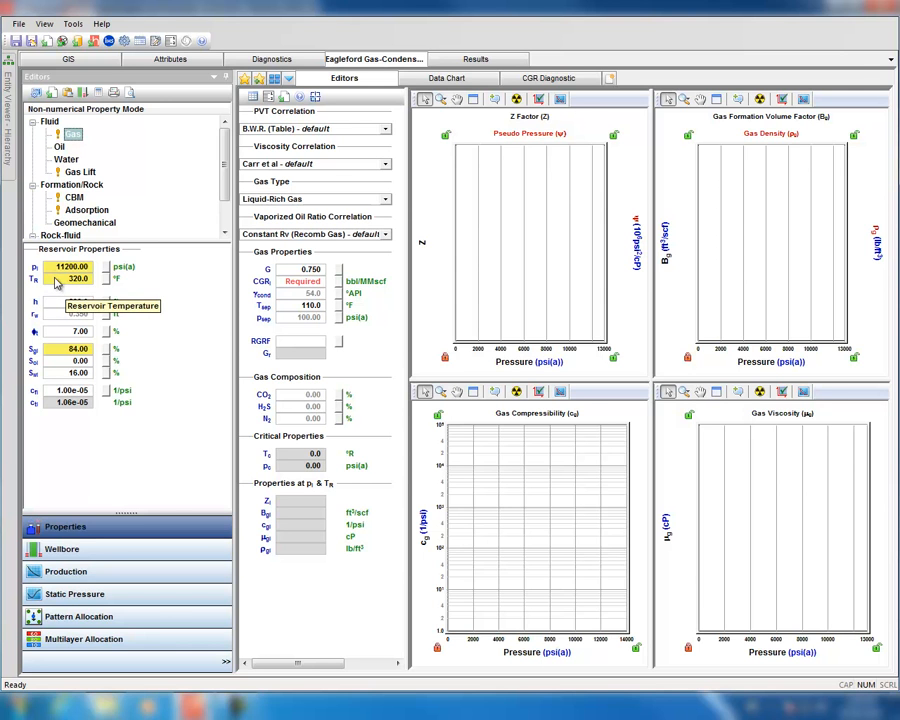
{"action": "scroll", "coordinate": [218, 160], "scroll_direction": "down", "scroll_amount": 3}
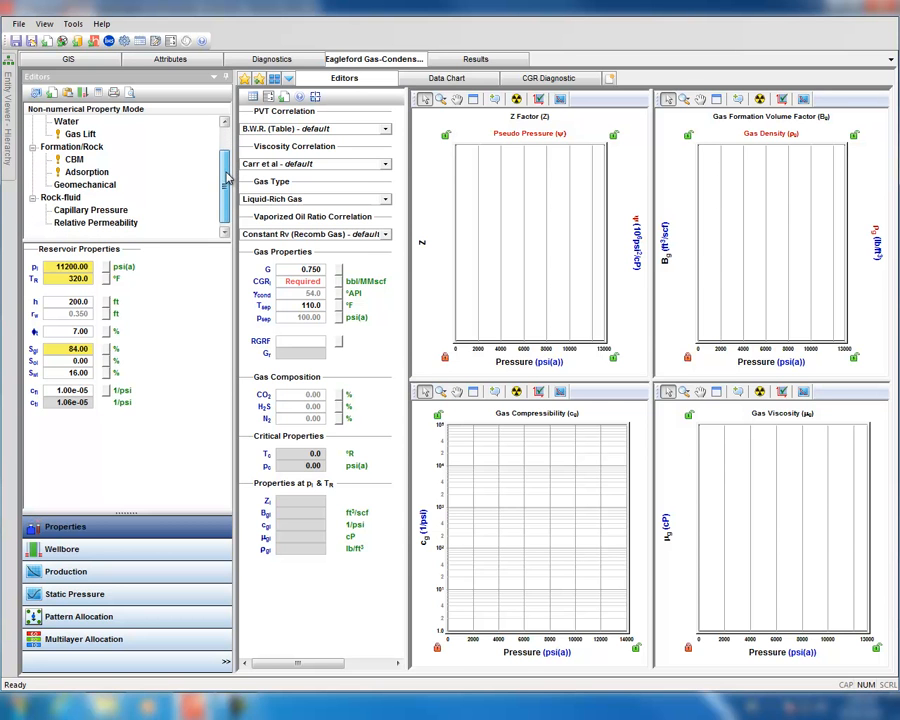
{"action": "left_click", "coordinate": [98, 185]}
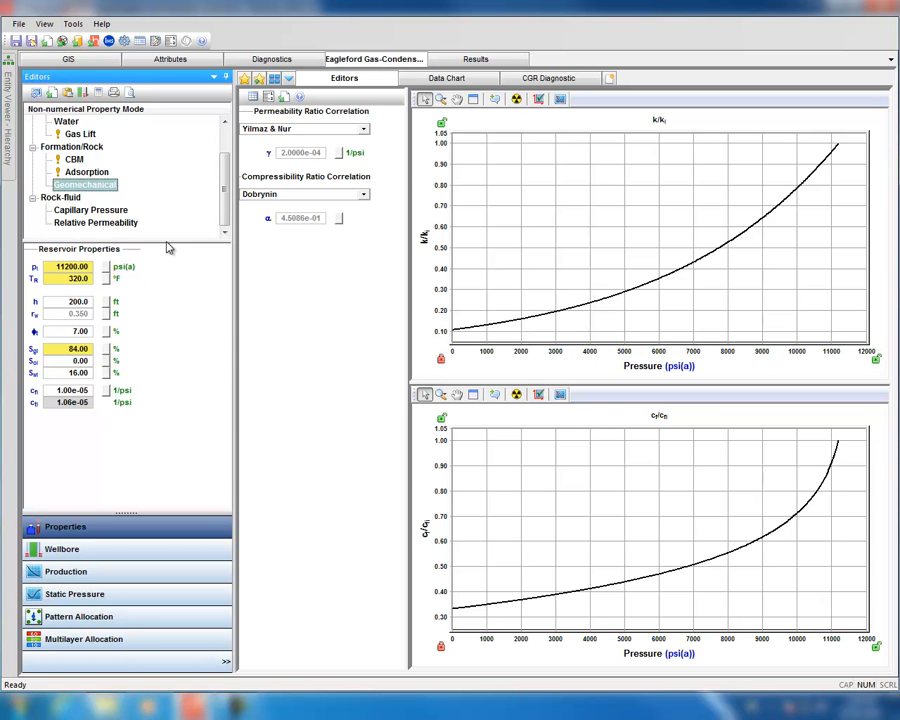
Go back to the gas properties and check the initial formation compressibility limits and defaults, accepting the existing value.
{"action": "left_click_drag", "start_coordinate": [224, 178], "coordinate": [225, 128]}
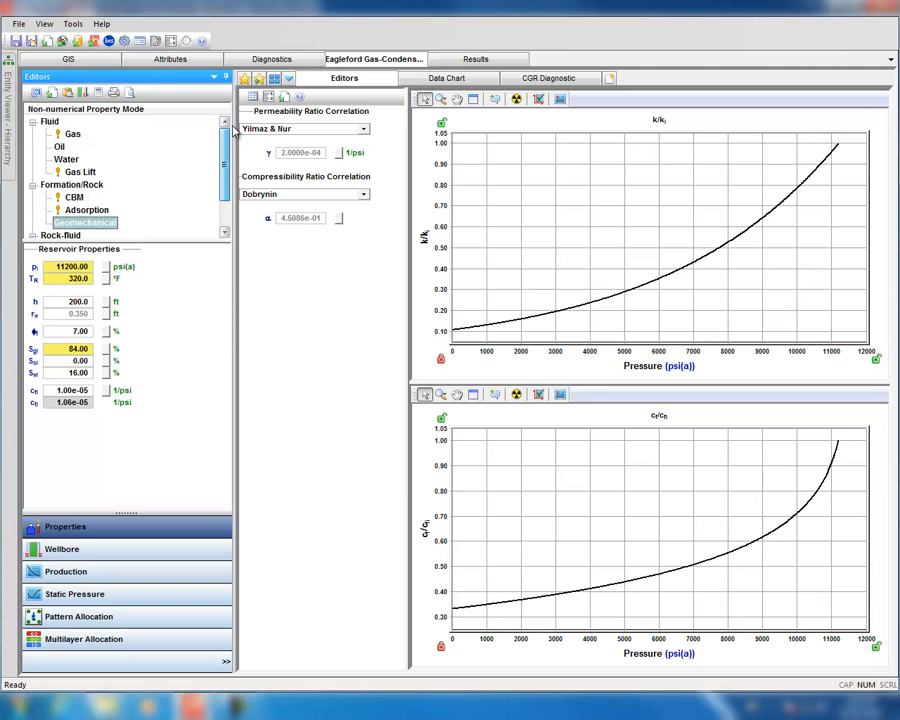
{"action": "left_click", "coordinate": [75, 134]}
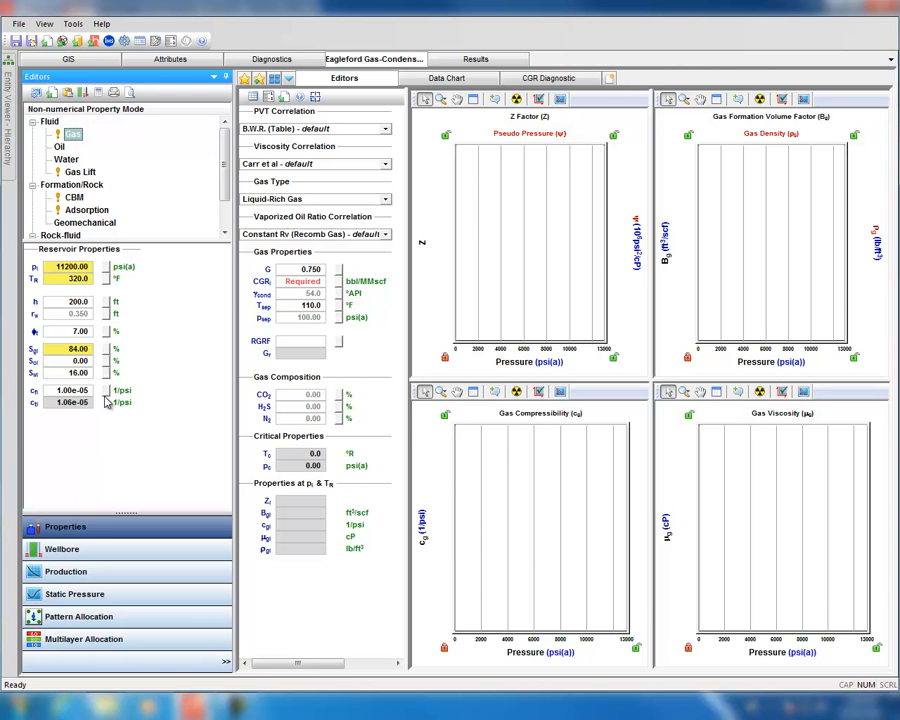
{"action": "double_click", "coordinate": [72, 390]}
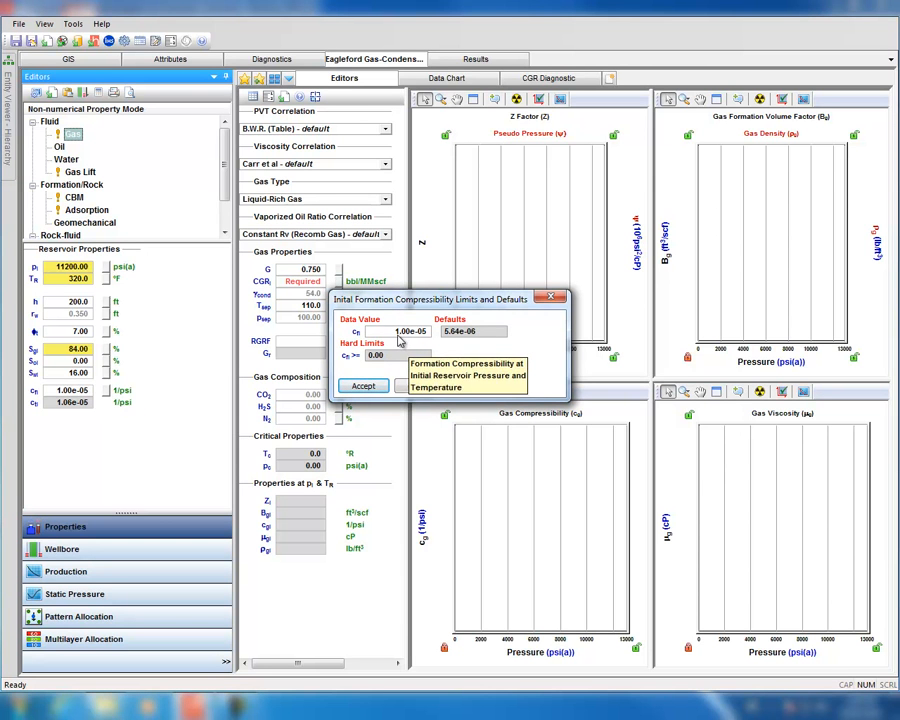
{"action": "left_click", "coordinate": [363, 386]}
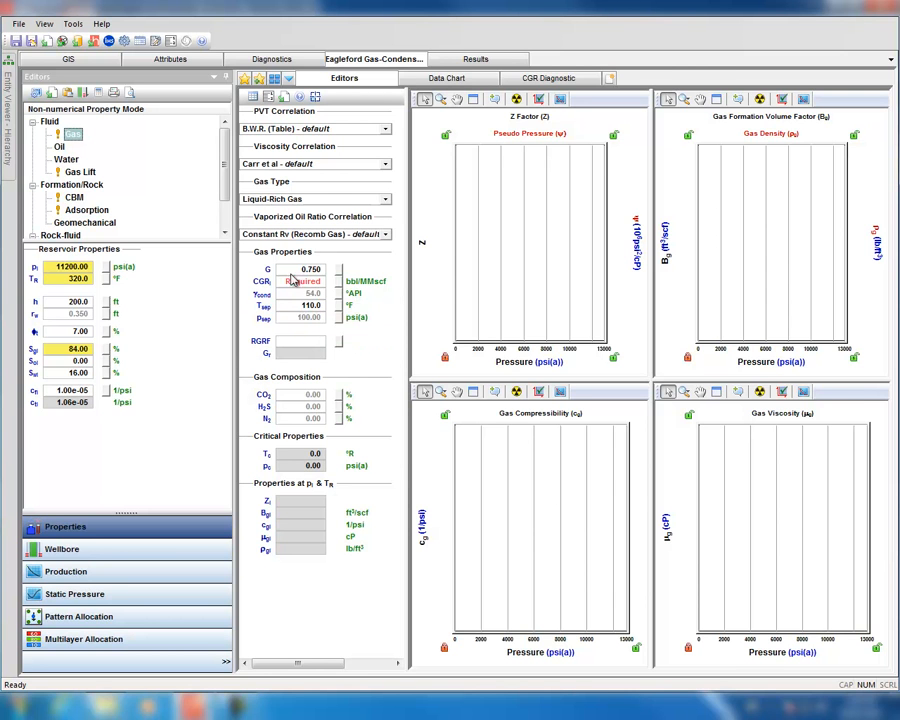
Check the early CGR on the diagnostics chart and set the initial condensate-gas ratio to 345 bbl/MMscf in the gas properties.
{"action": "left_click", "coordinate": [265, 60]}
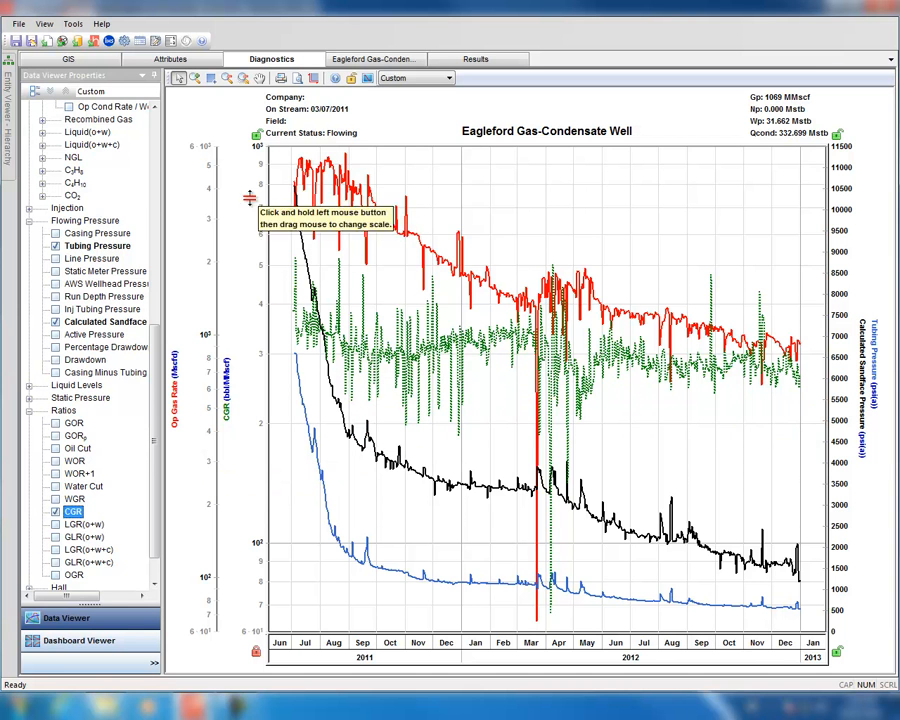
{"action": "left_click", "coordinate": [370, 57]}
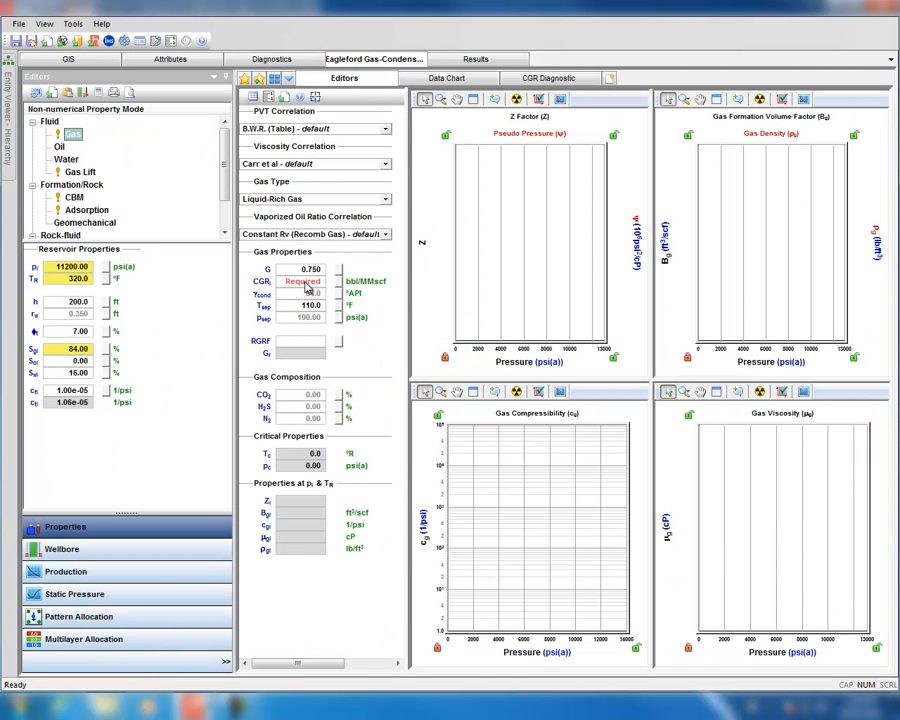
{"action": "left_click", "coordinate": [307, 283]}
{"action": "type", "text": "345"}
{"action": "key", "text": "Return"}
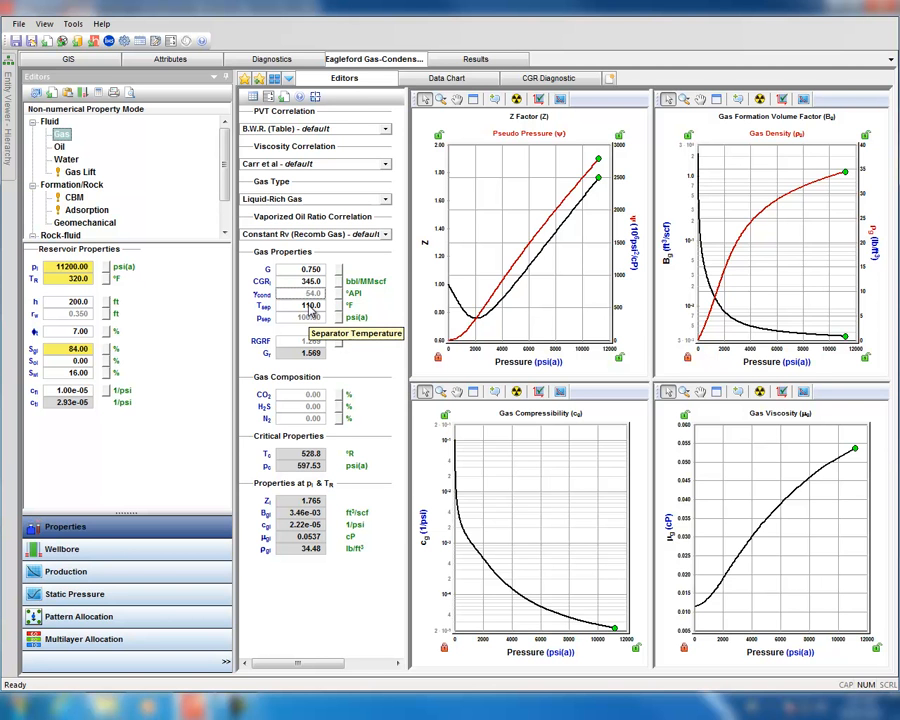
Select Liquid-Rich Gas as the gas type and Constant Rv (Recomb Gas) as the vaporized oil ratio correlation.
{"action": "left_click", "coordinate": [262, 59]}
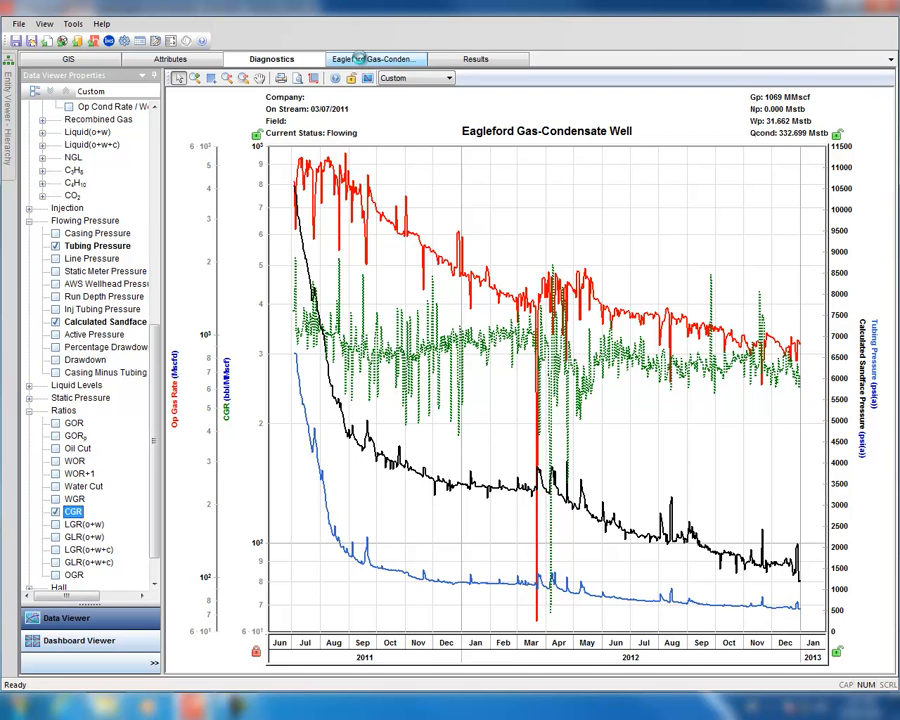
{"action": "left_click", "coordinate": [365, 60]}
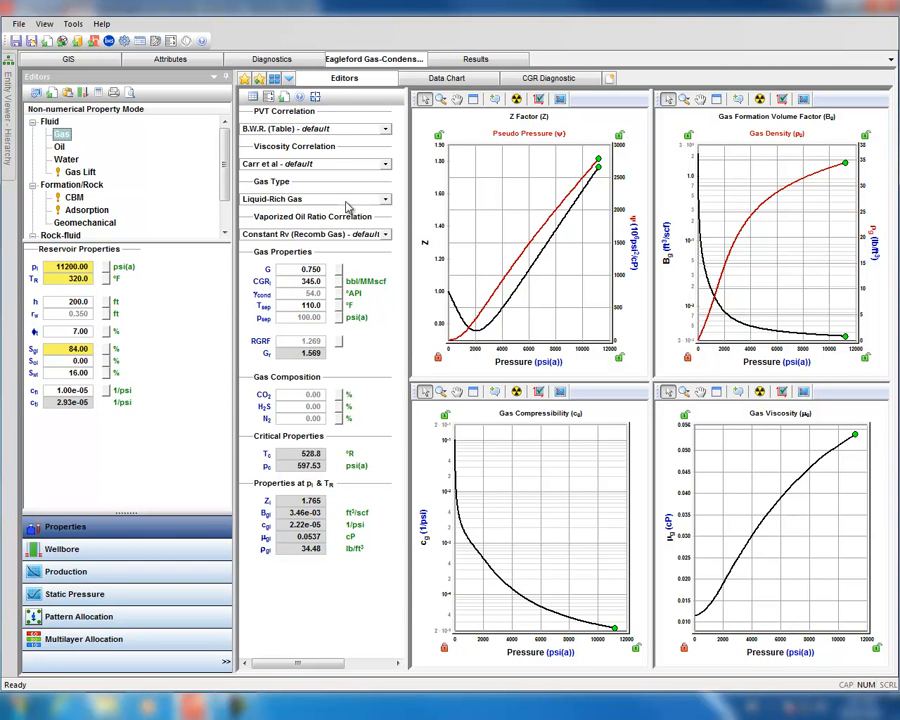
{"action": "left_click", "coordinate": [258, 199]}
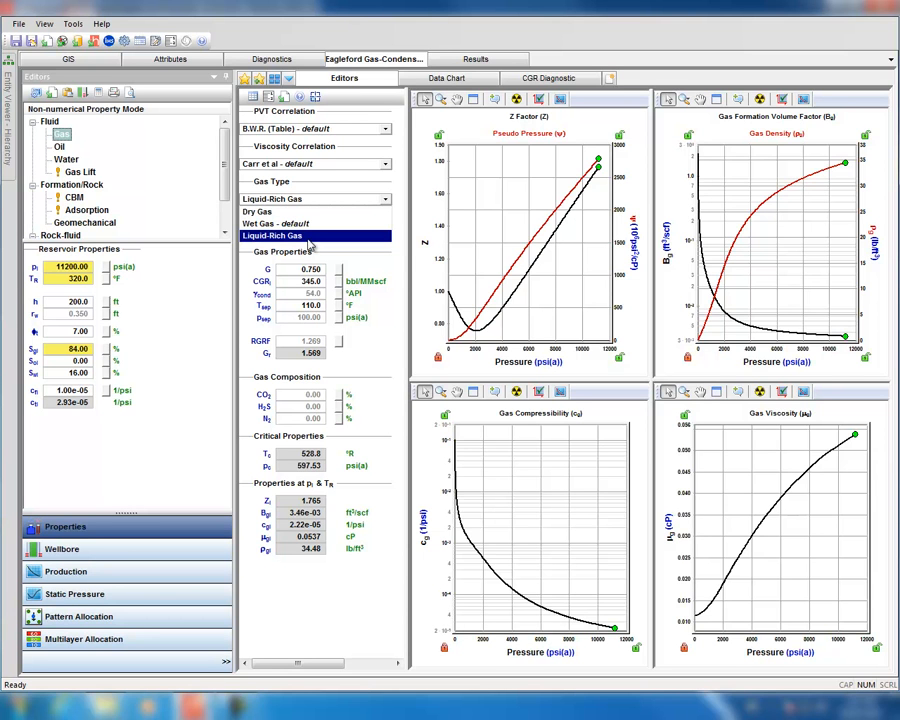
{"action": "left_click", "coordinate": [285, 235]}
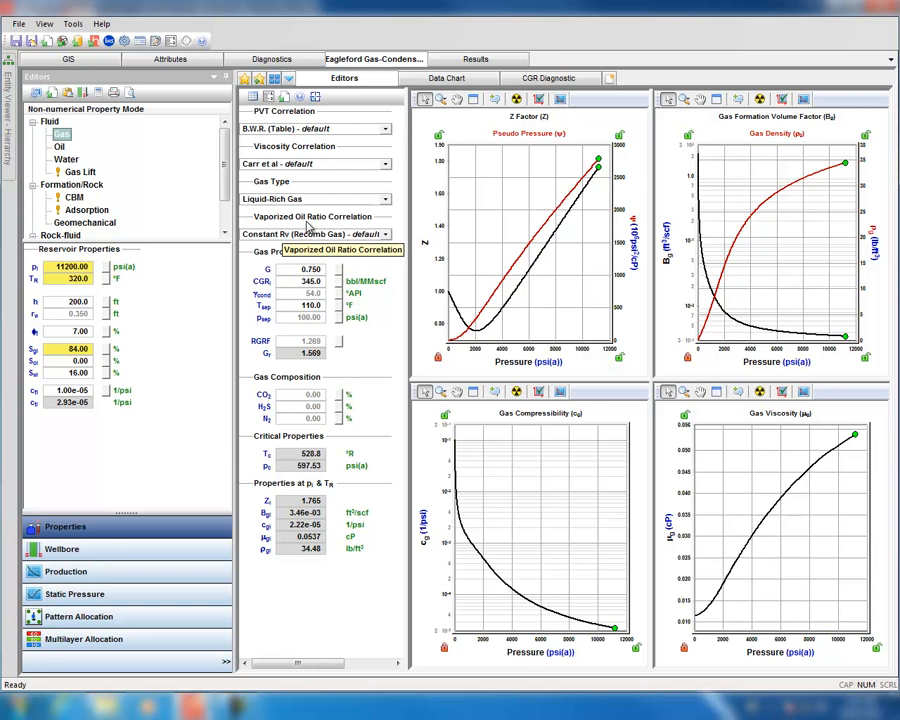
{"action": "left_click", "coordinate": [385, 234]}
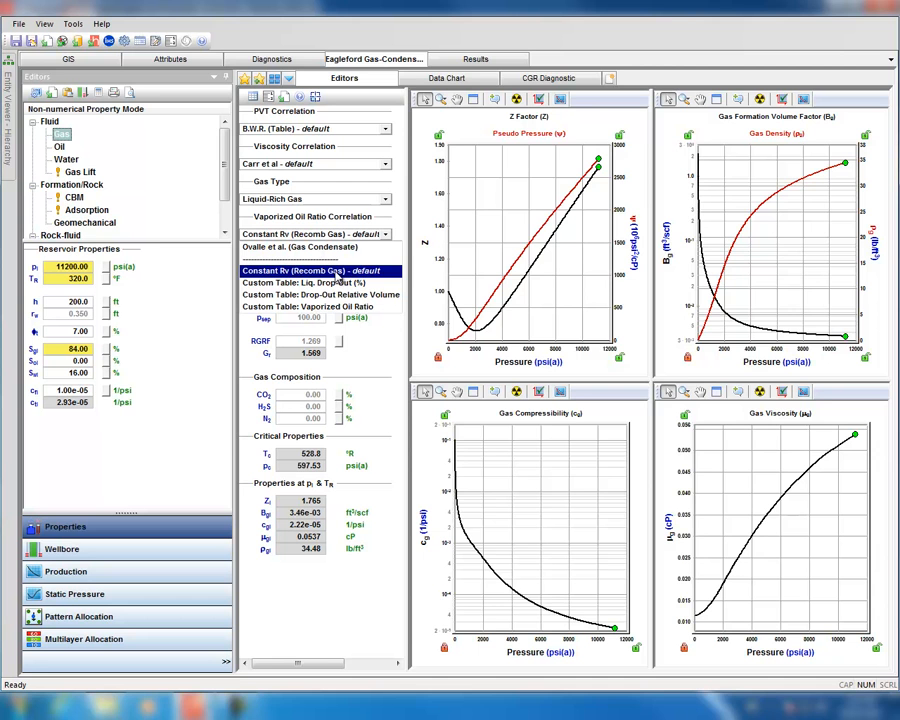
{"action": "left_click", "coordinate": [313, 274]}
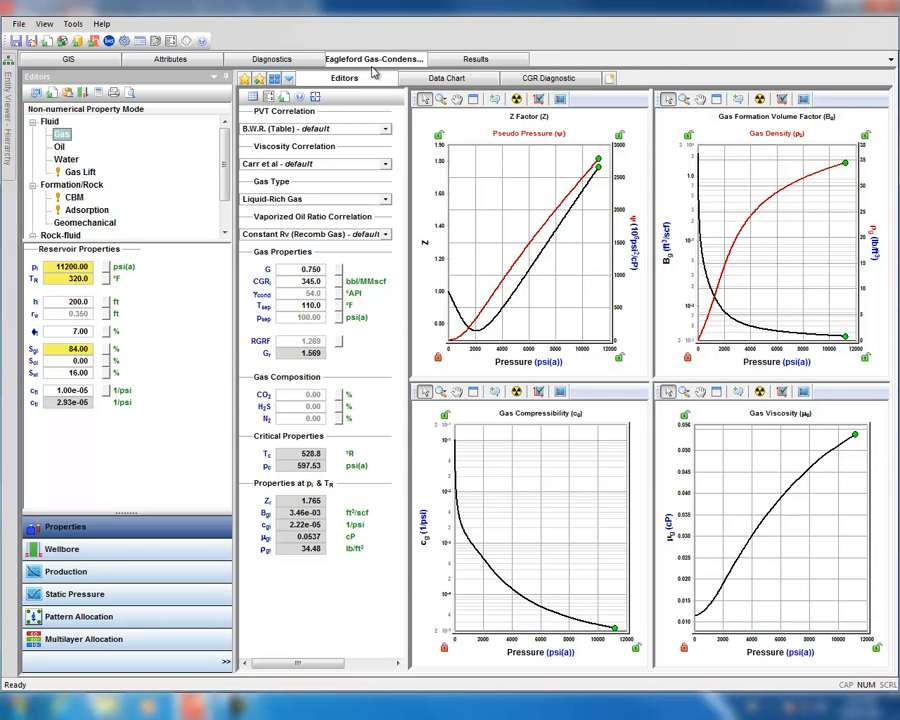
Review the CGR trend against calculated sandface pressure on the diagnostics, data and CGR diagnostic charts.
{"action": "left_click", "coordinate": [285, 59]}
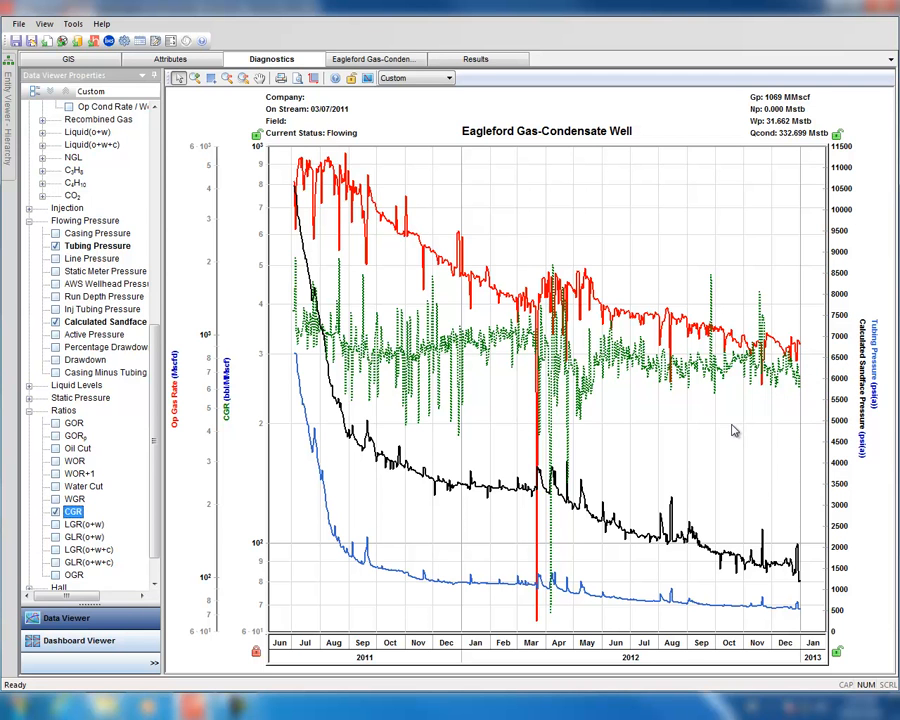
{"action": "left_click", "coordinate": [355, 59]}
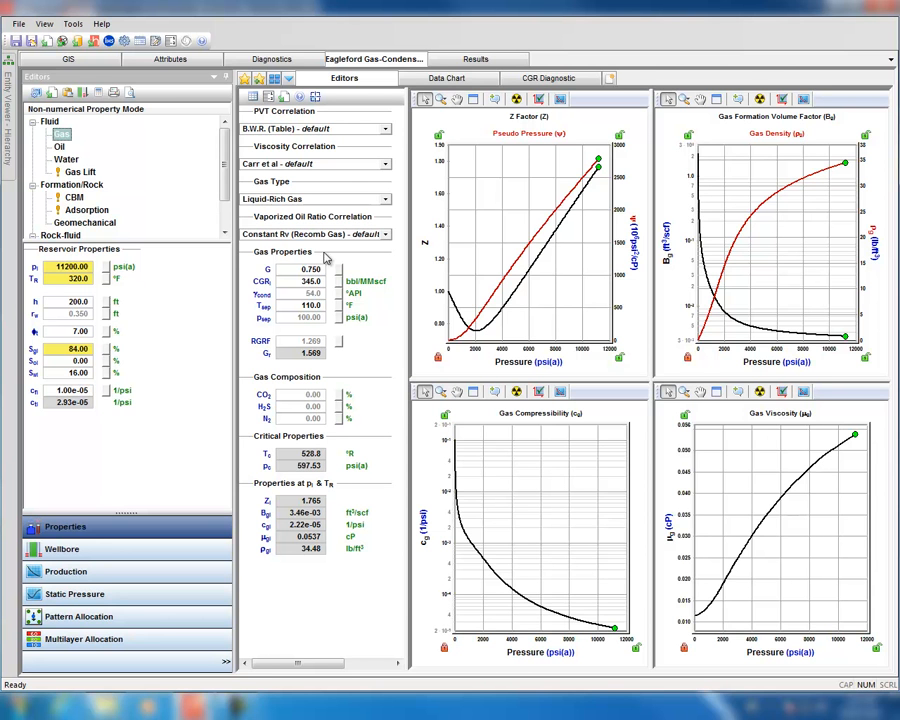
{"action": "left_click", "coordinate": [441, 80]}
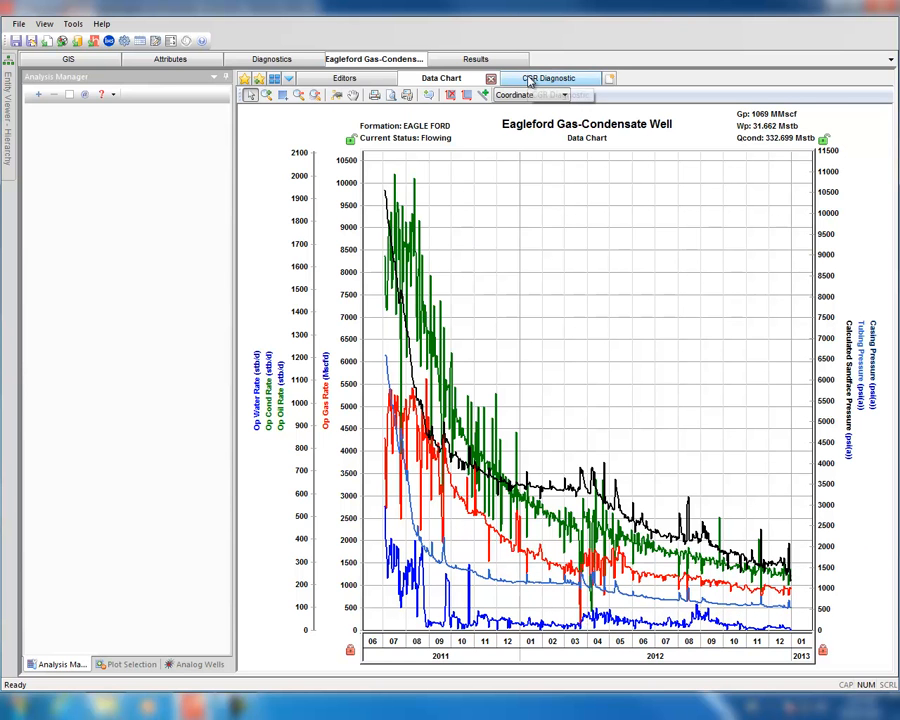
{"action": "left_click", "coordinate": [521, 80]}
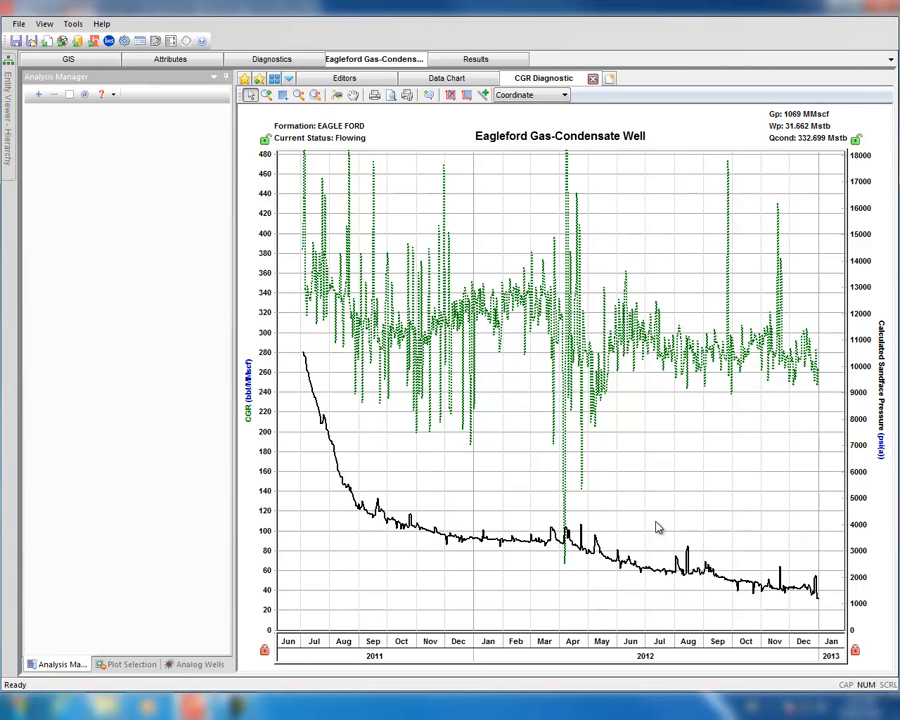
{"action": "mouse_move", "coordinate": [308, 364]}
Create a deterministic gas superposition time analysis from the IHS RTA unconventional reservoir worksheets.
{"action": "left_click", "coordinate": [608, 79]}
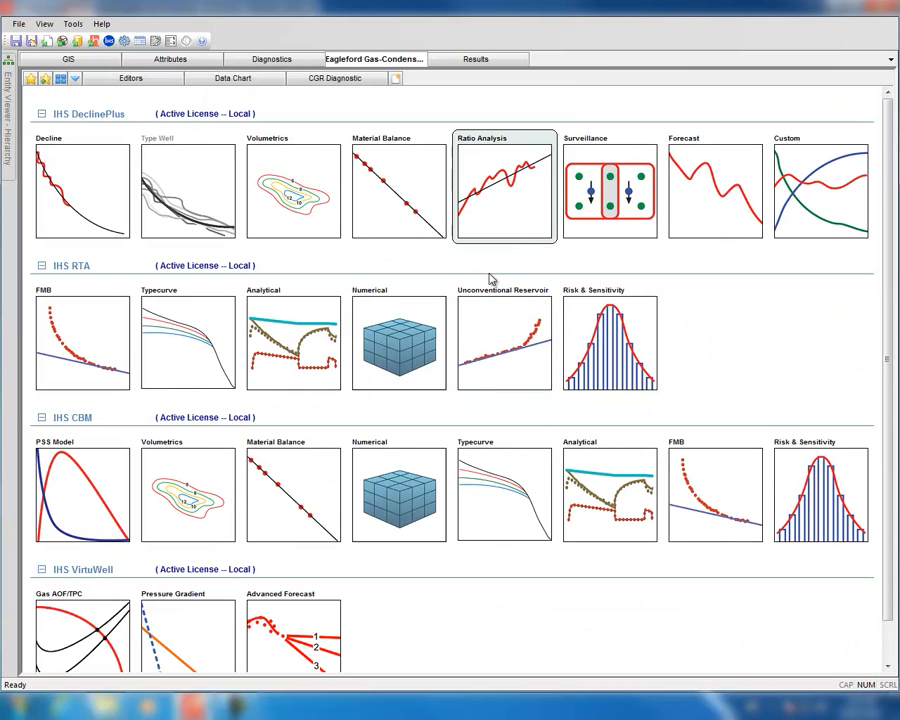
{"action": "left_click", "coordinate": [493, 348]}
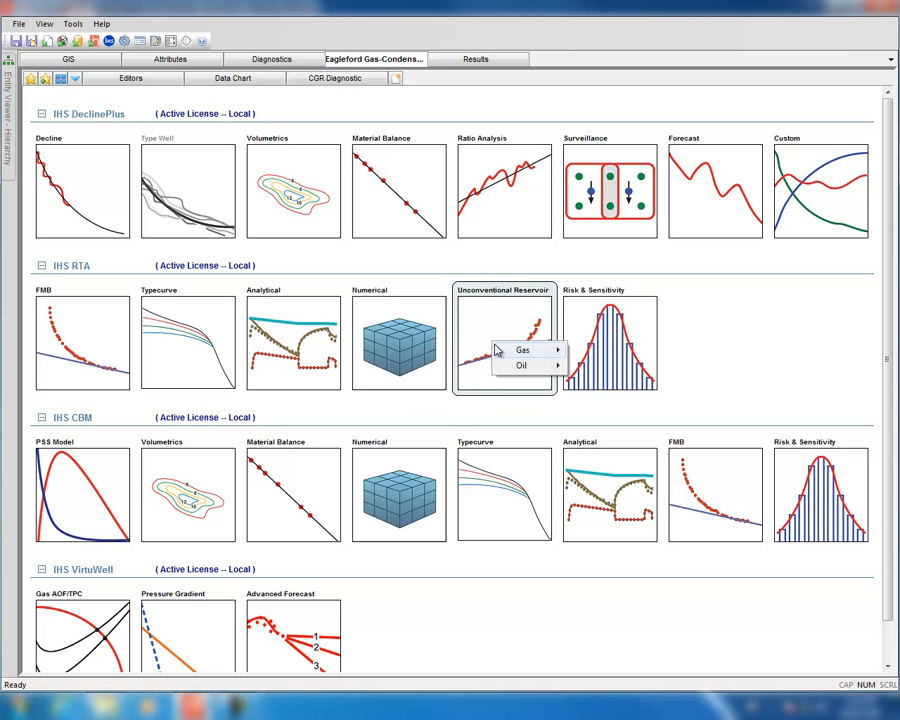
{"action": "mouse_move", "coordinate": [524, 353]}
{"action": "mouse_move", "coordinate": [630, 385]}
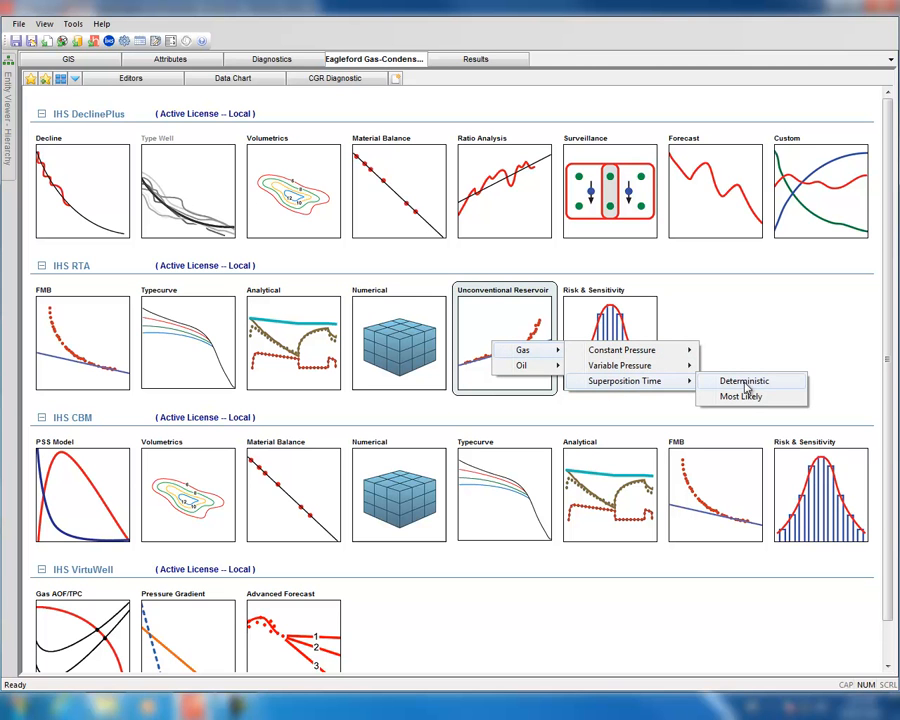
{"action": "left_click", "coordinate": [750, 385]}
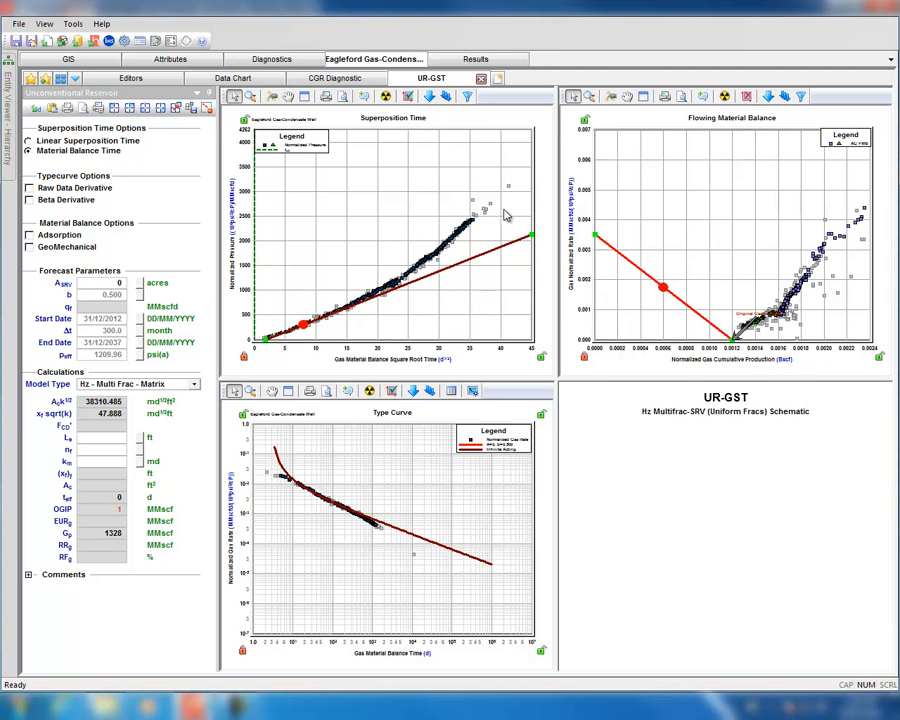
Hide the greyed-out data points and move the superposition time analysis line so it starts at the origin.
{"action": "left_click", "coordinate": [207, 106]}
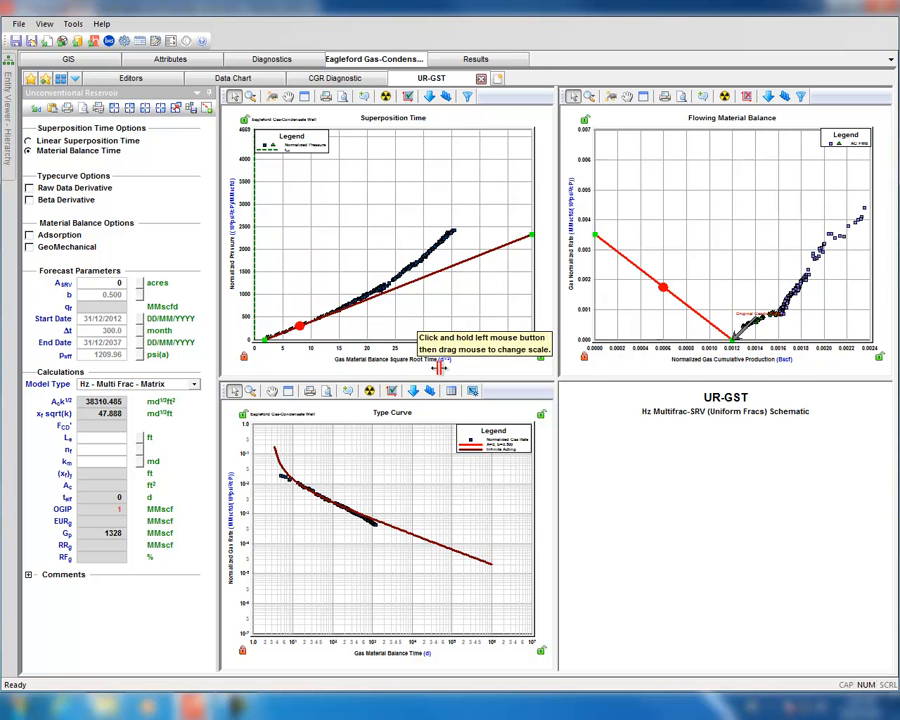
{"action": "left_click_drag", "start_coordinate": [257, 320], "coordinate": [300, 308]}
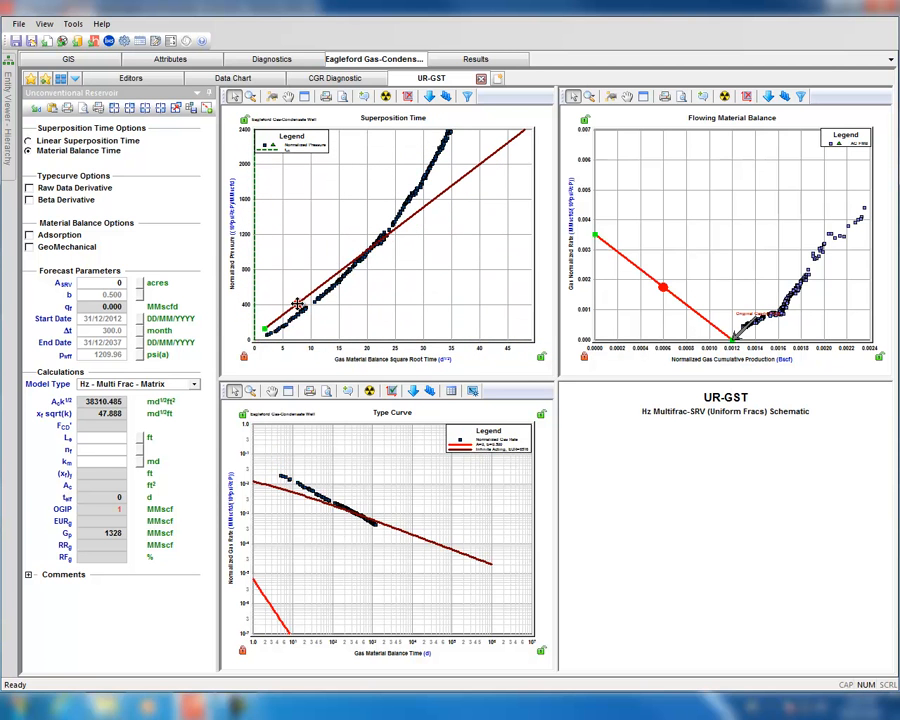
{"action": "left_click_drag", "start_coordinate": [288, 313], "coordinate": [243, 356]}
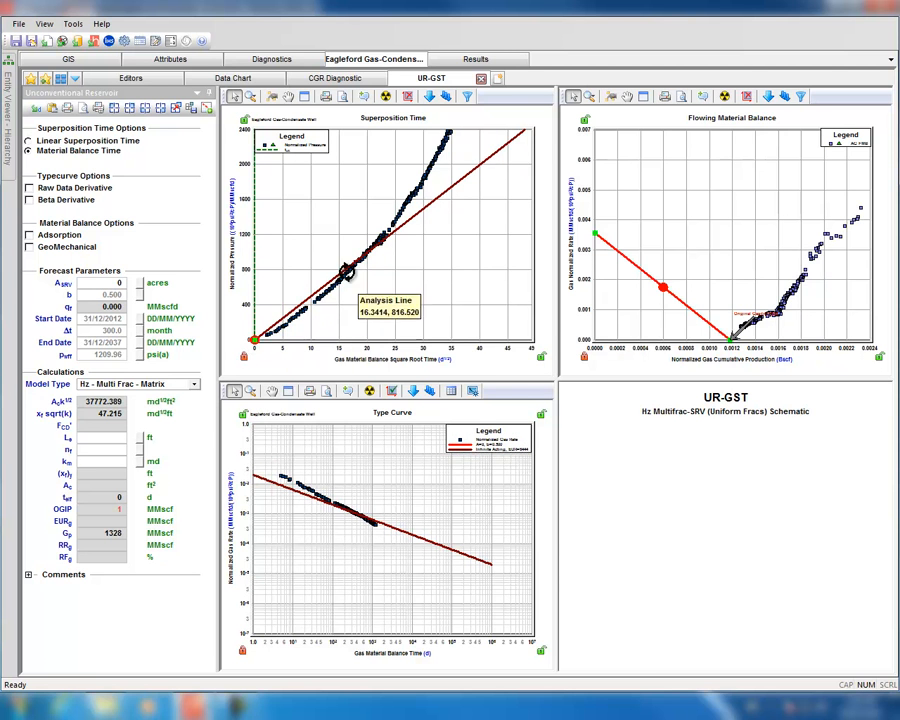
Rotate the analysis line to fit the early-time superposition data and rescale the normalized pressure axis to a maximum of 3000.
{"action": "left_click_drag", "start_coordinate": [376, 246], "coordinate": [394, 261]}
{"action": "left_click_drag", "start_coordinate": [245, 187], "coordinate": [248, 270]}
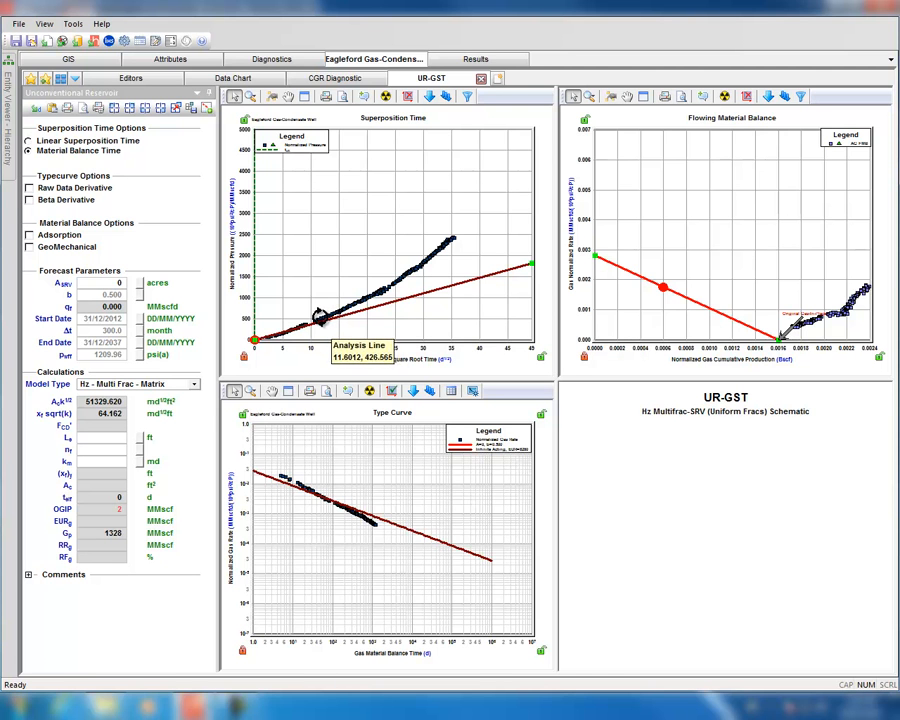
{"action": "left_click_drag", "start_coordinate": [240, 325], "coordinate": [240, 289]}
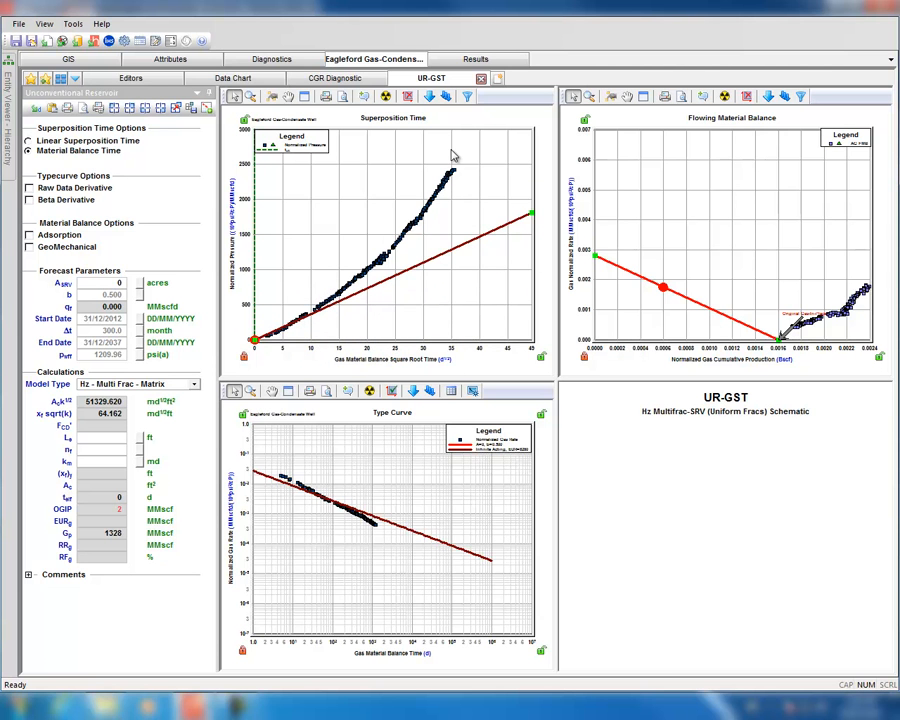
Compare the plots with and without the GeoMechanical material balance option and leave it enabled.
{"action": "left_click", "coordinate": [29, 247]}
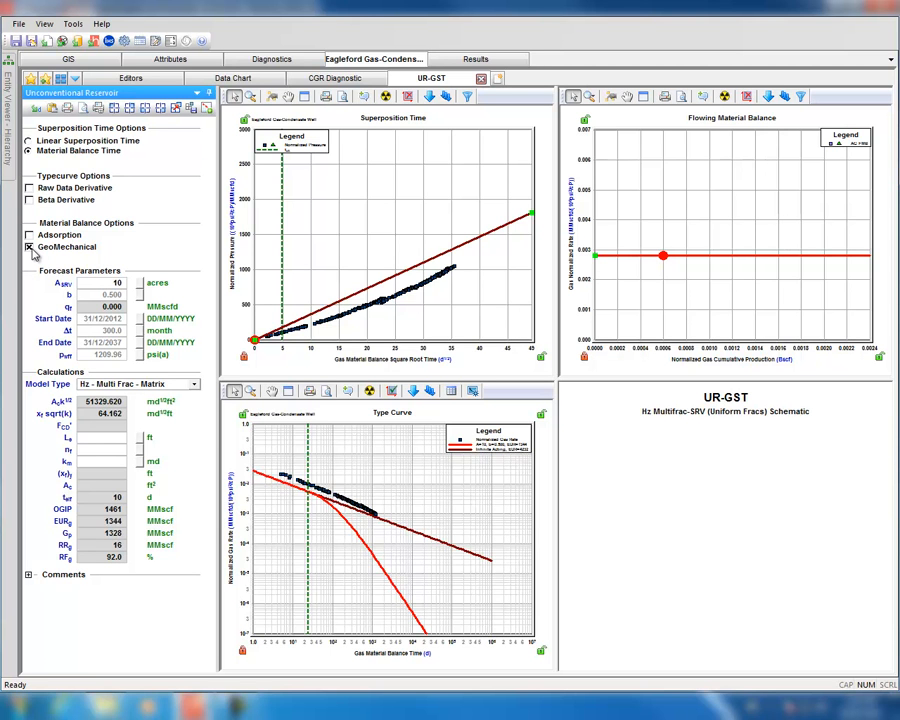
{"action": "left_click", "coordinate": [31, 248]}
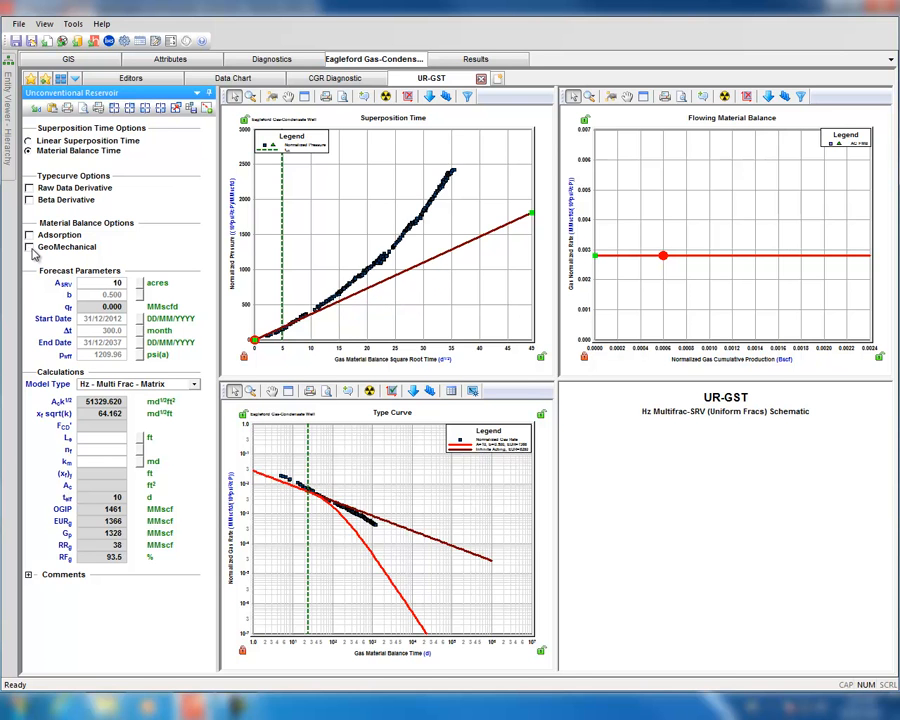
{"action": "left_click", "coordinate": [31, 248]}
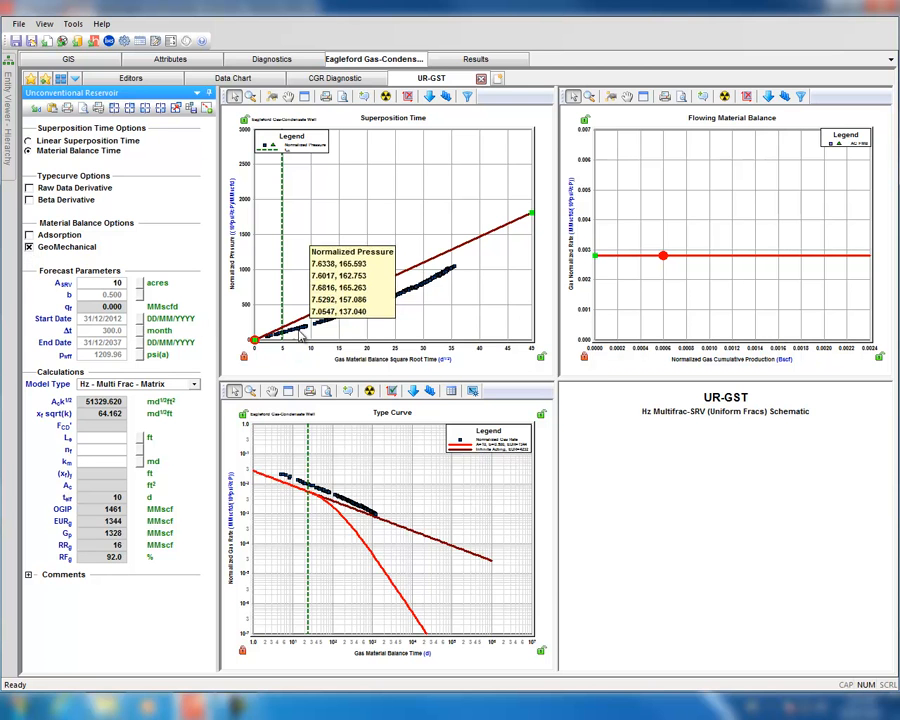
Refit the superposition line to the early-time data, rescale normalized pressure to a maximum of 2000, and move the end of linear flow to about 76 days.
{"action": "left_click_drag", "start_coordinate": [238, 305], "coordinate": [242, 288]}
{"action": "left_click_drag", "start_coordinate": [408, 177], "coordinate": [446, 195]}
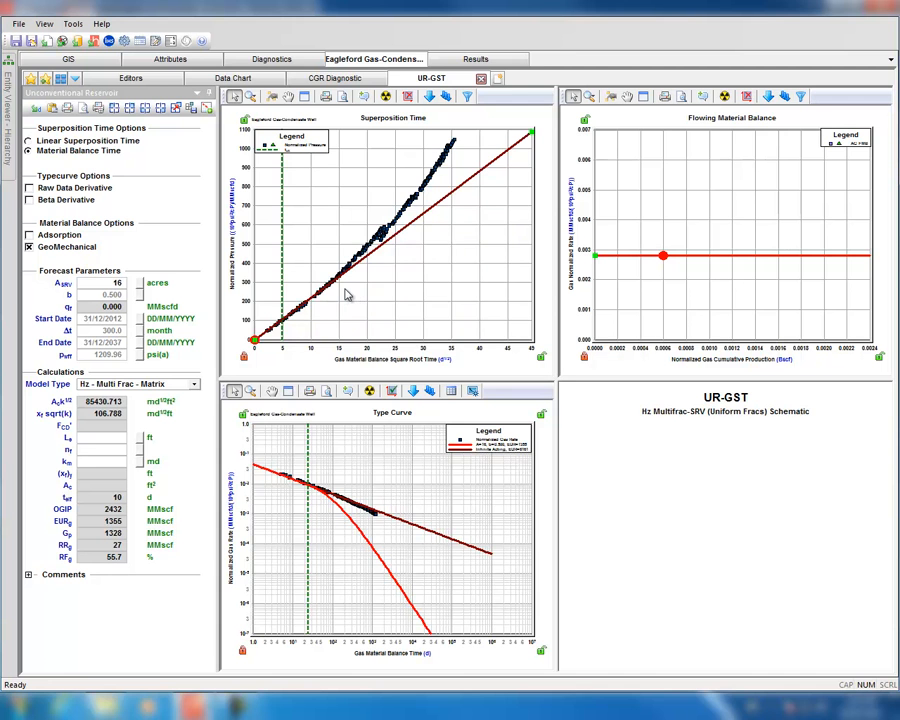
{"action": "left_click_drag", "start_coordinate": [241, 255], "coordinate": [243, 262]}
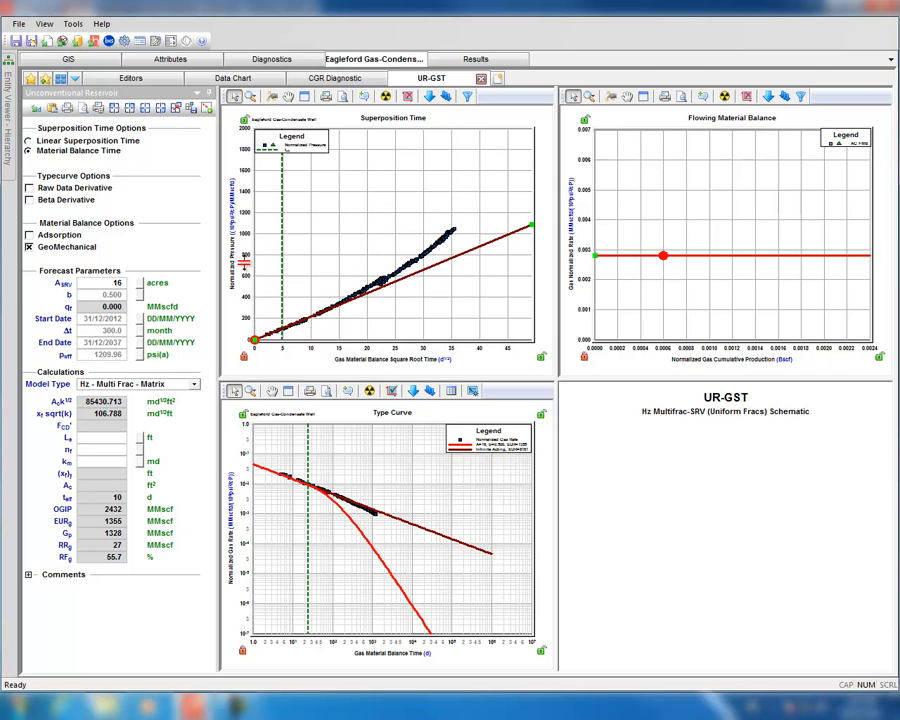
{"action": "left_click_drag", "start_coordinate": [281, 230], "coordinate": [331, 241]}
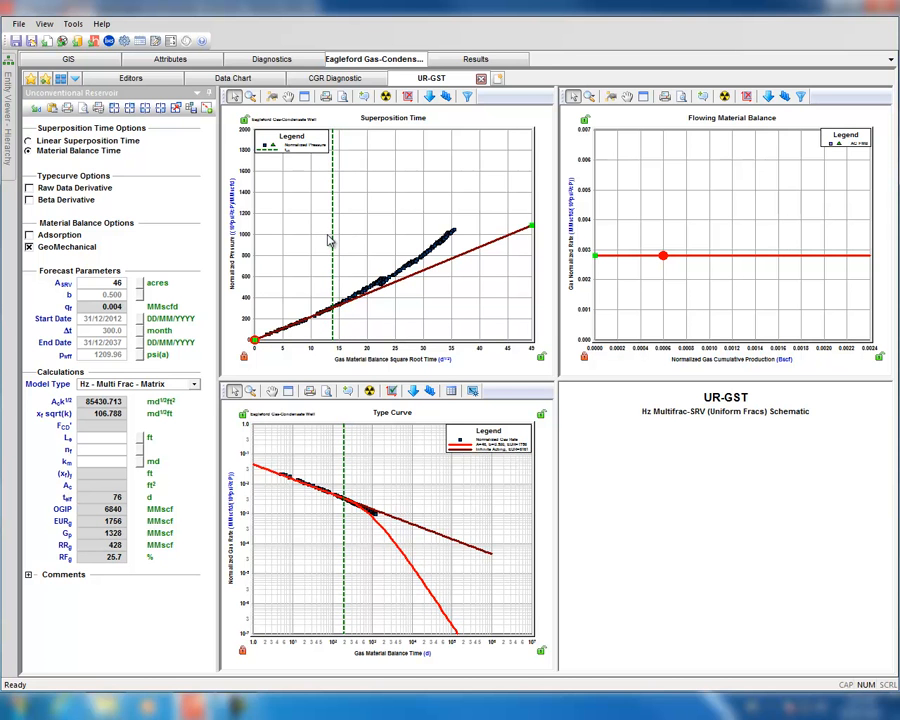
Rescale the Flowing Material Balance plot and fit its line to the late data at an OGIP of about 3745 MMscf.
{"action": "left_click", "coordinate": [725, 96]}
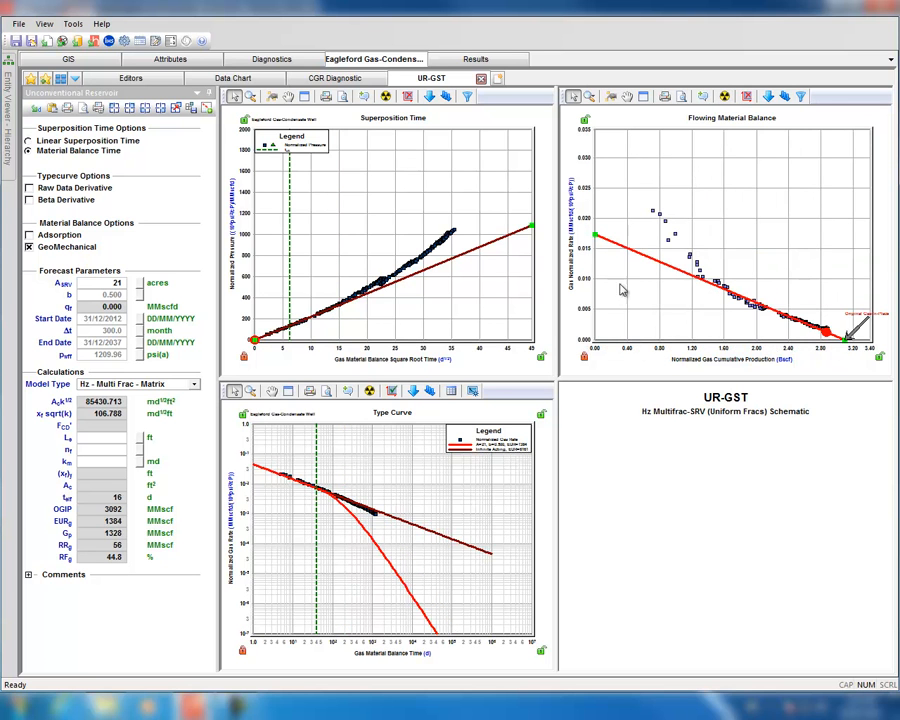
{"action": "left_click_drag", "start_coordinate": [743, 347], "coordinate": [706, 347]}
{"action": "left_click_drag", "start_coordinate": [581, 257], "coordinate": [583, 281]}
{"action": "left_click_drag", "start_coordinate": [761, 329], "coordinate": [768, 323]}
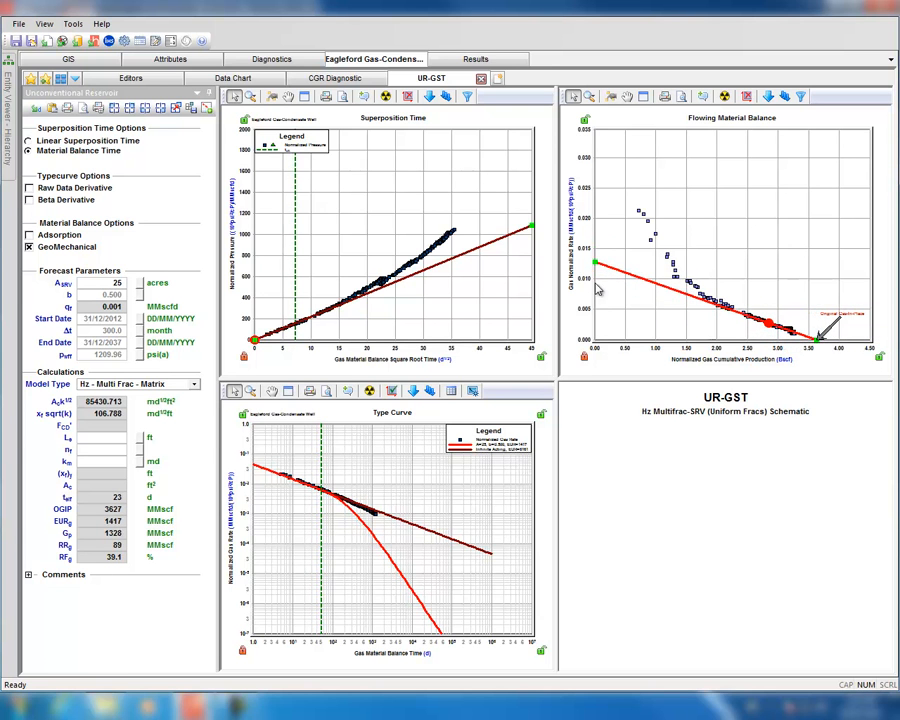
{"action": "mouse_move", "coordinate": [609, 268]}
{"action": "left_mouse_down"}
{"action": "mouse_move", "coordinate": [609, 278]}
{"action": "mouse_move", "coordinate": [609, 266]}
{"action": "left_mouse_up"}
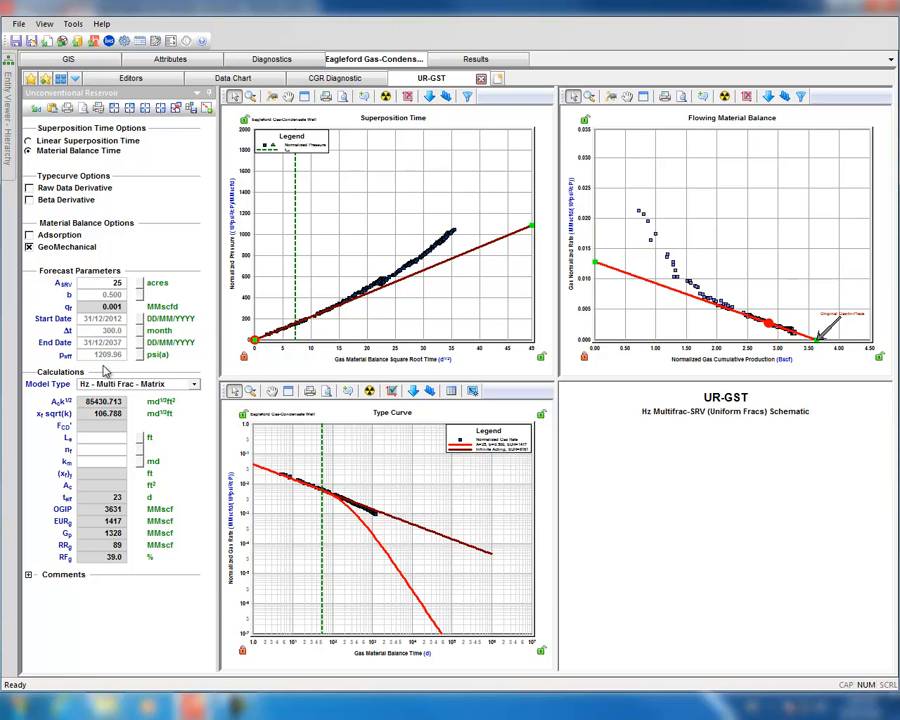
{"action": "left_click_drag", "start_coordinate": [628, 276], "coordinate": [768, 321]}
{"action": "left_click_drag", "start_coordinate": [580, 321], "coordinate": [582, 316]}
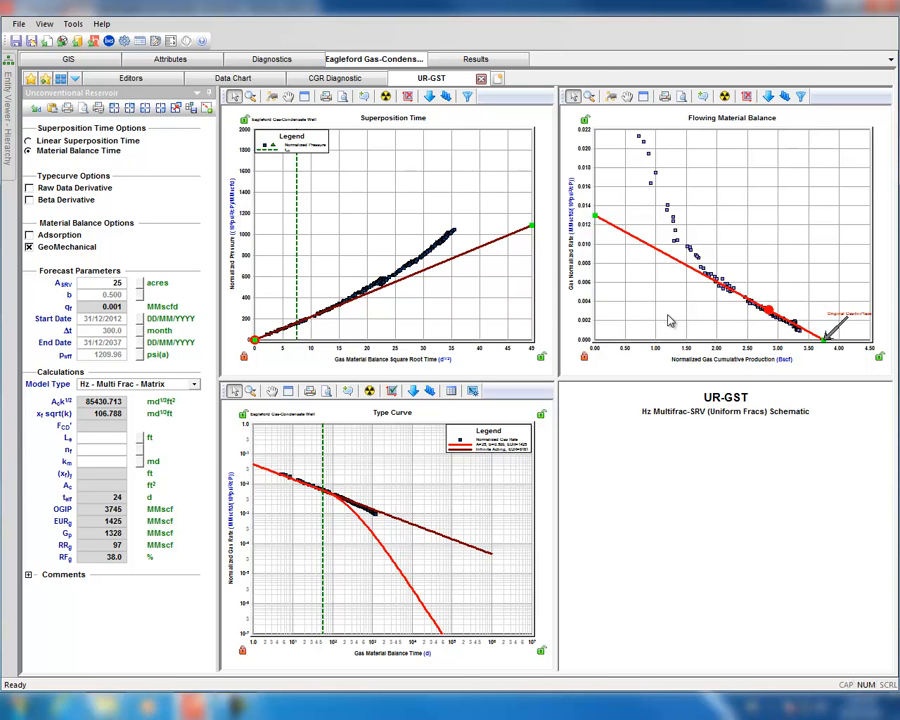
Set the effective horizontal well length to 5500 ft and the number of fractures to 50.
{"action": "left_click", "coordinate": [91, 441]}
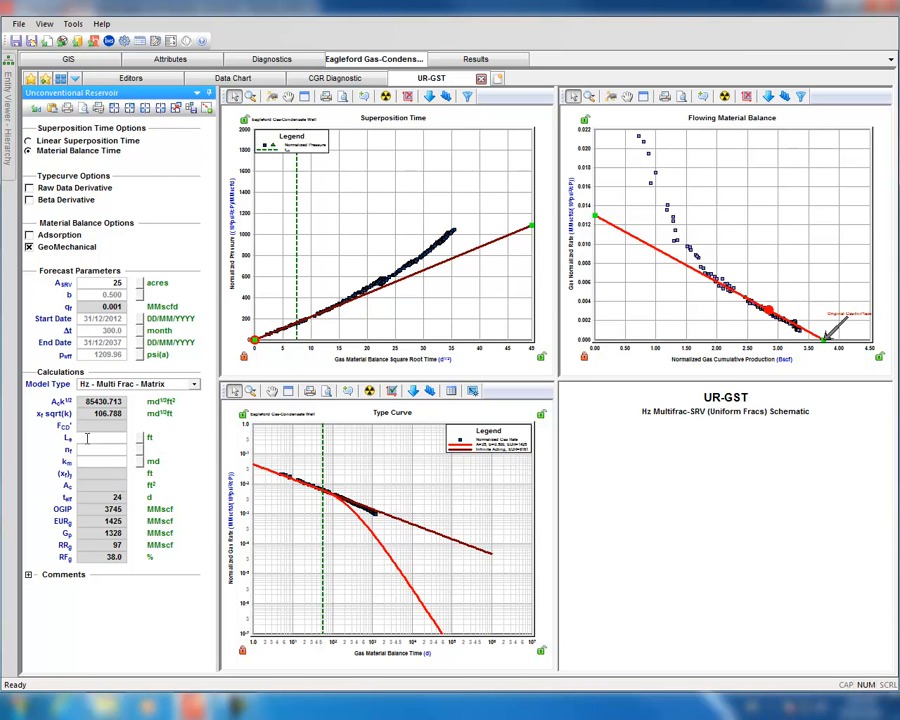
{"action": "type", "text": "5500"}
{"action": "key", "text": "Return"}
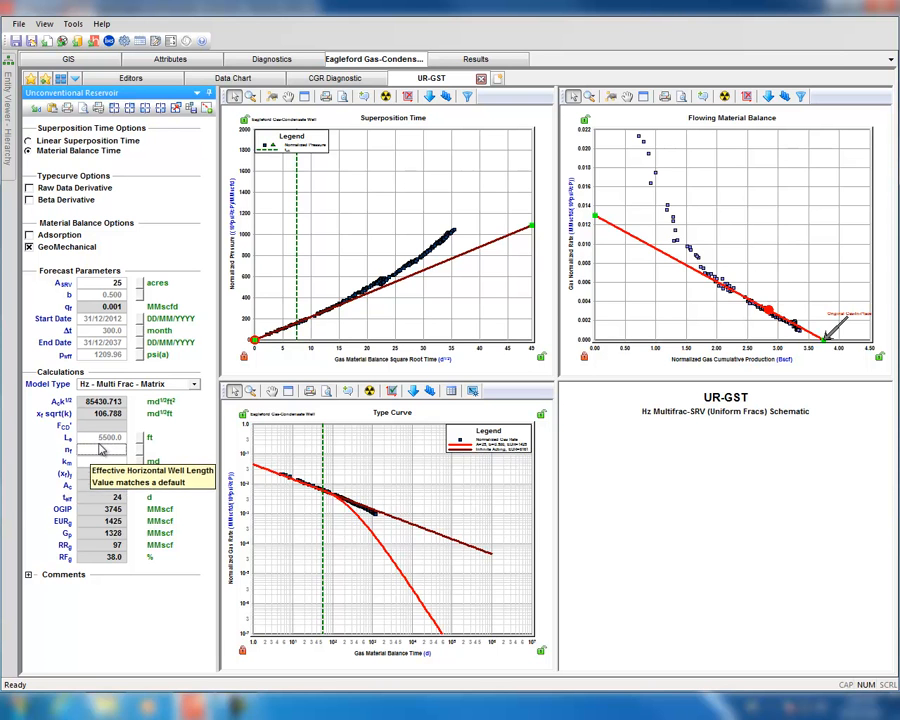
{"action": "left_click", "coordinate": [94, 449]}
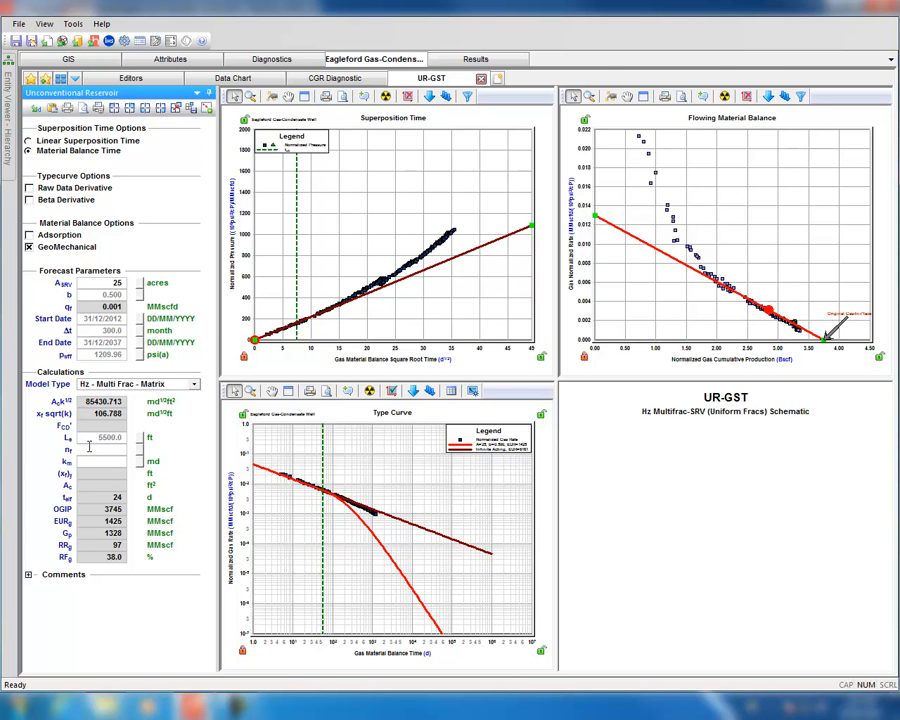
{"action": "left_click", "coordinate": [91, 463]}
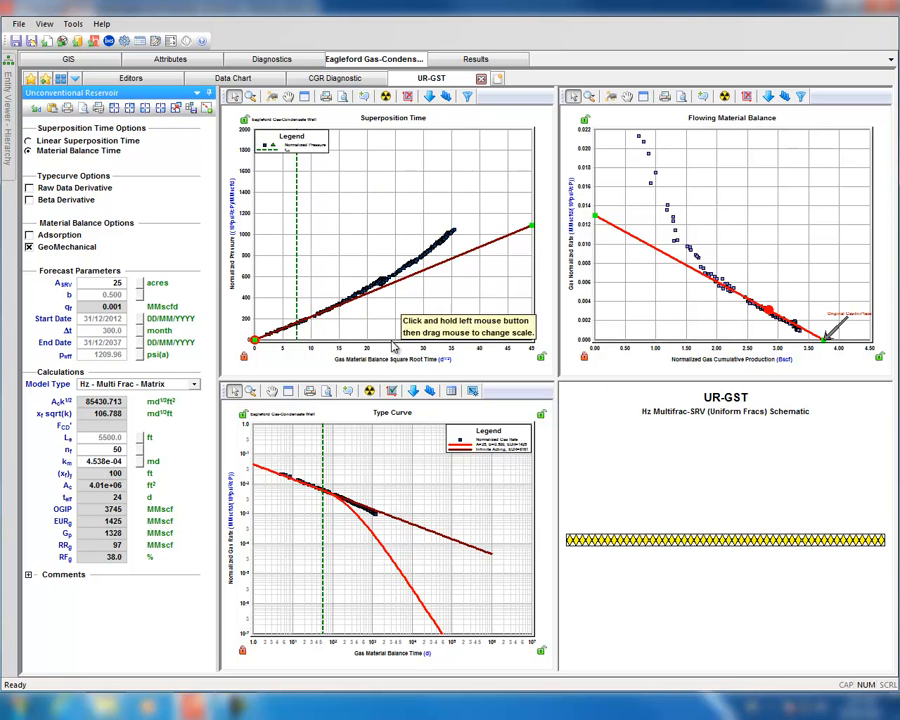
Rescale both axes of the Type Curve plot to enlarge the data, with gas material balance time ending at 10^4 days.
{"action": "mouse_move", "coordinate": [305, 494]}
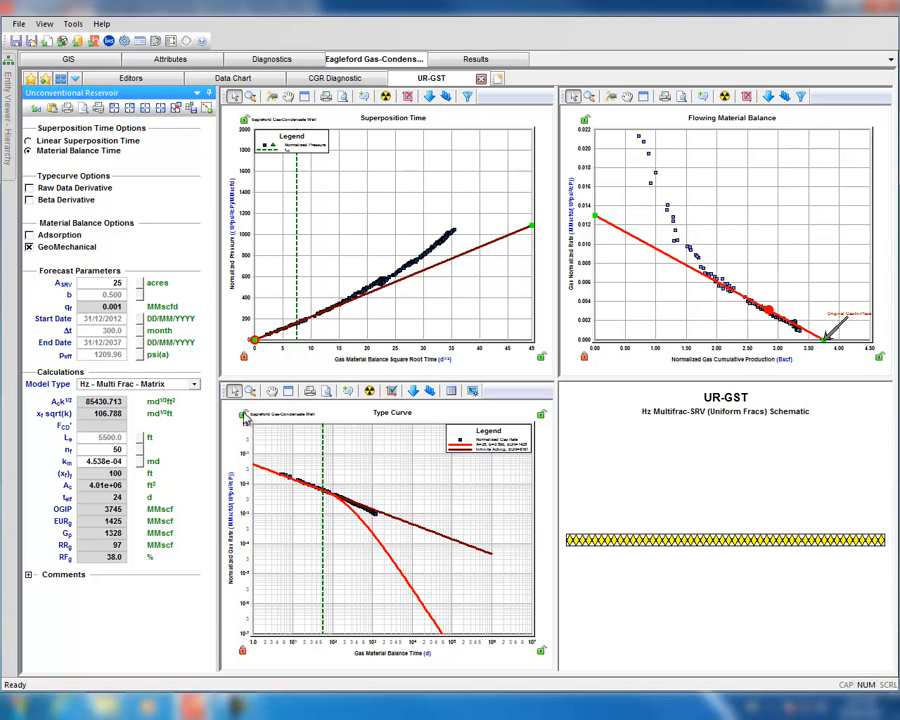
{"action": "mouse_move", "coordinate": [242, 462]}
{"action": "left_mouse_down"}
{"action": "mouse_move", "coordinate": [240, 452]}
{"action": "mouse_move", "coordinate": [249, 484]}
{"action": "left_mouse_up"}
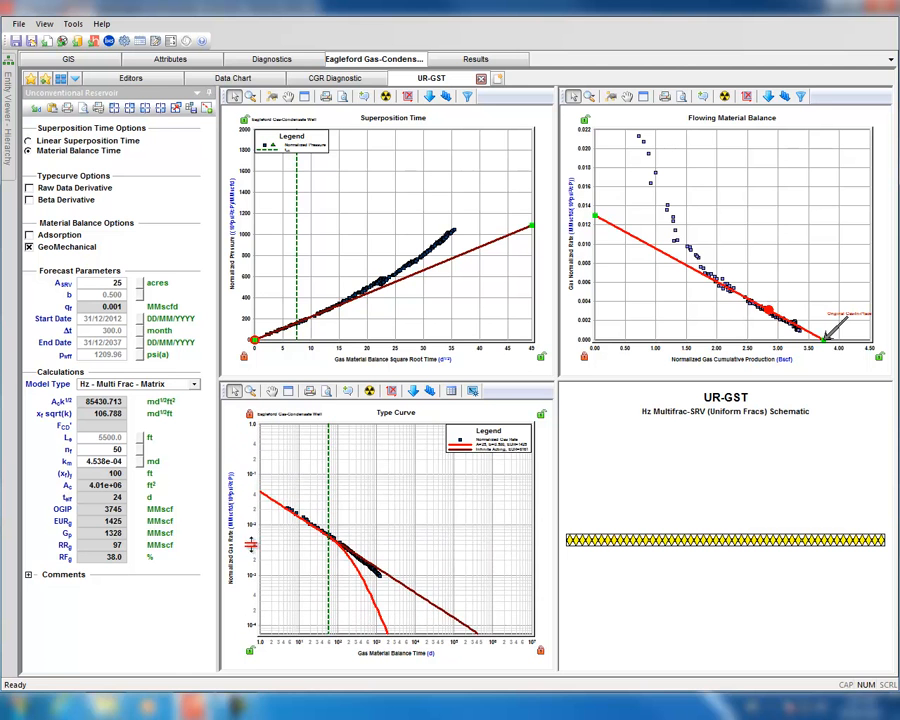
{"action": "left_click_drag", "start_coordinate": [286, 653], "coordinate": [327, 650]}
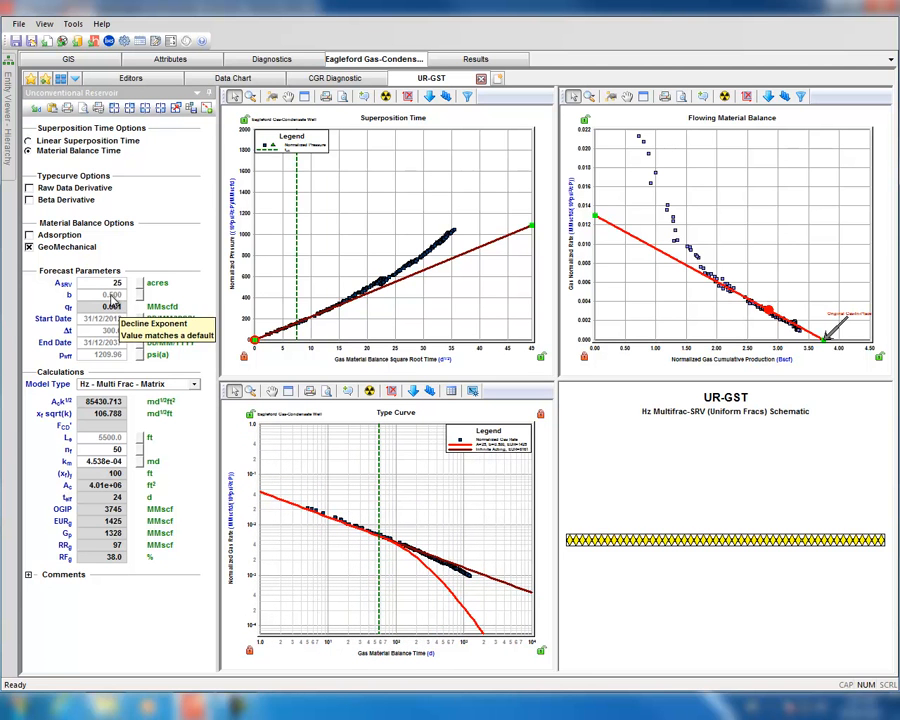
Match the type curve to the late data by trying decline exponents b of 1.0 and 1.4 and settling on 1.5.
{"action": "left_click", "coordinate": [102, 295]}
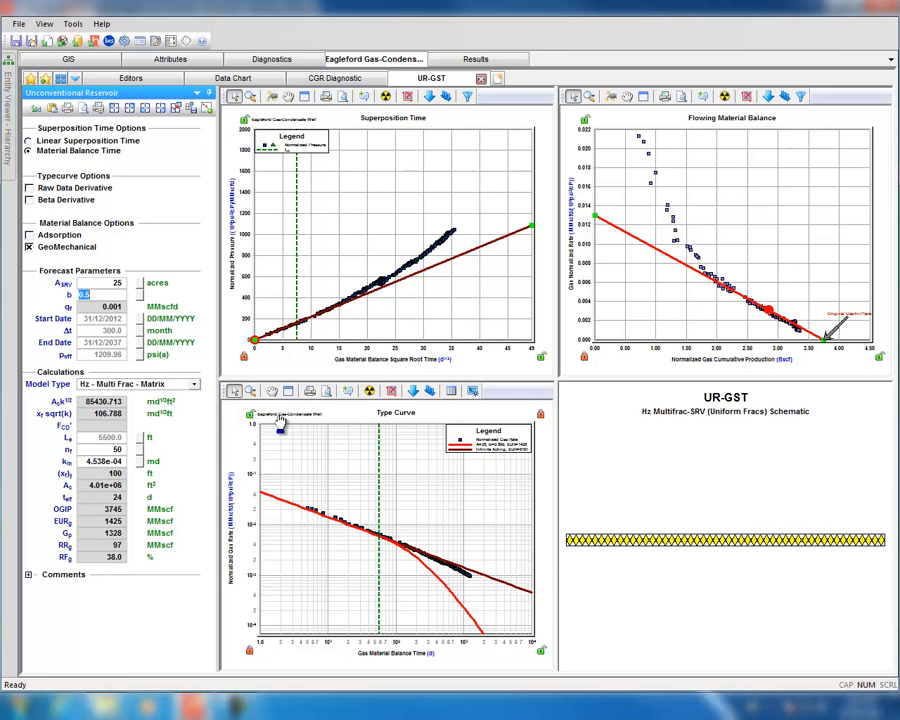
{"action": "key", "text": "Tab"}
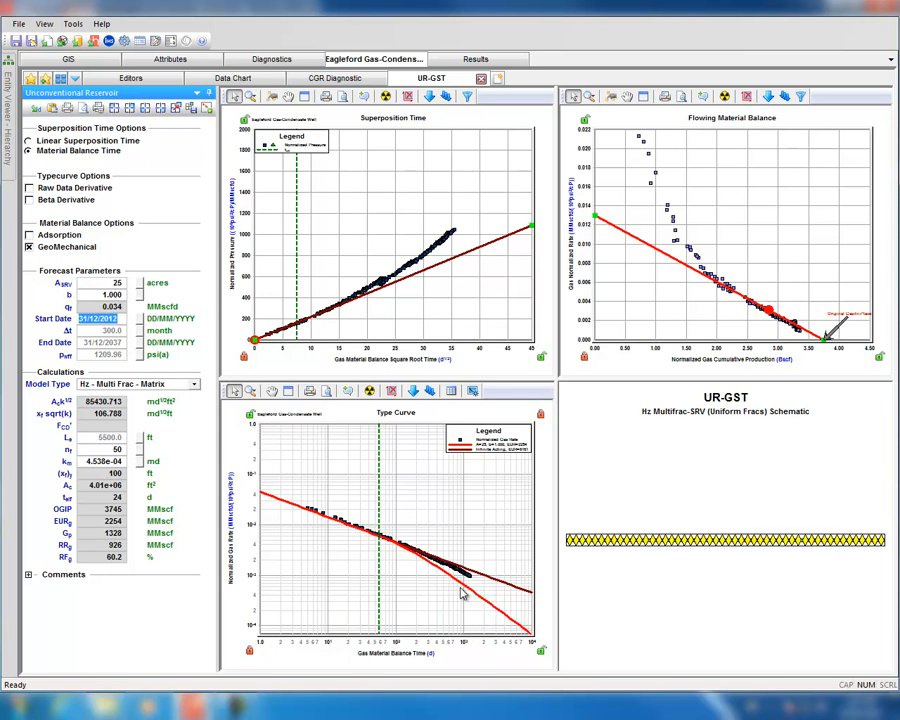
{"action": "mouse_move", "coordinate": [452, 565]}
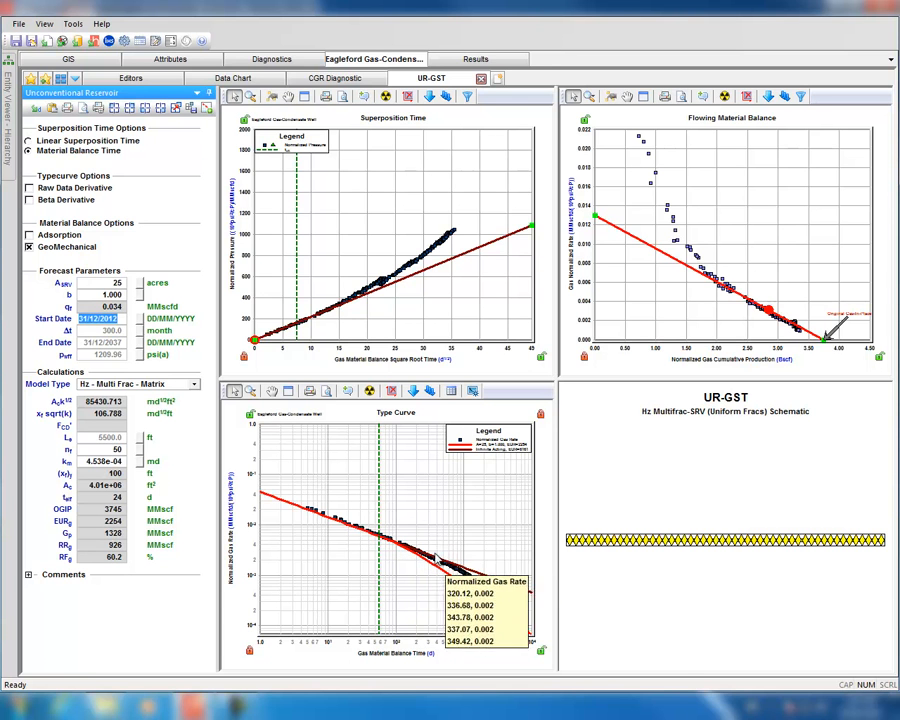
{"action": "left_click", "coordinate": [105, 297]}
{"action": "type", "text": "1.4"}
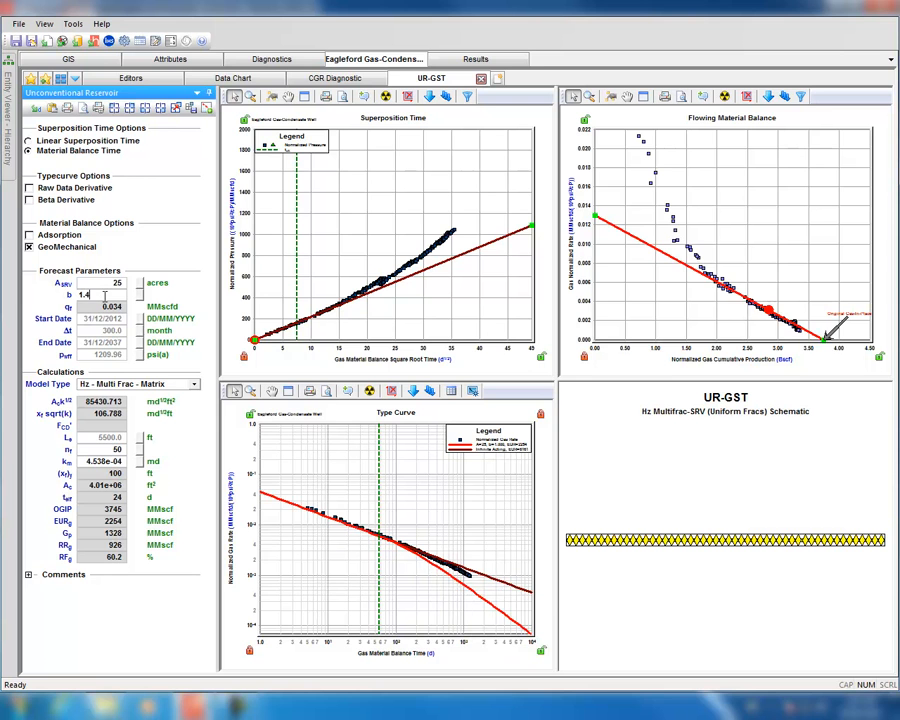
{"action": "key", "text": "Return"}
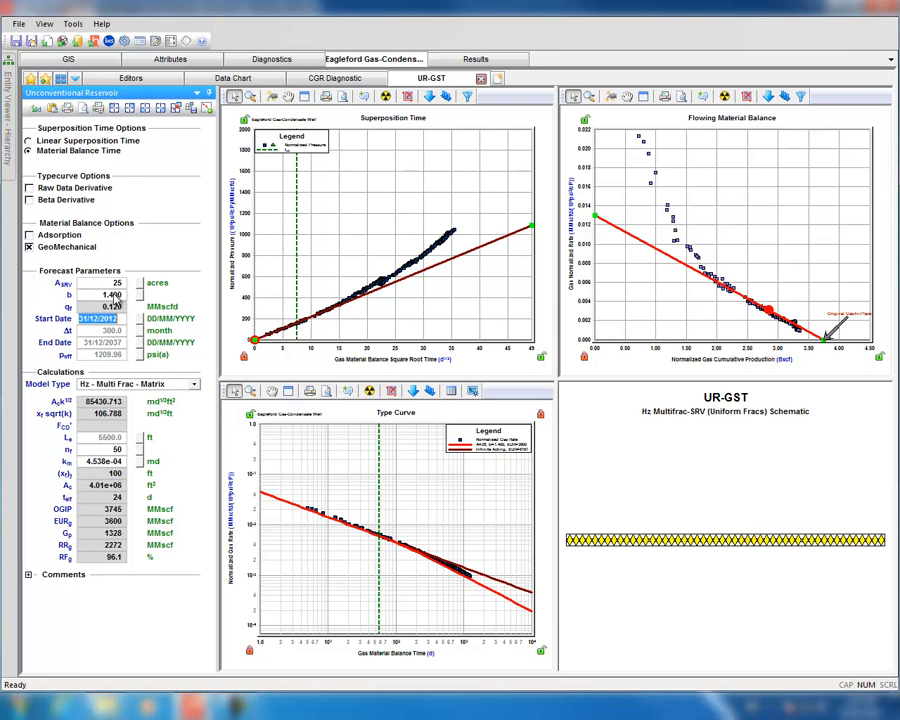
{"action": "left_click", "coordinate": [114, 297]}
{"action": "type", "text": "1.5"}
{"action": "key", "text": "Tab"}
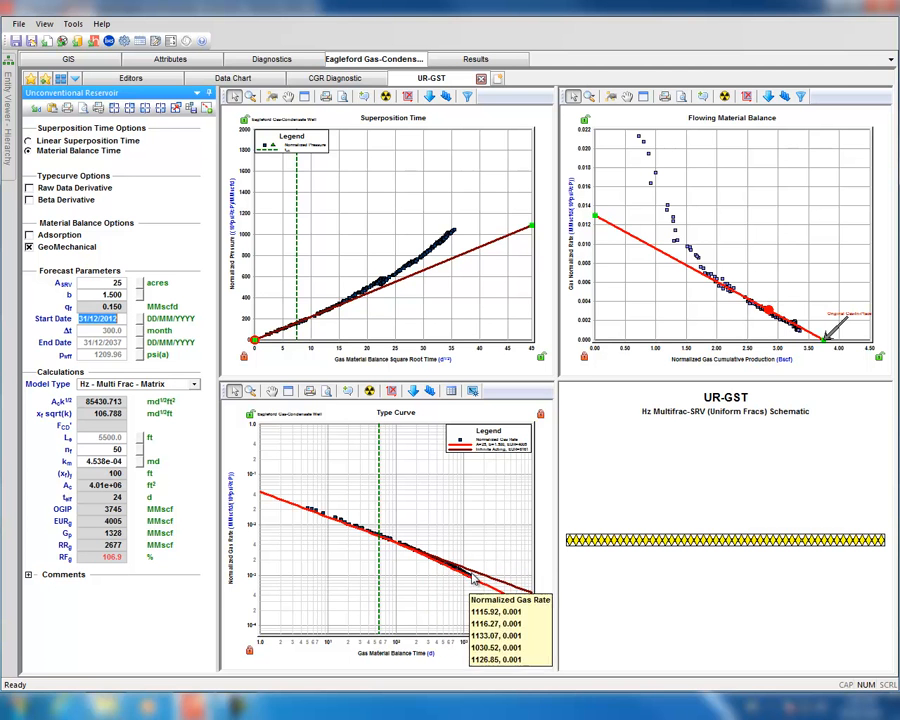
{"action": "left_click_drag", "start_coordinate": [401, 650], "coordinate": [385, 650]}
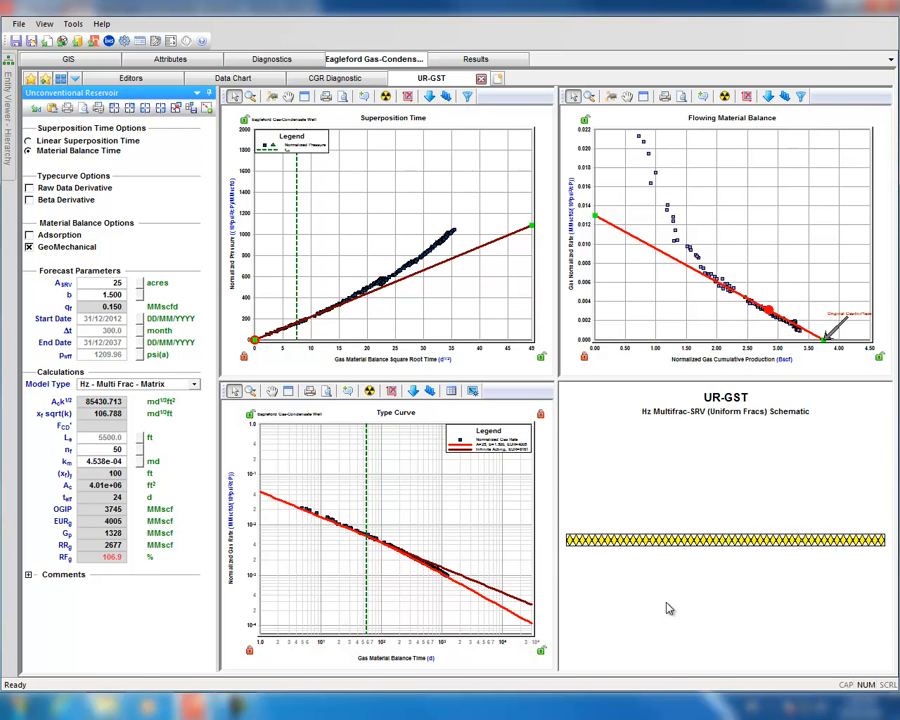
Create an IHS RTA analytical gas model of the horizontal multifrac Enhanced Frac Region type.
{"action": "left_click", "coordinate": [498, 79]}
{"action": "left_click", "coordinate": [293, 331]}
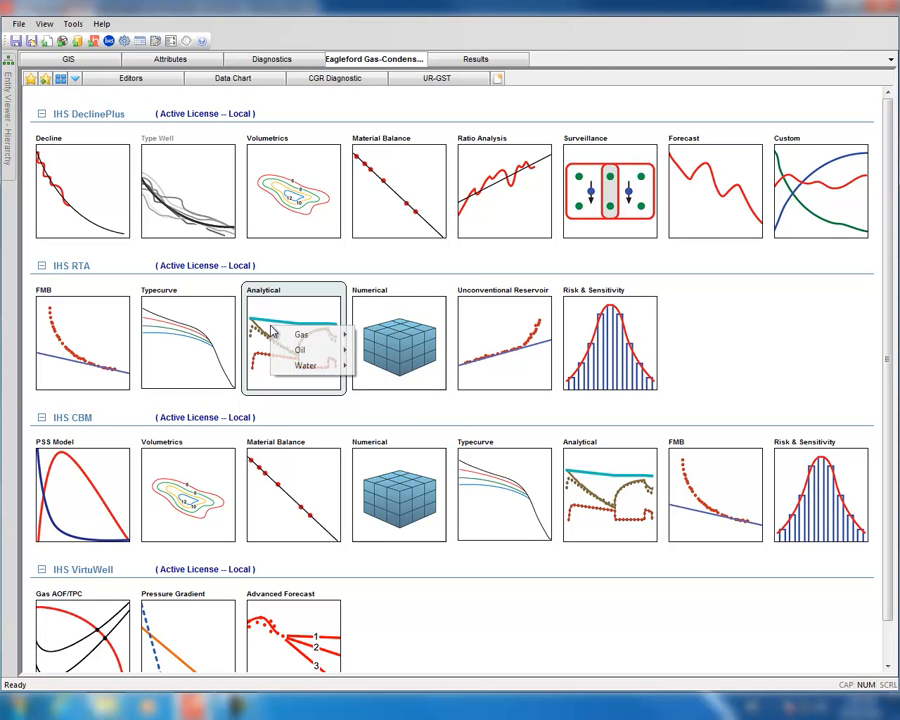
{"action": "mouse_move", "coordinate": [300, 336]}
{"action": "mouse_move", "coordinate": [408, 398]}
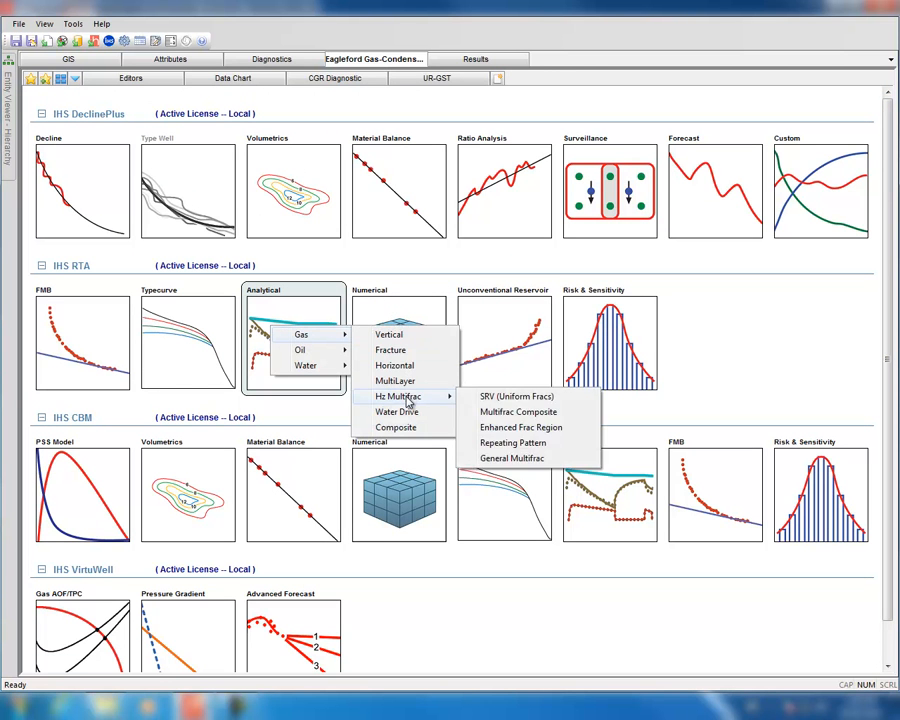
{"action": "left_click", "coordinate": [520, 428]}
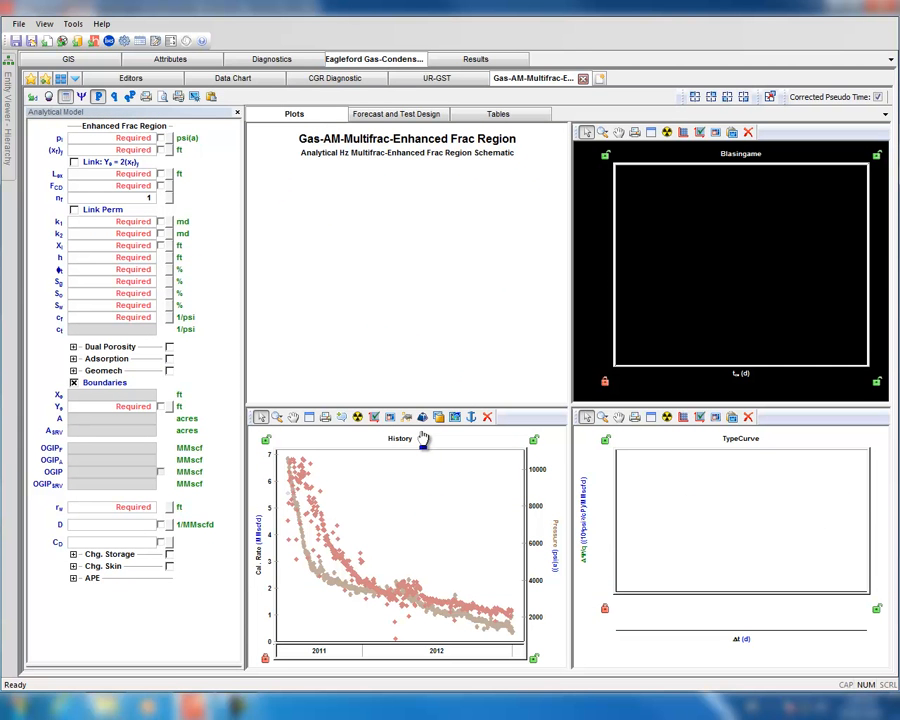
Fill the Enhanced Frac Region model's parameters with the defaults from Reservoir and from the UR-GST analysis.
{"action": "left_click", "coordinate": [32, 98]}
{"action": "left_click", "coordinate": [66, 107]}
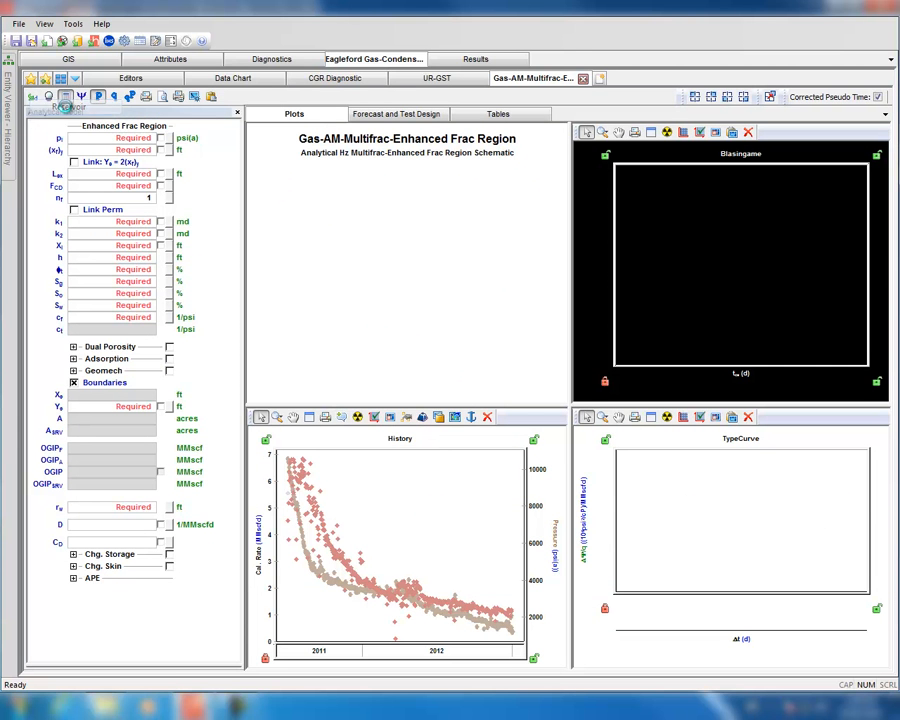
{"action": "left_click", "coordinate": [33, 97]}
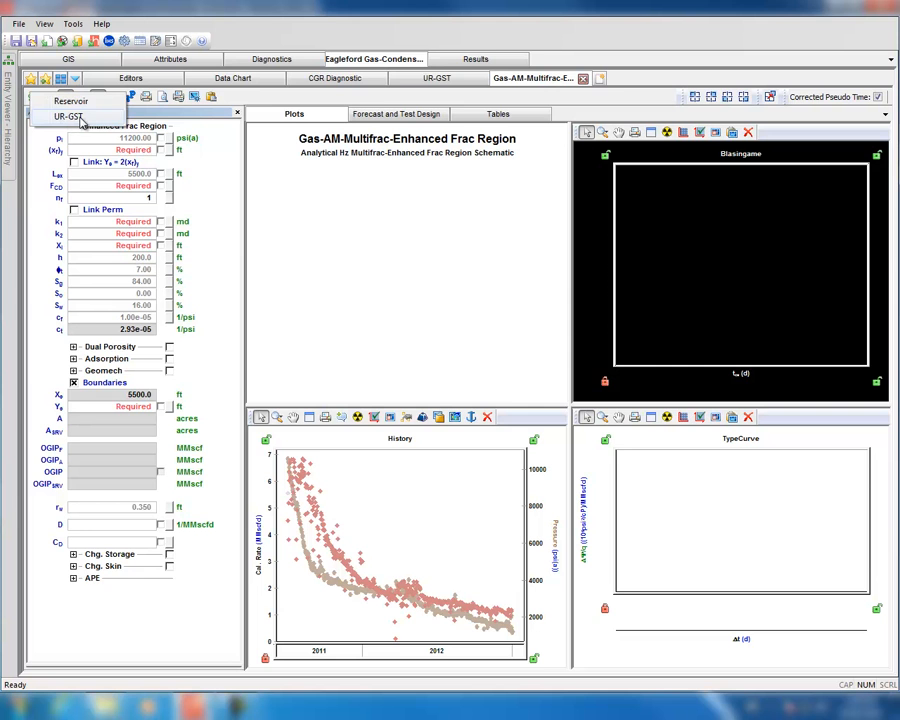
{"action": "left_click", "coordinate": [81, 119]}
Rename the UR-GST worksheet as Linear Flow Analysis.
{"action": "left_click", "coordinate": [431, 80]}
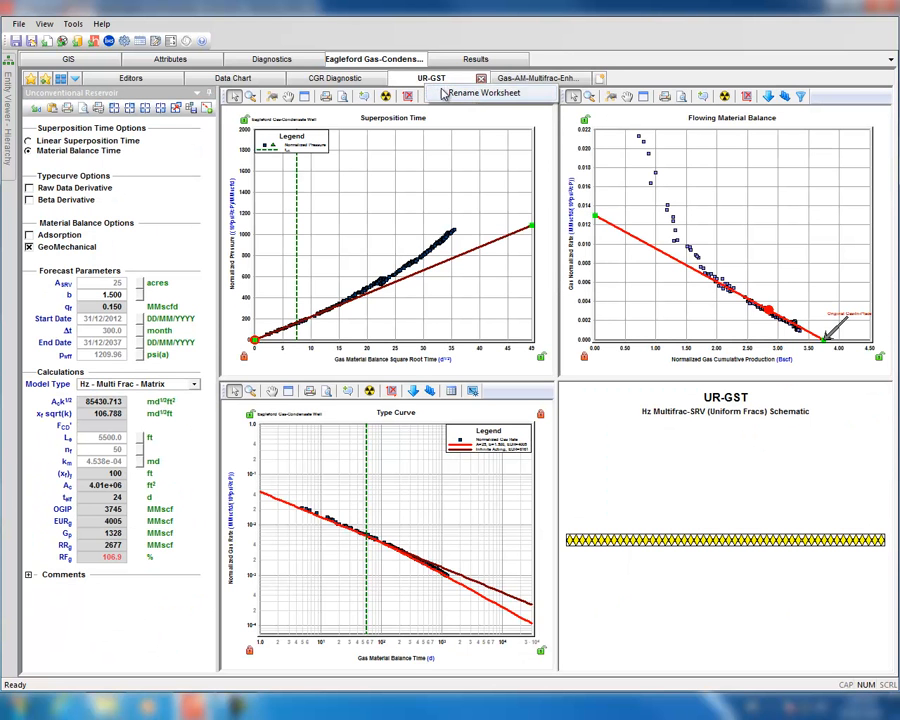
{"action": "double_click", "coordinate": [450, 86]}
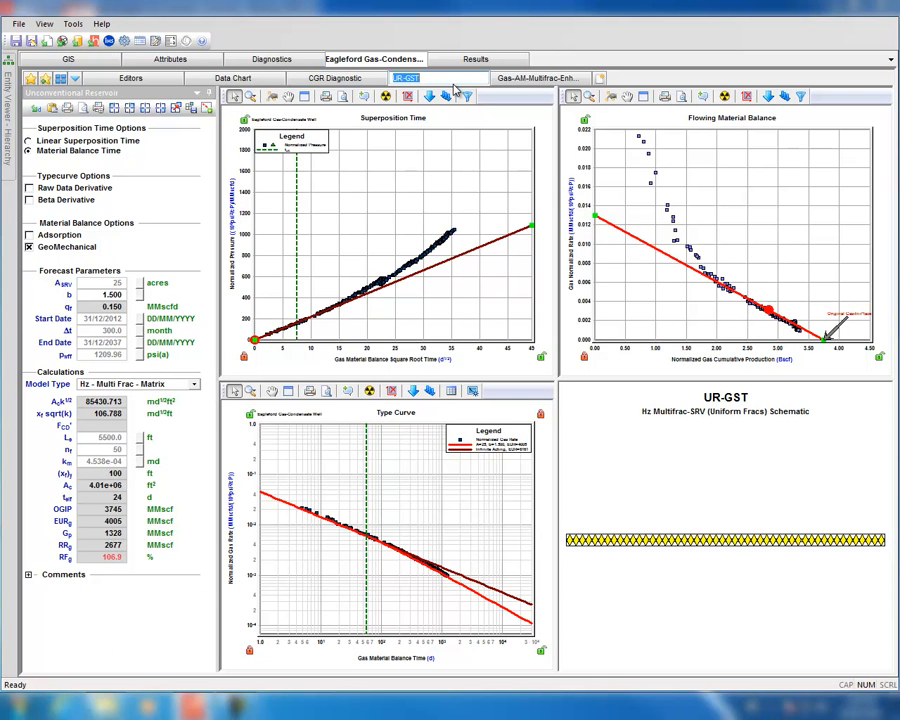
{"action": "type", "text": "Linear Flow Analysis"}
{"action": "key", "text": "Return"}
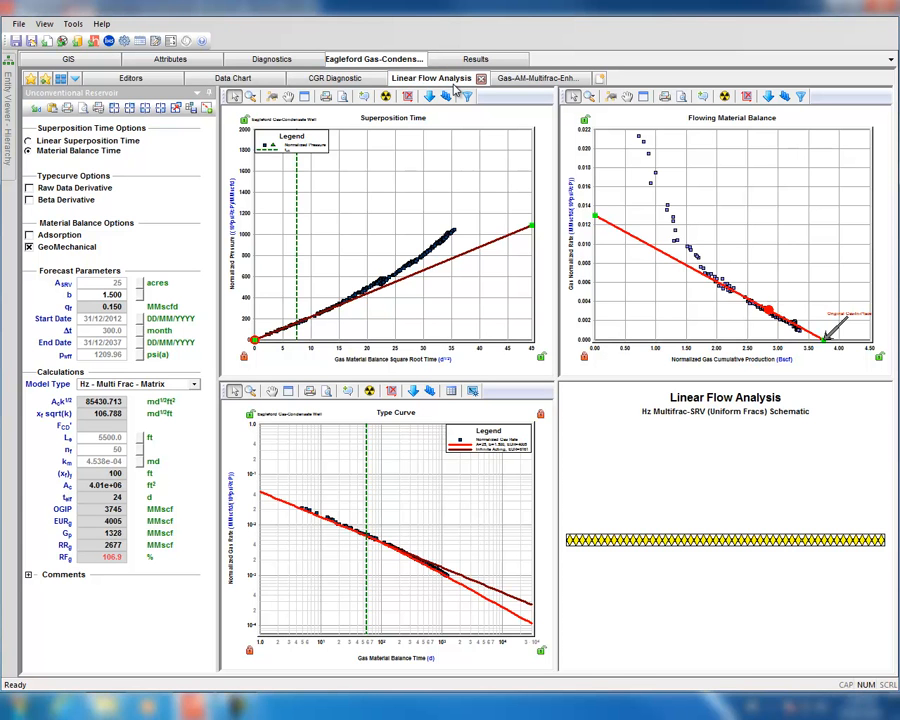
{"action": "mouse_move", "coordinate": [366, 298]}
{"action": "mouse_move", "coordinate": [443, 247]}
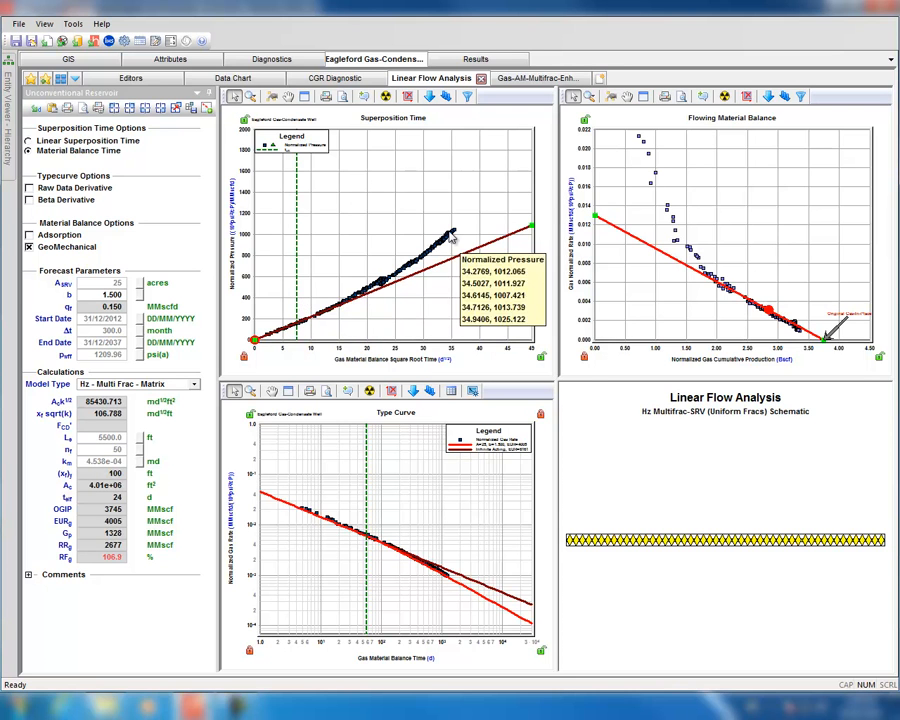
{"action": "left_click", "coordinate": [110, 297]}
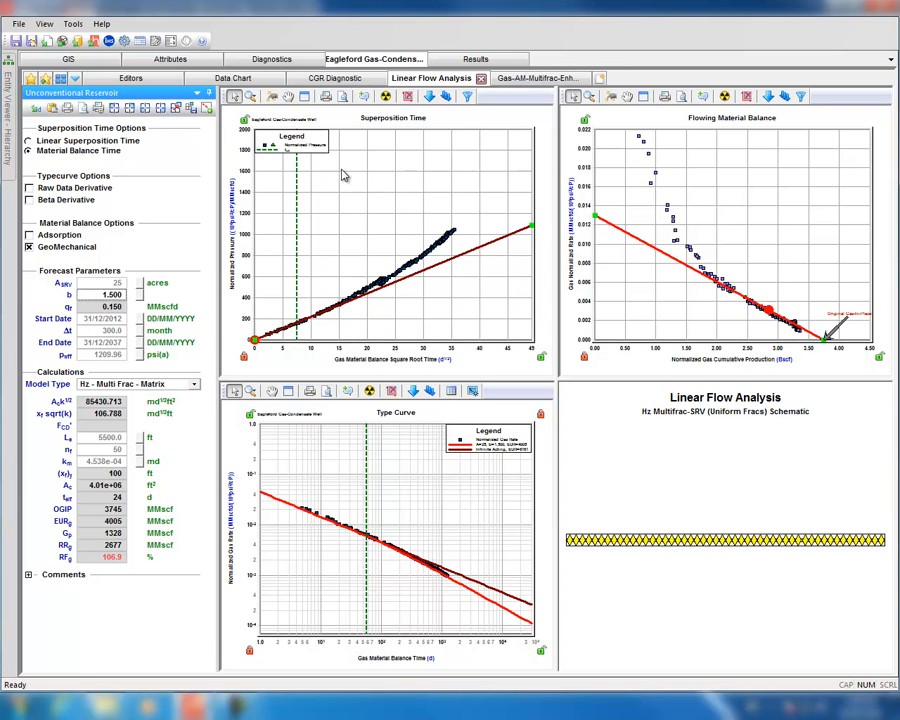
Set the dimensionless fracture conductivity to 500 in the Enhanced Frac Region model.
{"action": "left_click", "coordinate": [528, 79]}
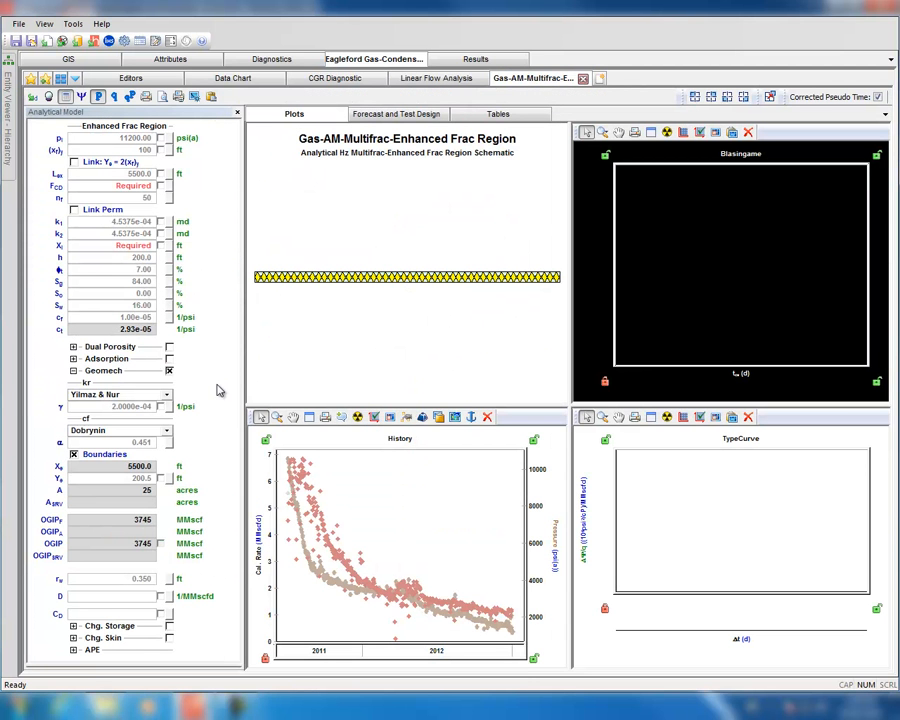
{"action": "left_click", "coordinate": [124, 187]}
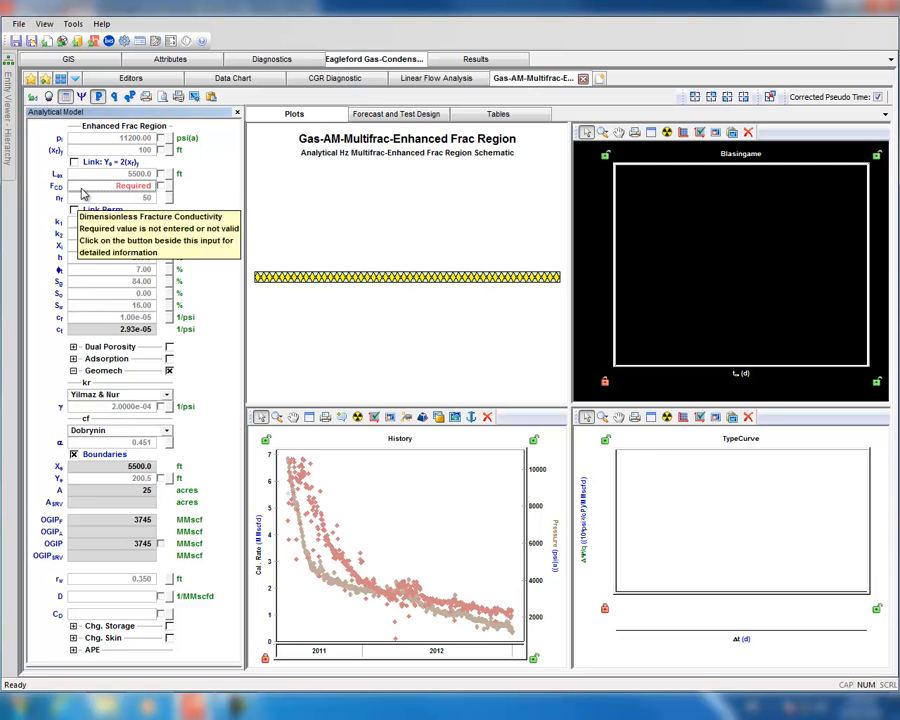
{"action": "left_click", "coordinate": [127, 189]}
{"action": "type", "text": "500"}
{"action": "key", "text": "Return"}
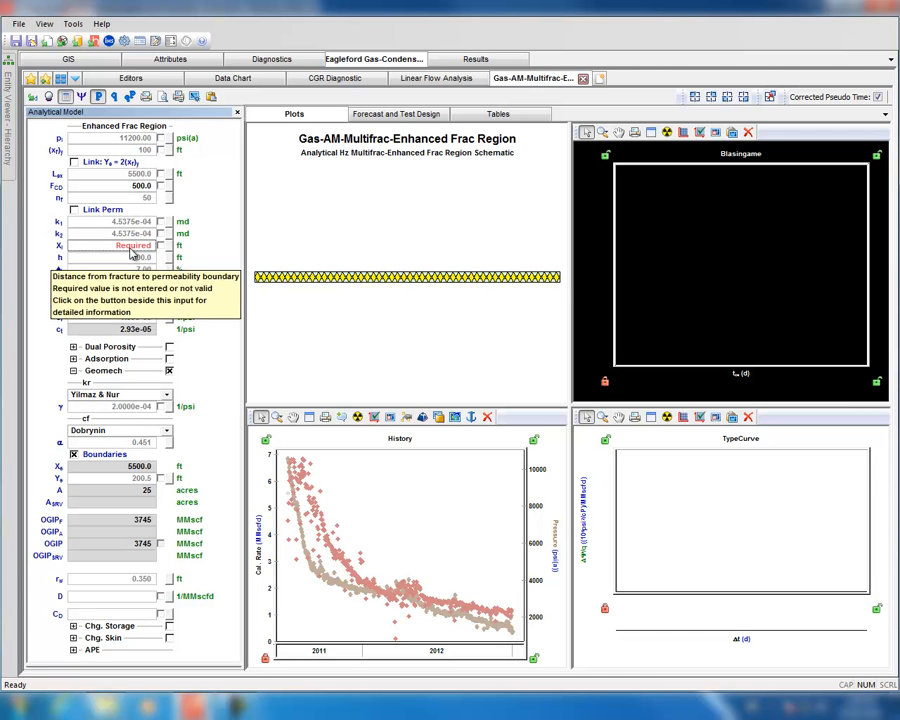
Set the distance from fracture to permeability boundary to its 55 ft default and extend the History plot's rate axis to about 50 MMscfd.
{"action": "left_click", "coordinate": [171, 250]}
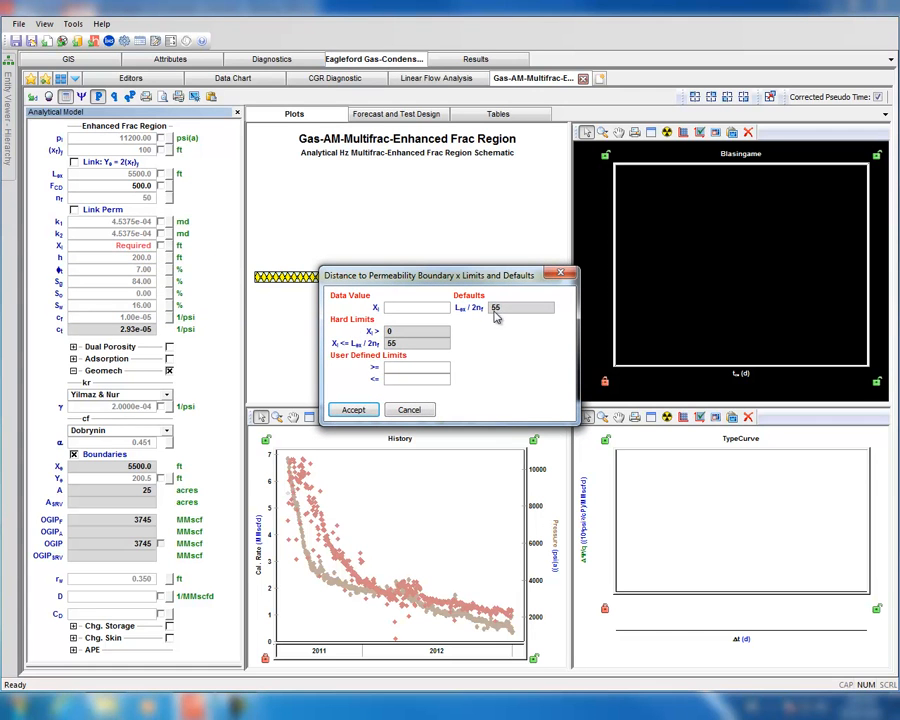
{"action": "left_click", "coordinate": [352, 410]}
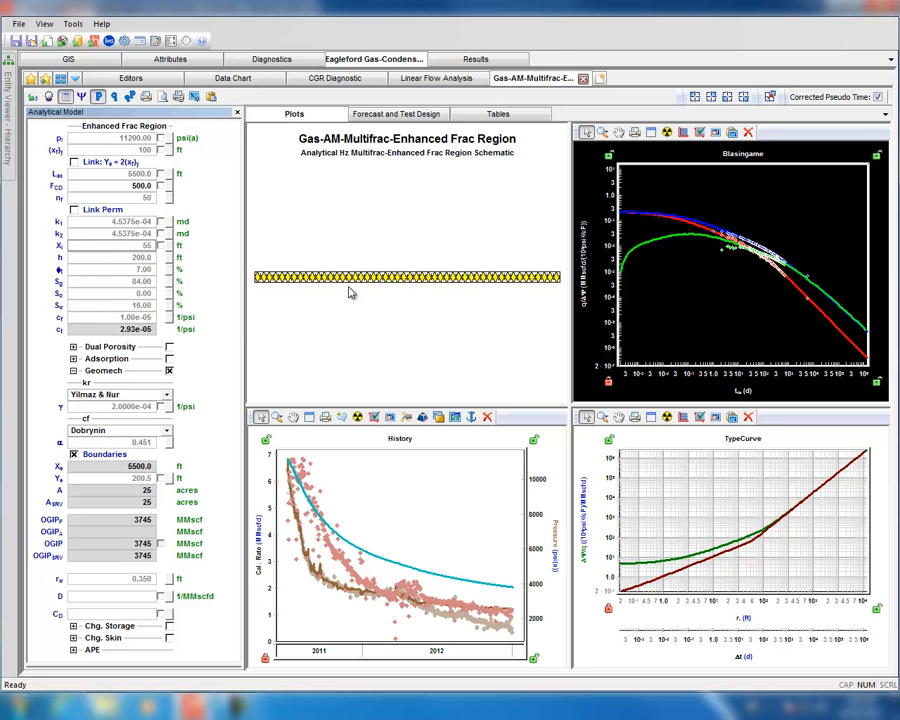
{"action": "left_click_drag", "start_coordinate": [267, 582], "coordinate": [267, 628]}
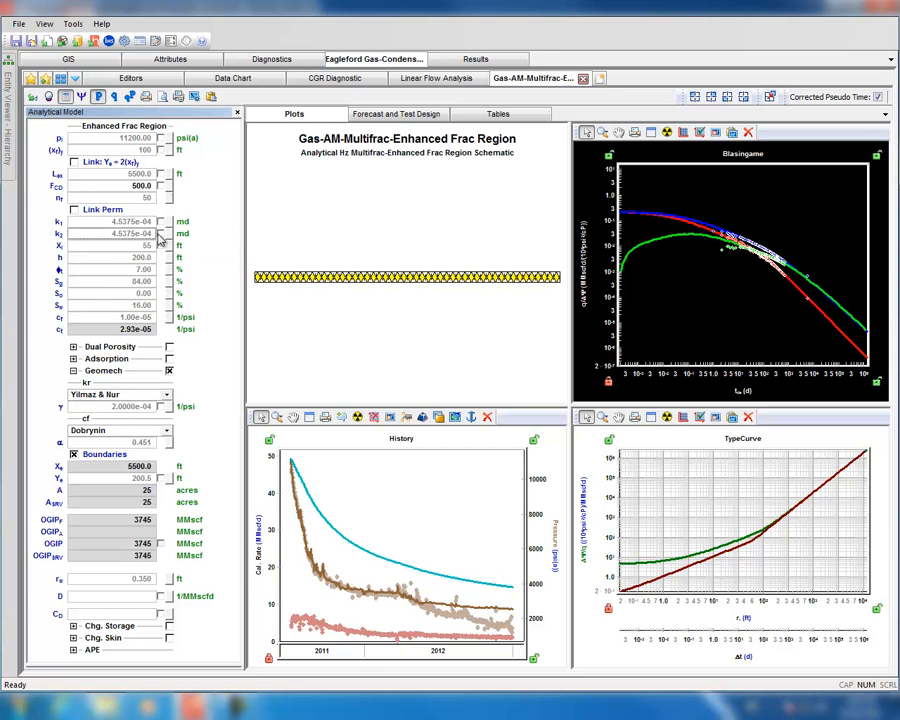
Include k2, Xi and the dimensionless fracture conductivity in the automatic parameter estimation, with a user-defined upper limit of 500 on the conductivity.
{"action": "left_click", "coordinate": [160, 234]}
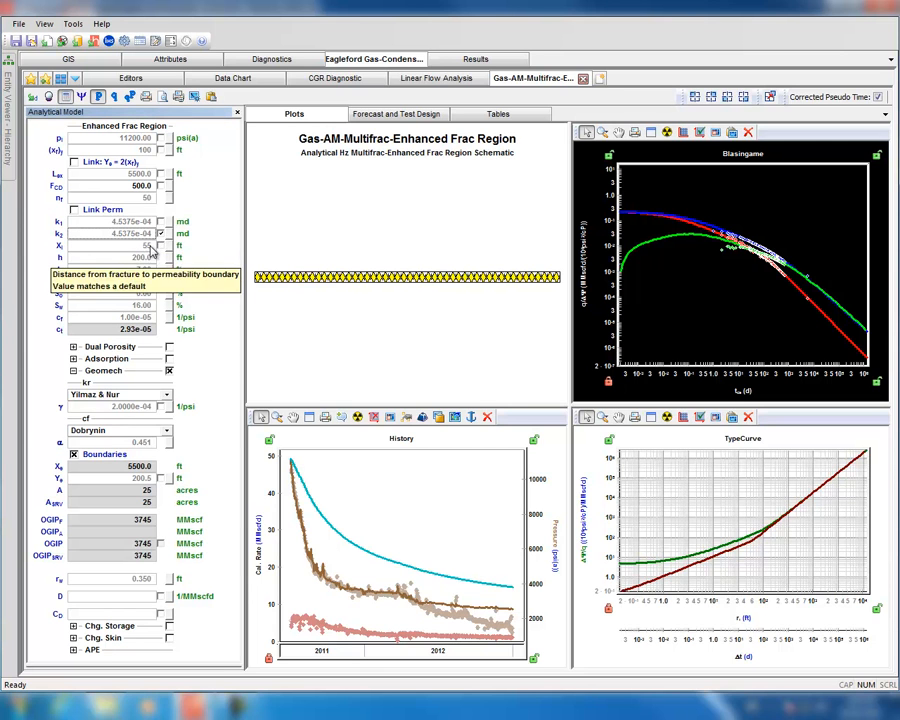
{"action": "left_click", "coordinate": [160, 234]}
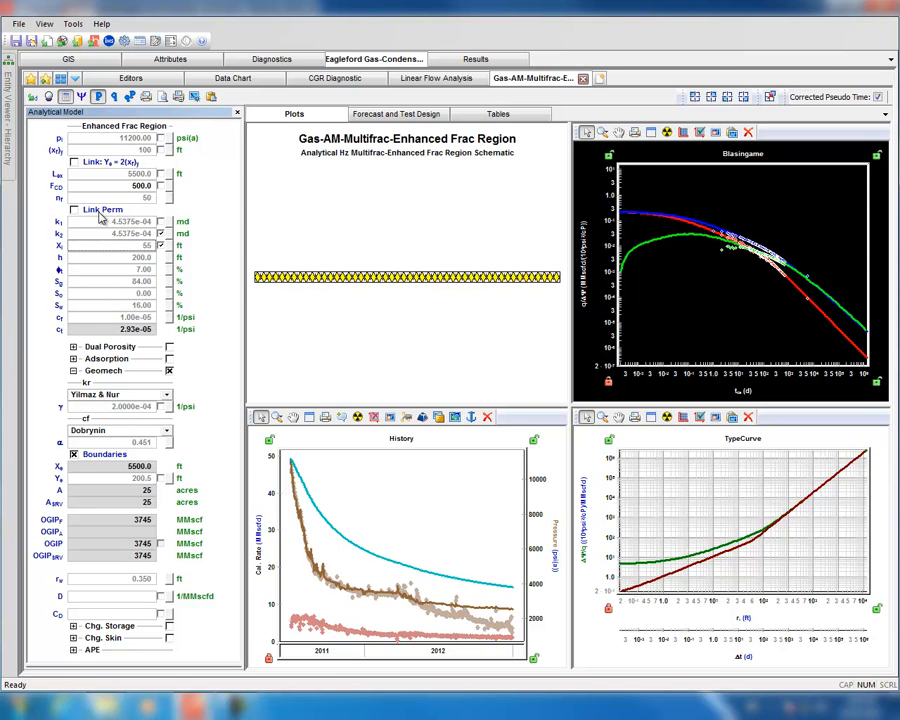
{"action": "left_click", "coordinate": [161, 187]}
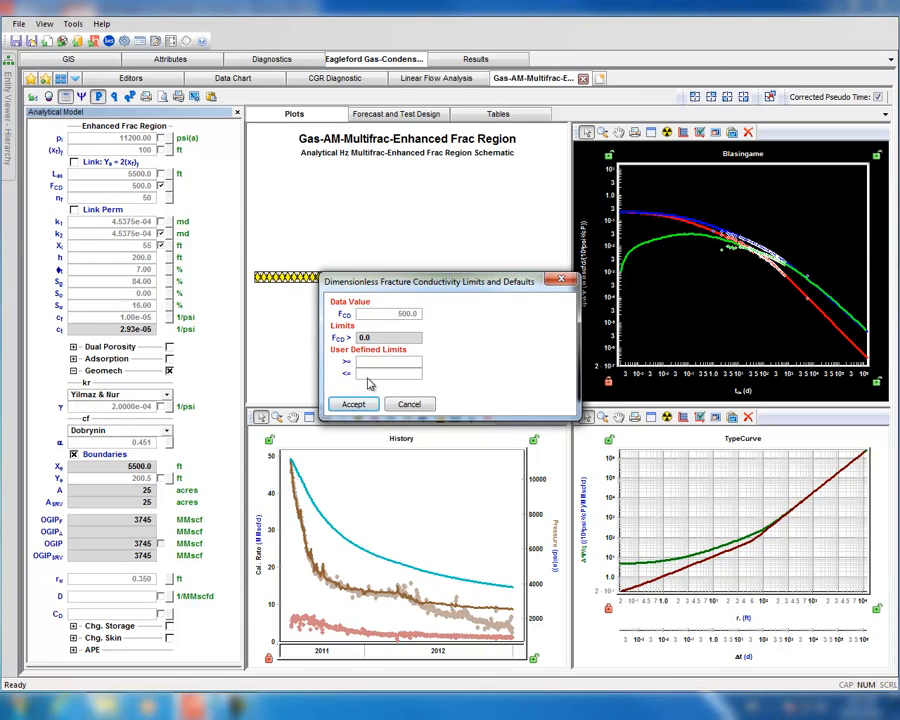
{"action": "left_click", "coordinate": [367, 377]}
{"action": "type", "text": "500"}
{"action": "left_click", "coordinate": [356, 403]}
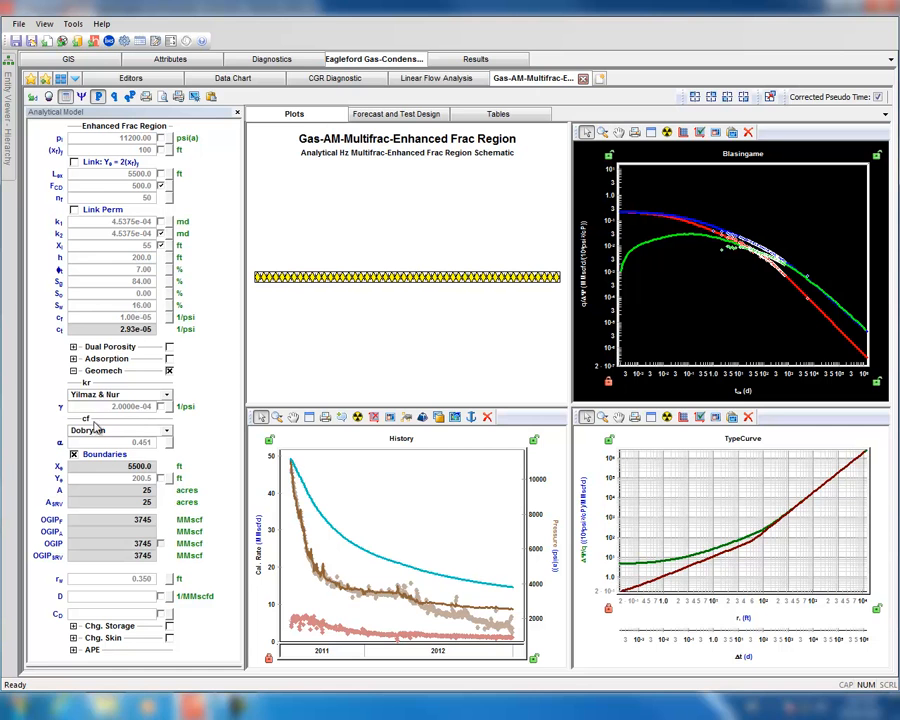
Include the permeability modulus, with a user-defined lower limit of 2e-4, and the permeability k1 in the automatic parameter estimation.
{"action": "left_click", "coordinate": [161, 407]}
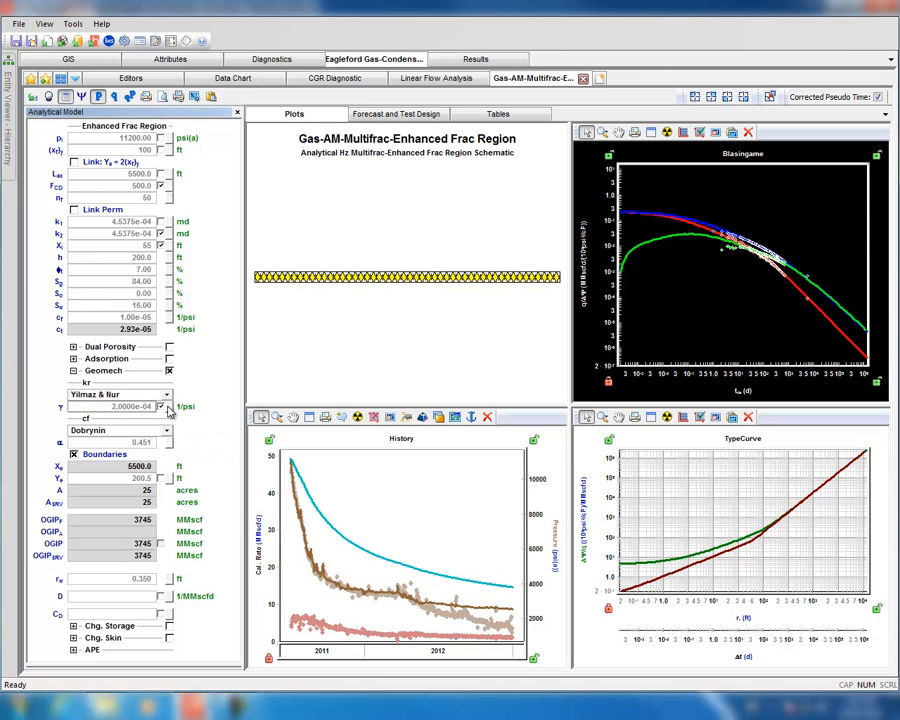
{"action": "left_click", "coordinate": [169, 408]}
{"action": "left_click", "coordinate": [389, 373]}
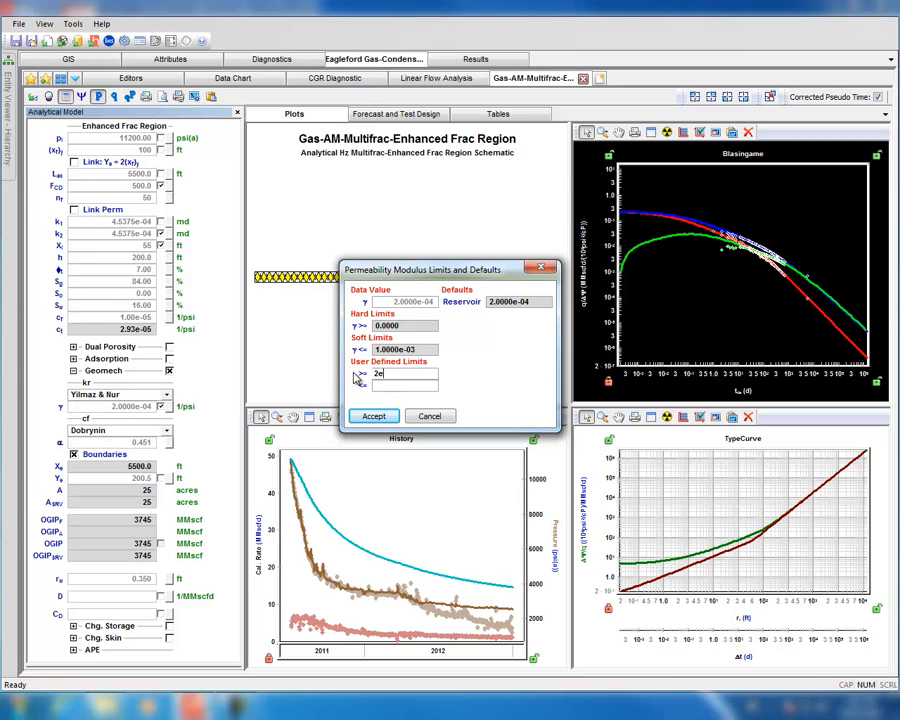
{"action": "type", "text": "2e-4"}
{"action": "left_click", "coordinate": [373, 416]}
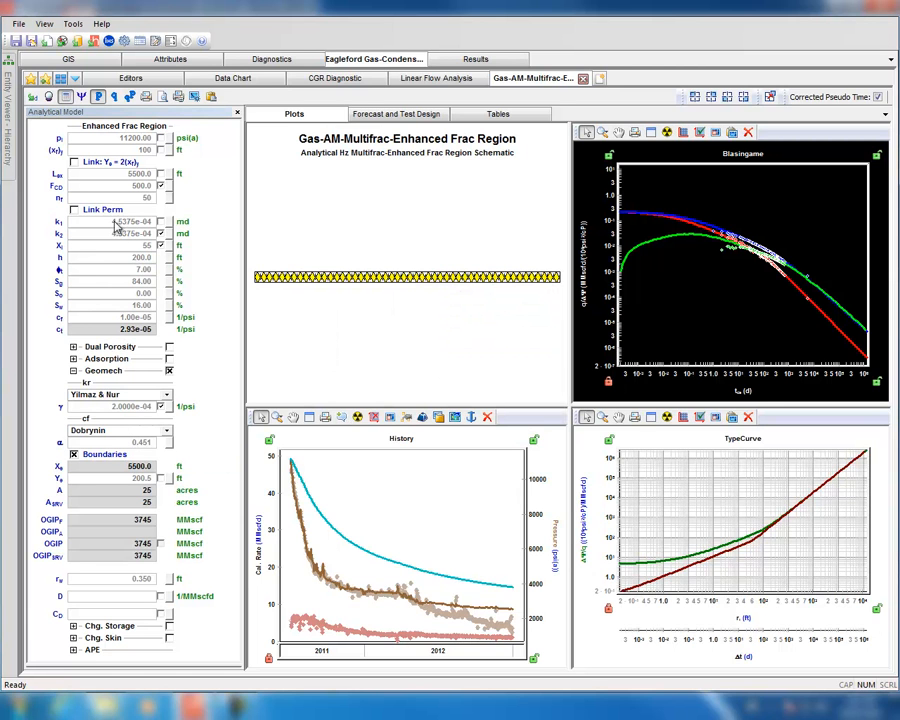
{"action": "left_click", "coordinate": [160, 221]}
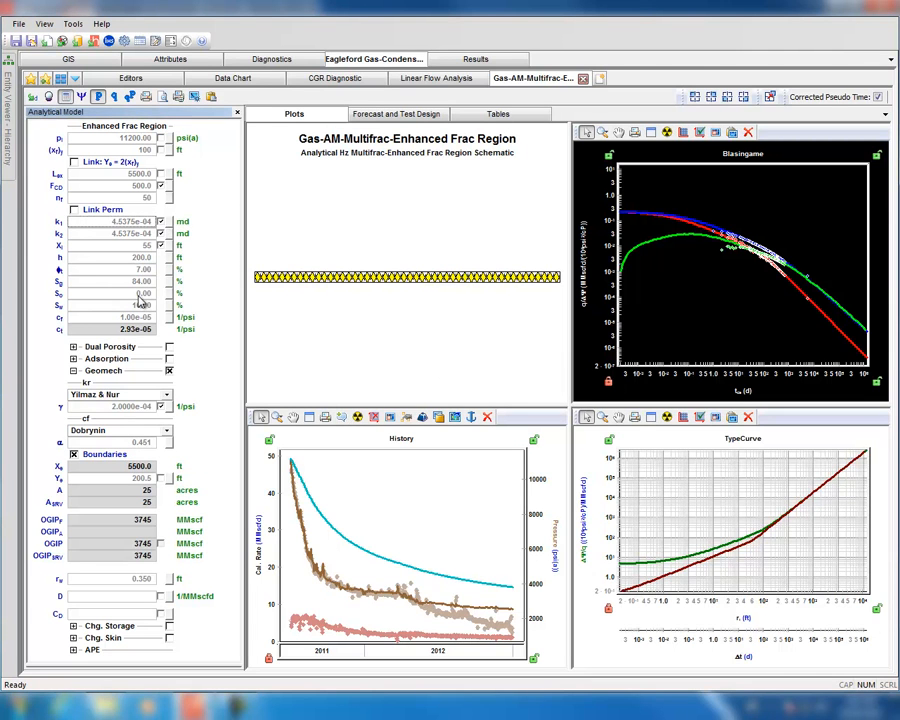
Set the starting values of k2 to 5e-5 md and Xi to 45 ft, and run the automatic parameter estimation.
{"action": "left_click", "coordinate": [133, 235]}
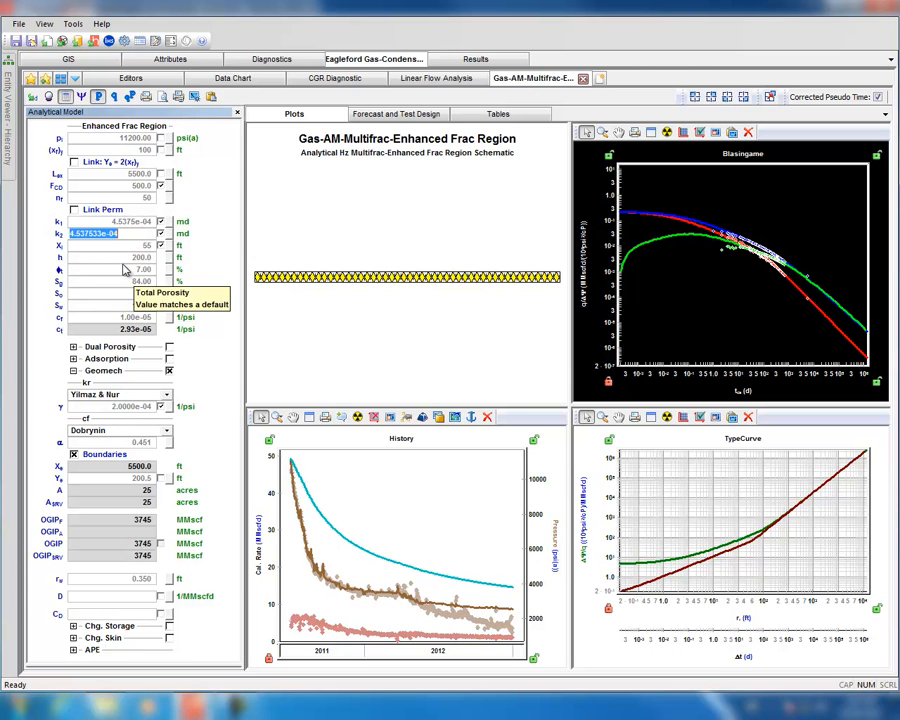
{"action": "type", "text": "5e"}
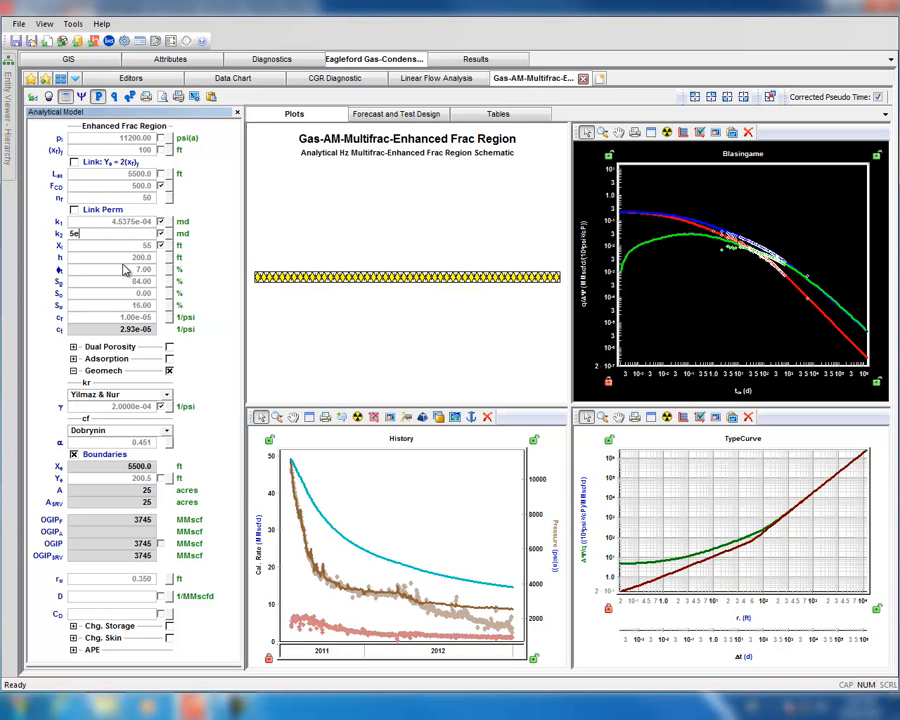
{"action": "type", "text": "-5"}
{"action": "key", "text": "Tab"}
{"action": "left_click", "coordinate": [118, 271]}
{"action": "left_click", "coordinate": [138, 248]}
{"action": "left_click", "coordinate": [131, 246]}
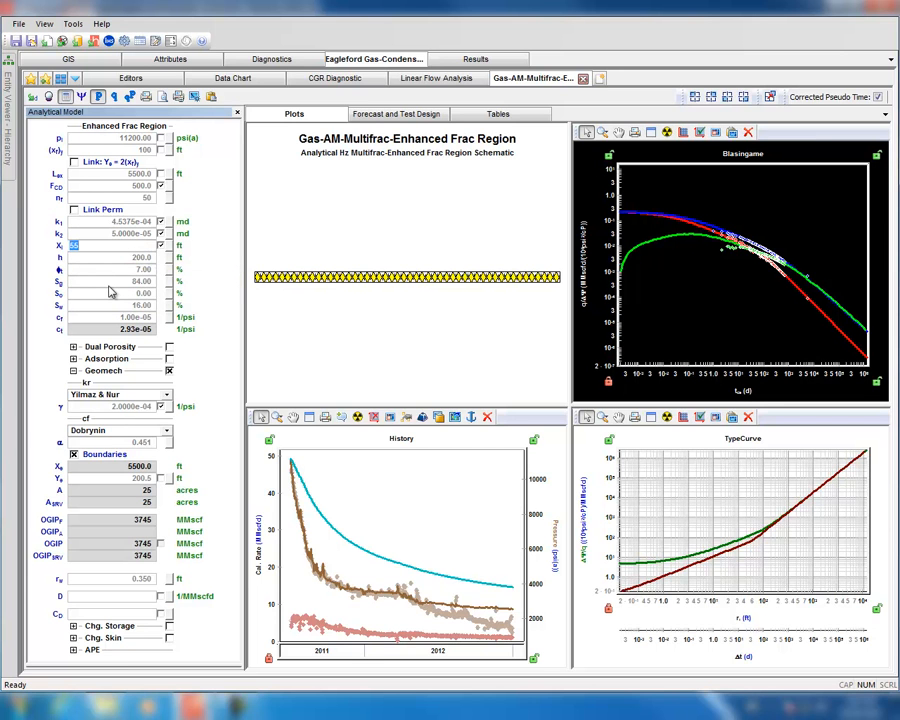
{"action": "type", "text": "45"}
{"action": "key", "text": "Tab"}
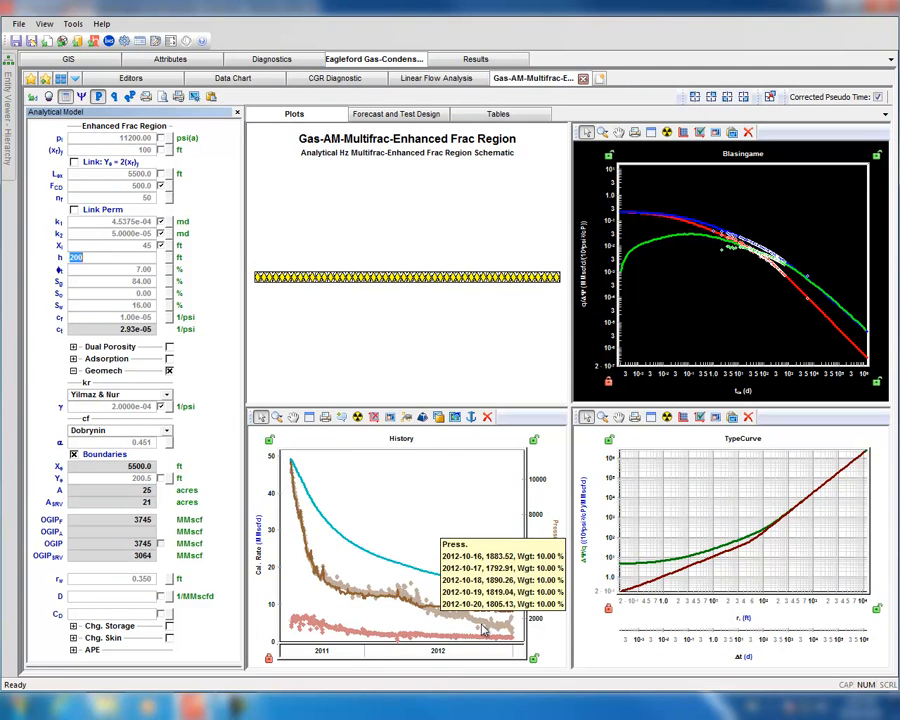
{"action": "left_click", "coordinate": [50, 97]}
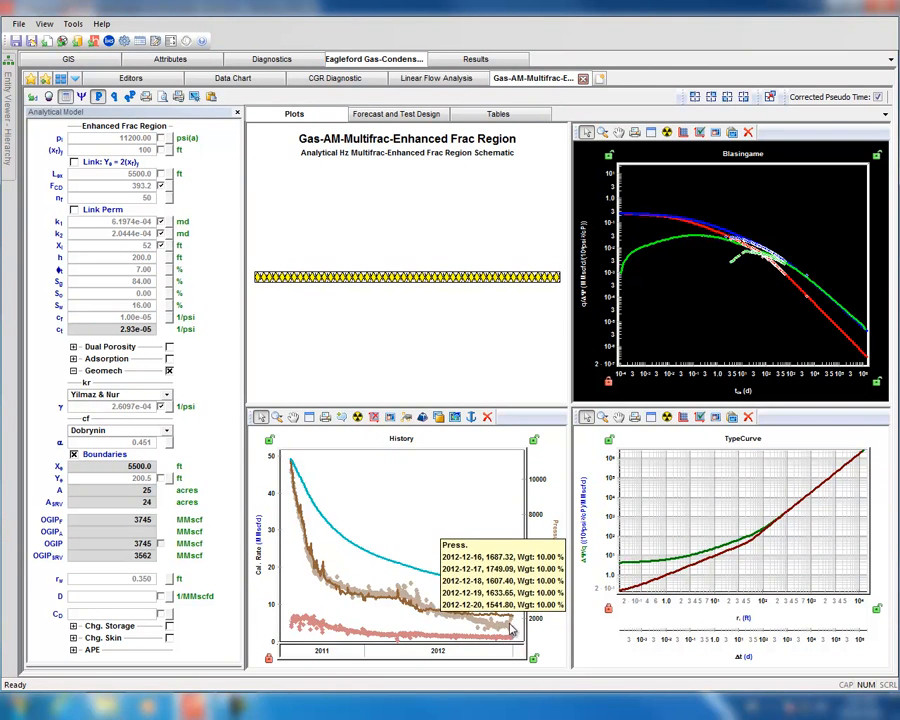
Weight the late-2012 data points on the History plot more heavily in the parameter estimation, and stop the rerun once the late pressures fit.
{"action": "left_click", "coordinate": [422, 416]}
{"action": "mouse_move", "coordinate": [492, 625]}
{"action": "left_mouse_down"}
{"action": "mouse_move", "coordinate": [523, 625]}
{"action": "mouse_move", "coordinate": [488, 628]}
{"action": "mouse_move", "coordinate": [509, 624]}
{"action": "left_mouse_up"}
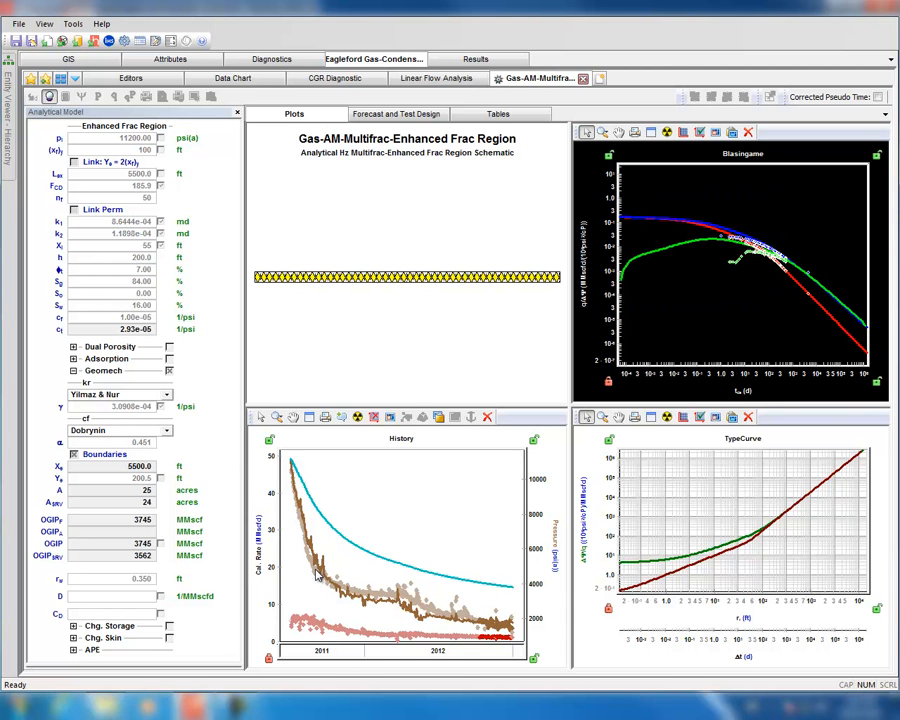
{"action": "left_click", "coordinate": [50, 100]}
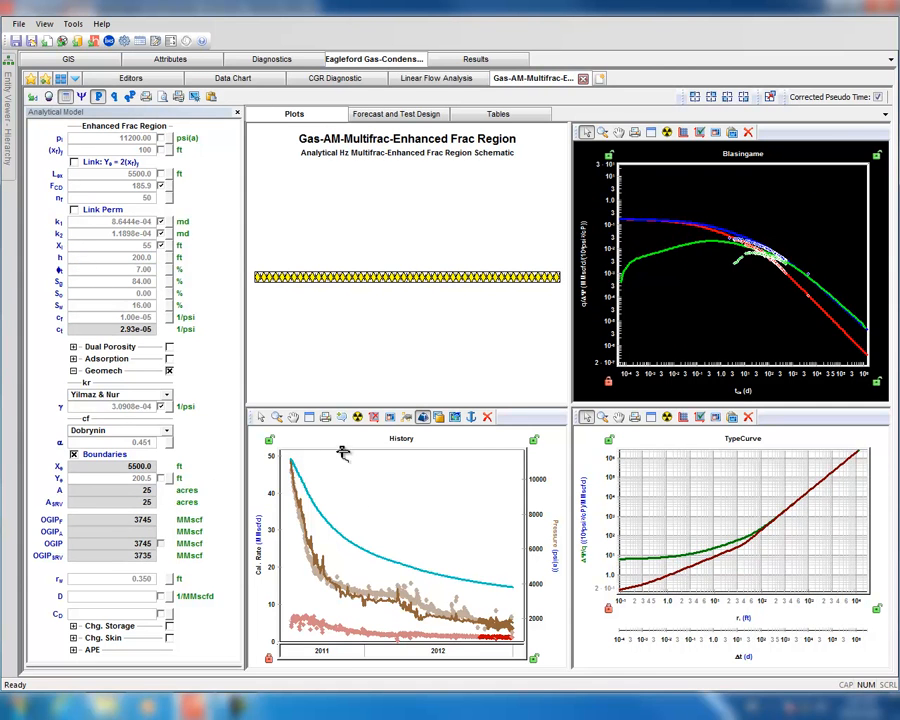
Weight the early-2012 and mid-2011 data points on the History plot for the parameter estimation as well.
{"action": "mouse_move", "coordinate": [392, 600]}
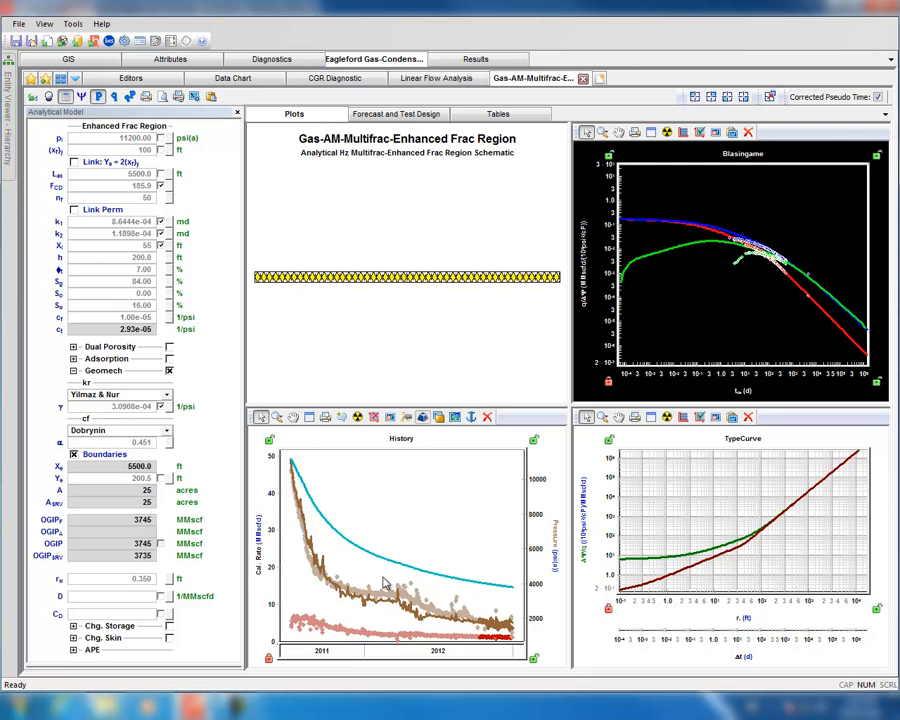
{"action": "left_click", "coordinate": [422, 417]}
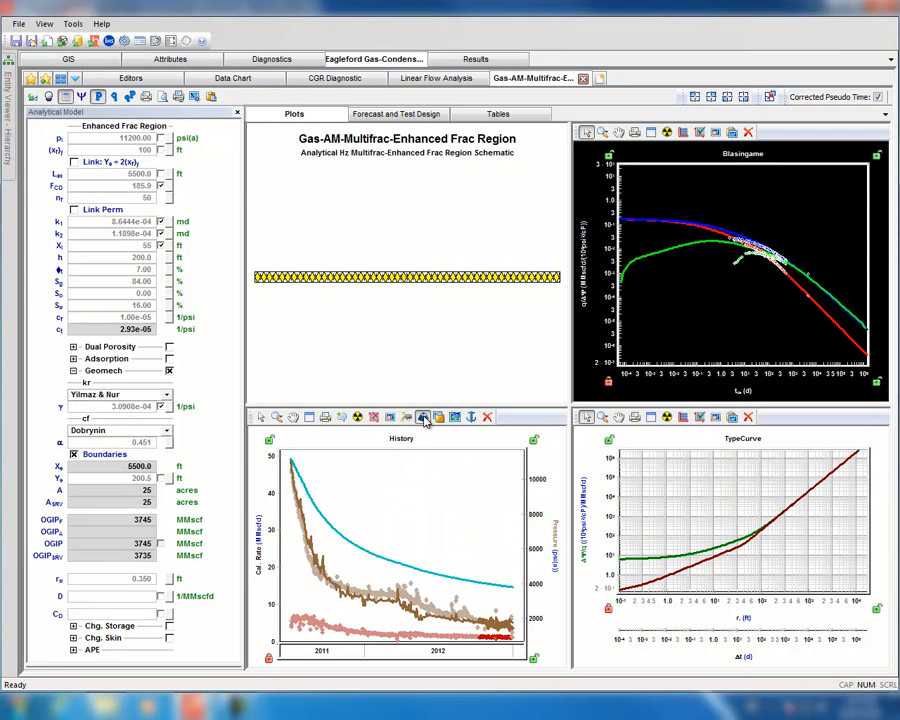
{"action": "left_click_drag", "start_coordinate": [411, 593], "coordinate": [408, 592]}
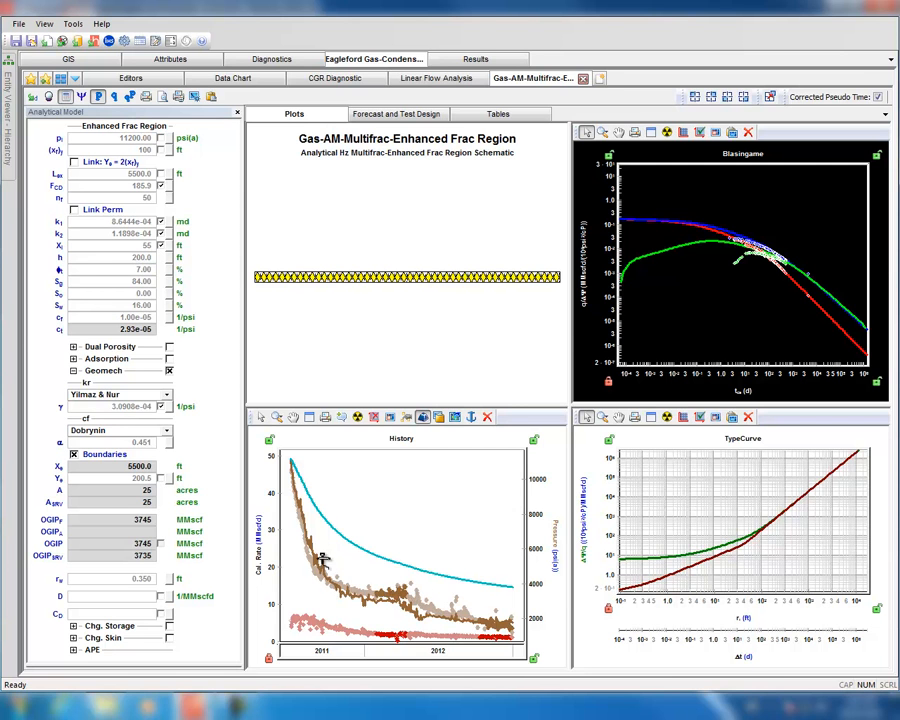
{"action": "left_click_drag", "start_coordinate": [324, 556], "coordinate": [329, 568]}
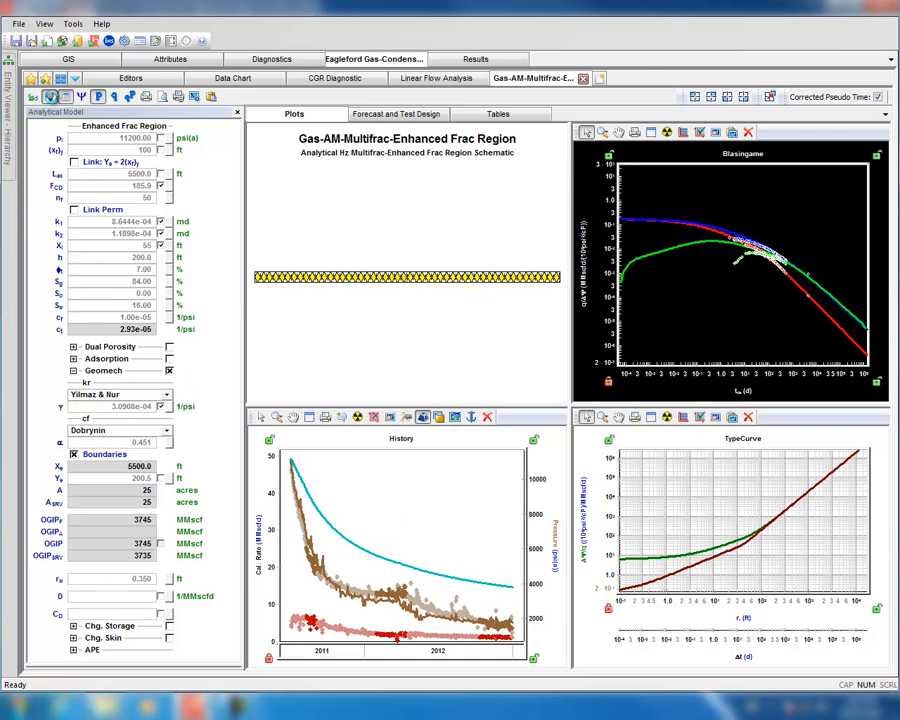
Rerun the automatic parameter estimation with the new weights, stop it, and expand its results to check the average error.
{"action": "left_click", "coordinate": [49, 96]}
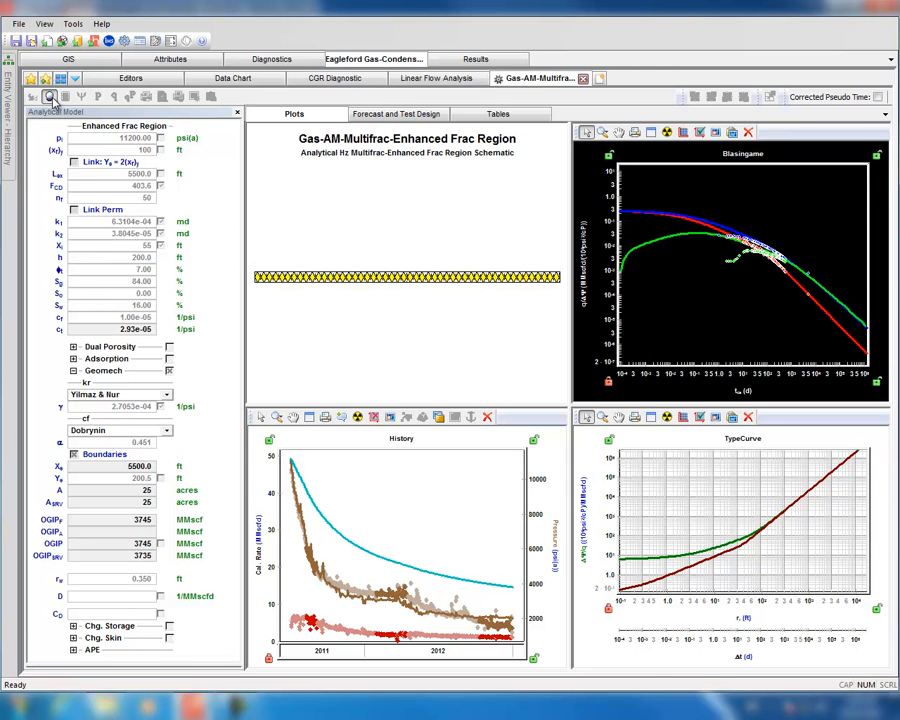
{"action": "left_click", "coordinate": [50, 99]}
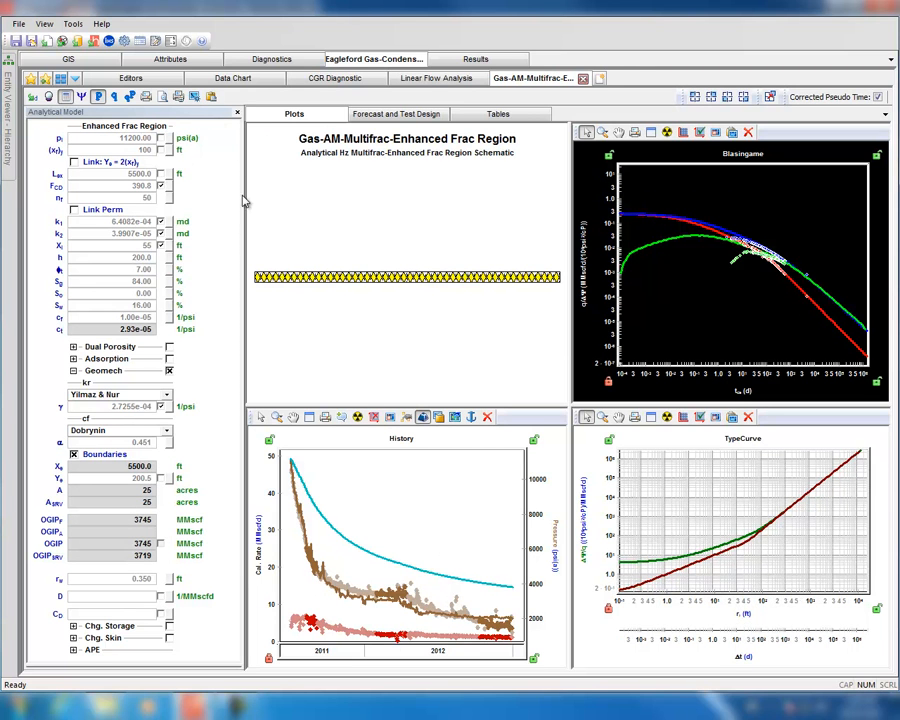
{"action": "left_click", "coordinate": [73, 650]}
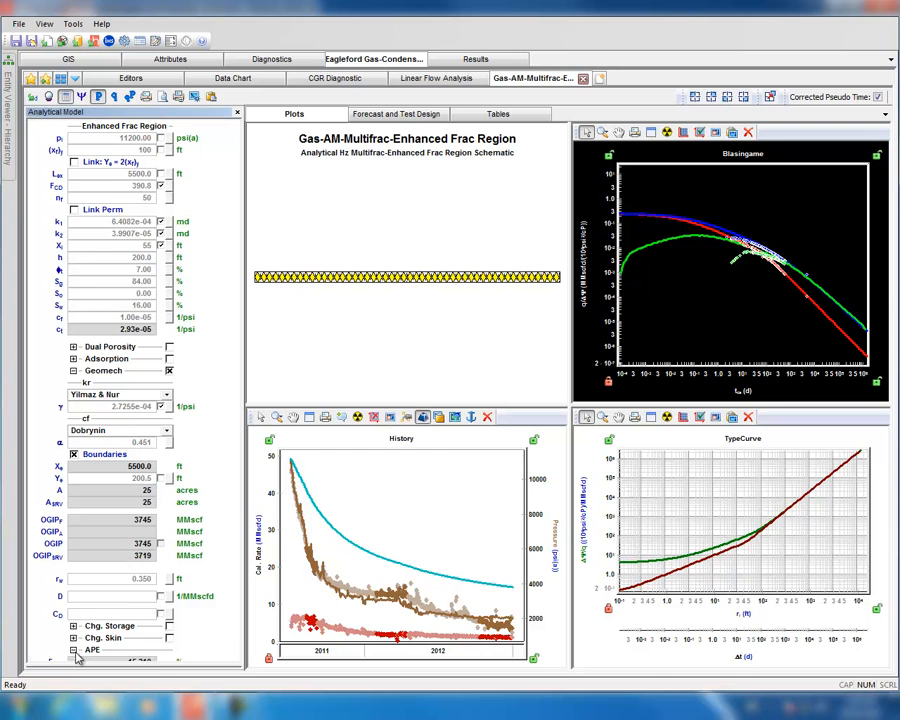
{"action": "scroll", "coordinate": [155, 400], "scroll_direction": "down", "scroll_amount": 1}
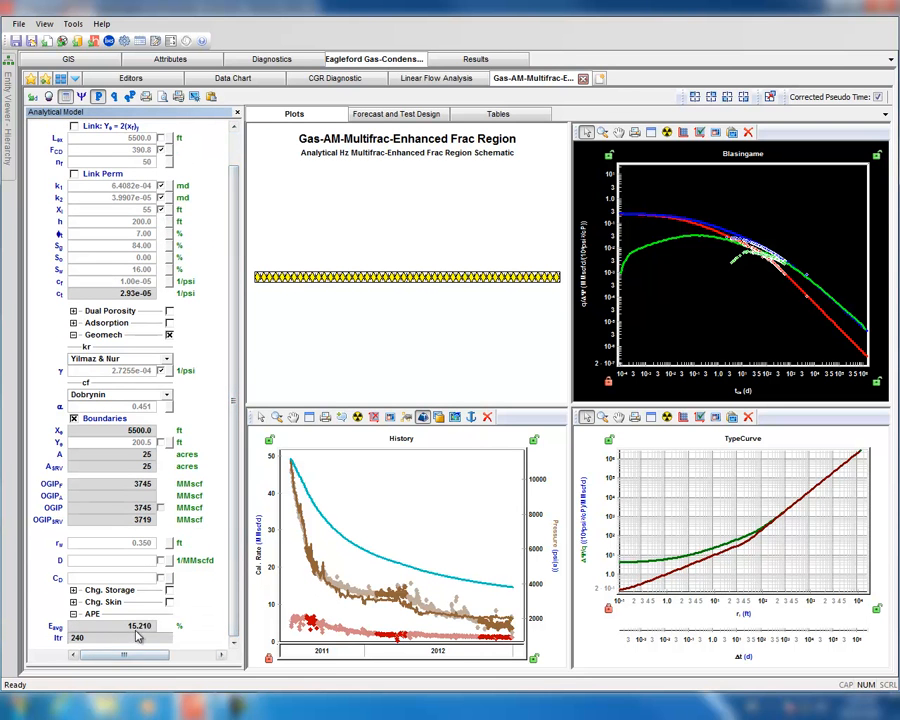
Open the Enhanced Frac Region model's forecast and set its first period's duration to 600 months.
{"action": "left_click", "coordinate": [388, 114]}
{"action": "left_click", "coordinate": [360, 556]}
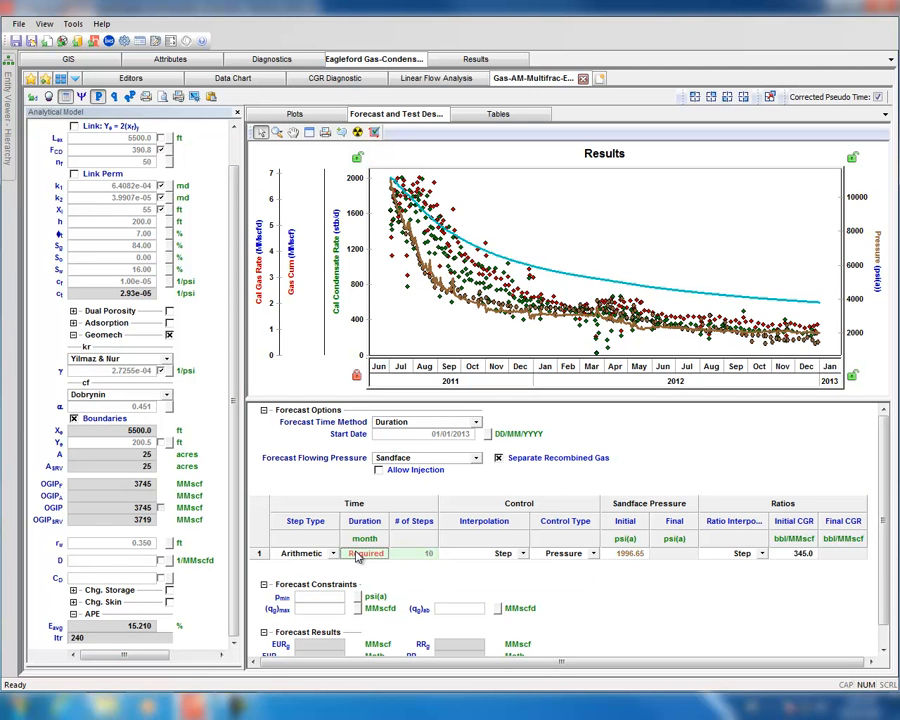
{"action": "type", "text": "600"}
{"action": "left_click", "coordinate": [401, 556]}
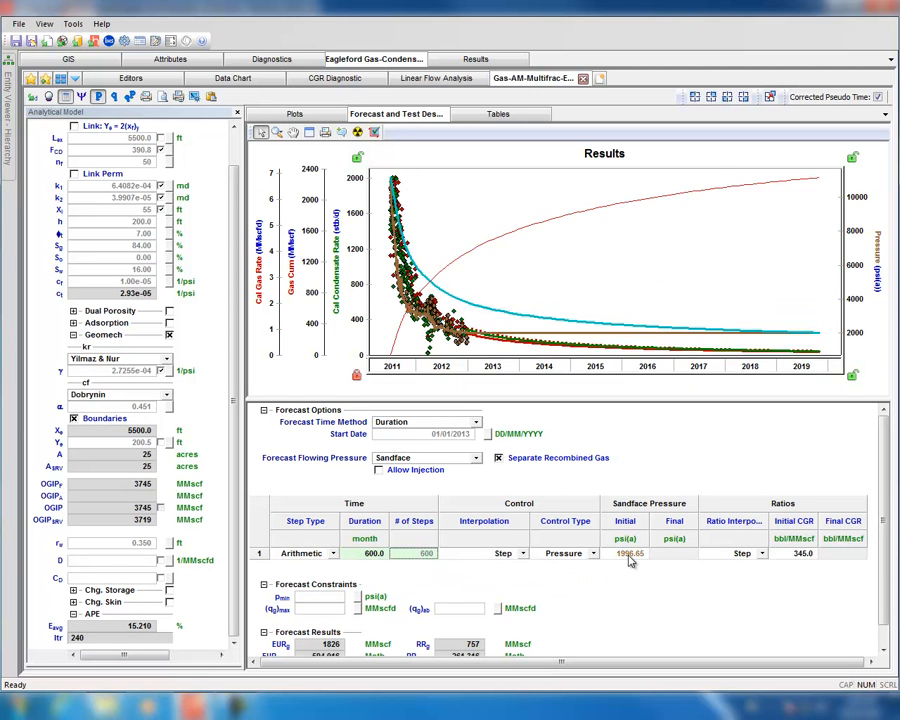
Change the forecast's control interpolation to Ramp with a final sandface pressure of 1000 psi(a).
{"action": "left_click", "coordinate": [522, 553]}
{"action": "left_click", "coordinate": [522, 553]}
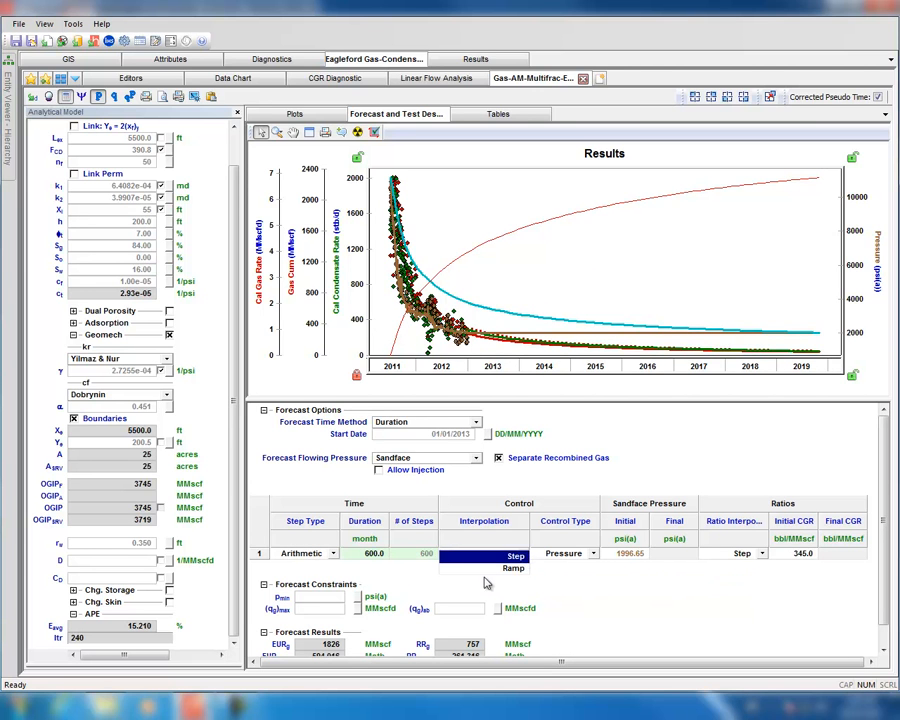
{"action": "left_click", "coordinate": [493, 569]}
{"action": "left_click", "coordinate": [662, 556]}
{"action": "type", "text": "1"}
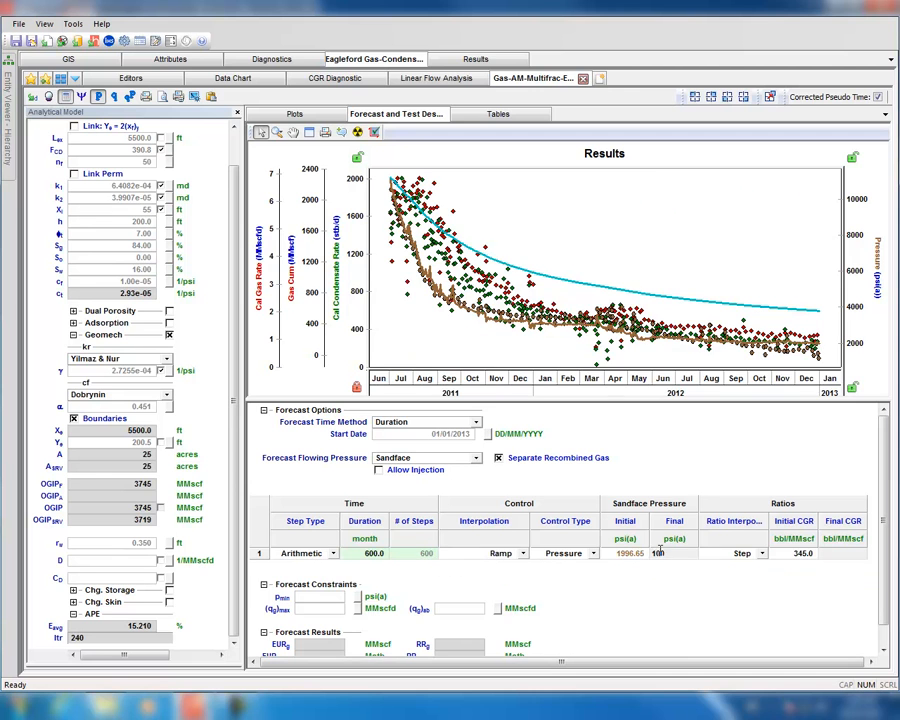
{"action": "type", "text": "000"}
{"action": "key", "text": "Return"}
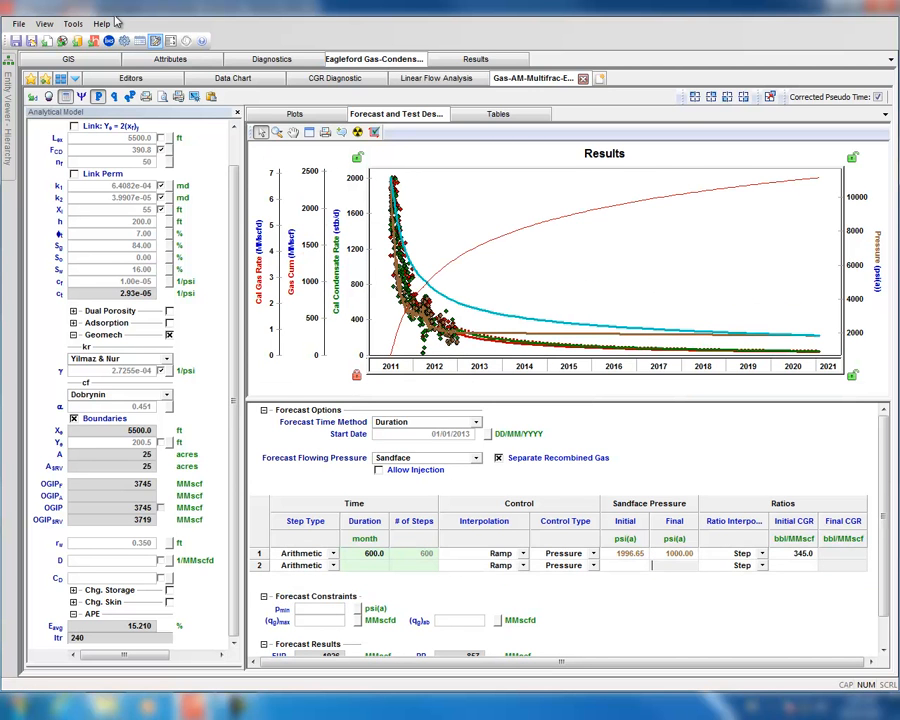
Check the latest condensate-gas ratios in the CGR Diagnostic plot and set the forecast's initial CGR to 270 bbl/MMscf.
{"action": "scroll", "coordinate": [147, 150], "scroll_direction": "up", "scroll_amount": 2}
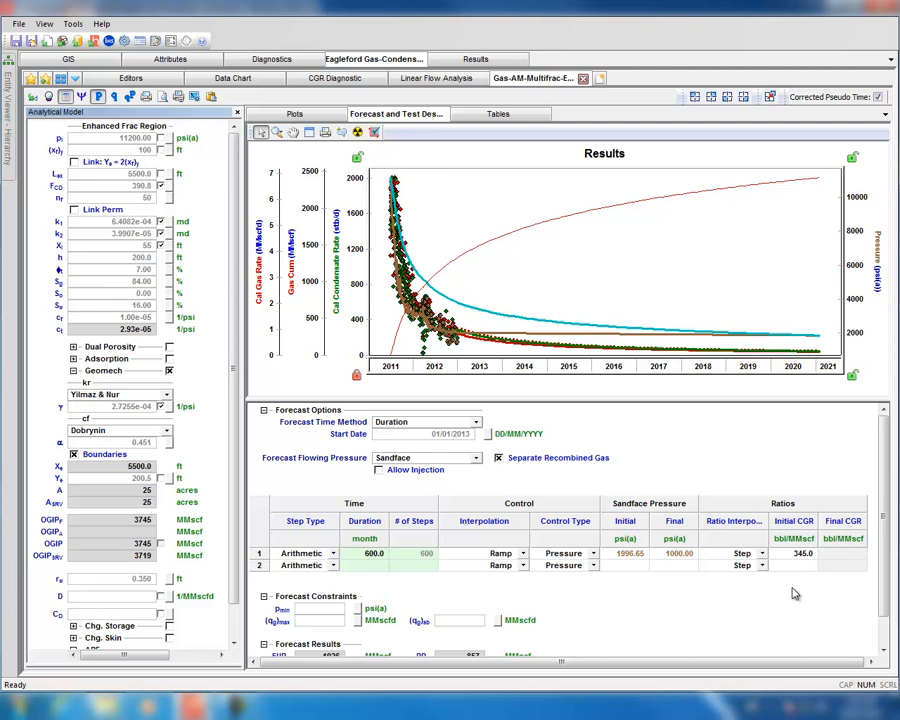
{"action": "left_click", "coordinate": [335, 78]}
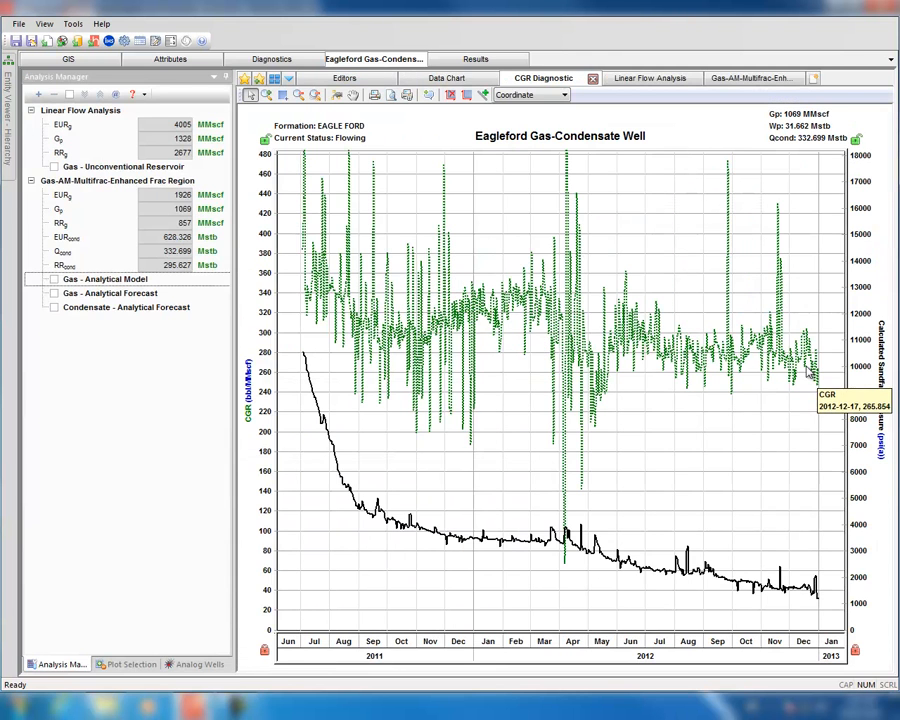
{"action": "mouse_move", "coordinate": [815, 368]}
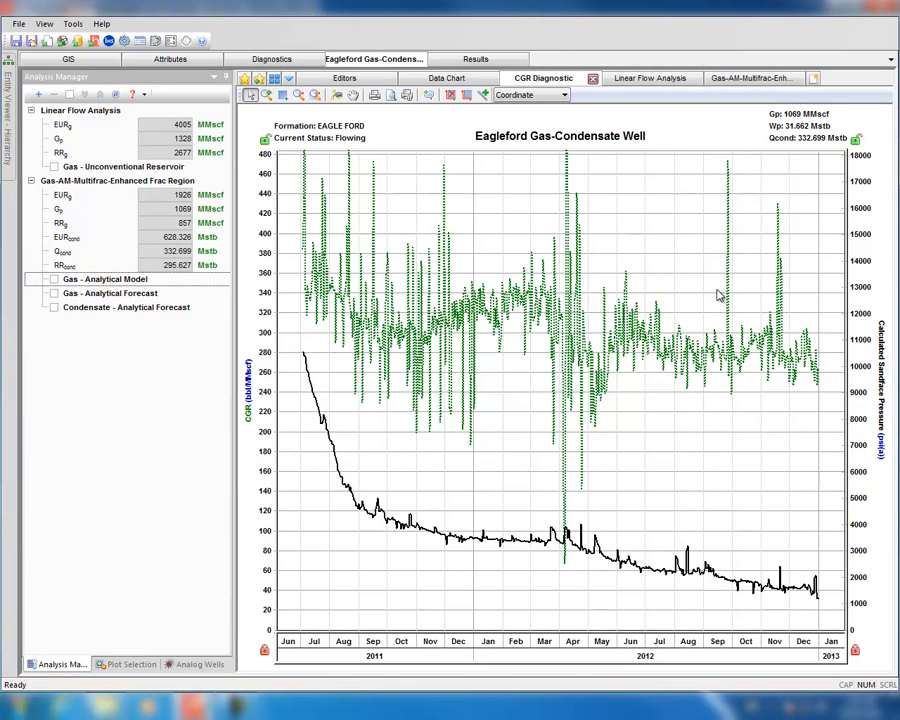
{"action": "left_click", "coordinate": [752, 78]}
{"action": "left_click", "coordinate": [794, 555]}
{"action": "type", "text": "270"}
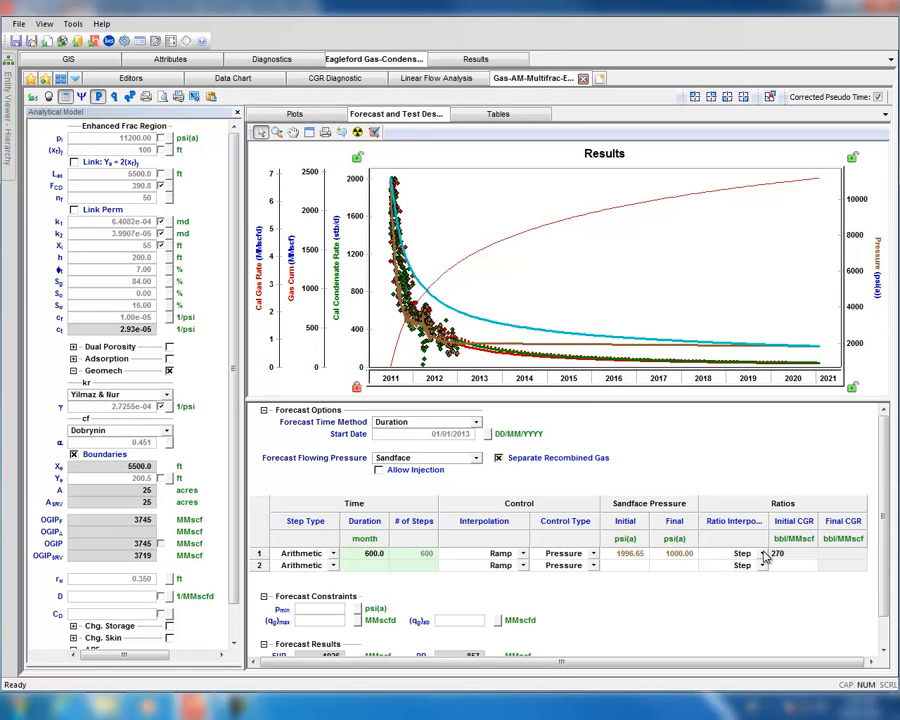
Change the forecast's ratio interpolation to Ramp with a final CGR of 270 bbl/MMscf and check the forecast results.
{"action": "left_click", "coordinate": [763, 555]}
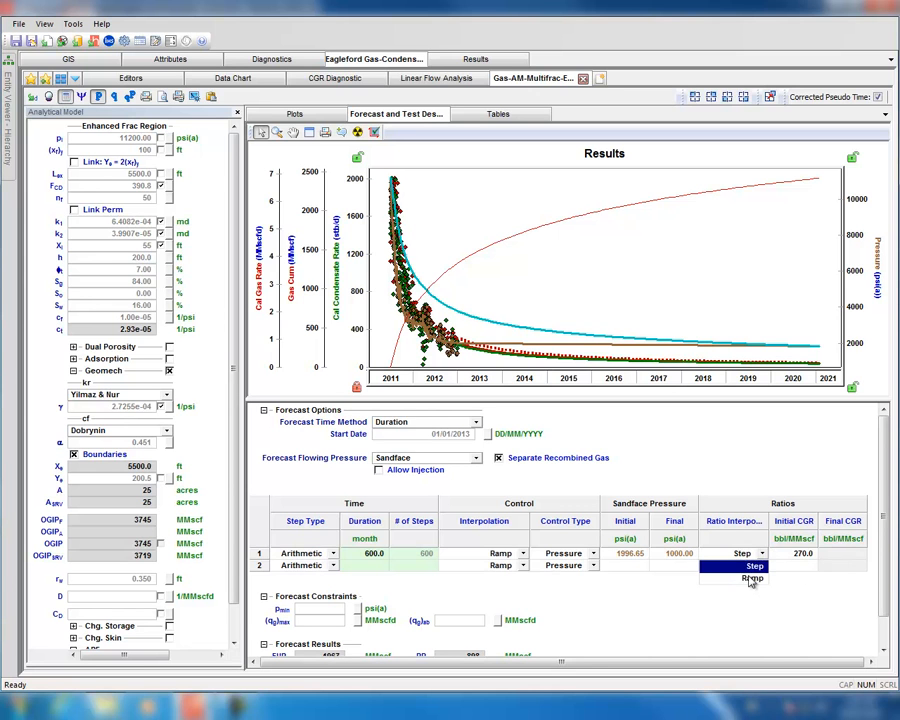
{"action": "left_click", "coordinate": [751, 579]}
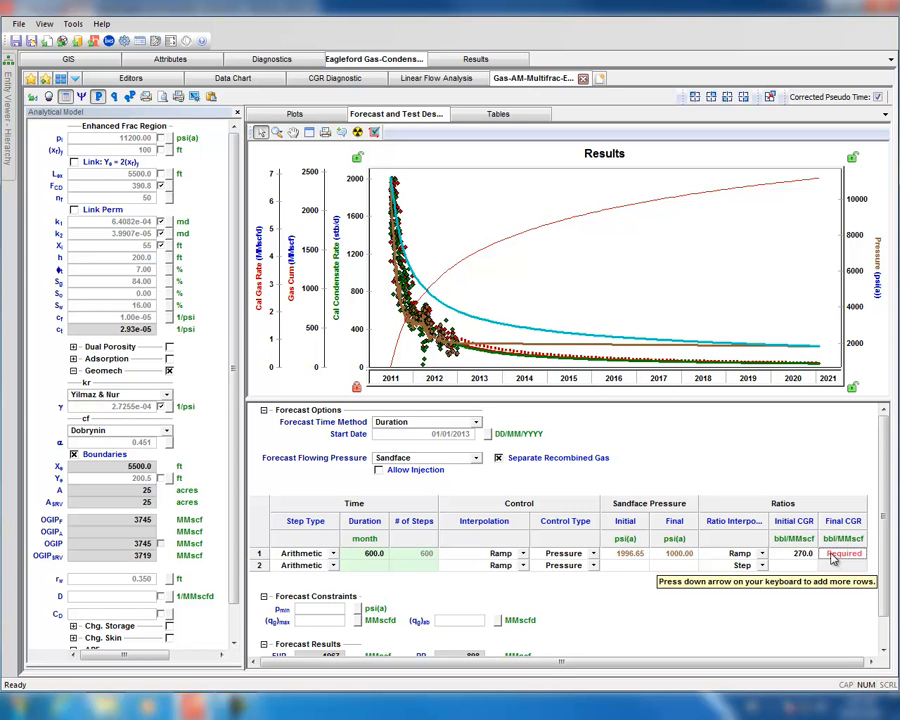
{"action": "left_click", "coordinate": [829, 554]}
{"action": "type", "text": "270"}
{"action": "key", "text": "Return"}
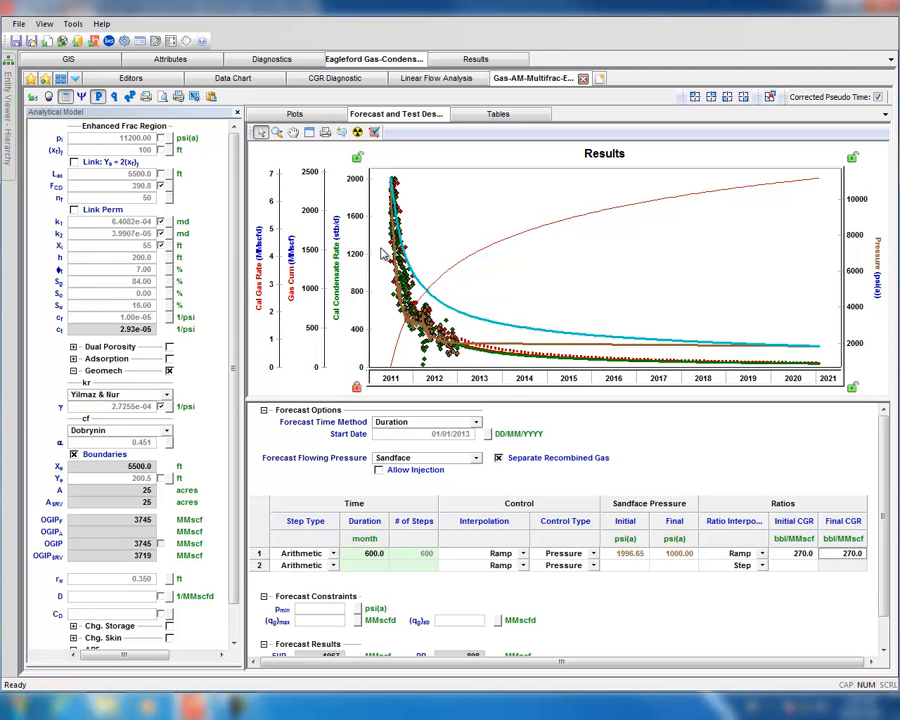
{"action": "scroll", "coordinate": [290, 600], "scroll_direction": "down", "scroll_amount": 1}
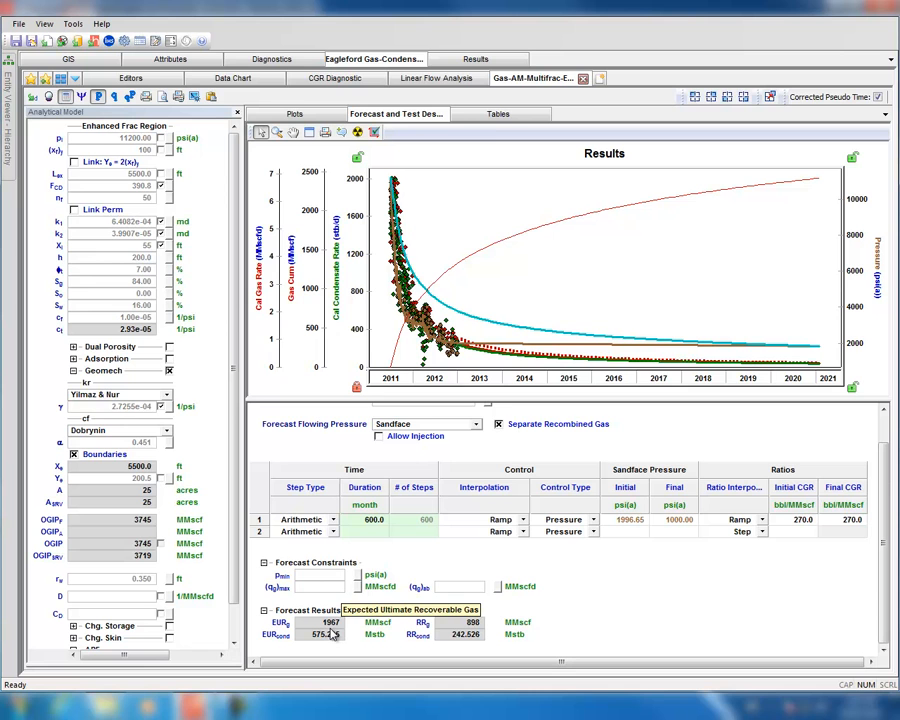
Rename the Enhanced Frac Region worksheet as Minimum and show its plots.
{"action": "right_click", "coordinate": [520, 83]}
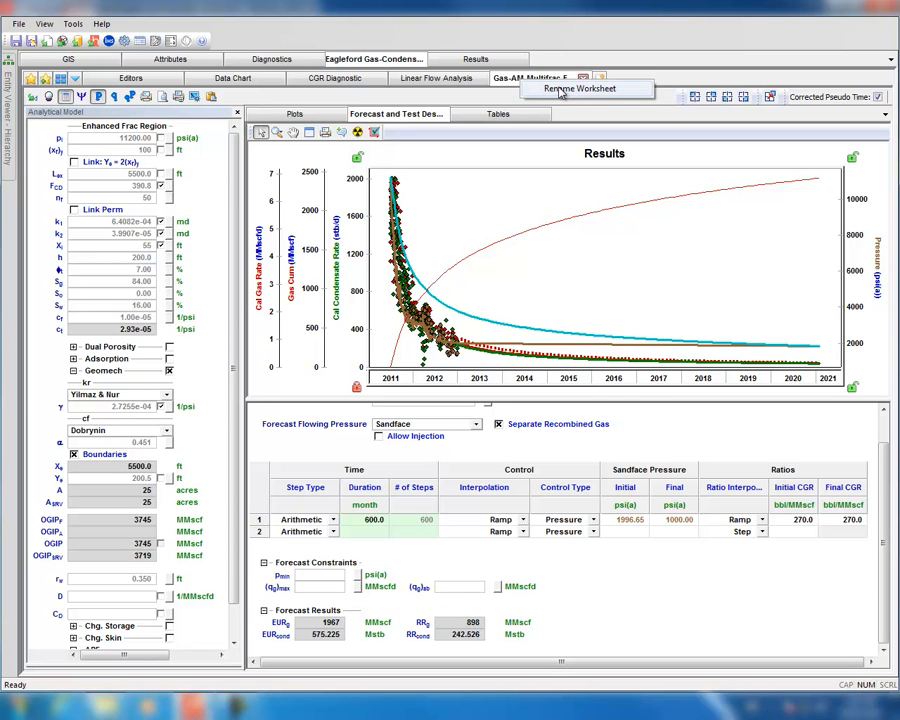
{"action": "left_click", "coordinate": [562, 90]}
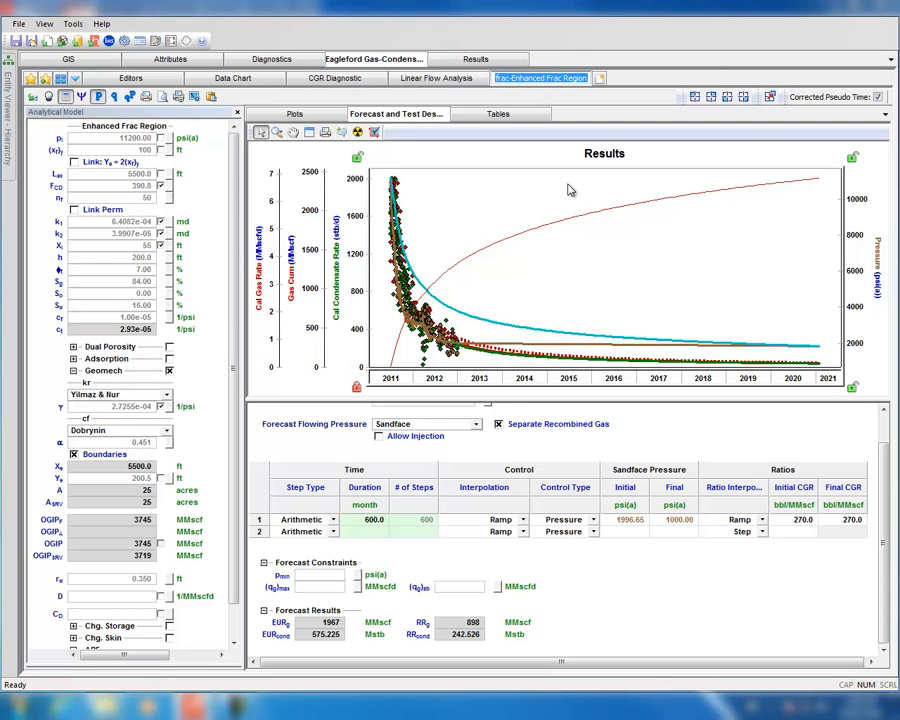
{"action": "type", "text": "Minimum"}
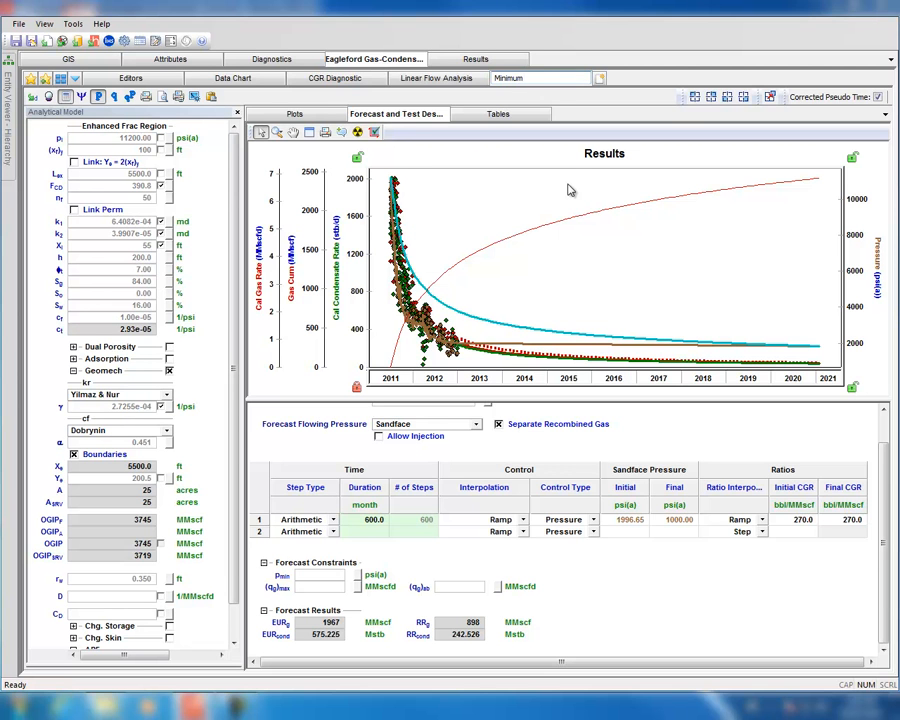
{"action": "key", "text": "Return"}
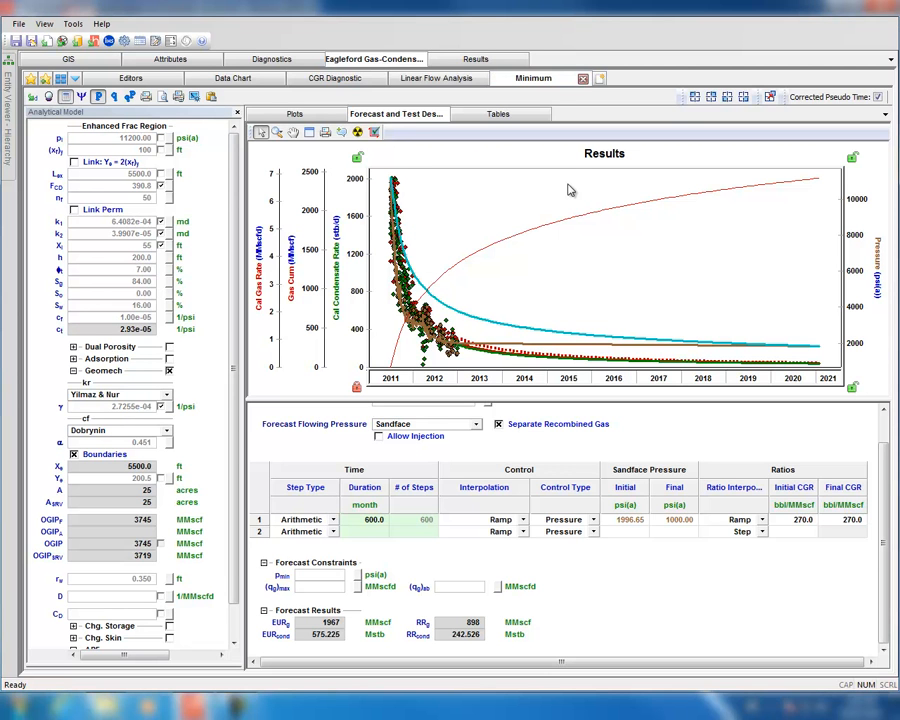
{"action": "left_click", "coordinate": [294, 114]}
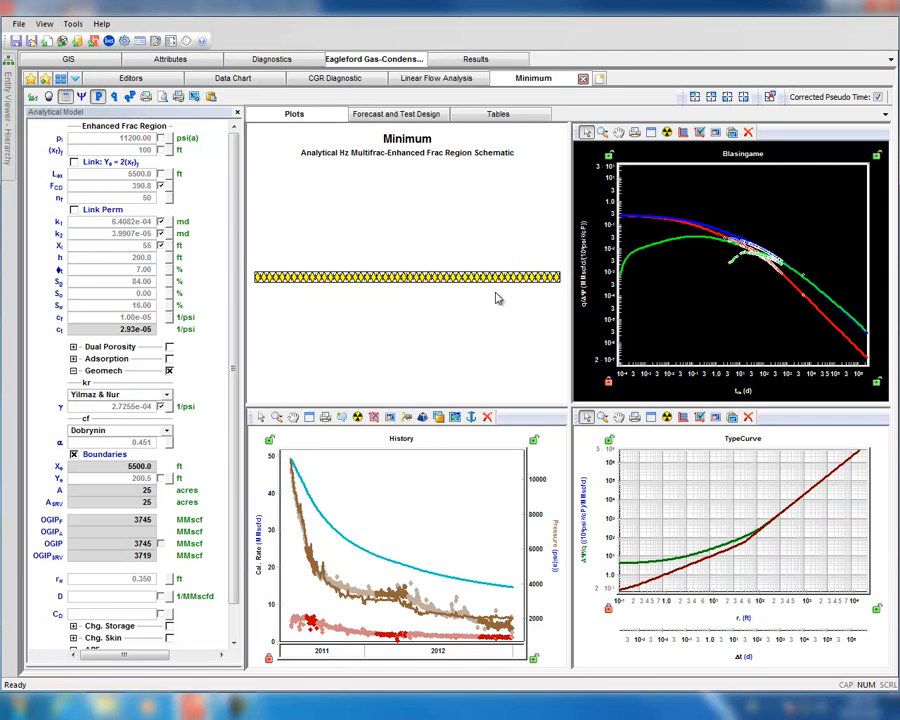
Create another IHS RTA analytical gas model of the Hz Multifrac Enhanced Frac Region type.
{"action": "left_click", "coordinate": [598, 78]}
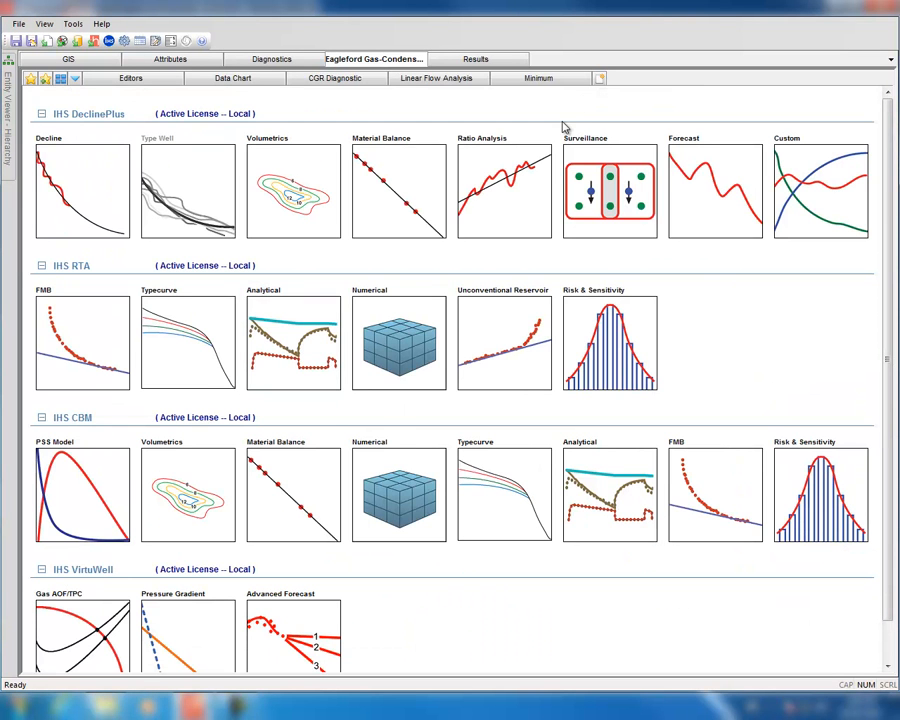
{"action": "left_click", "coordinate": [277, 357]}
{"action": "mouse_move", "coordinate": [328, 367]}
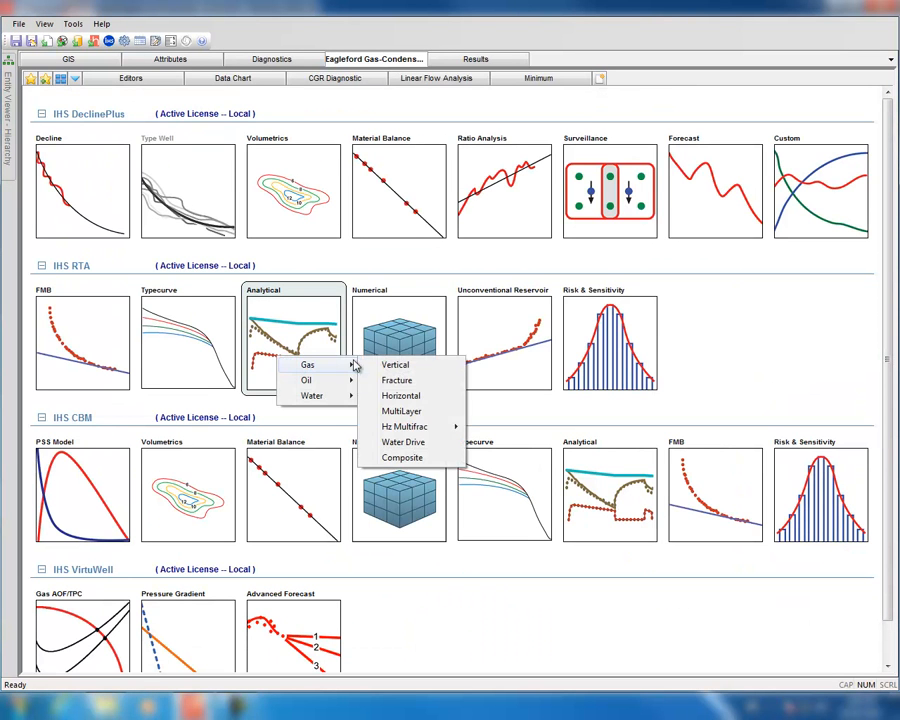
{"action": "mouse_move", "coordinate": [458, 426]}
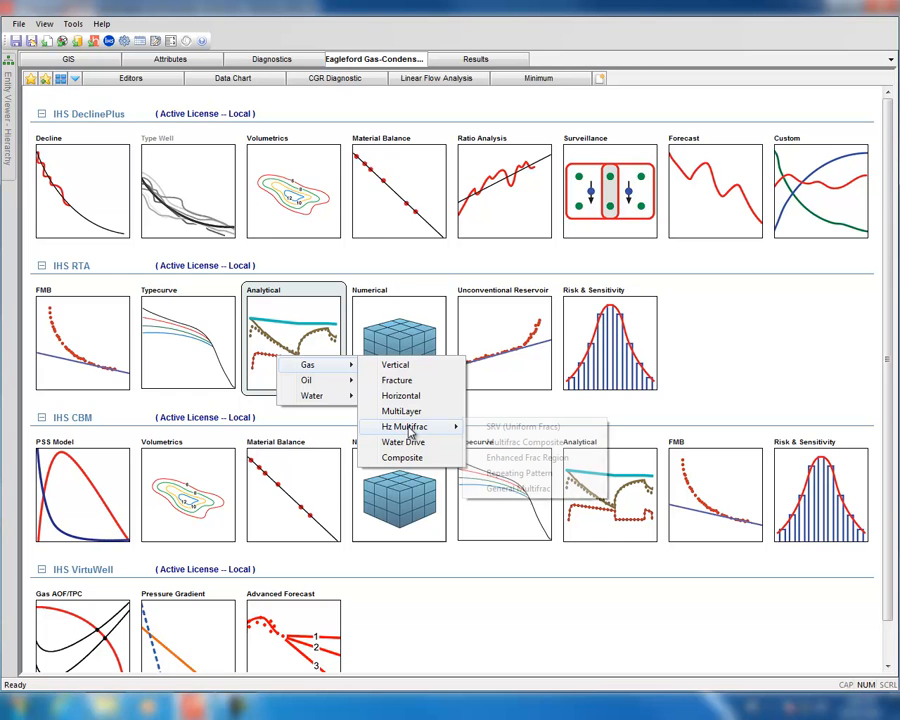
{"action": "left_click", "coordinate": [519, 458]}
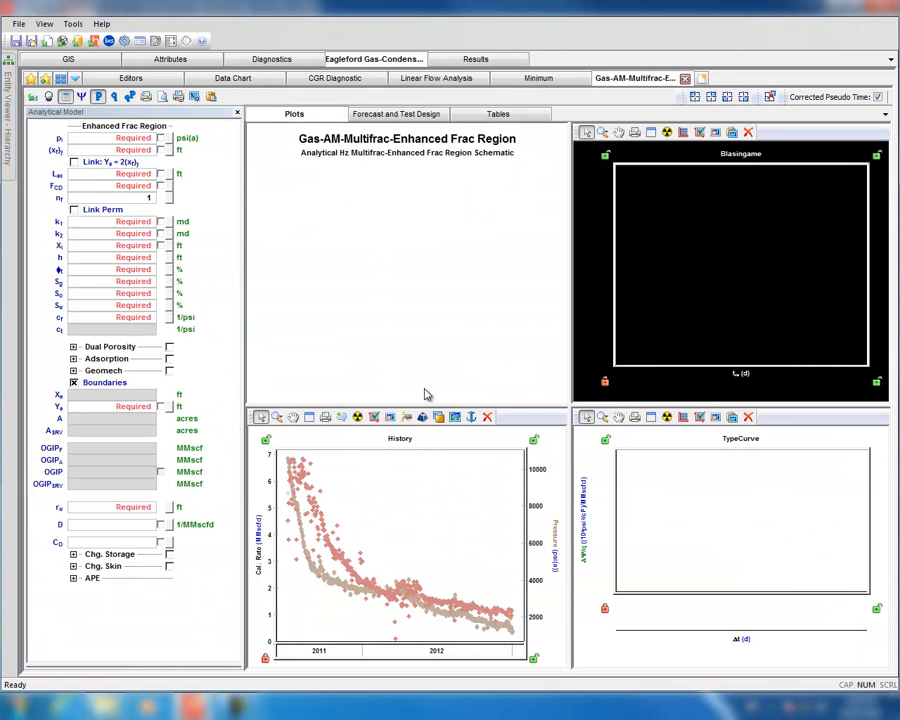
{"action": "right_click", "coordinate": [622, 84]}
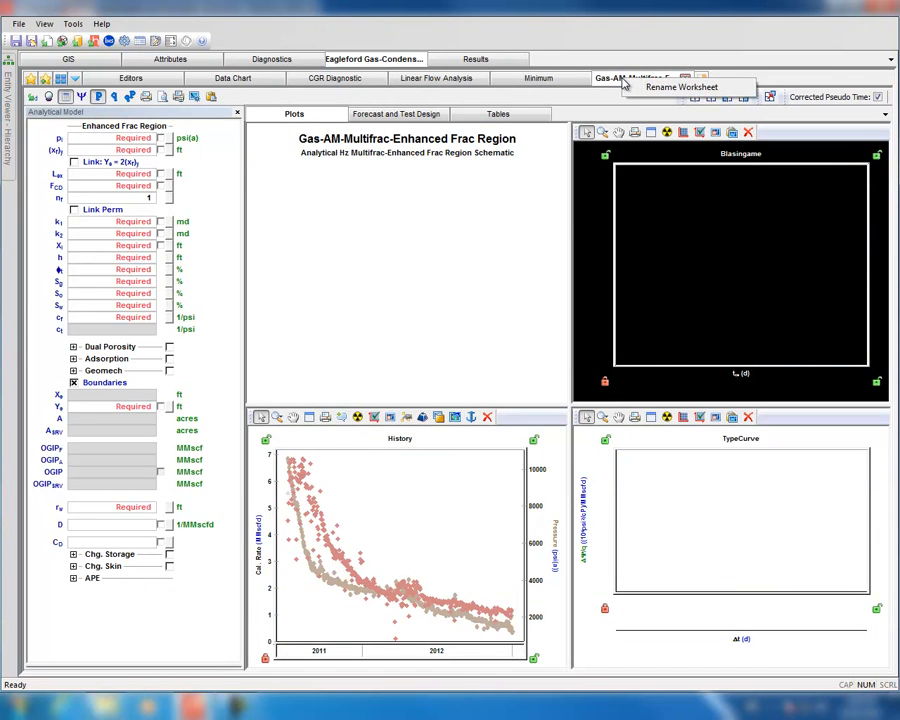
{"action": "left_click", "coordinate": [469, 230]}
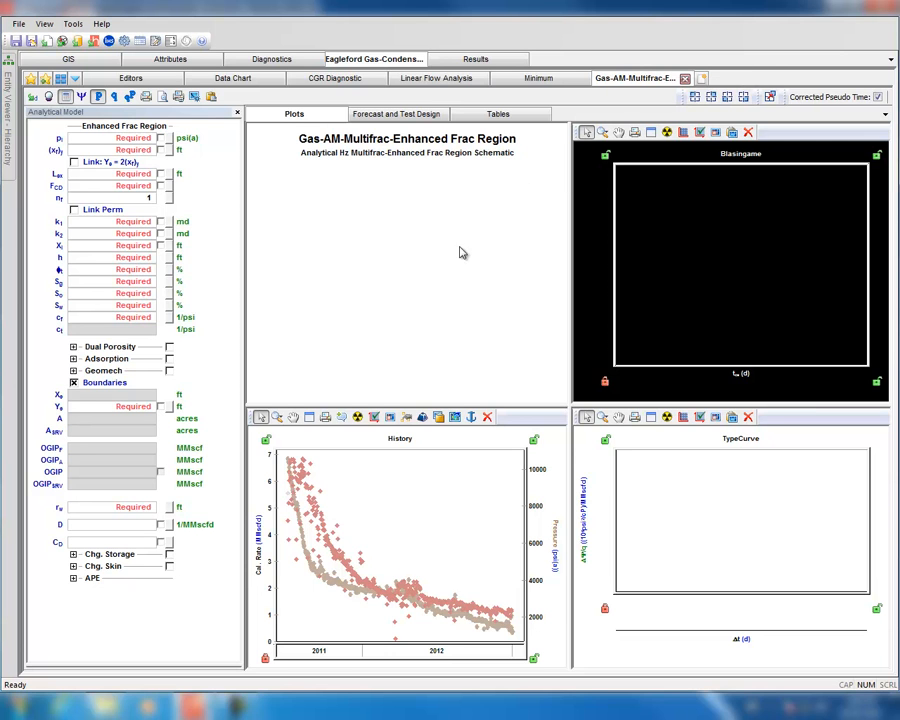
Copy the Minimum worksheet's parameters into the new model and rescale the History plot's rate axis to a maximum of about 45 MMscfd.
{"action": "left_click", "coordinate": [33, 97]}
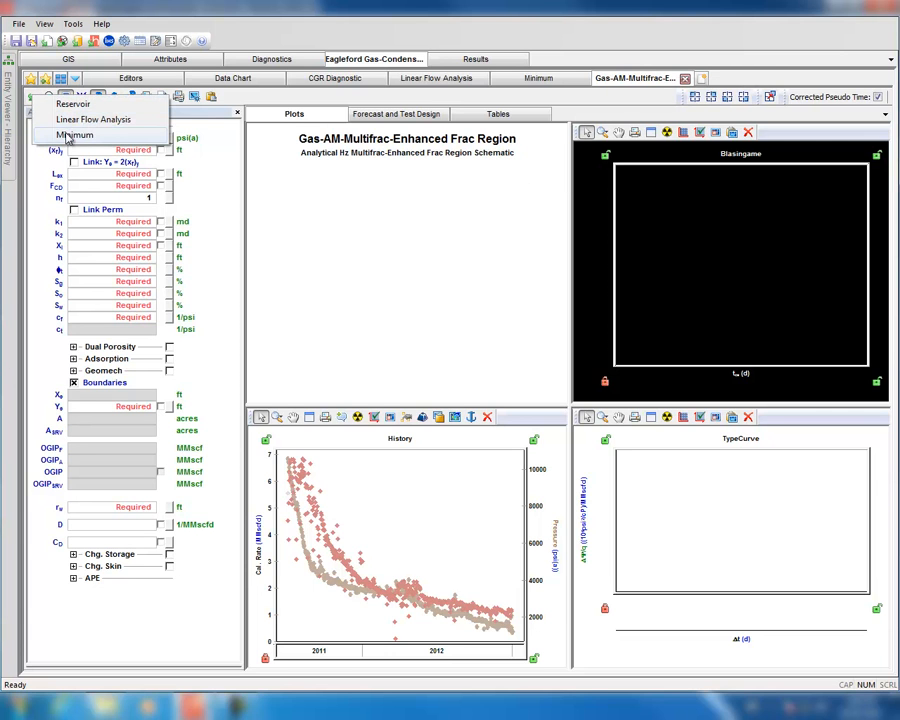
{"action": "left_click", "coordinate": [82, 138]}
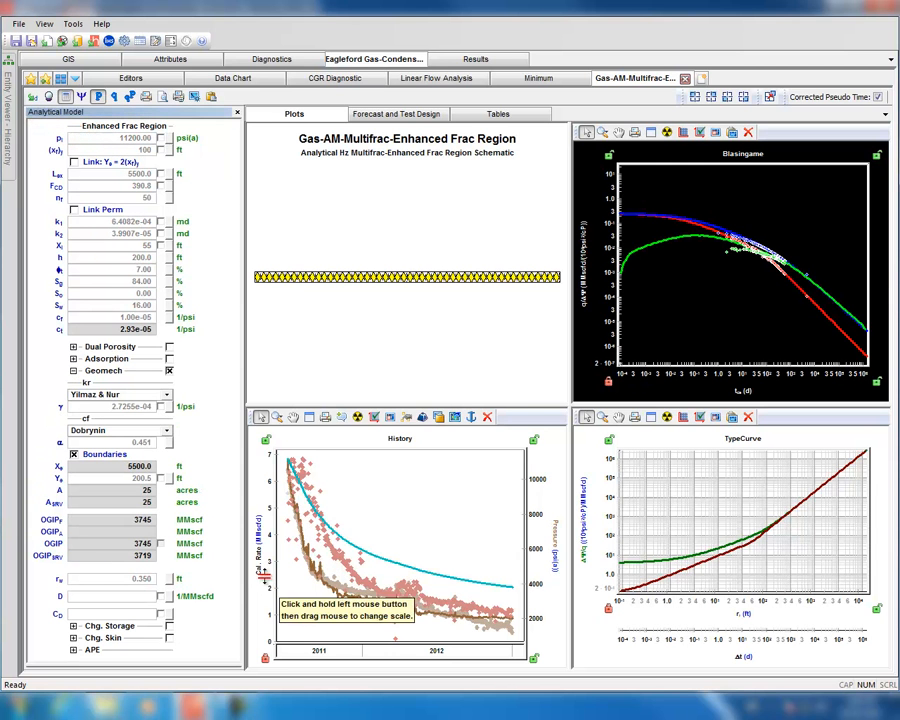
{"action": "left_click_drag", "start_coordinate": [259, 545], "coordinate": [261, 626]}
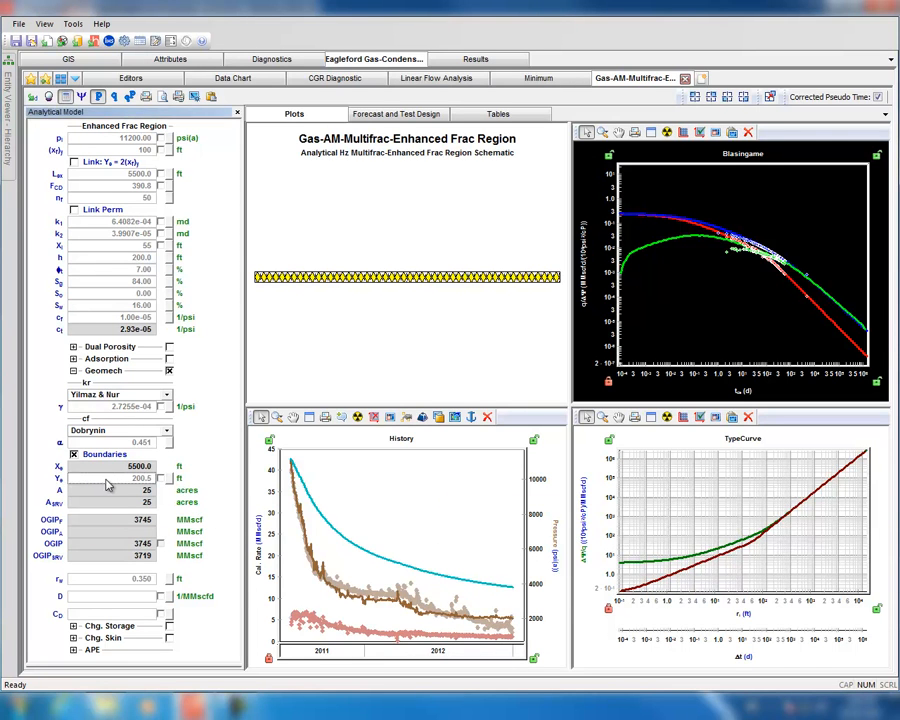
Set the new model's reservoir width Ye to 1200 ft.
{"action": "left_click", "coordinate": [102, 479]}
{"action": "type", "text": "1200"}
{"action": "key", "text": "Tab"}
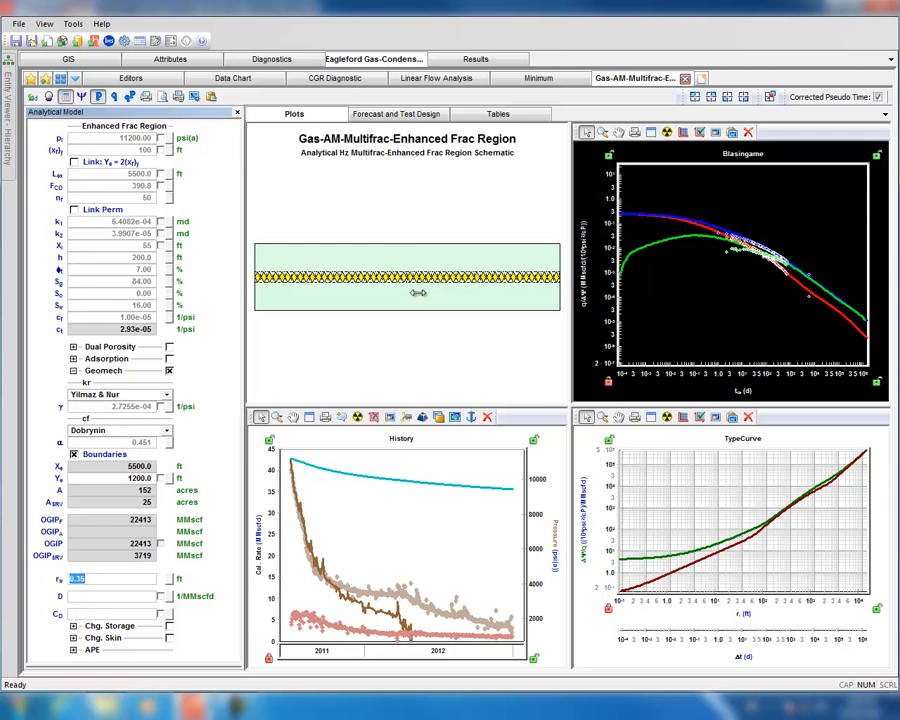
Review the Linear Flow Analysis plots and forecast parameters, and return to the new Enhanced Frac Region model.
{"action": "left_click", "coordinate": [437, 79]}
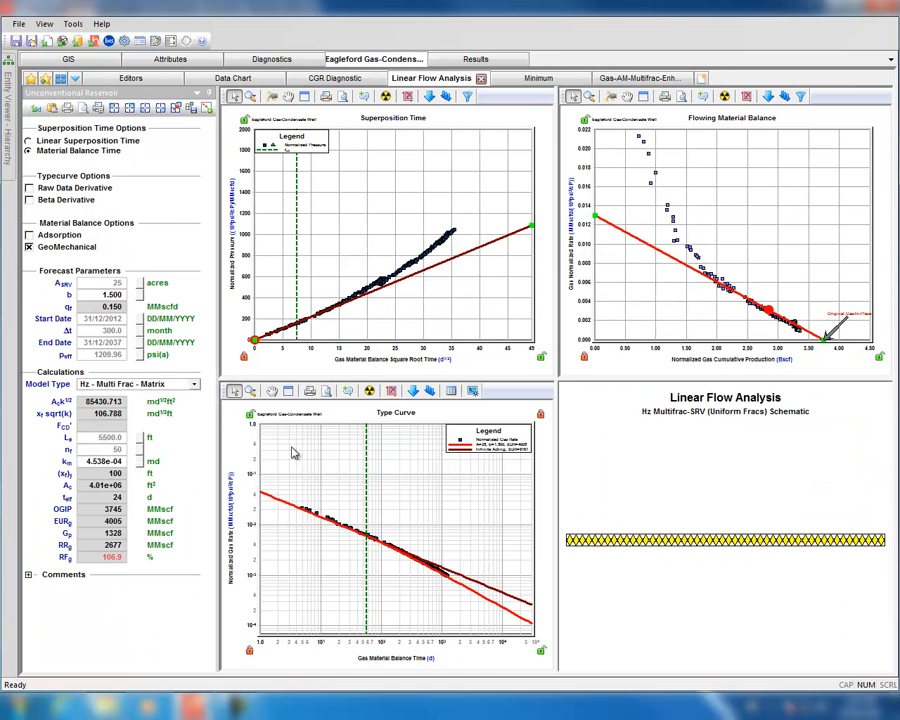
{"action": "left_click", "coordinate": [112, 298]}
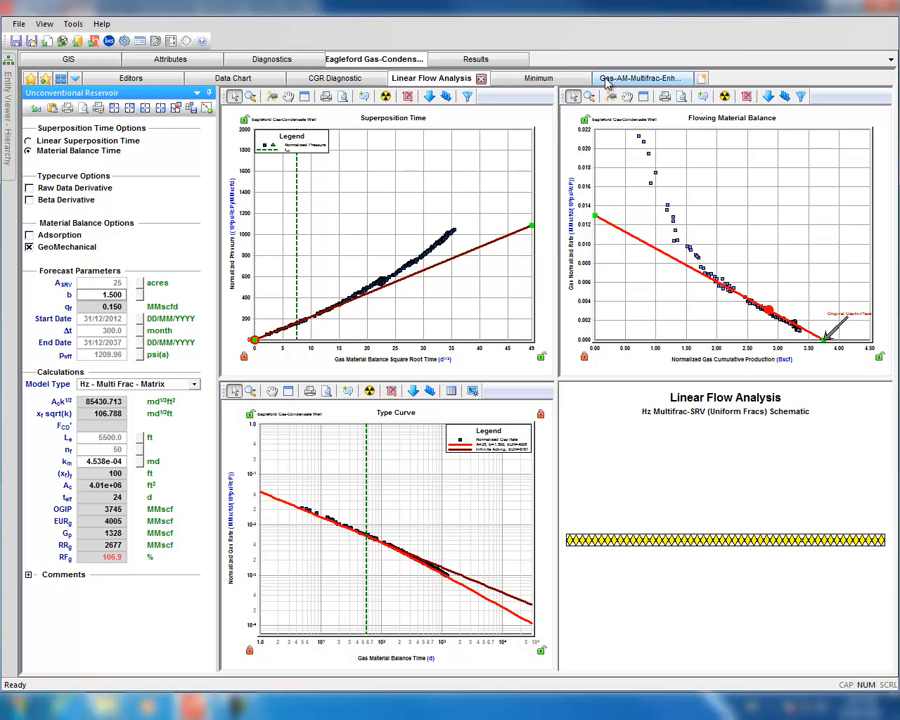
{"action": "left_click", "coordinate": [637, 78]}
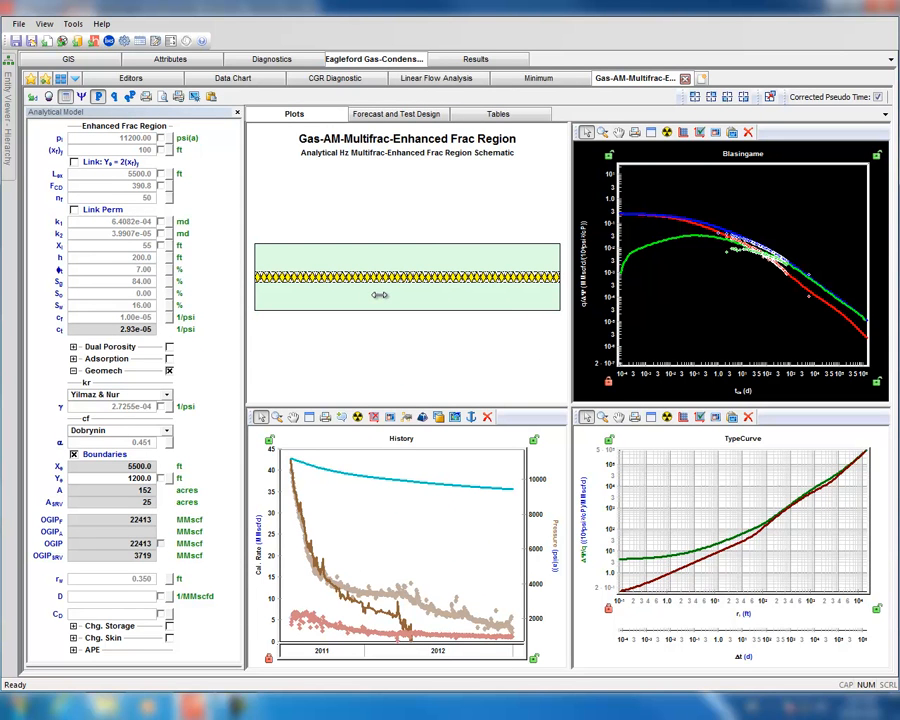
Rename the new Enhanced Frac Region worksheet as Case 1.
{"action": "right_click", "coordinate": [632, 78]}
{"action": "left_click", "coordinate": [645, 88]}
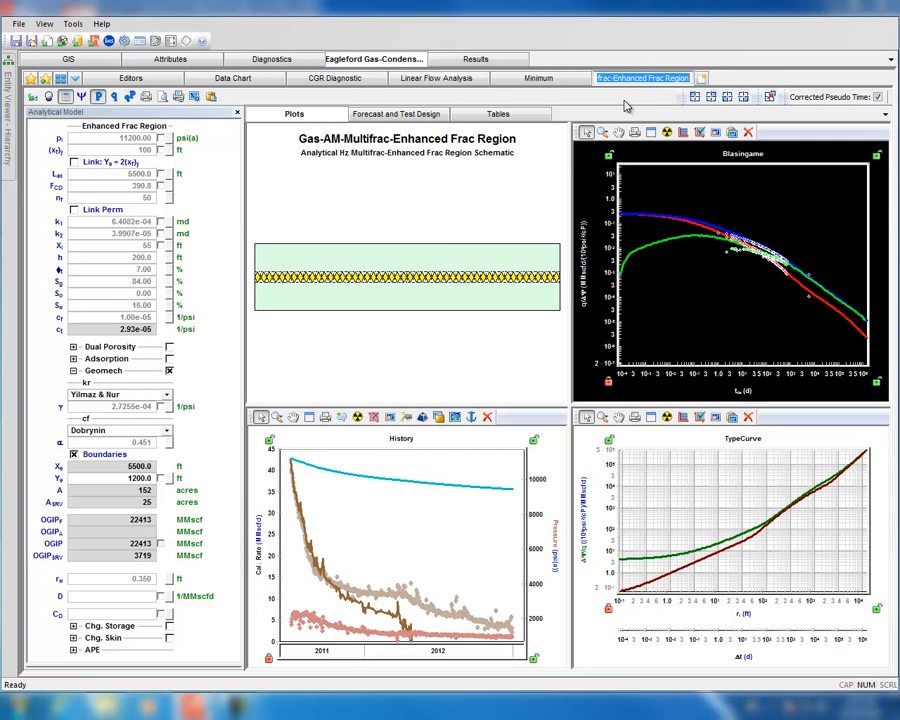
{"action": "type", "text": "Case 1"}
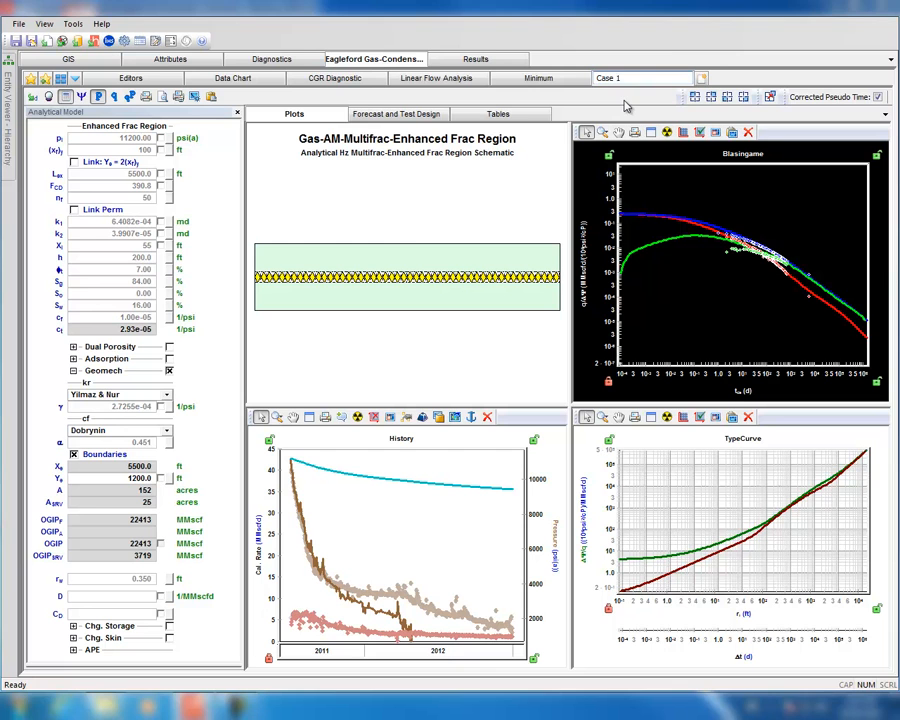
{"action": "key", "text": "Return"}
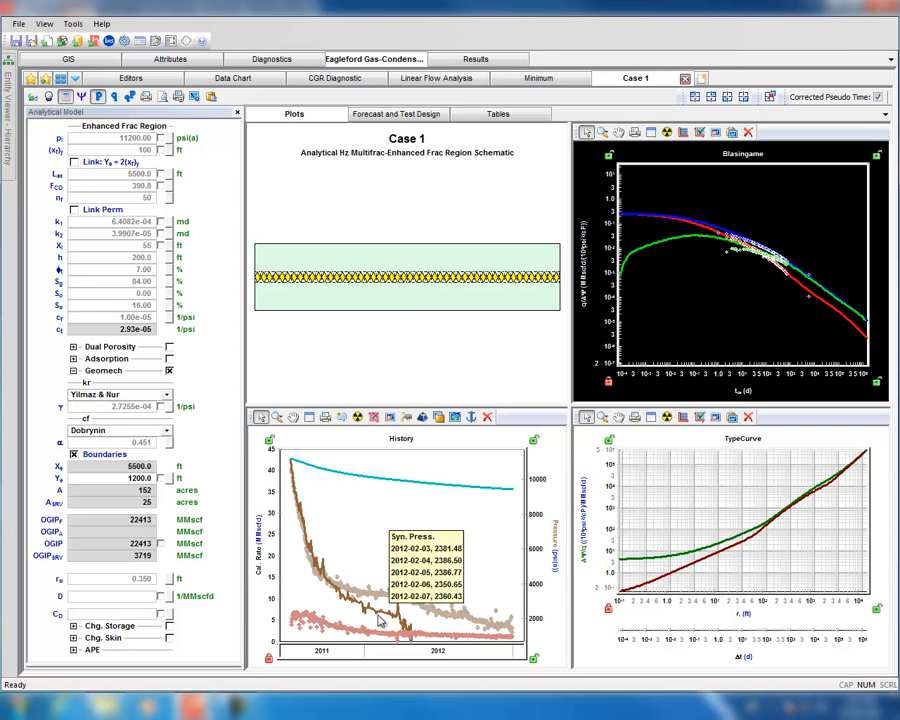
Include the permeability modulus γ in Case 1's automatic parameter estimation and define its user limits.
{"action": "left_click", "coordinate": [161, 407]}
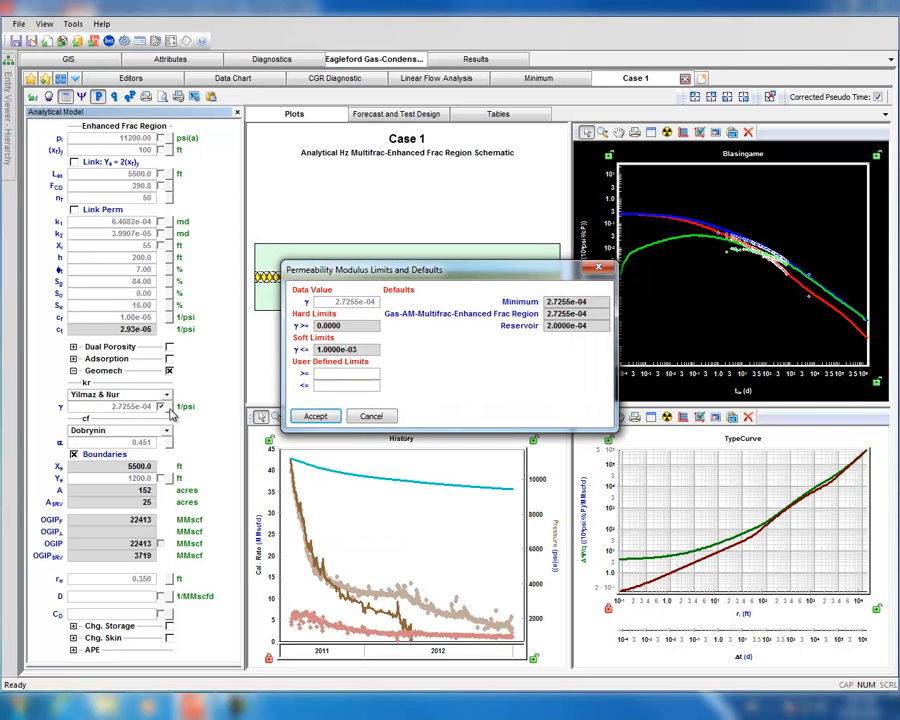
{"action": "left_click", "coordinate": [321, 373]}
{"action": "key", "text": "Tab"}
{"action": "left_click", "coordinate": [313, 416]}
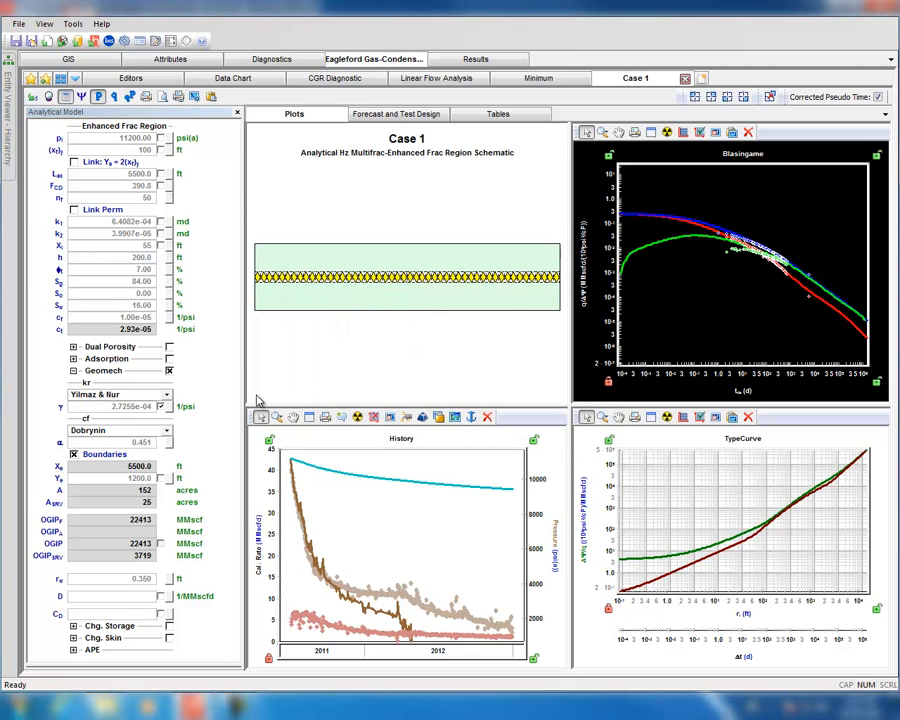
Set the user-defined upper limit of the dimensionless fracture conductivity FCD to 500.
{"action": "left_click", "coordinate": [165, 188]}
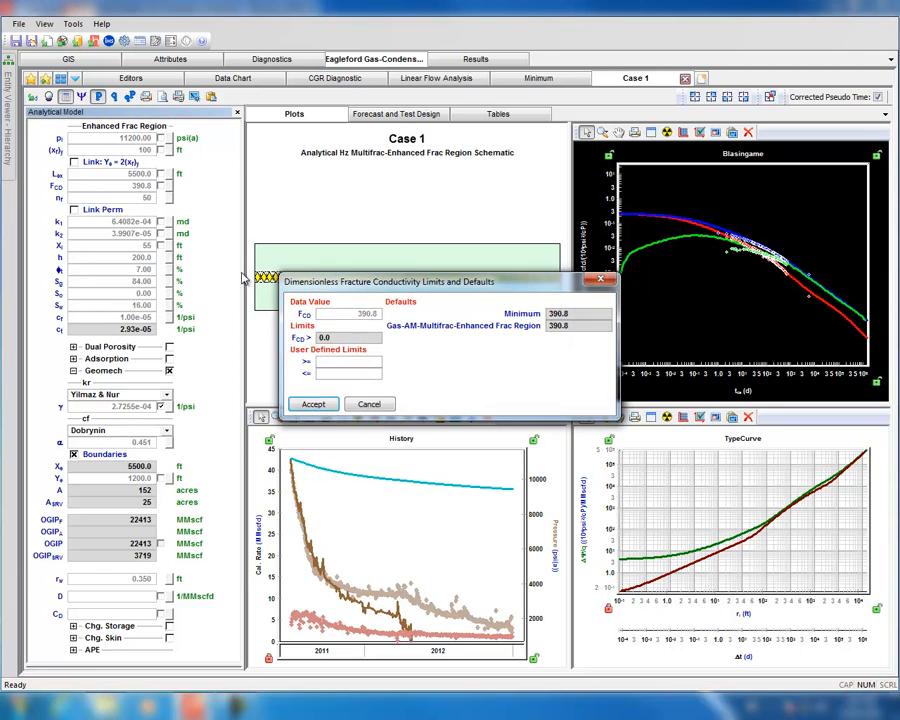
{"action": "left_click", "coordinate": [331, 376]}
{"action": "type", "text": "500.0"}
{"action": "left_click", "coordinate": [313, 404]}
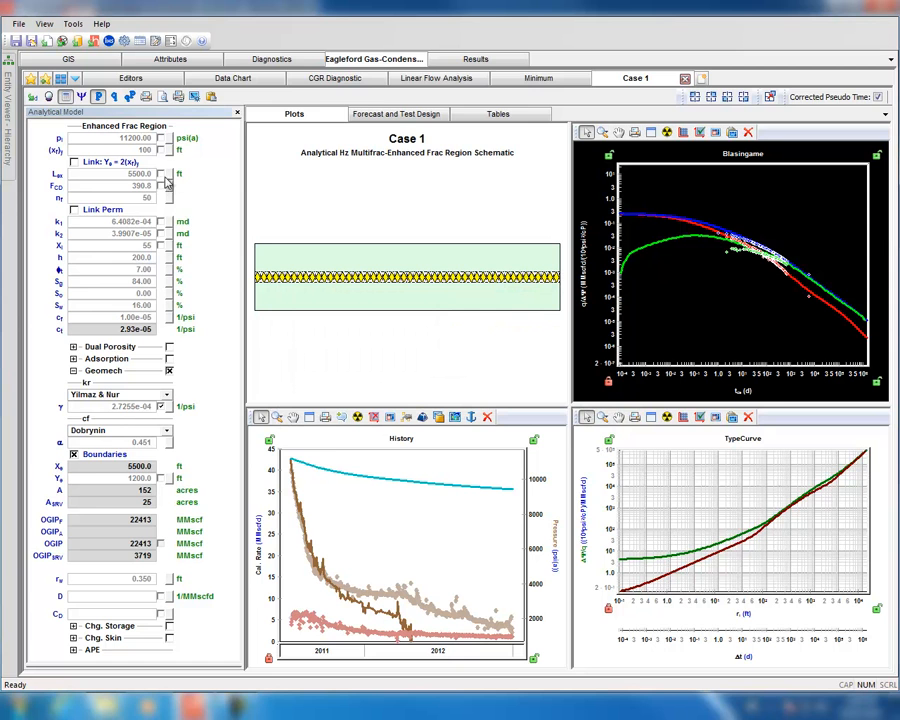
Include FCD, k1, k2 and Xi in Case 1's automatic parameter estimation.
{"action": "left_click", "coordinate": [161, 187]}
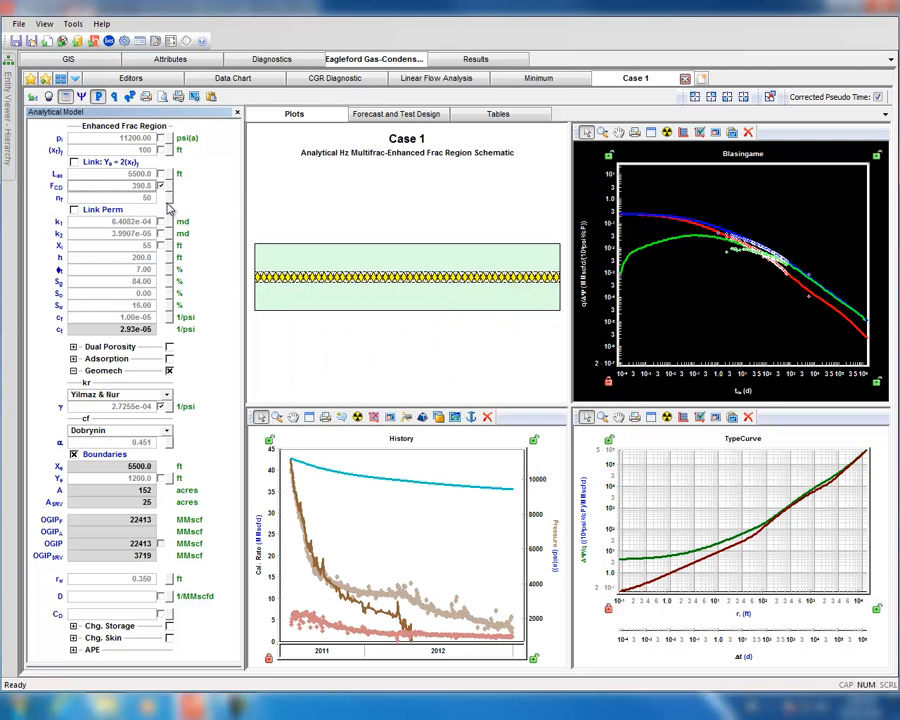
{"action": "left_click", "coordinate": [161, 221]}
{"action": "left_click", "coordinate": [161, 233]}
{"action": "left_click", "coordinate": [161, 245]}
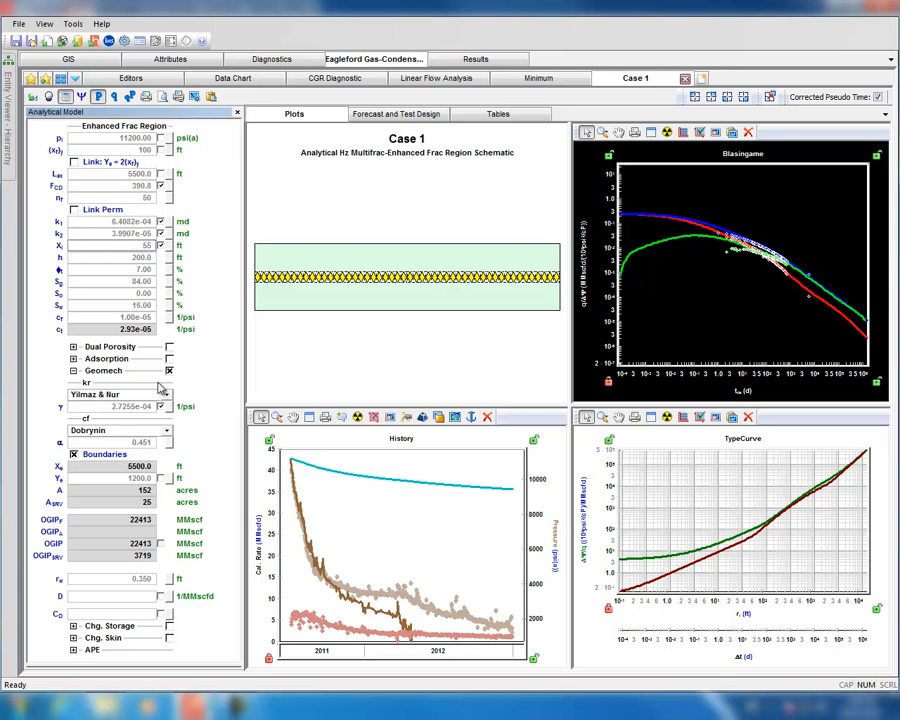
Run the automatic parameter estimation on Case 1, compare its history match with the Minimum worksheet, and stop the estimation.
{"action": "left_click", "coordinate": [47, 96]}
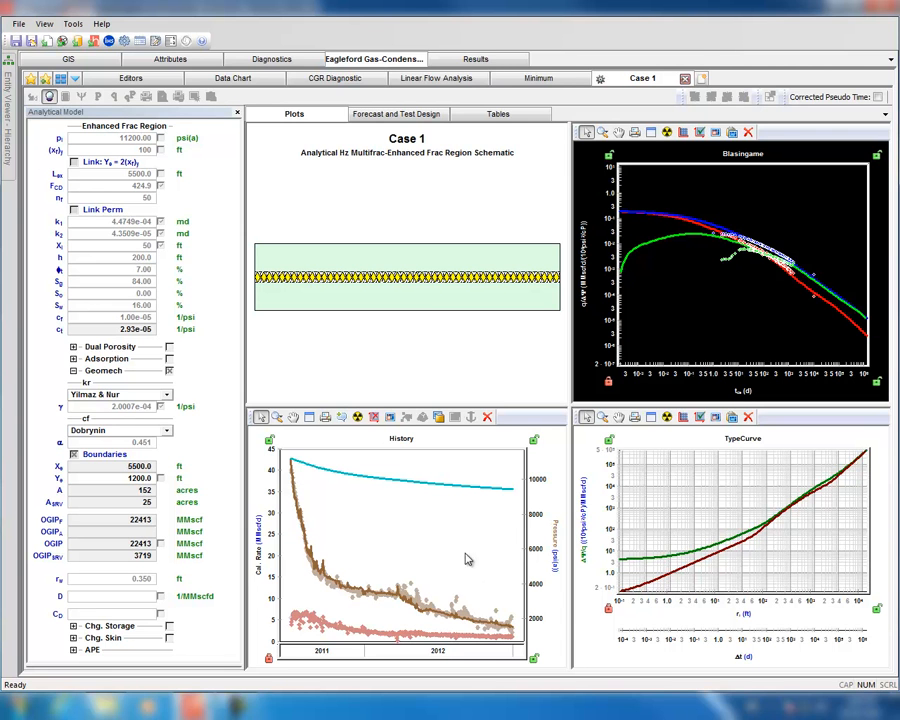
{"action": "left_click", "coordinate": [564, 80]}
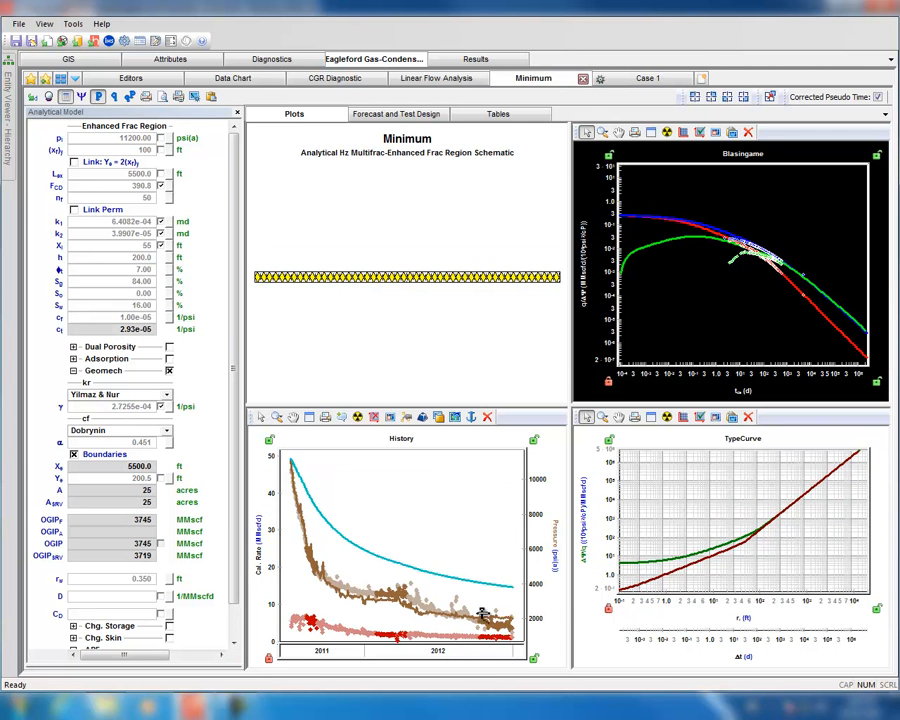
{"action": "left_click", "coordinate": [640, 79]}
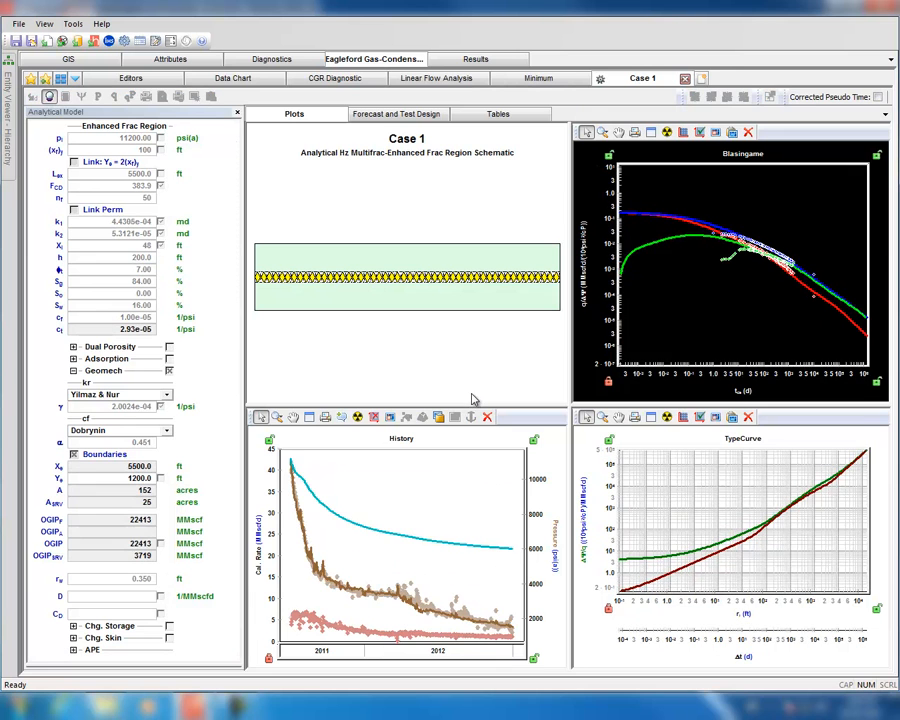
{"action": "left_click", "coordinate": [48, 97]}
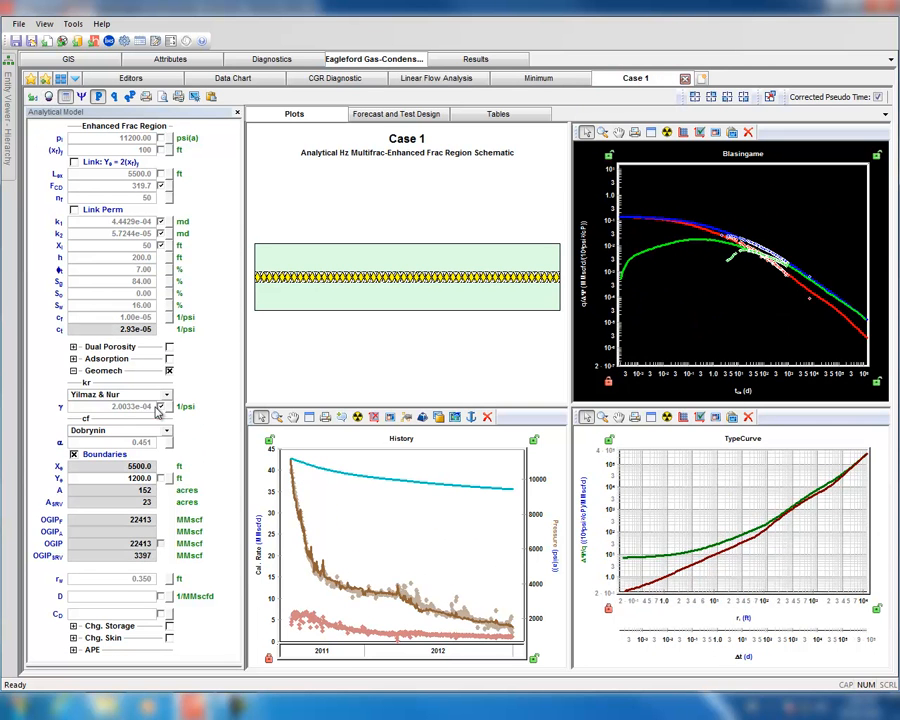
Examine the average error and iteration count of Case 1's automatic parameter estimation.
{"action": "left_click", "coordinate": [73, 650]}
{"action": "scroll", "coordinate": [137, 630], "scroll_direction": "down", "scroll_amount": 1}
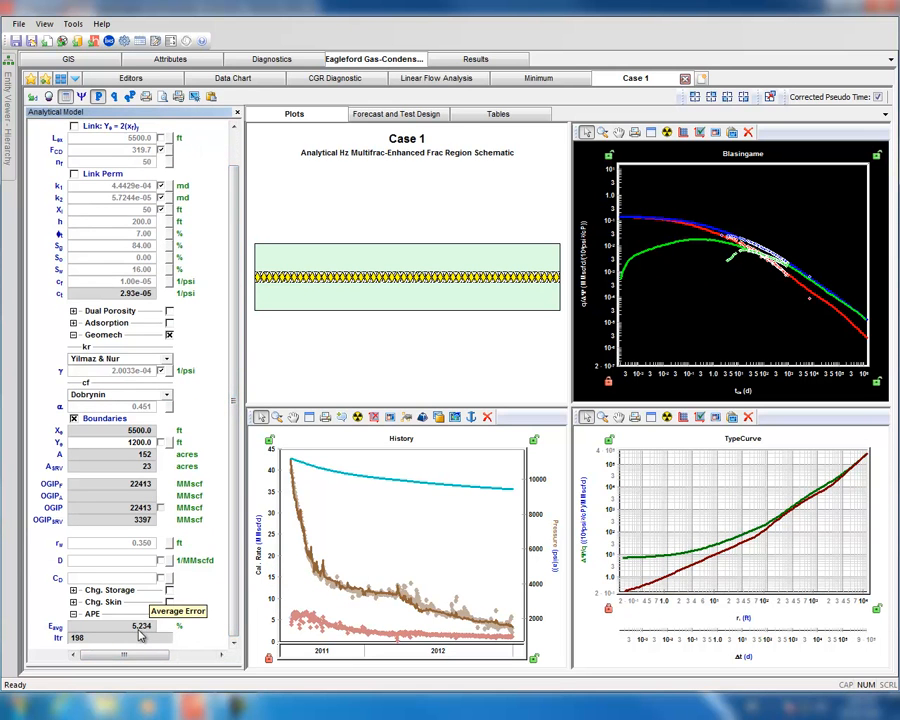
{"action": "mouse_move", "coordinate": [470, 622]}
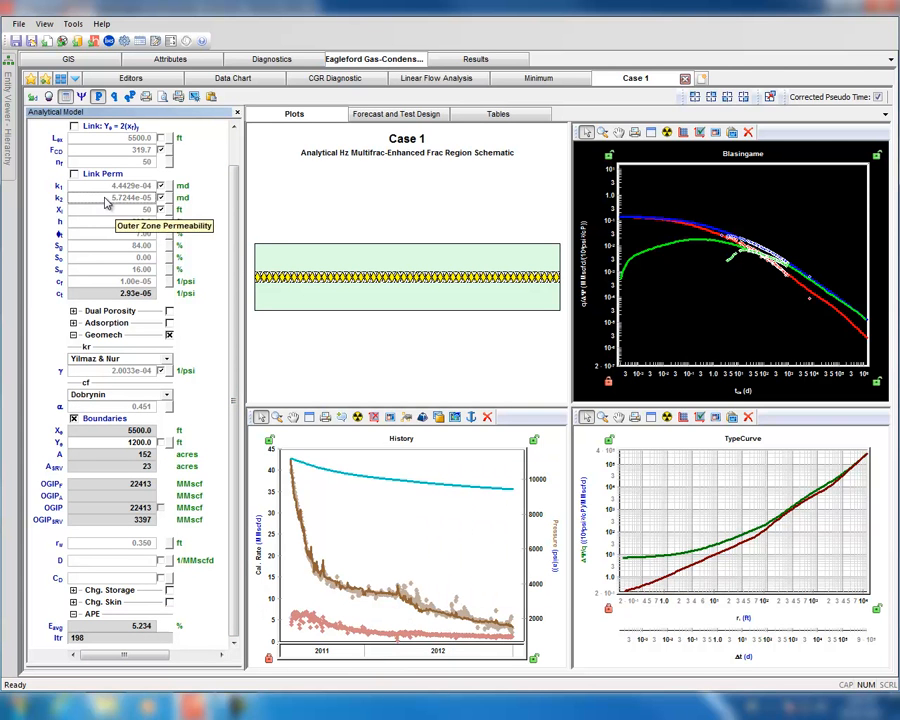
Change the units of Case 1's permeabilities k1 and k2 to nd.
{"action": "right_click", "coordinate": [180, 199]}
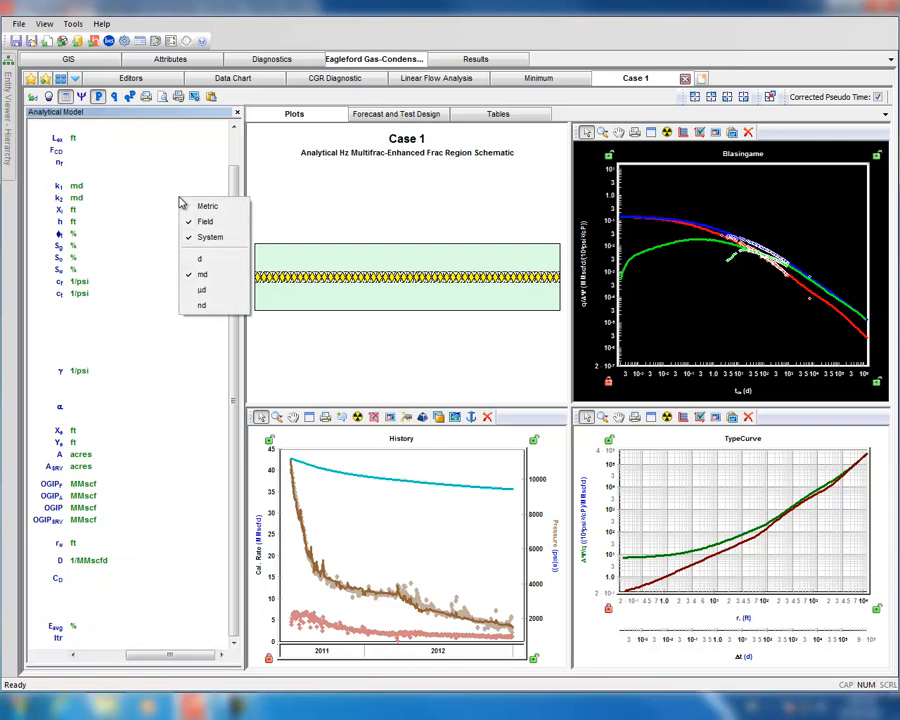
{"action": "key", "text": "Escape"}
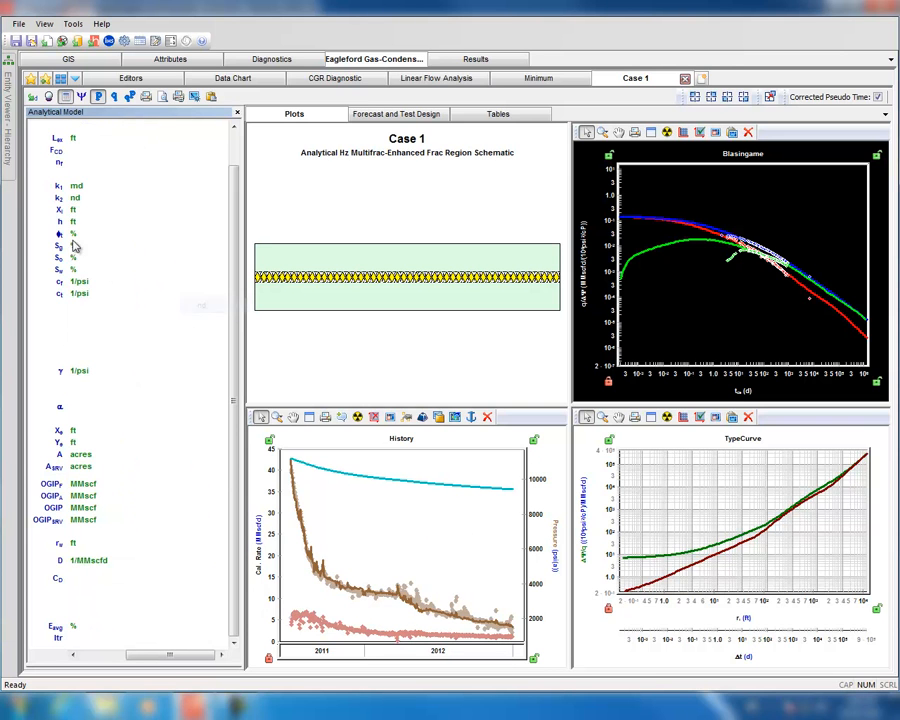
{"action": "right_click", "coordinate": [77, 189]}
{"action": "left_click", "coordinate": [97, 296]}
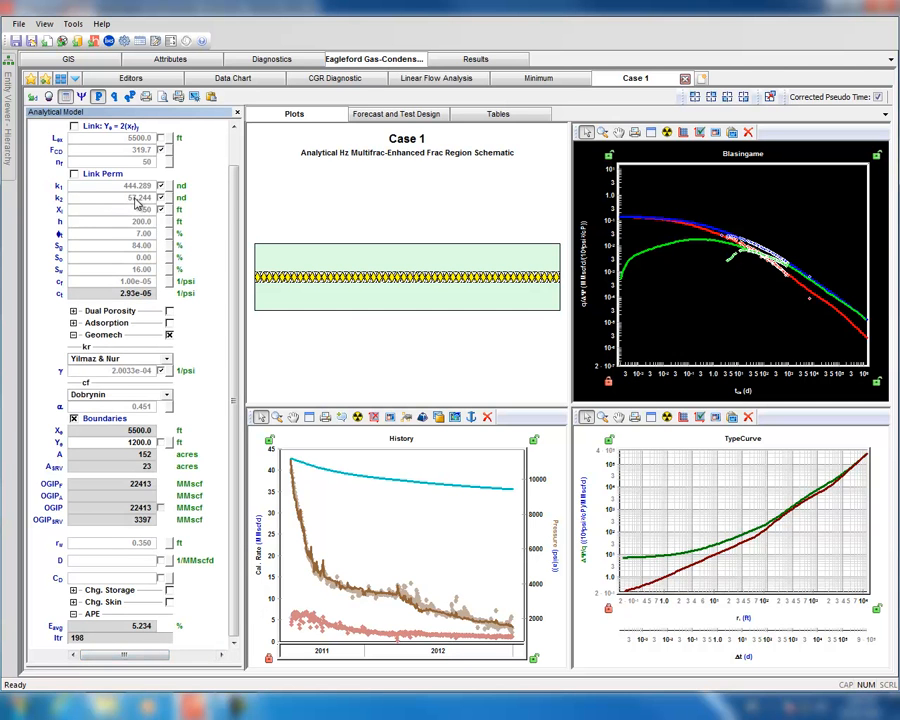
Change the units of k1 and k2 in the Minimum worksheet to nd and review its model parameters.
{"action": "left_click", "coordinate": [538, 78]}
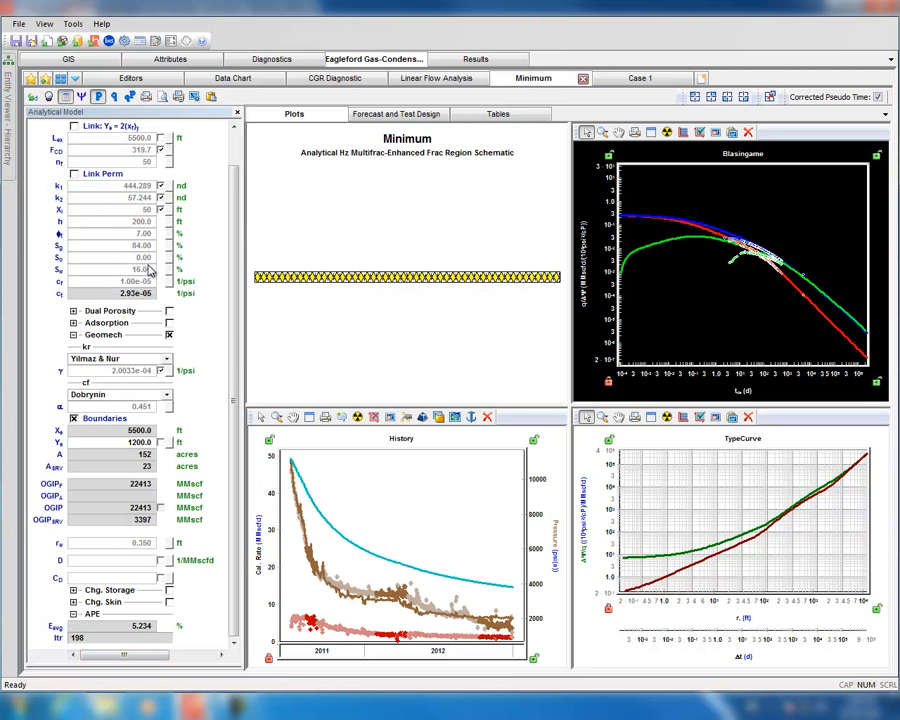
{"action": "right_click", "coordinate": [167, 232]}
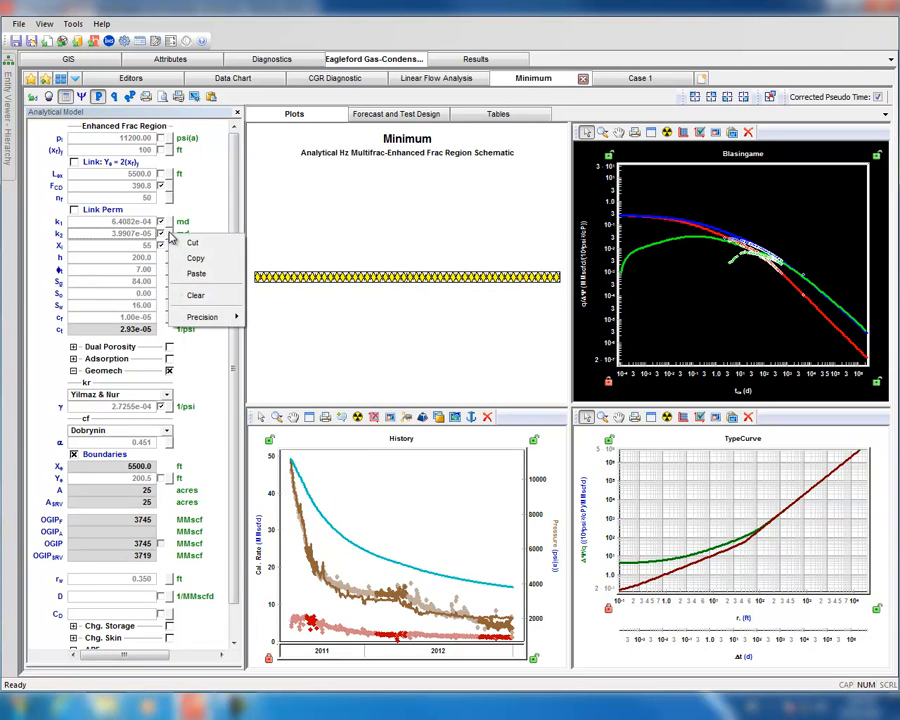
{"action": "left_click", "coordinate": [191, 200]}
{"action": "right_click", "coordinate": [78, 238]}
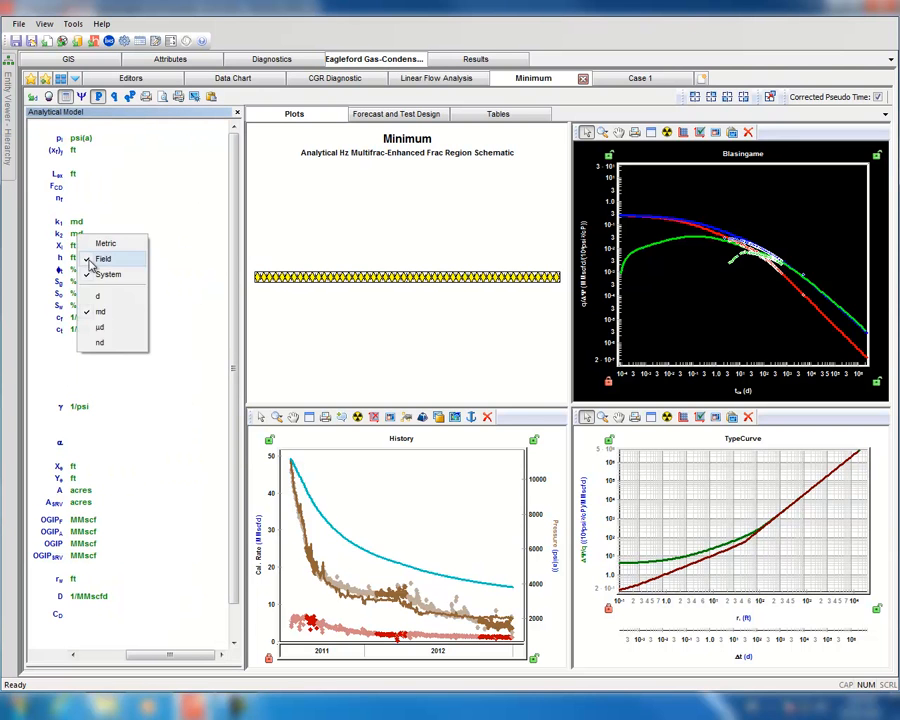
{"action": "left_click", "coordinate": [96, 334]}
{"action": "right_click", "coordinate": [78, 231]}
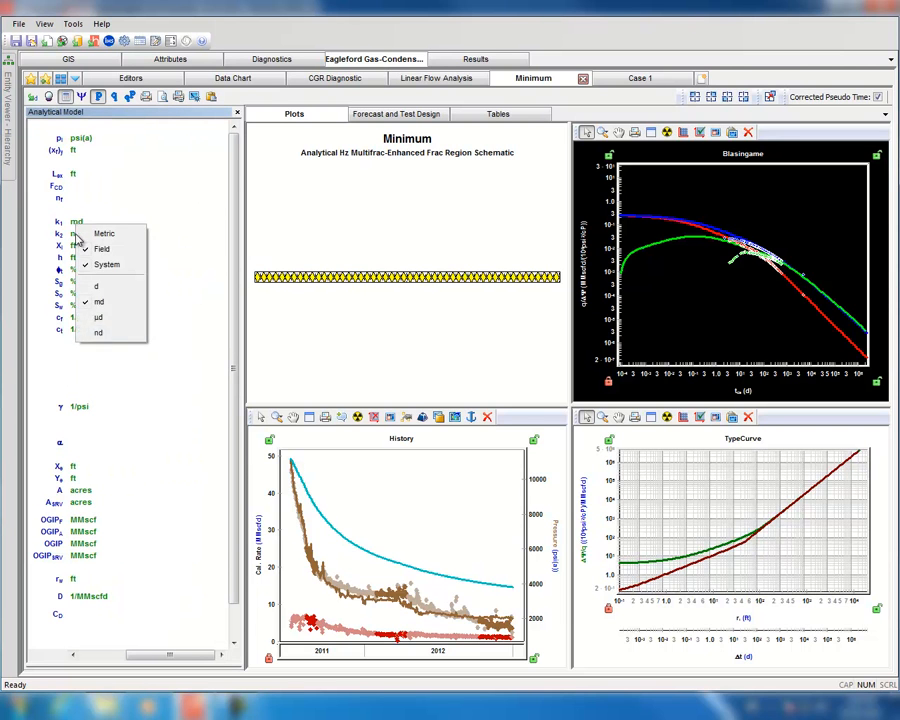
{"action": "left_click", "coordinate": [95, 334]}
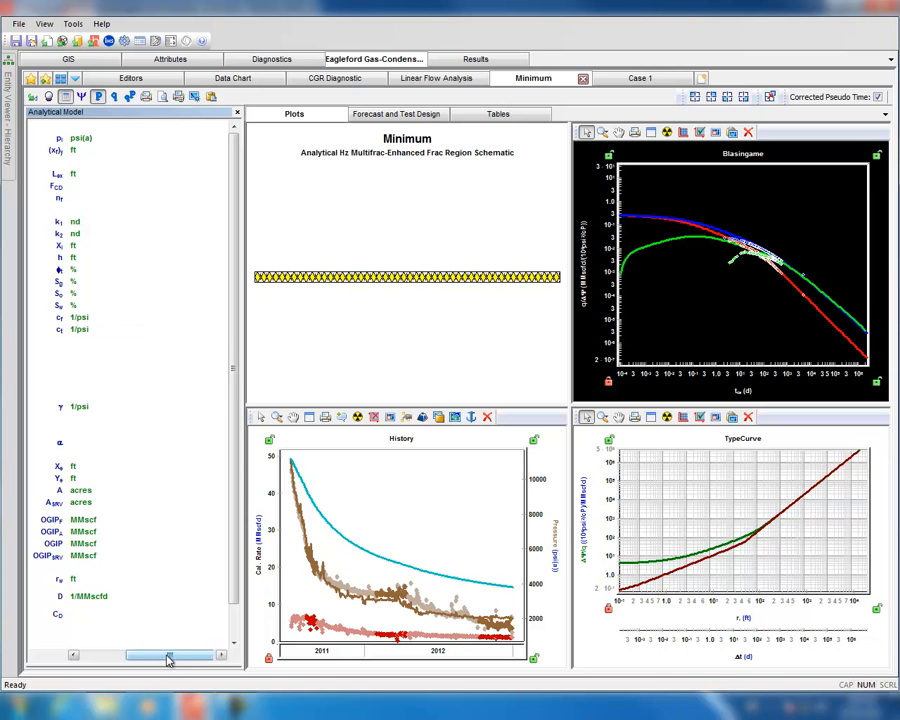
{"action": "left_click_drag", "start_coordinate": [170, 654], "coordinate": [80, 654]}
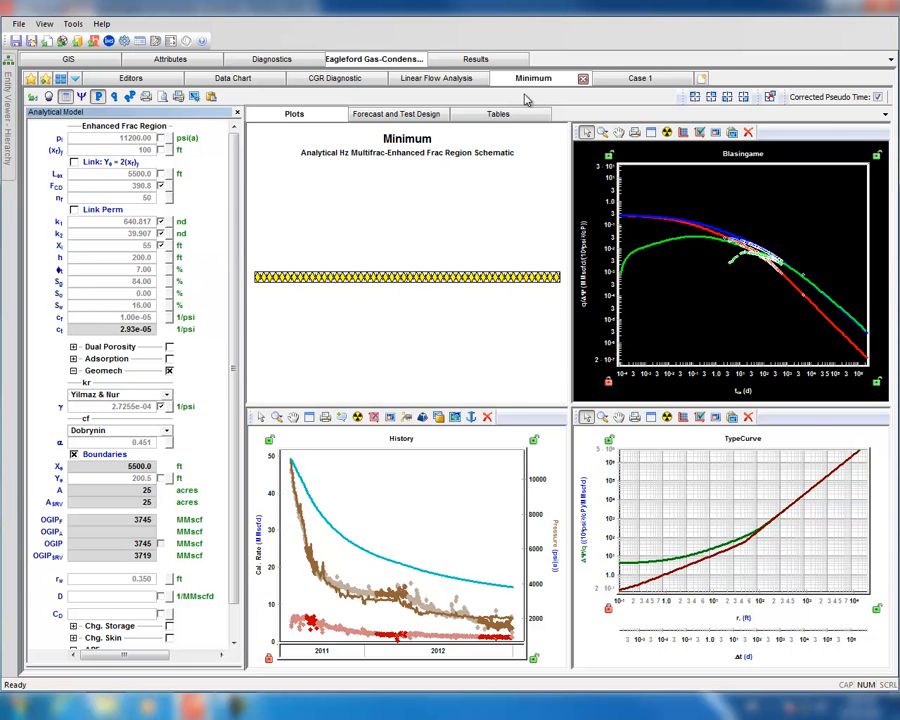
Set Case 1's forecast to a duration of 600 months with ramped pressure control down to a final sandface pressure of 1000 psi(a).
{"action": "left_click", "coordinate": [636, 78]}
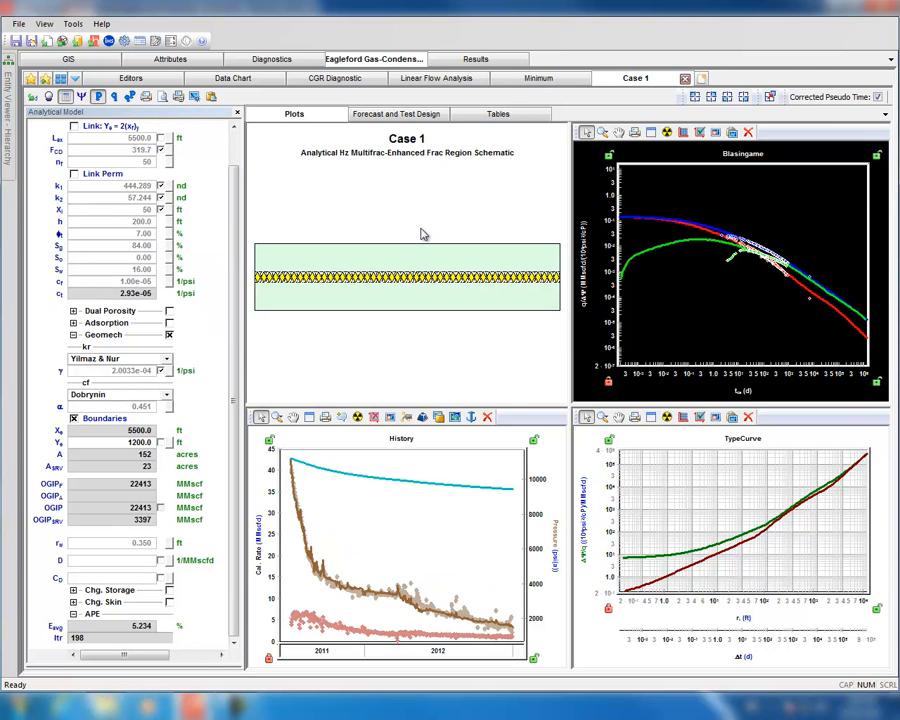
{"action": "left_click", "coordinate": [397, 114]}
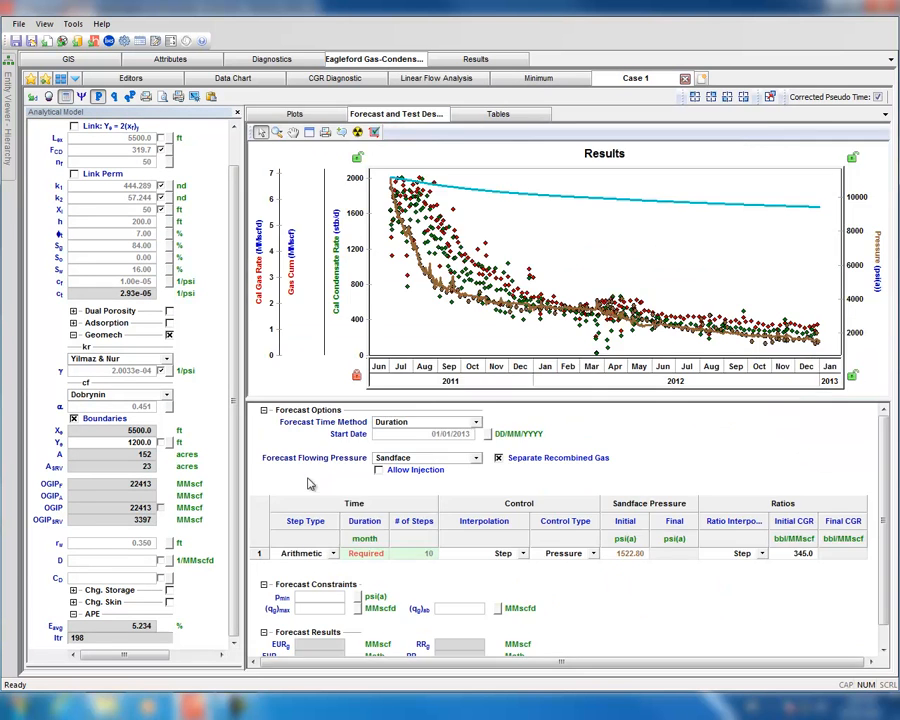
{"action": "left_click", "coordinate": [358, 553]}
{"action": "type", "text": "600"}
{"action": "left_click", "coordinate": [398, 555]}
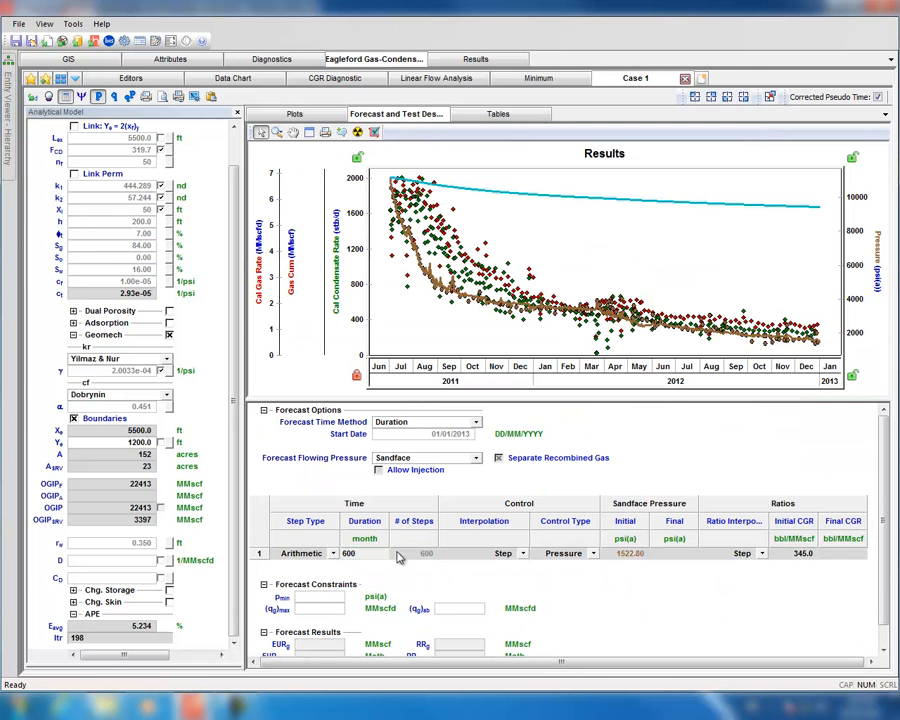
{"action": "left_click", "coordinate": [523, 555]}
{"action": "left_click", "coordinate": [481, 569]}
{"action": "left_click", "coordinate": [663, 556]}
{"action": "type", "text": "1000"}
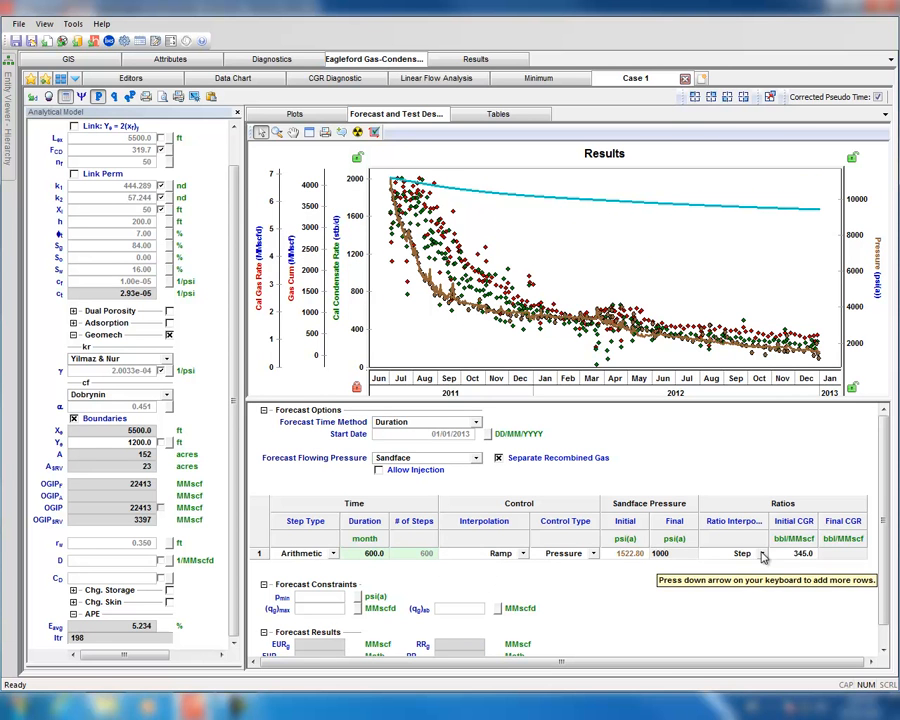
Set Case 1's forecast ratio interpolation to Ramp with initial and final CGR of 270 bbl/MMscf, matching the Minimum forecast.
{"action": "left_click", "coordinate": [710, 560]}
{"action": "left_click", "coordinate": [750, 568]}
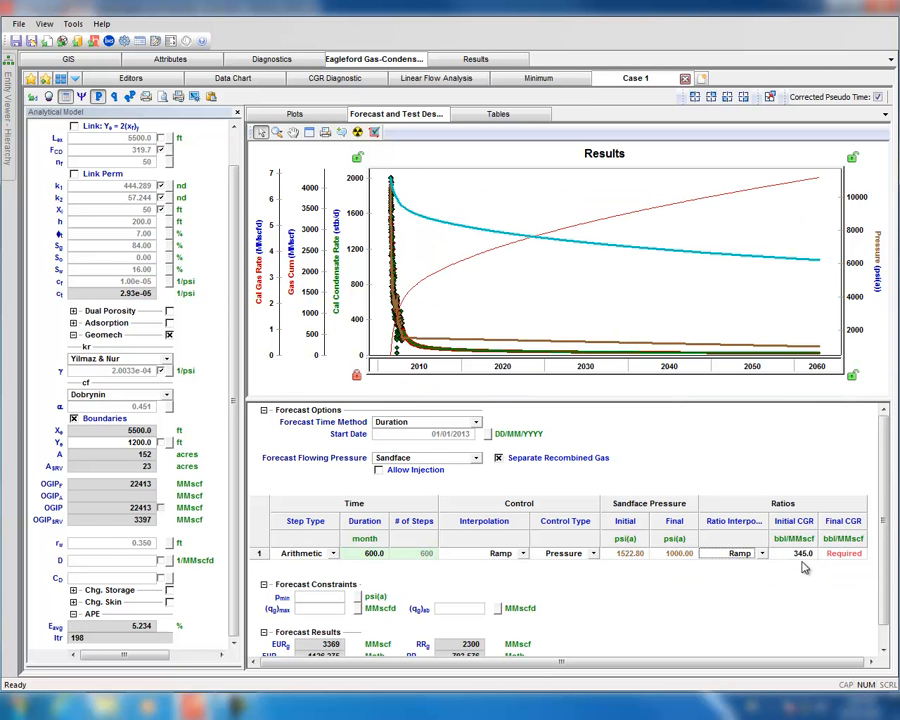
{"action": "left_click", "coordinate": [800, 556]}
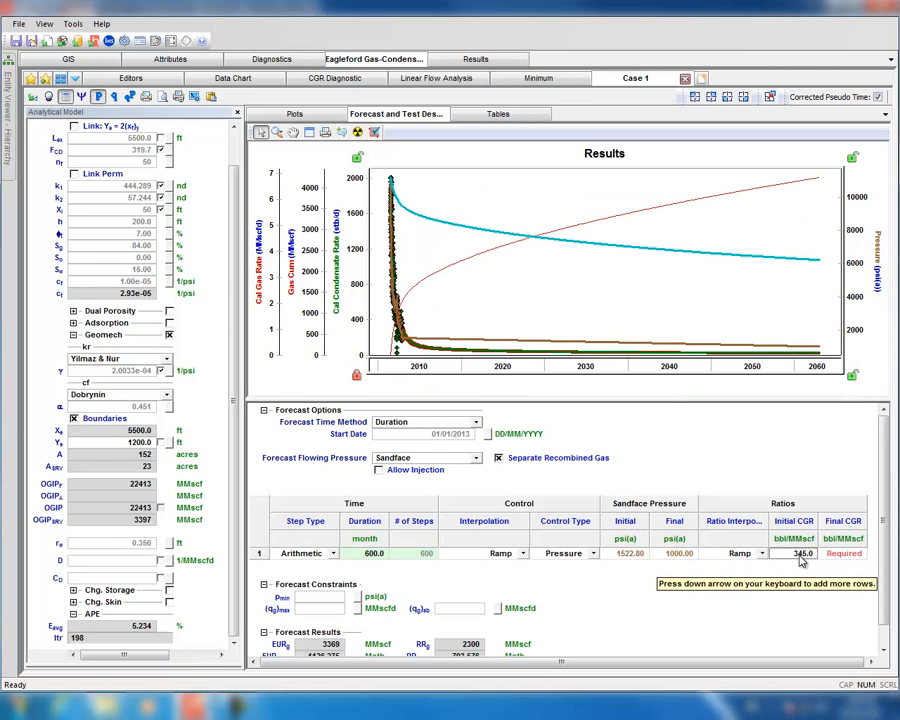
{"action": "left_click", "coordinate": [528, 79]}
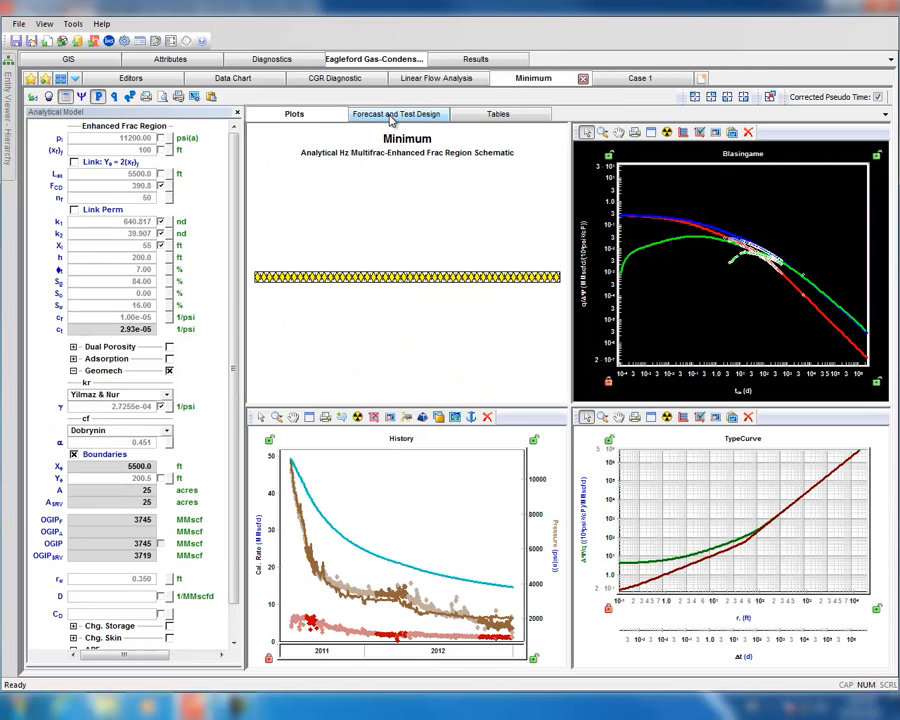
{"action": "left_click", "coordinate": [396, 113]}
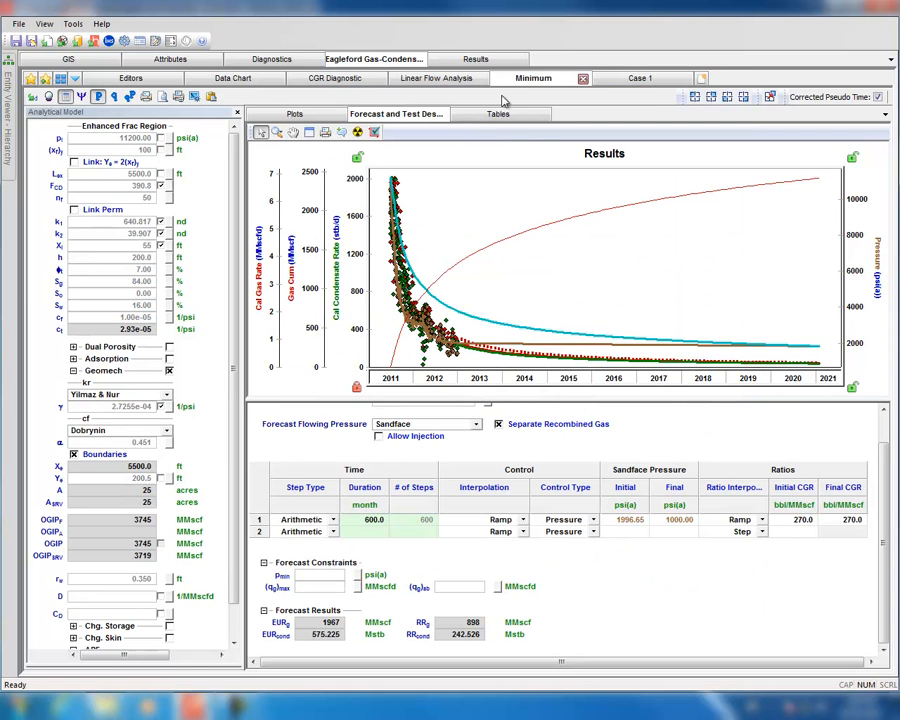
{"action": "left_click", "coordinate": [636, 78]}
{"action": "double_click", "coordinate": [793, 553]}
{"action": "type", "text": "270"}
{"action": "double_click", "coordinate": [842, 556]}
{"action": "type", "text": "2"}
{"action": "key", "text": "Return"}
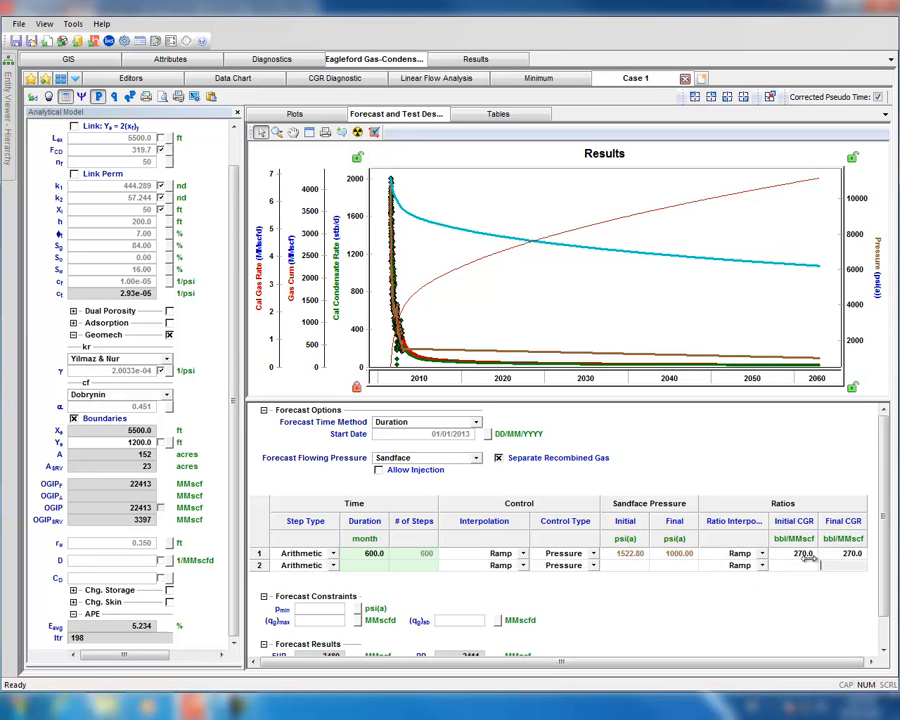
Review Case 1's forecast recovery results and compare its model schematic with that of the Minimum worksheet.
{"action": "left_click_drag", "start_coordinate": [882, 519], "coordinate": [883, 550]}
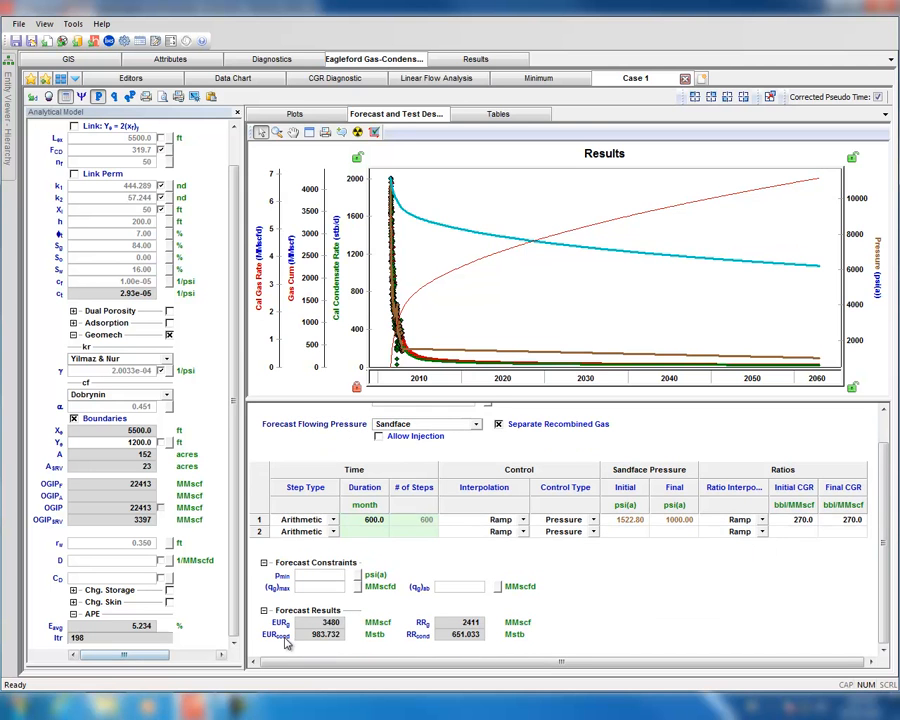
{"action": "left_click", "coordinate": [294, 113]}
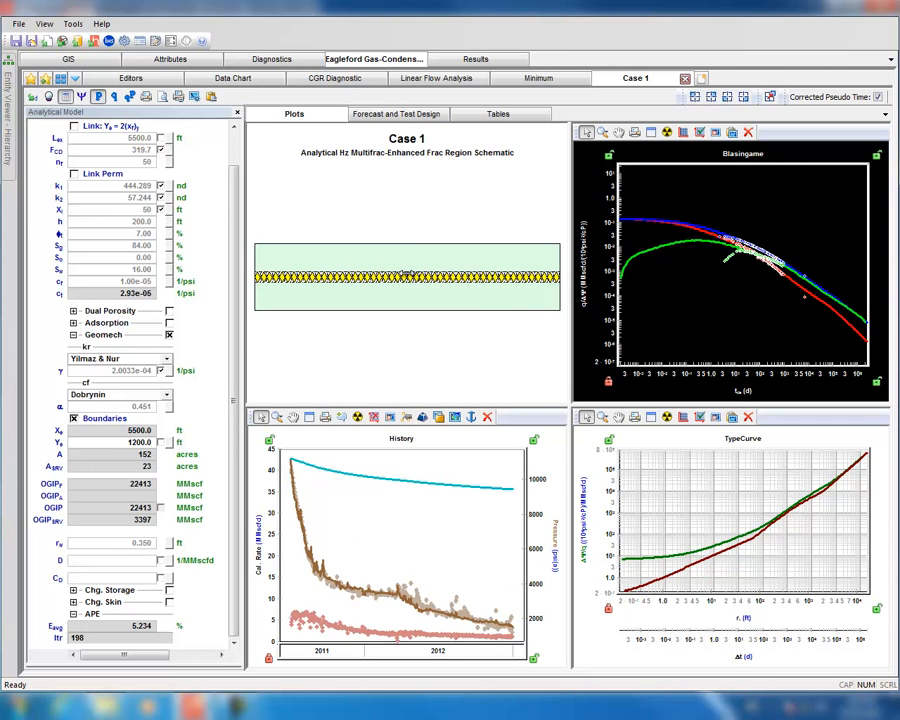
{"action": "left_click", "coordinate": [538, 78]}
{"action": "left_click", "coordinate": [312, 116]}
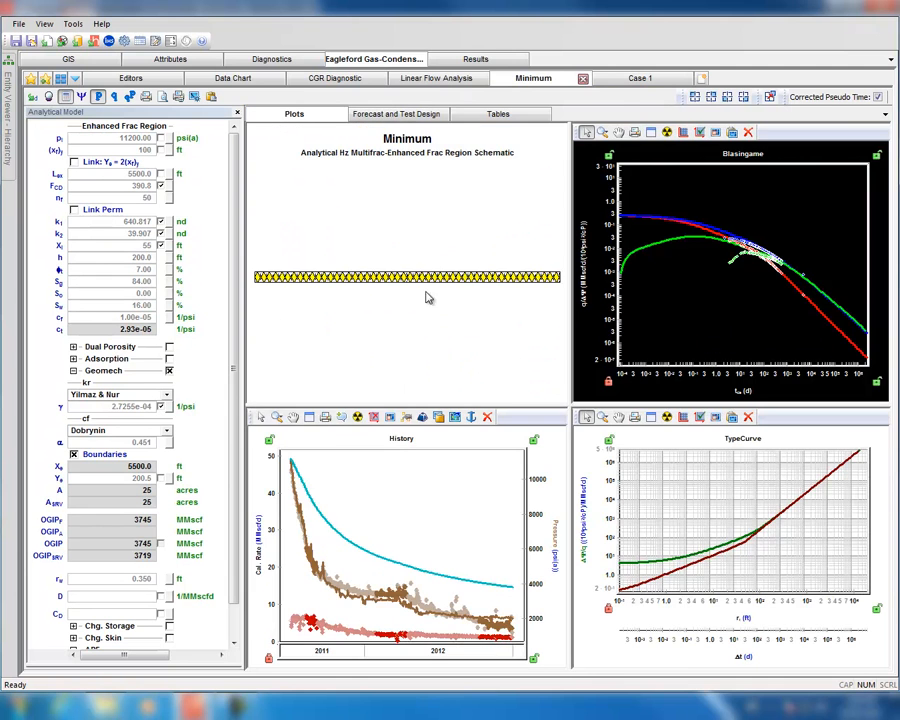
{"action": "left_click", "coordinate": [618, 81]}
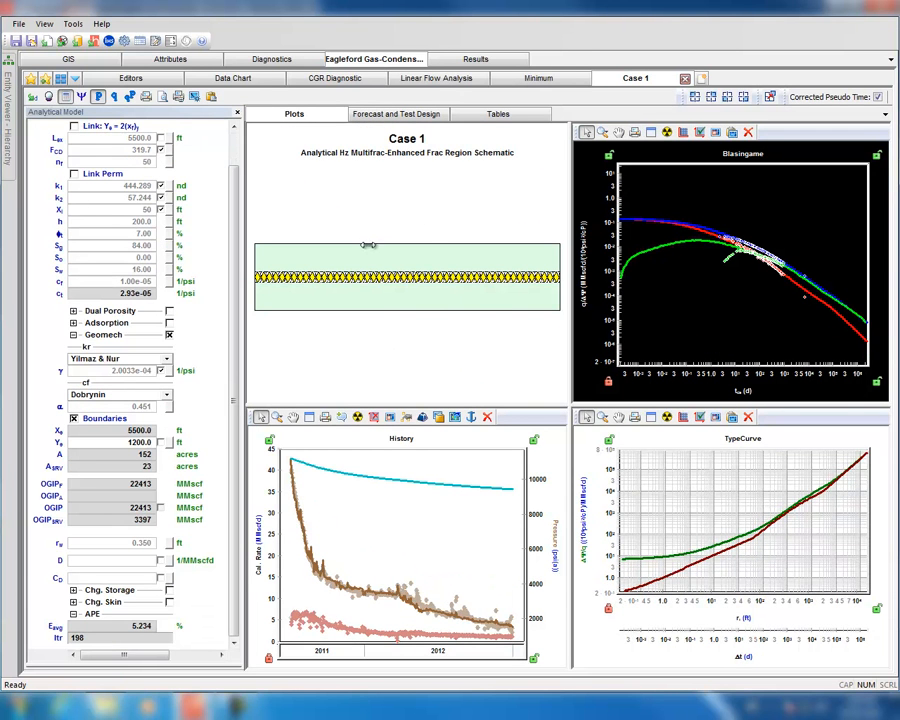
Create a gas decline worksheet that plots gas rate against cumulative gas production.
{"action": "left_click", "coordinate": [701, 78]}
{"action": "mouse_move", "coordinate": [70, 193]}
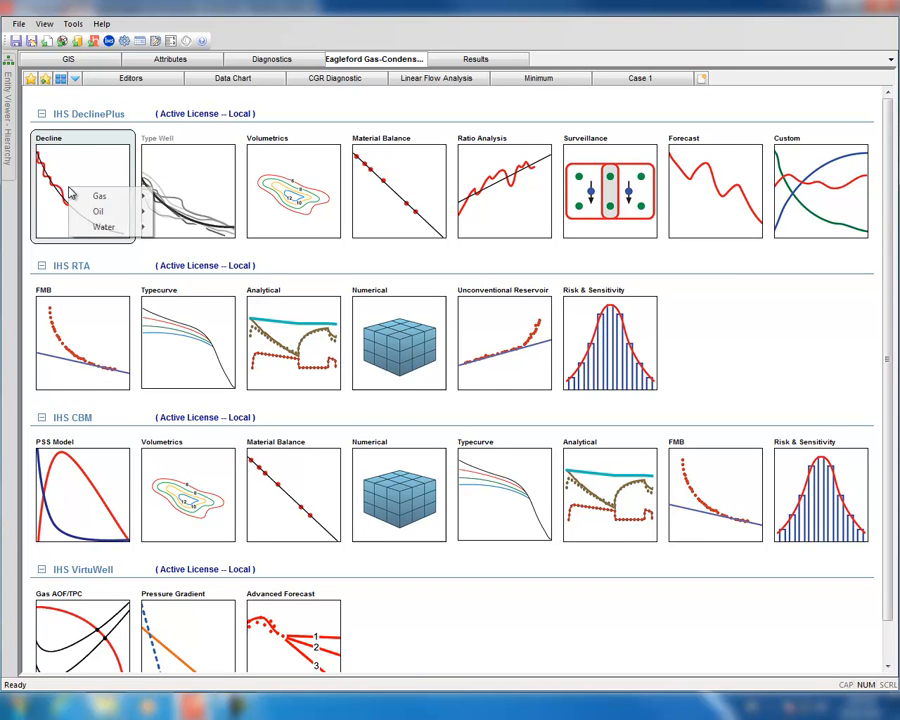
{"action": "left_click", "coordinate": [178, 194]}
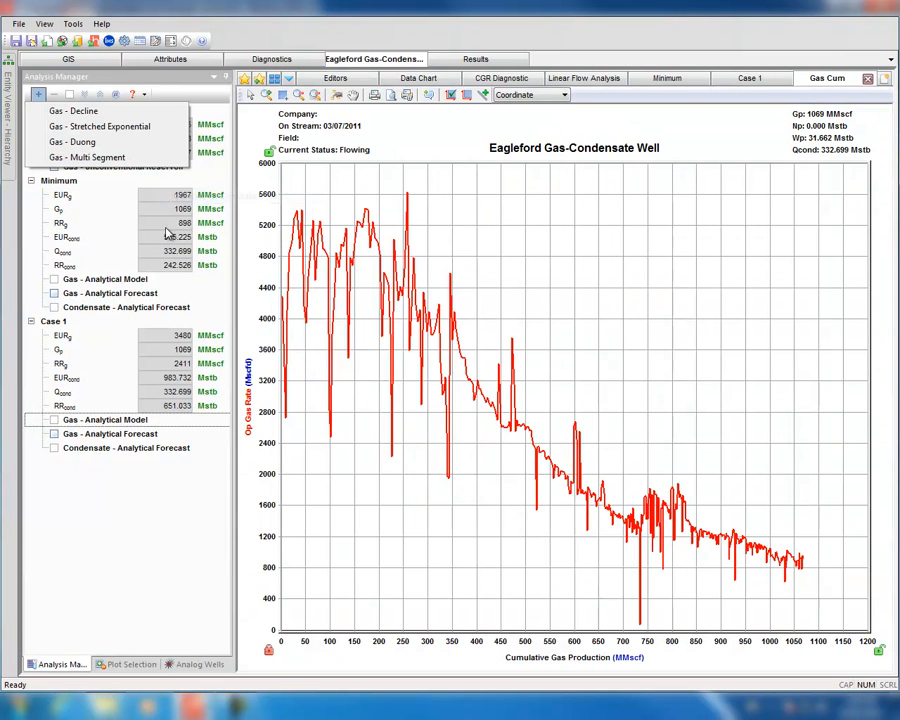
Overlay the gas analytical forecasts of Case 1 and Minimum on the plot and extend the cumulative production axis to 5400 MMscf.
{"action": "left_click", "coordinate": [54, 434]}
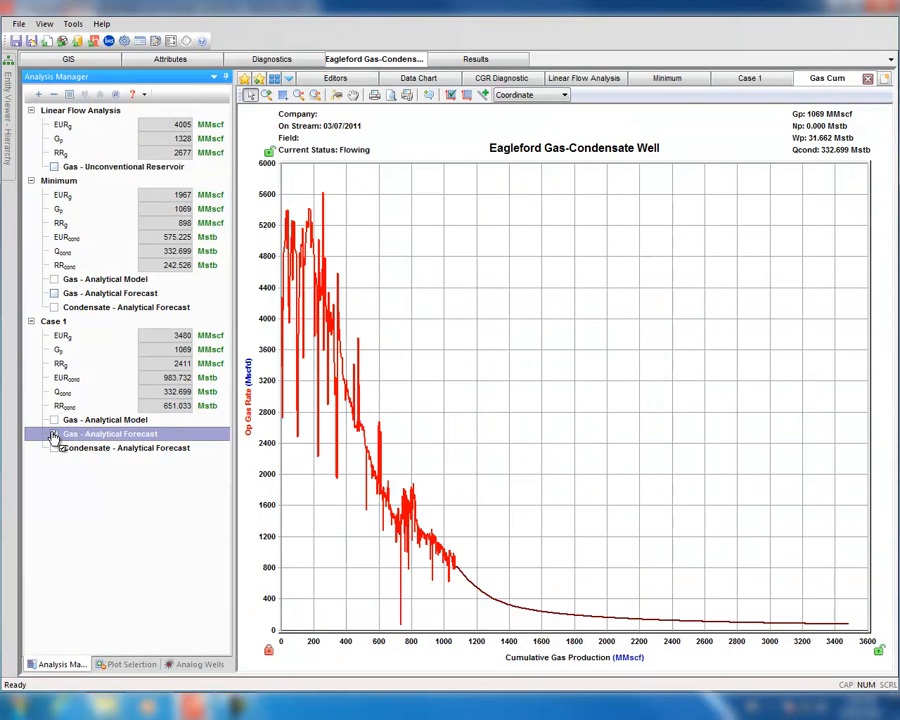
{"action": "left_click", "coordinate": [54, 293]}
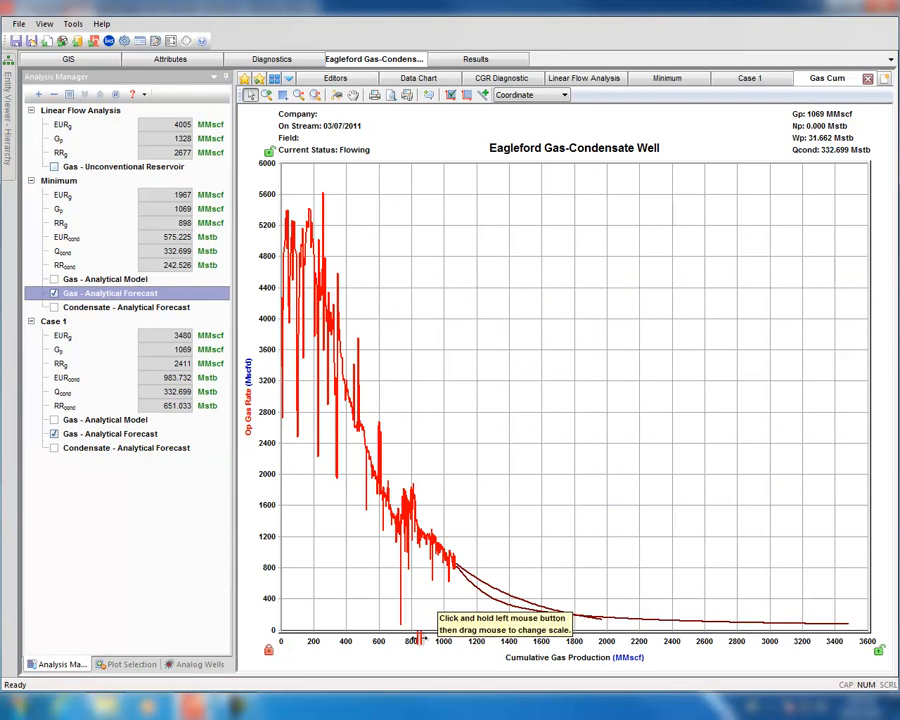
{"action": "left_click_drag", "start_coordinate": [475, 643], "coordinate": [411, 641]}
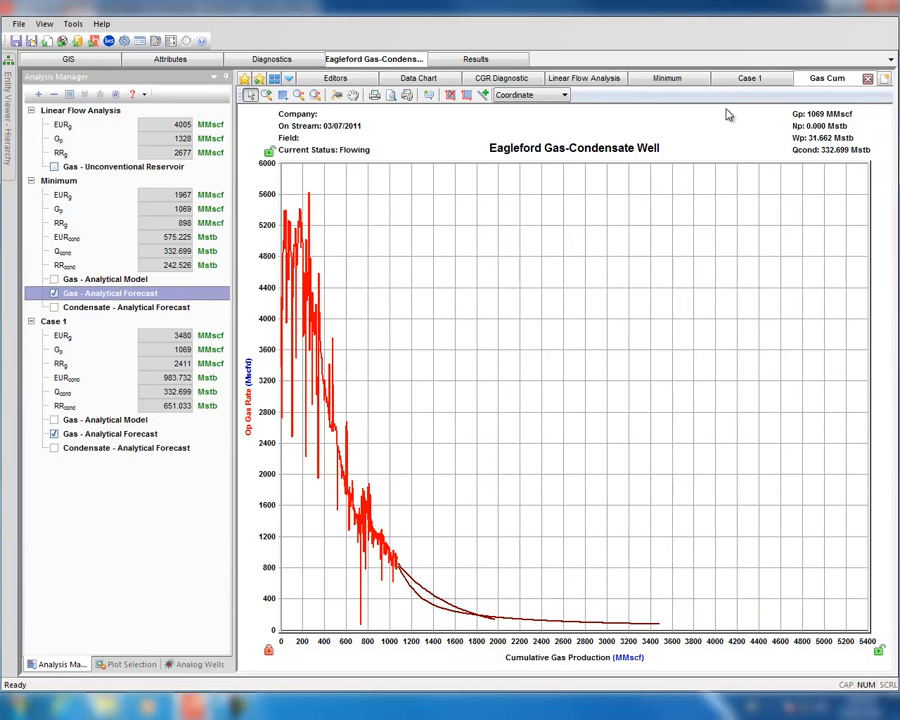
Create a new gas analytical worksheet with the Hz Multifrac Enhanced Frac Region model.
{"action": "left_click", "coordinate": [885, 78]}
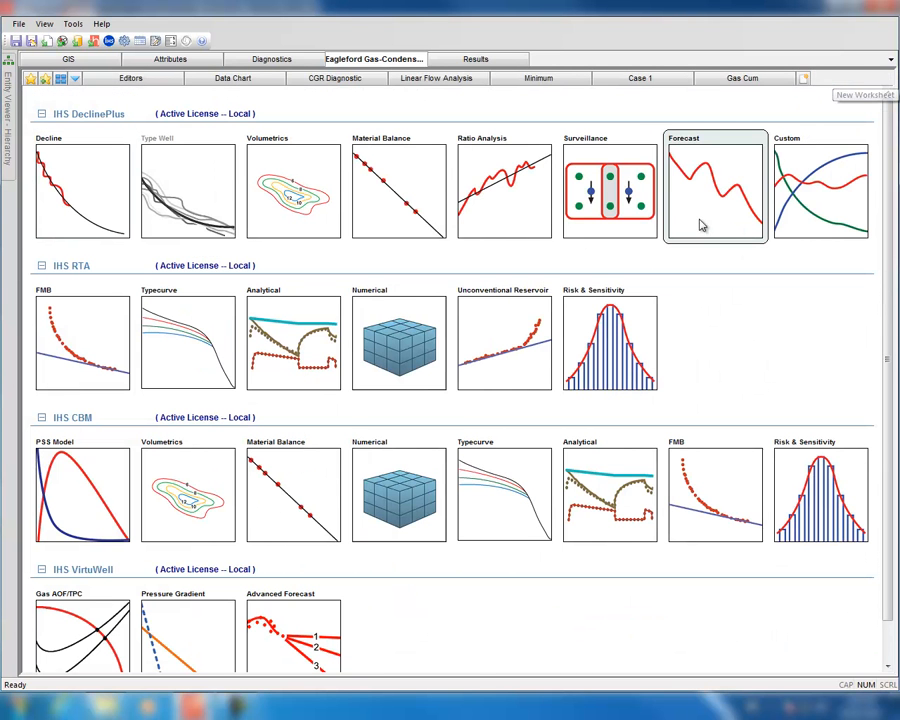
{"action": "left_click", "coordinate": [274, 342]}
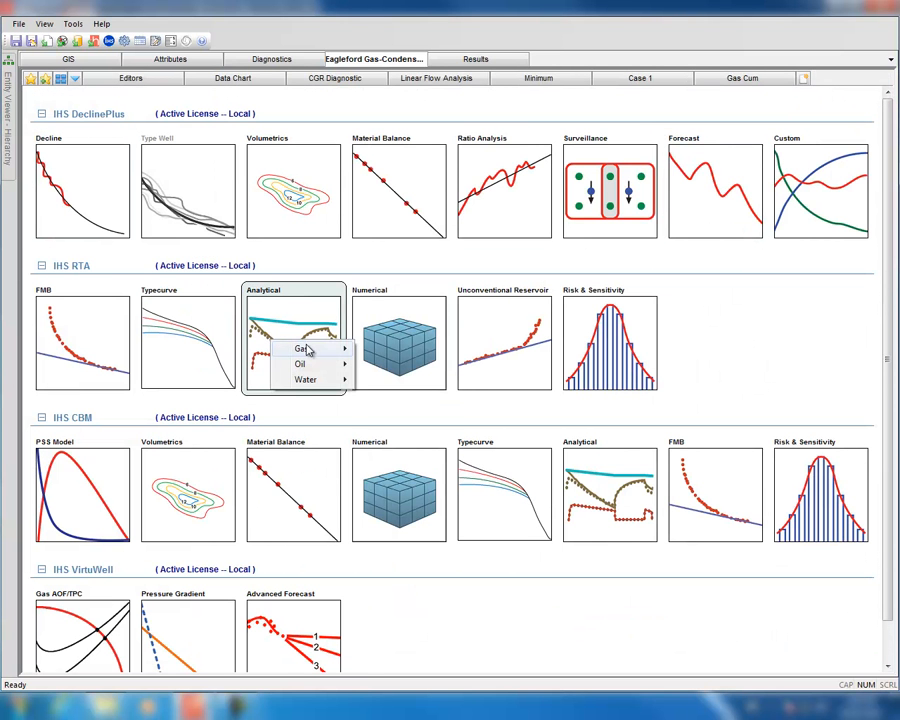
{"action": "mouse_move", "coordinate": [308, 352]}
{"action": "mouse_move", "coordinate": [416, 411]}
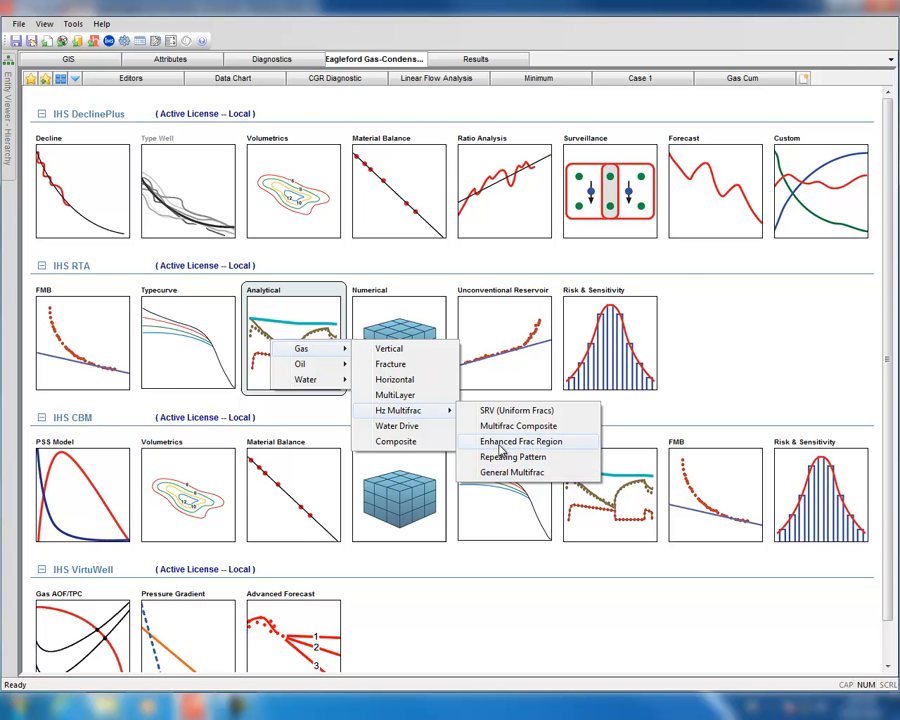
{"action": "left_click", "coordinate": [515, 441]}
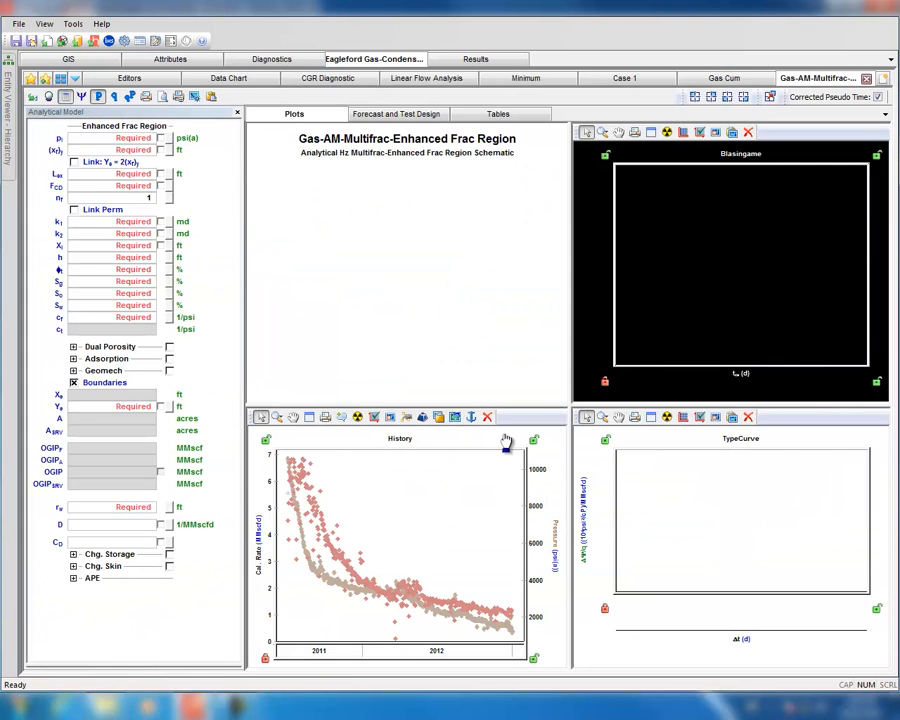
Load the new model's reservoir and fracture parameters from Case 1.
{"action": "mouse_move", "coordinate": [12, 103]}
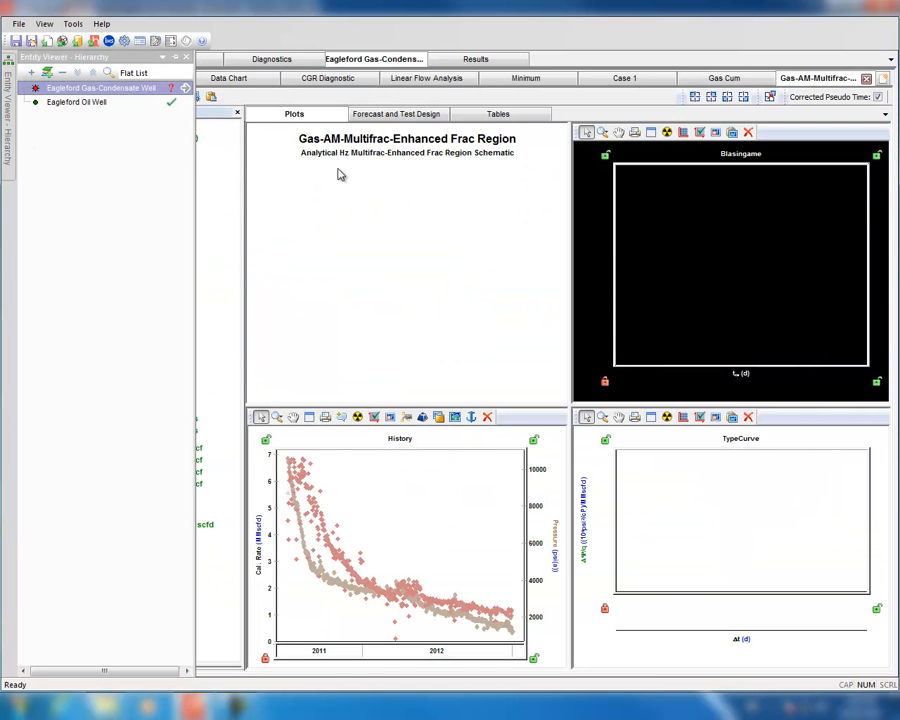
{"action": "left_click", "coordinate": [35, 97]}
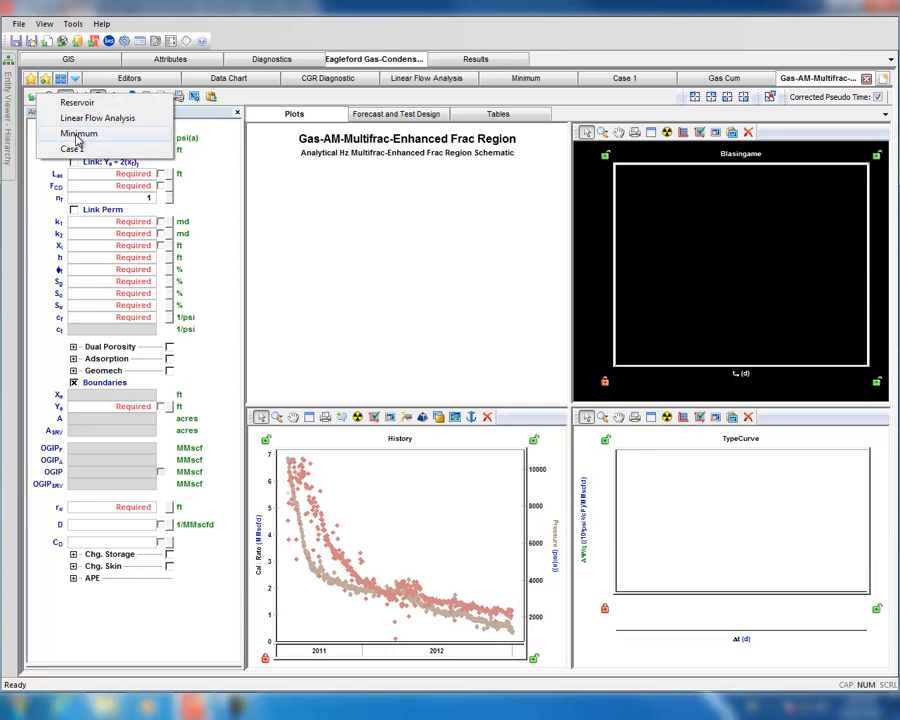
{"action": "left_click", "coordinate": [77, 134]}
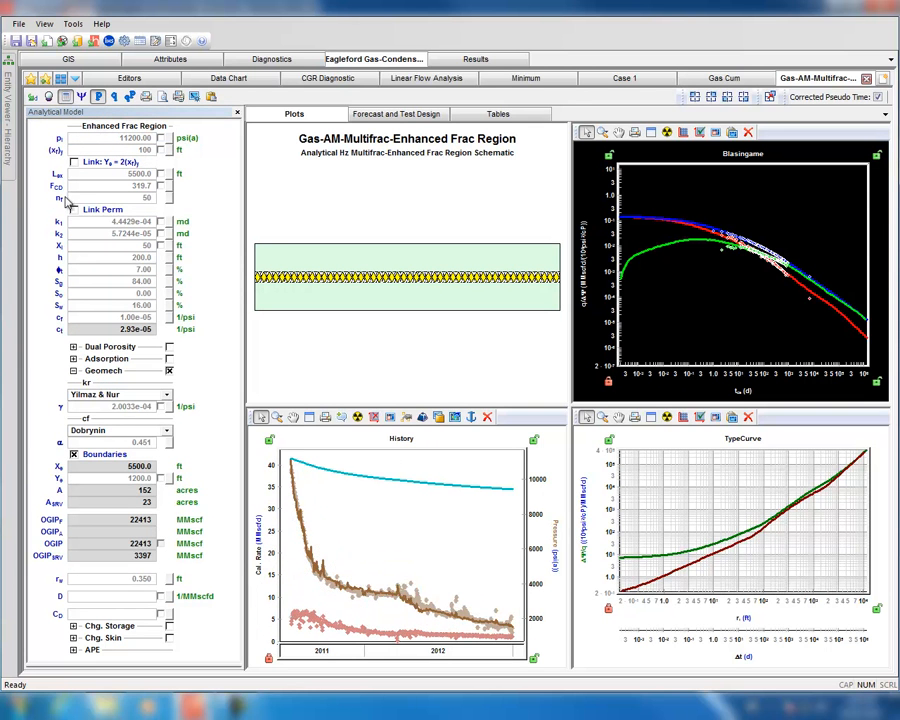
Set the fracture half-length to 400 ft and the dimensionless fracture conductivity FCD to 50.
{"action": "left_click", "coordinate": [143, 150]}
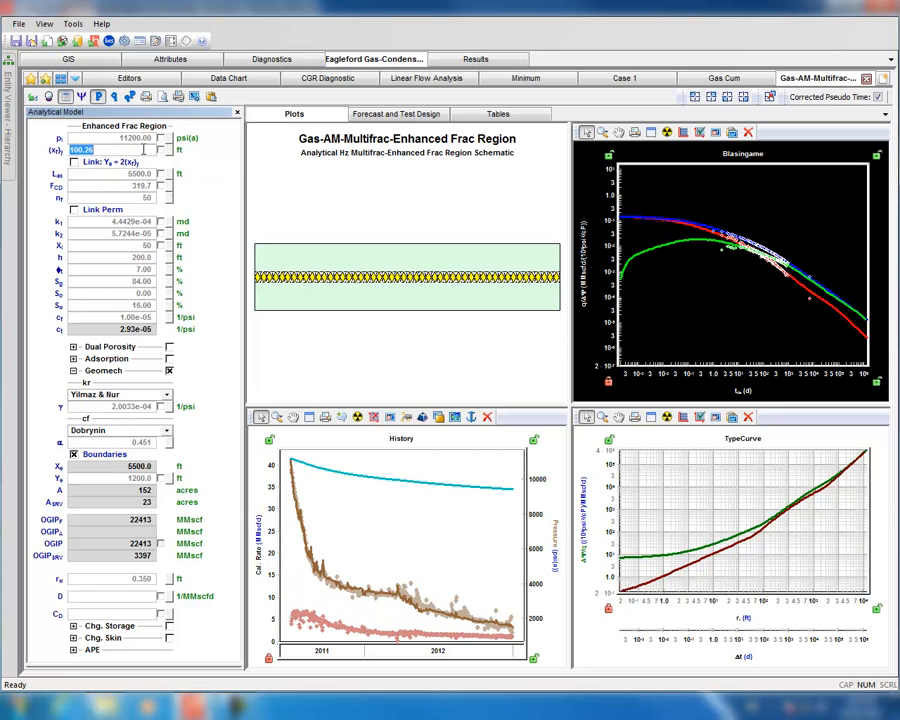
{"action": "type", "text": "400"}
{"action": "key", "text": "Return"}
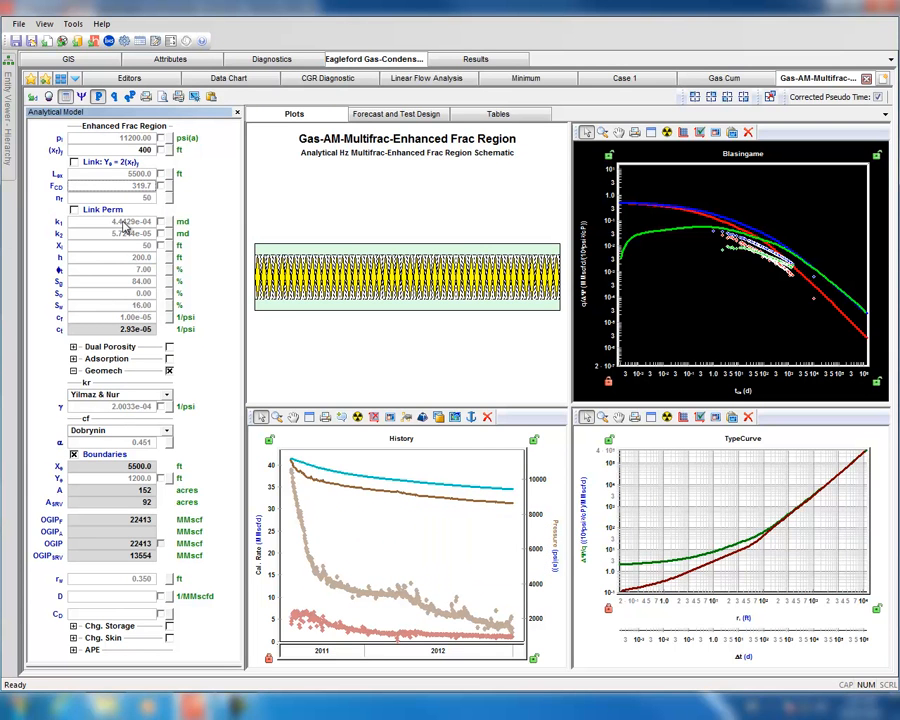
{"action": "left_click", "coordinate": [137, 190]}
{"action": "type", "text": "5"}
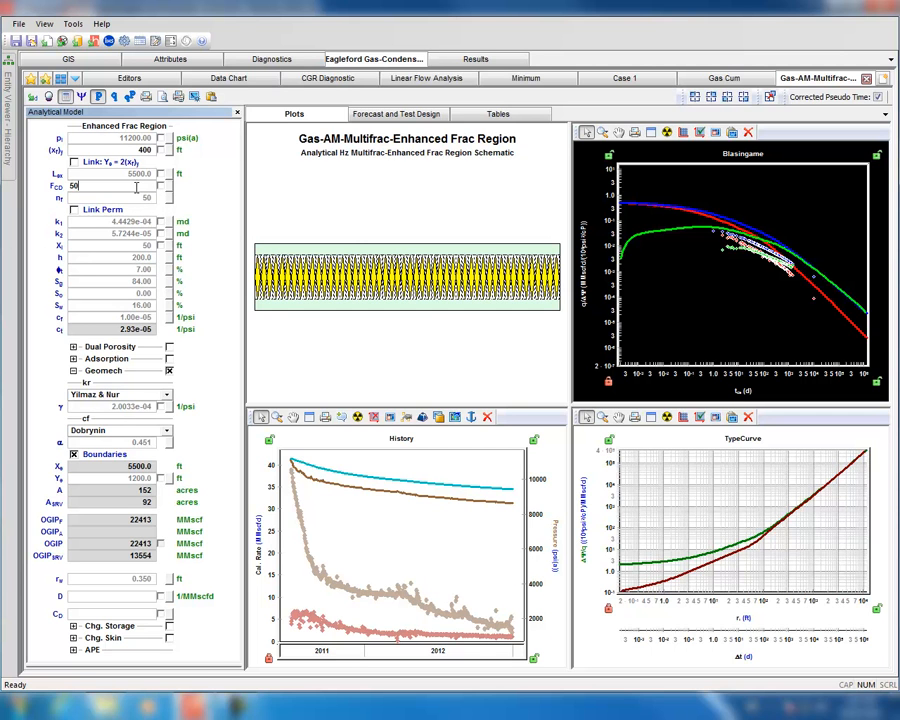
{"action": "type", "text": "0"}
{"action": "key", "text": "Tab"}
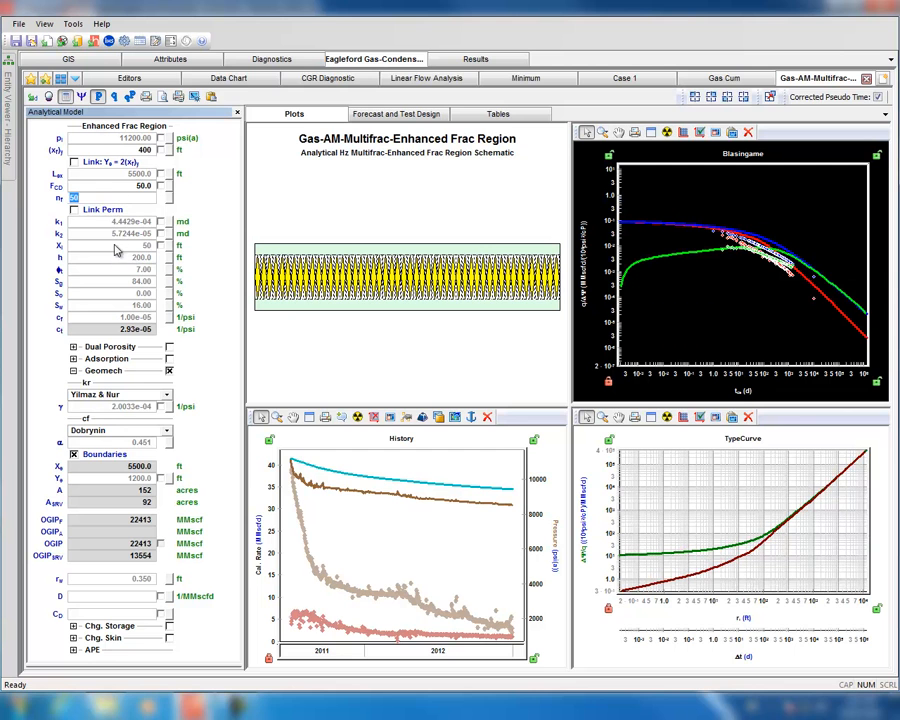
Set the permeabilities to 1.0e-4 md for k1 and 1.0e-5 md for k2.
{"action": "left_click", "coordinate": [113, 221]}
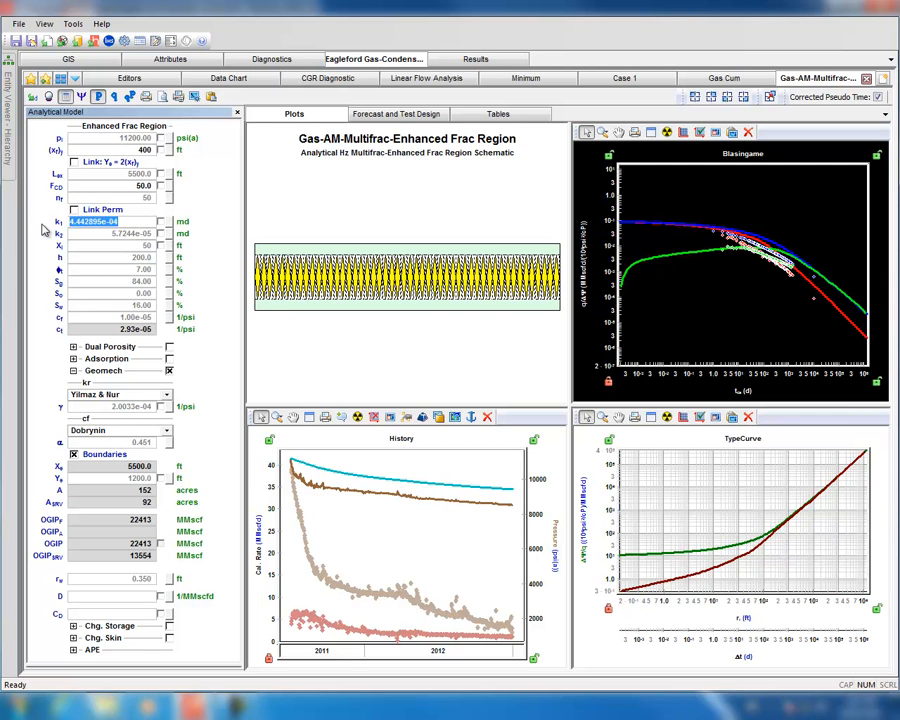
{"action": "type", "text": ".0001"}
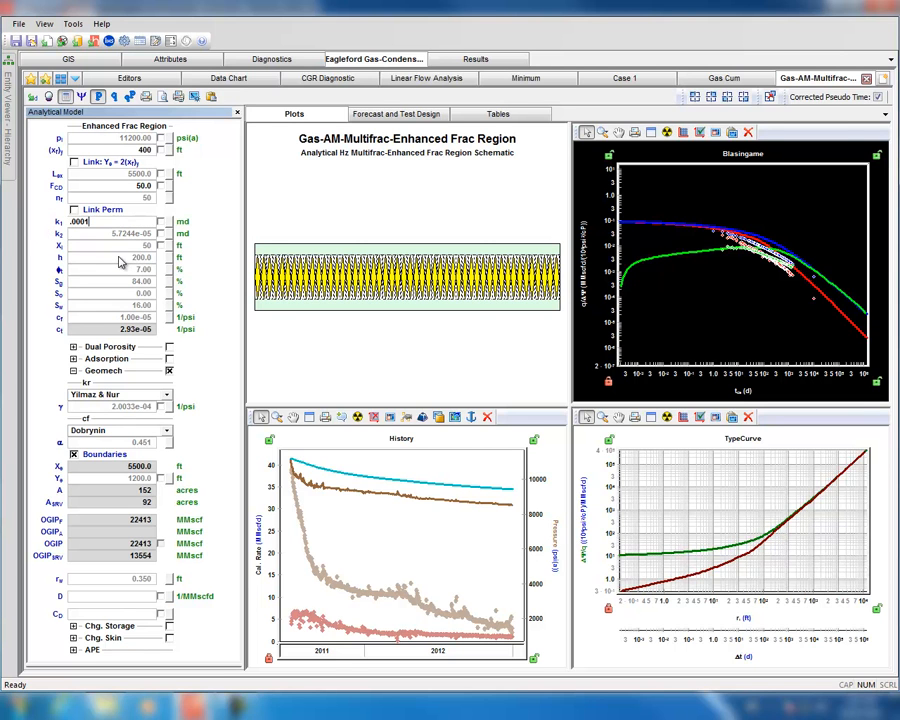
{"action": "key", "text": "Return"}
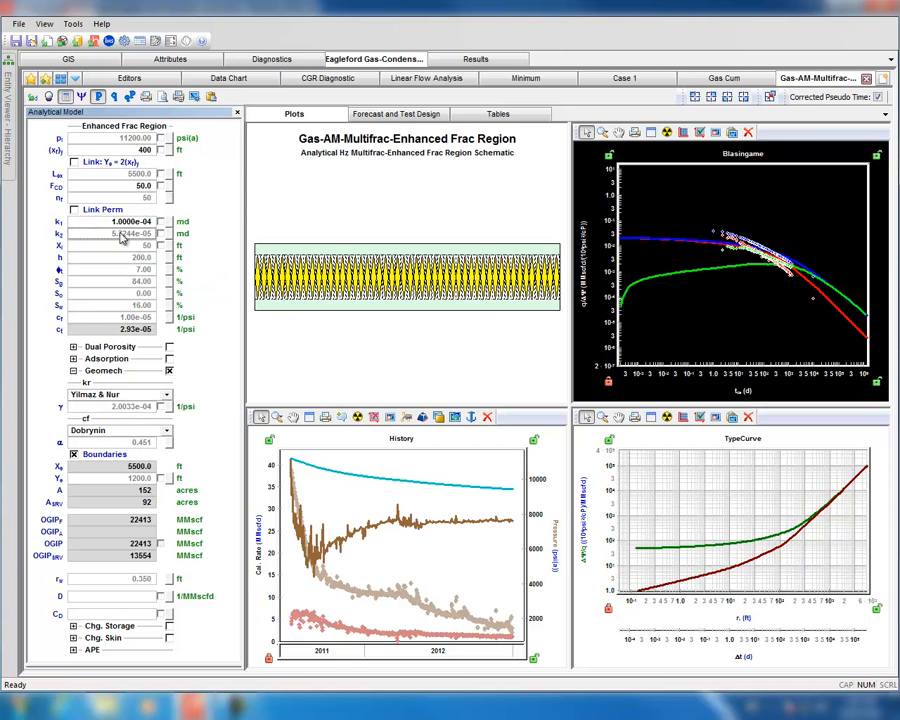
{"action": "left_click", "coordinate": [123, 234]}
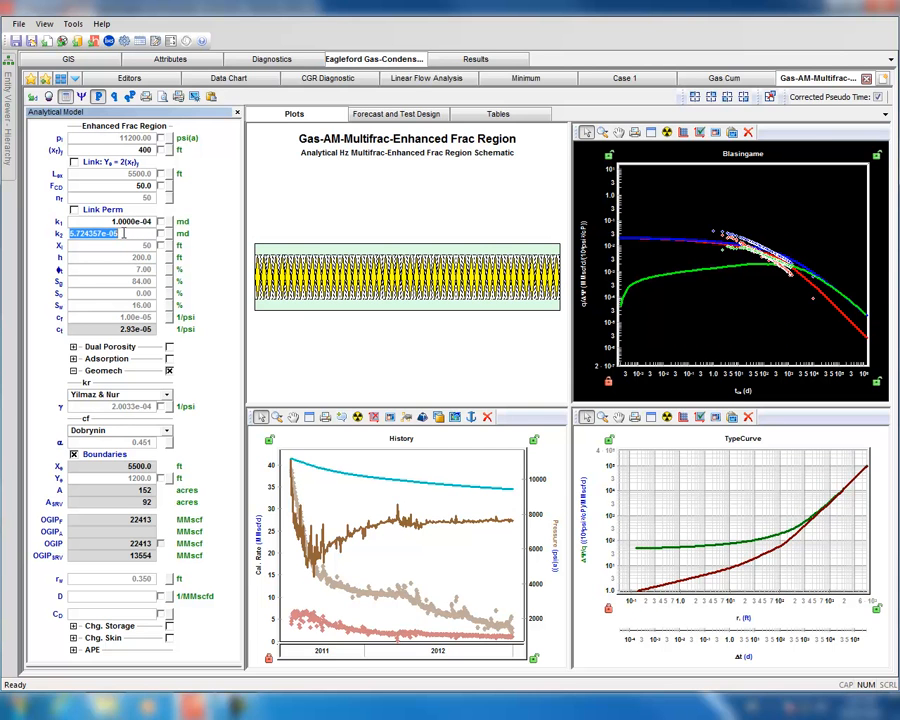
{"action": "type", "text": "1e-5"}
{"action": "key", "text": "Tab"}
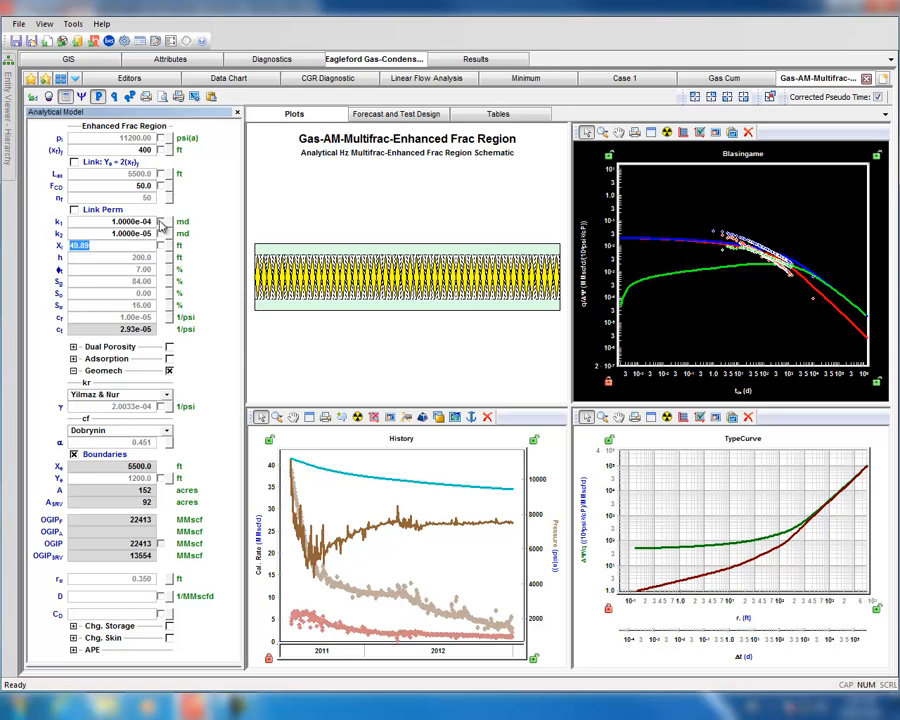
Change the units of both permeabilities, k1 and k2, from md to nd.
{"action": "left_click", "coordinate": [187, 225]}
{"action": "left_click", "coordinate": [220, 315]}
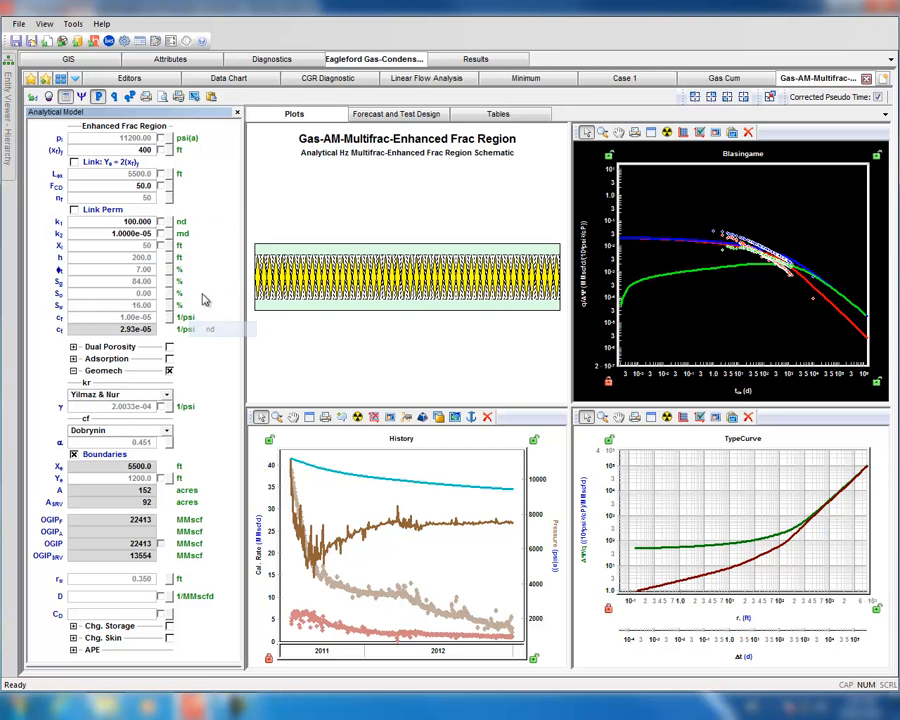
{"action": "left_click", "coordinate": [187, 238]}
{"action": "left_click", "coordinate": [213, 338]}
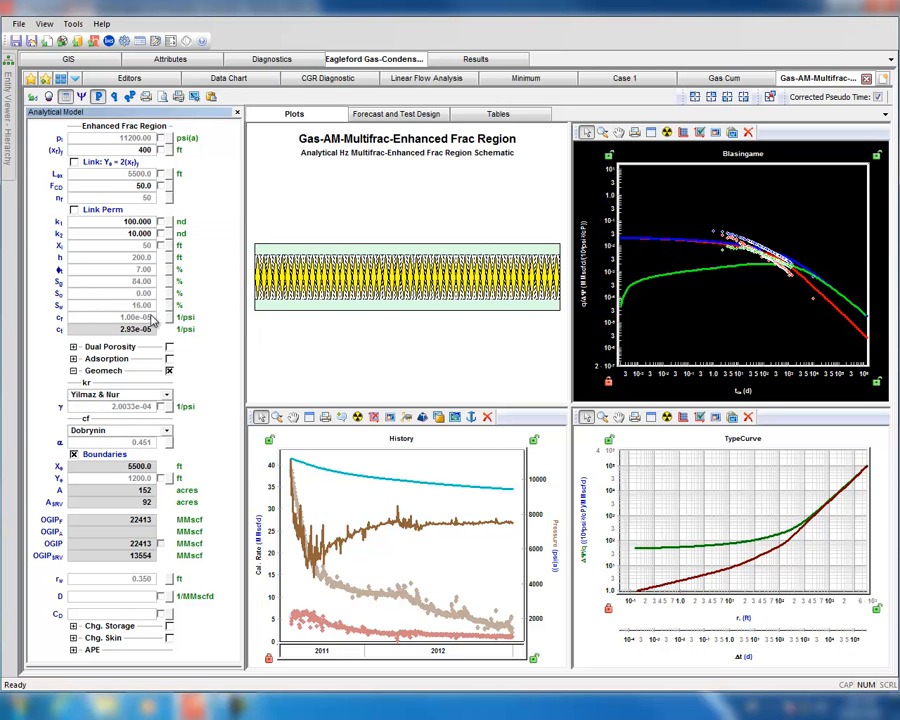
Reduce the enhanced region distance XI, trying 25 ft first and settling on 15 ft.
{"action": "left_click", "coordinate": [113, 248]}
{"action": "left_click", "coordinate": [115, 256]}
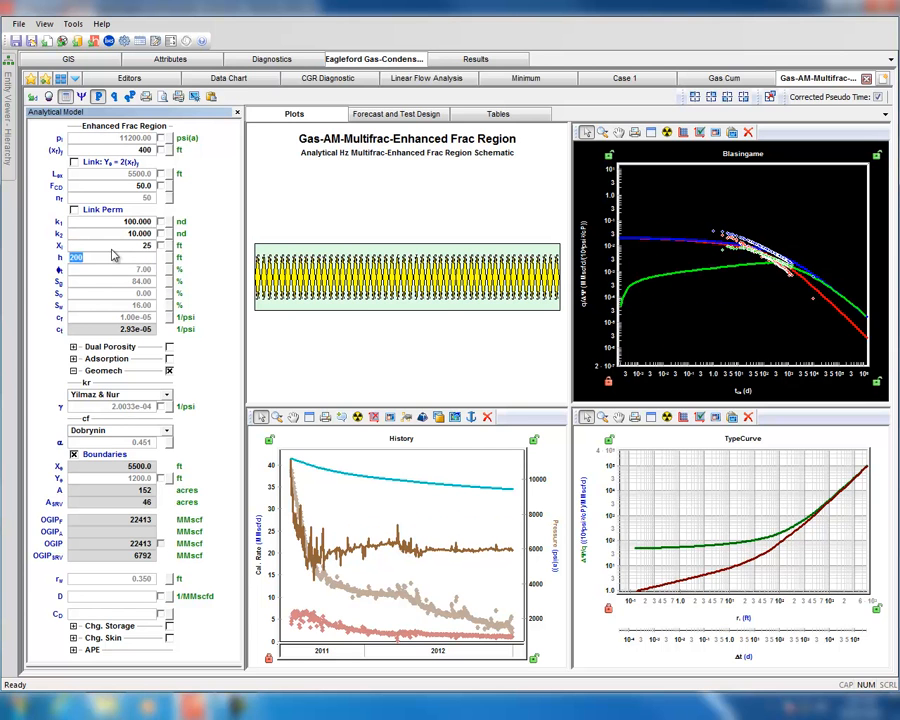
{"action": "left_click", "coordinate": [128, 246]}
{"action": "type", "text": "15"}
{"action": "key", "text": "Tab"}
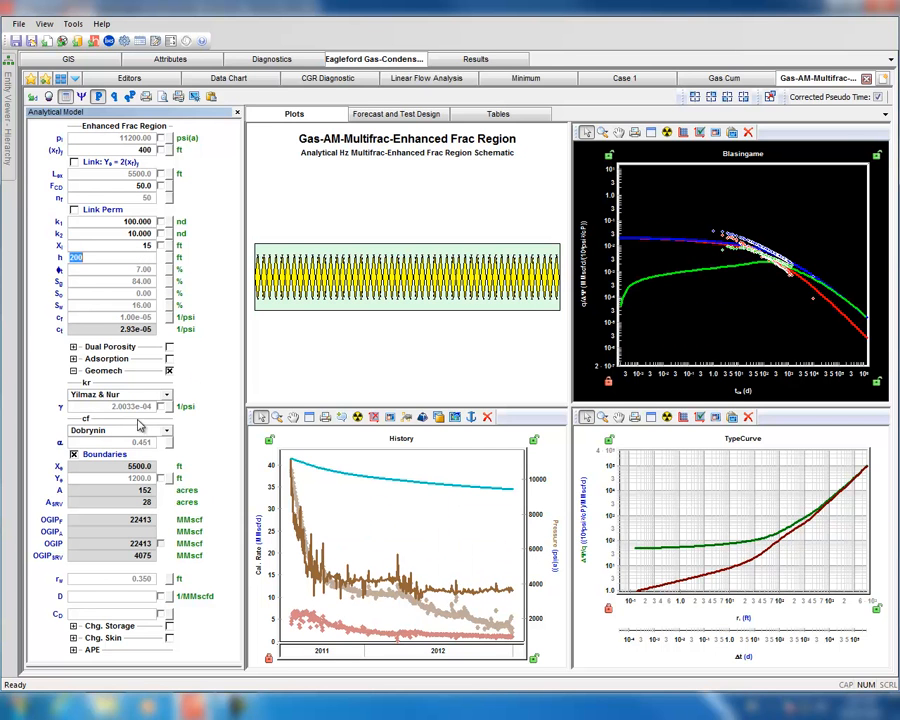
Set a user-defined lower limit of 2e-4 for the permeability modulus γ.
{"action": "left_click", "coordinate": [169, 407]}
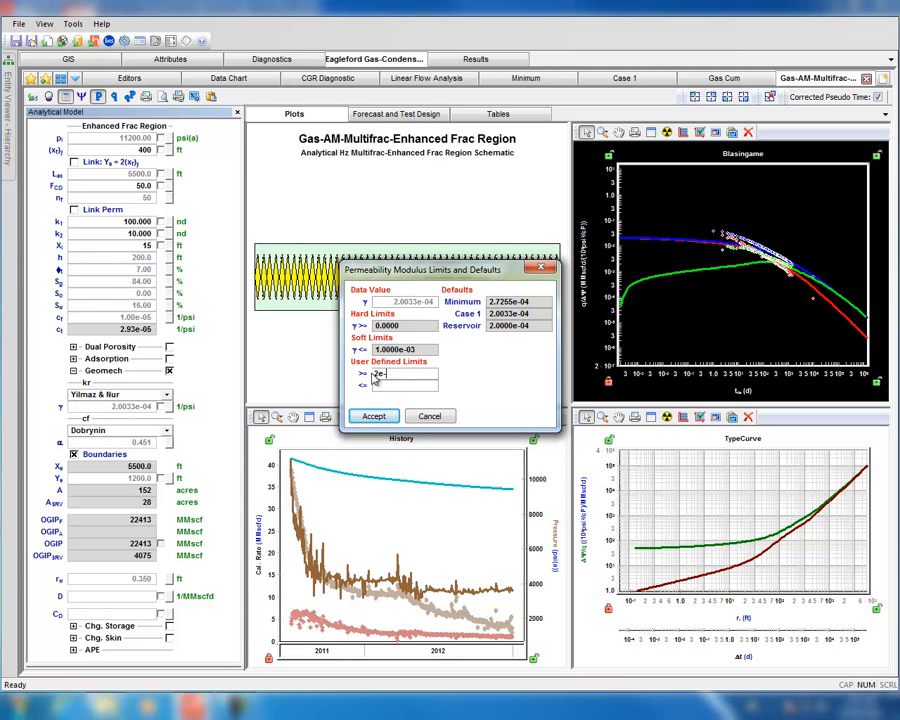
{"action": "left_click", "coordinate": [373, 374]}
{"action": "type", "text": "2e-4"}
{"action": "key", "text": "Tab"}
{"action": "left_click", "coordinate": [373, 416]}
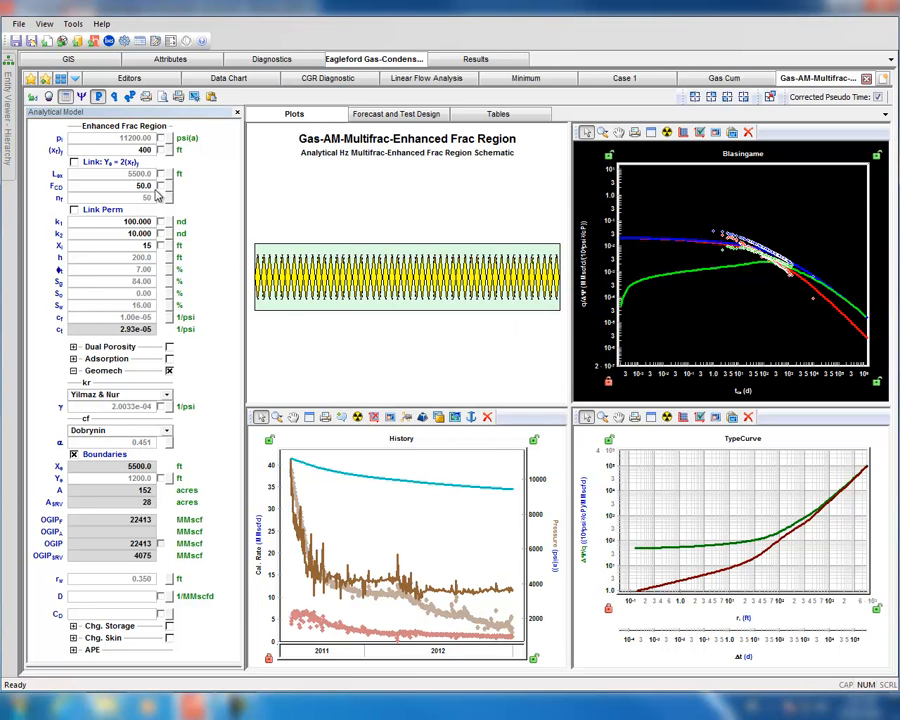
Set a user-defined upper limit of 500 for the dimensionless fracture conductivity.
{"action": "left_click", "coordinate": [168, 187]}
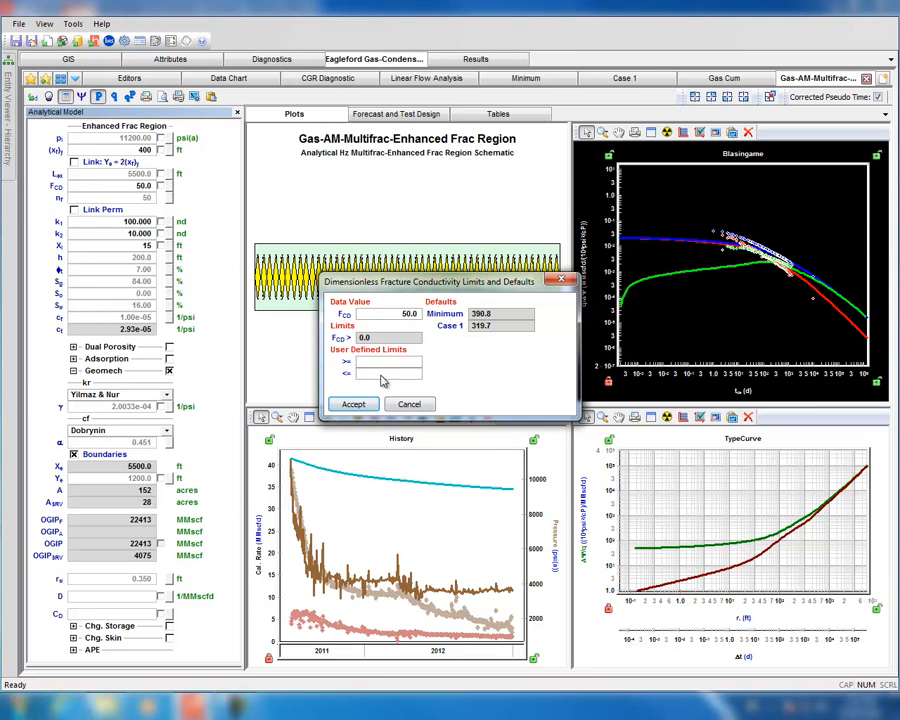
{"action": "left_click", "coordinate": [380, 375]}
{"action": "type", "text": "50"}
{"action": "left_click", "coordinate": [343, 403]}
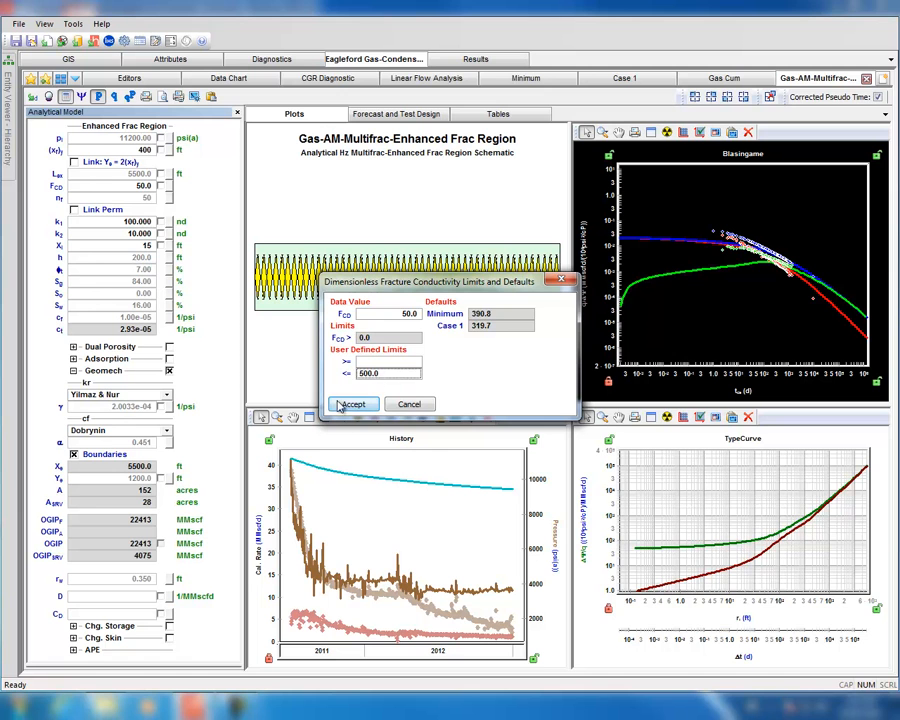
Run automatic parameter estimation on FCD, k1, k2, XI and γ, stop it once the history matches, and check the average error.
{"action": "left_click", "coordinate": [161, 186]}
{"action": "left_click", "coordinate": [161, 221]}
{"action": "left_click", "coordinate": [161, 233]}
{"action": "left_click", "coordinate": [162, 246]}
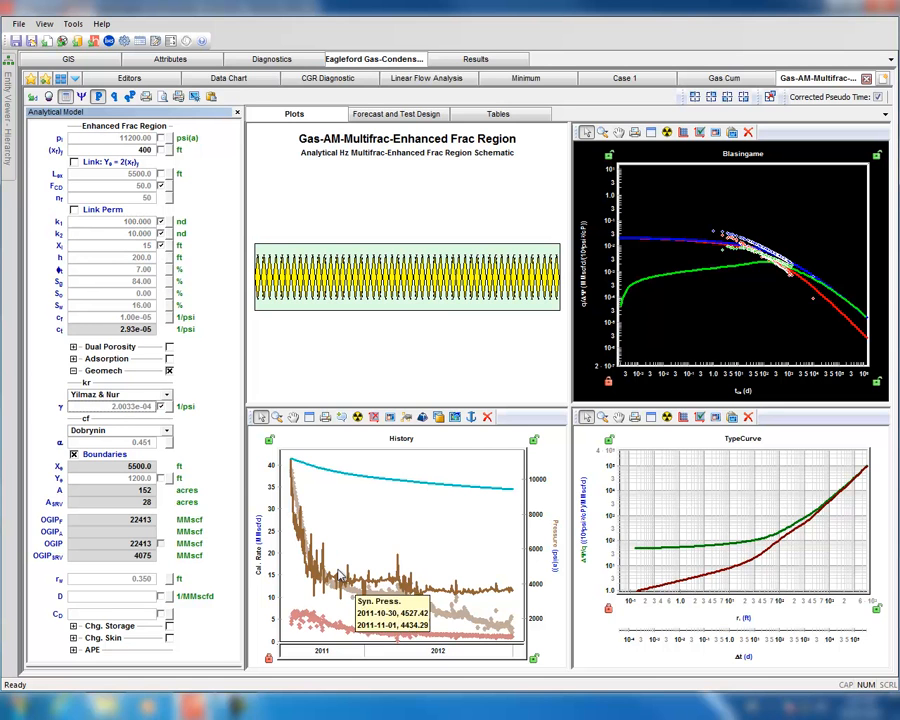
{"action": "left_click", "coordinate": [49, 98]}
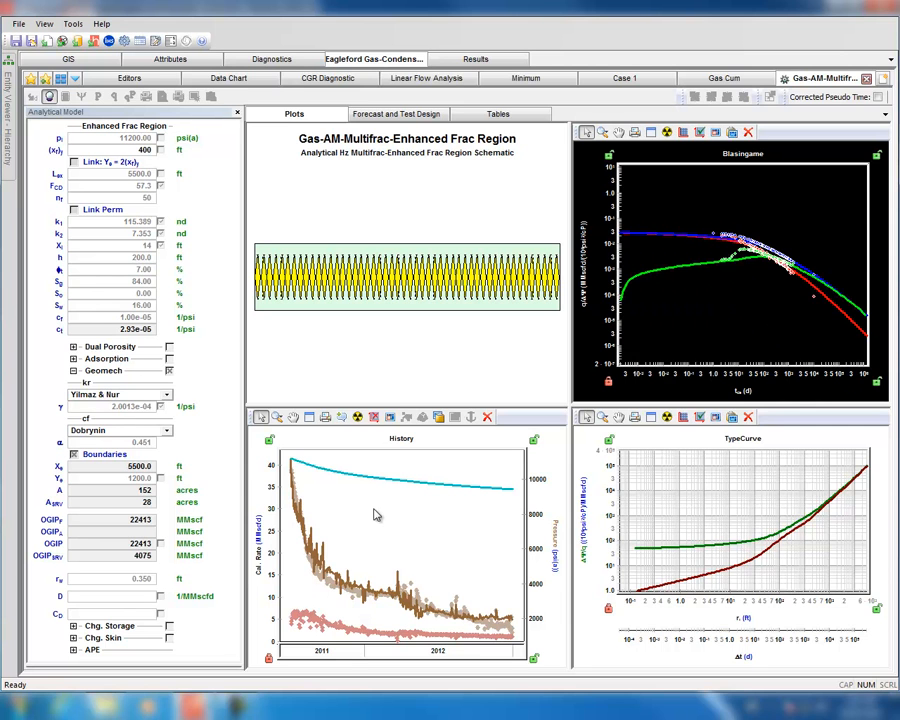
{"action": "left_click", "coordinate": [50, 98]}
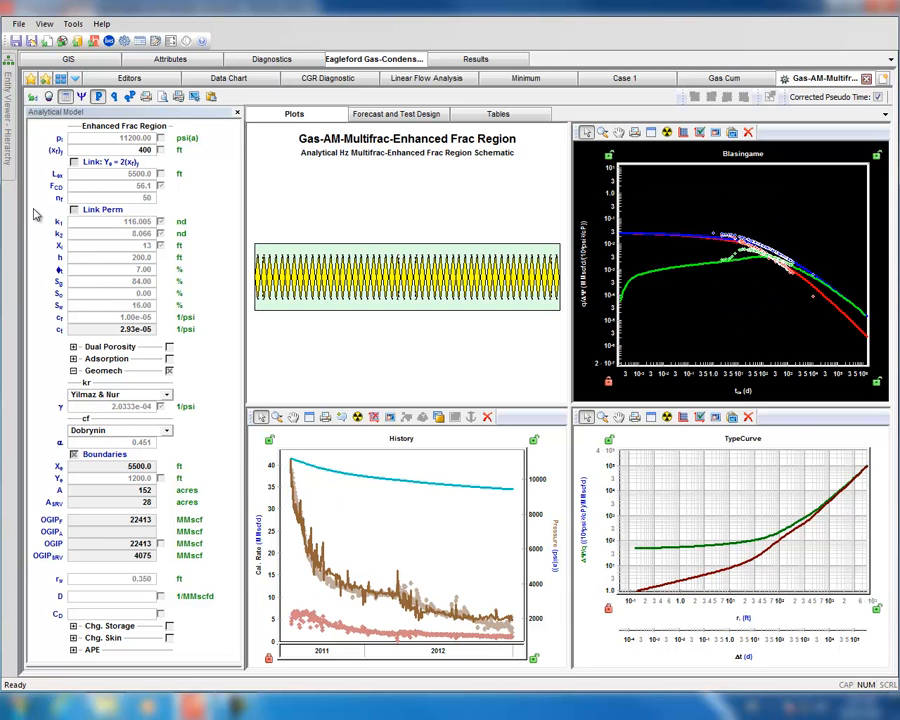
{"action": "left_click", "coordinate": [73, 650]}
{"action": "scroll", "coordinate": [129, 630], "scroll_direction": "down", "scroll_amount": 1}
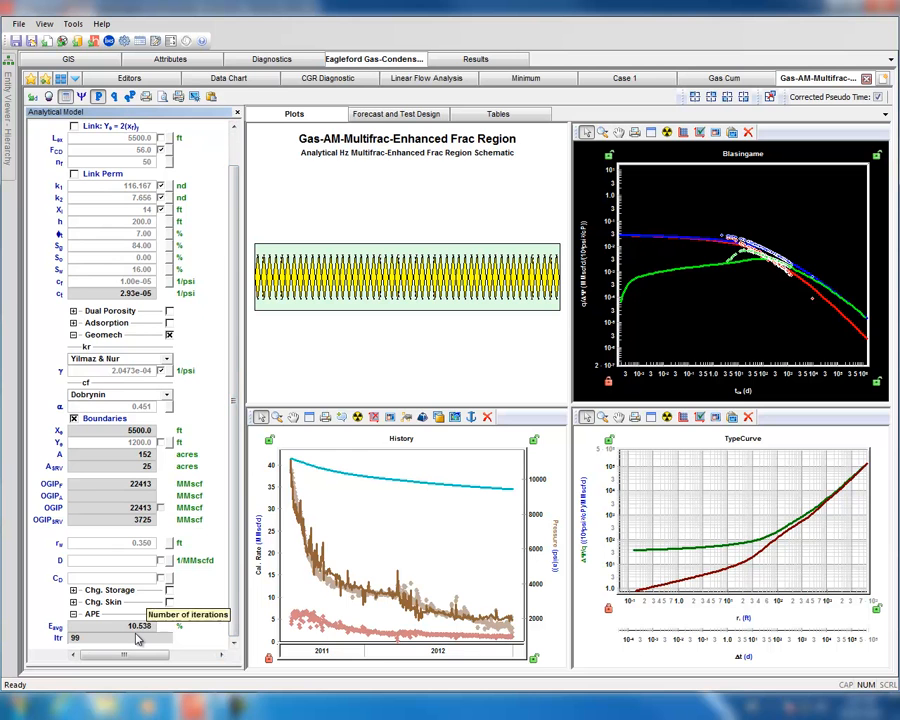
Set up a 600-month forecast with the sandface pressure ramping to a final value of 1000 psi(a).
{"action": "left_click", "coordinate": [368, 113]}
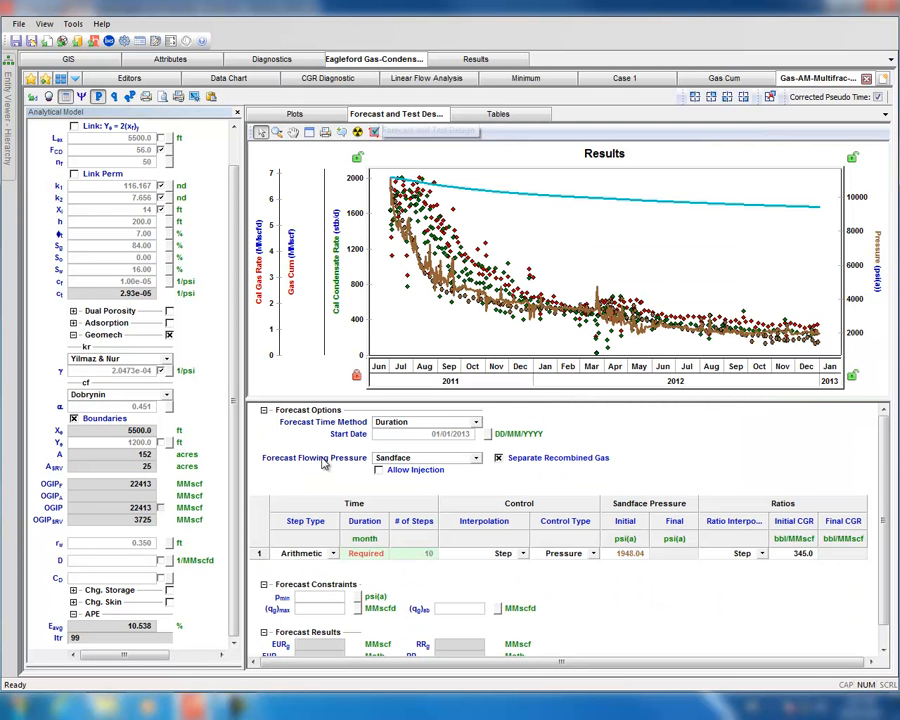
{"action": "left_click", "coordinate": [355, 553]}
{"action": "type", "text": "600"}
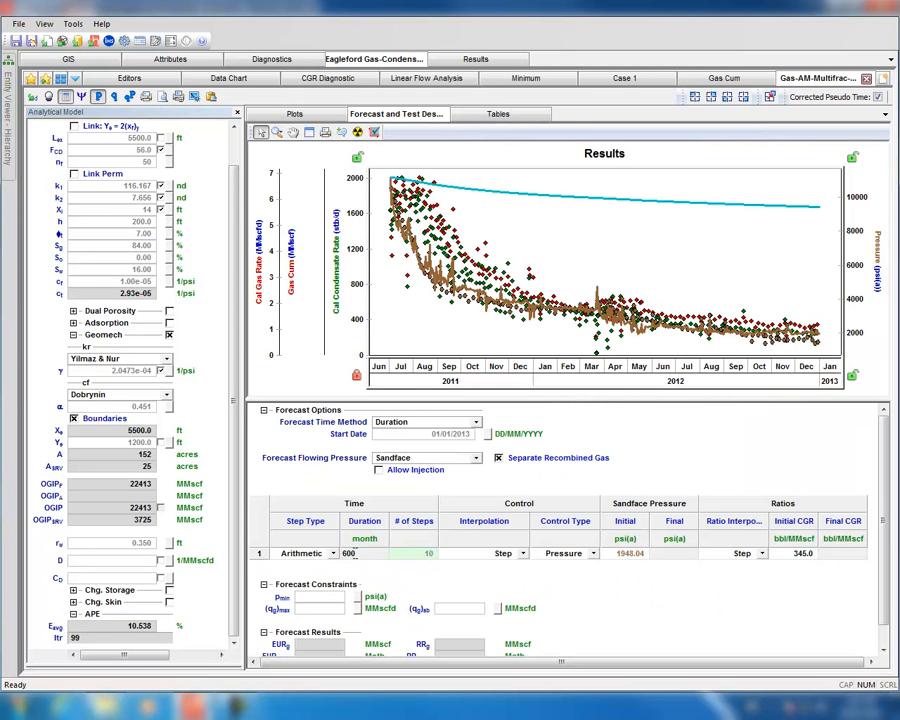
{"action": "left_click", "coordinate": [408, 555]}
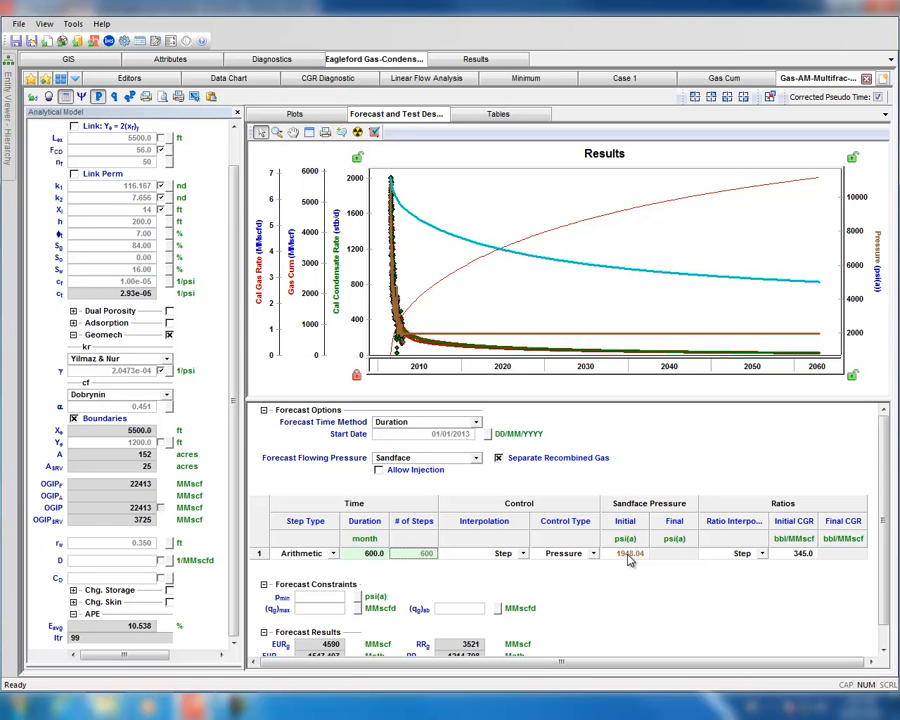
{"action": "left_click", "coordinate": [521, 553]}
{"action": "left_click", "coordinate": [498, 571]}
{"action": "left_click", "coordinate": [674, 553]}
{"action": "type", "text": "1000"}
Set the forecast's ratio interpolation to Ramp with initial and final CGR of 270 bbl/MMscf.
{"action": "left_click", "coordinate": [762, 553]}
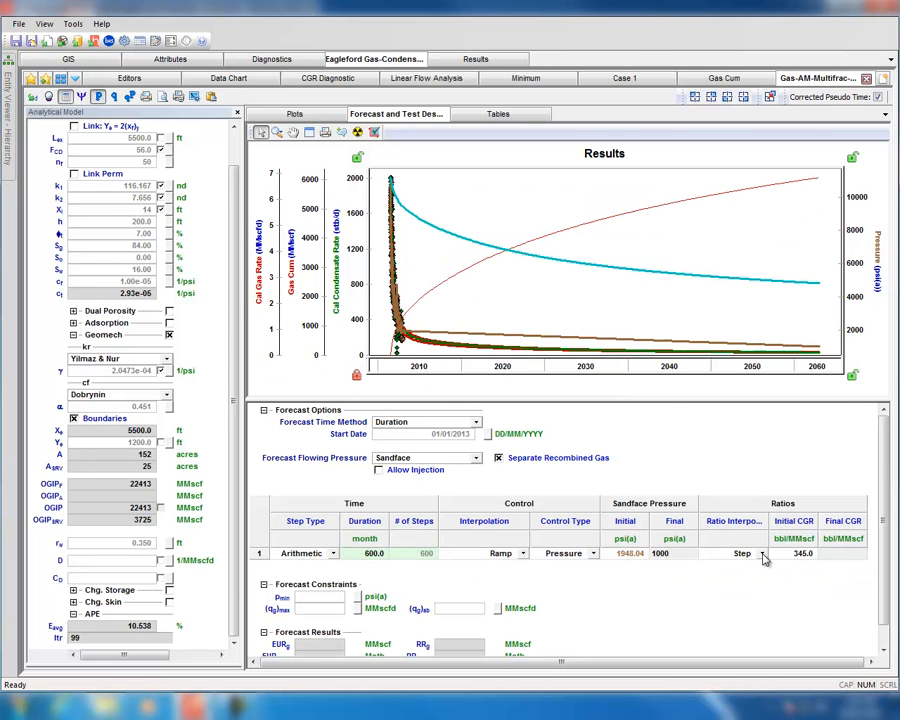
{"action": "left_click", "coordinate": [750, 568]}
{"action": "left_click", "coordinate": [793, 553]}
{"action": "type", "text": "270"}
{"action": "left_click", "coordinate": [843, 553]}
{"action": "type", "text": "27"}
{"action": "key", "text": "Return"}
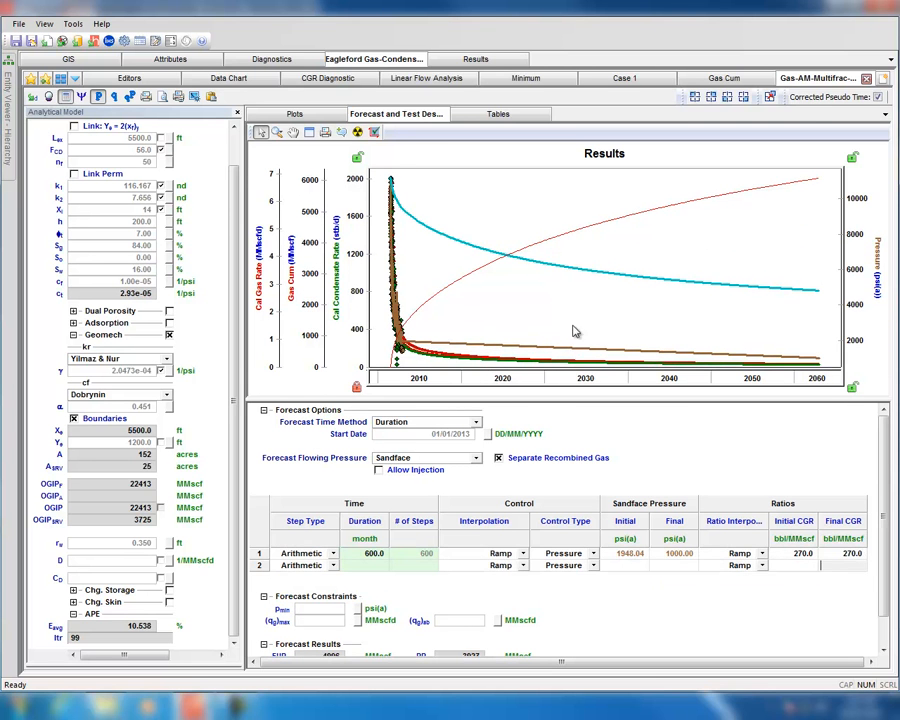
Overlay the new model's gas analytical forecast on the Gas Cum plot and extend the cumulative production axis to 7600 MMscf.
{"action": "left_click", "coordinate": [735, 78]}
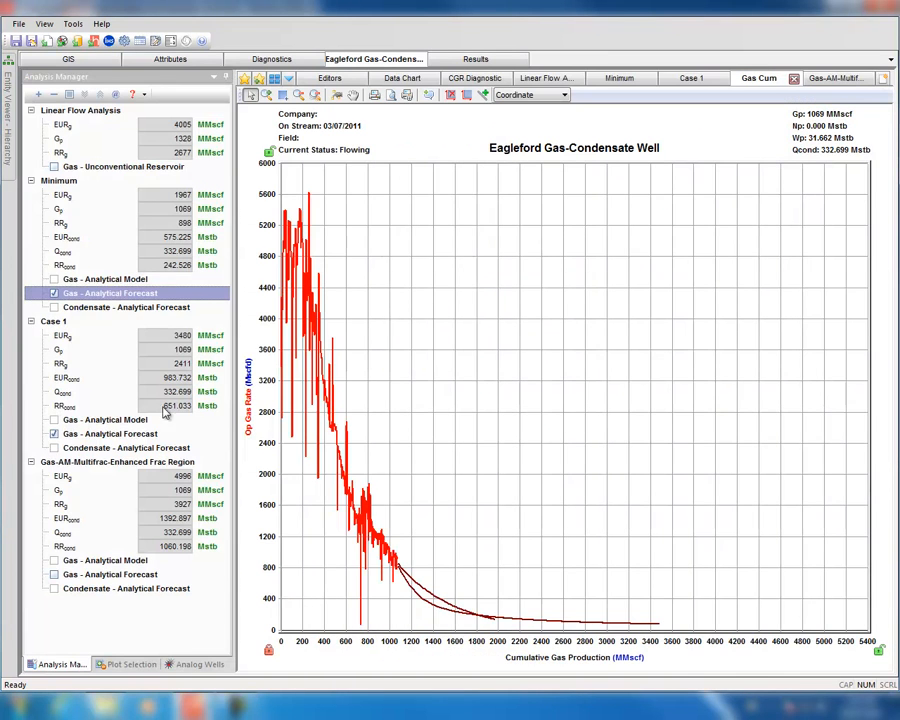
{"action": "left_click", "coordinate": [54, 574]}
{"action": "left_click_drag", "start_coordinate": [540, 641], "coordinate": [466, 643]}
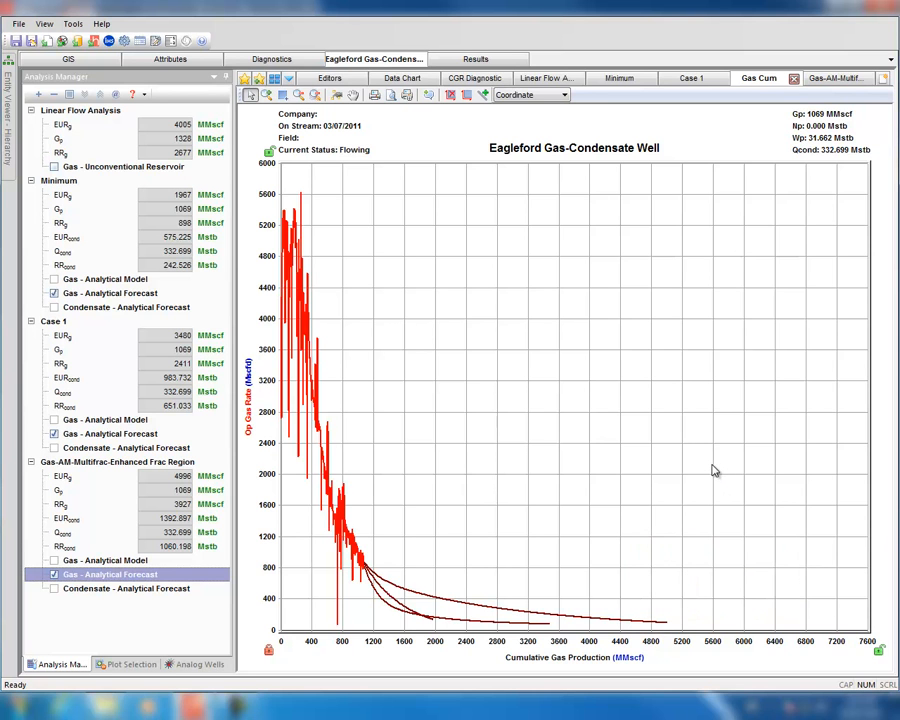
Place the new Enhanced Frac Region worksheet before Gas Cum and rename it as Case 2.
{"action": "mouse_move", "coordinate": [432, 622]}
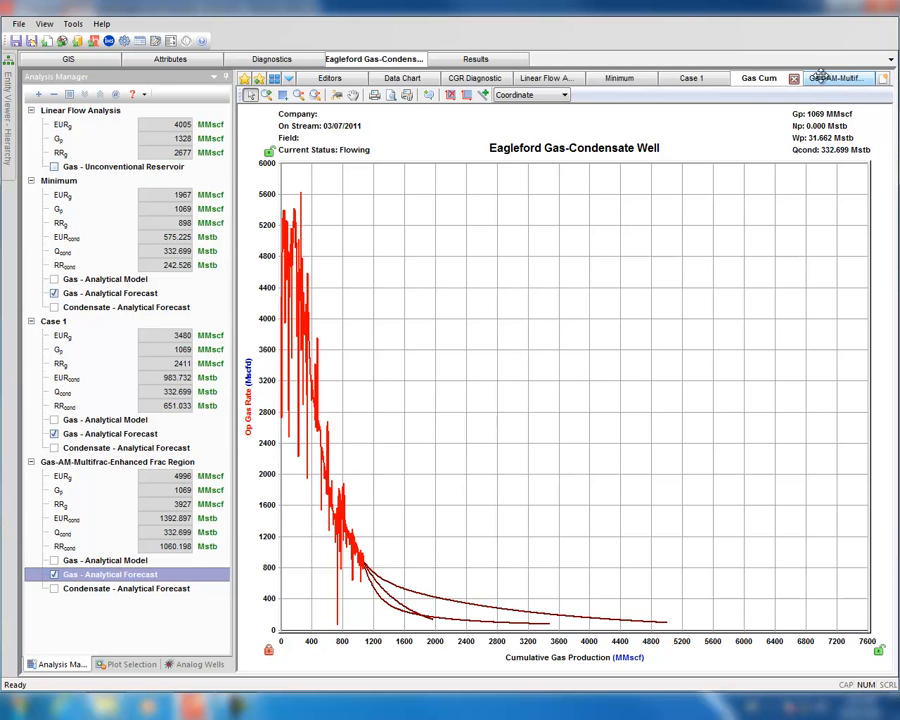
{"action": "left_click_drag", "start_coordinate": [845, 80], "coordinate": [757, 80]}
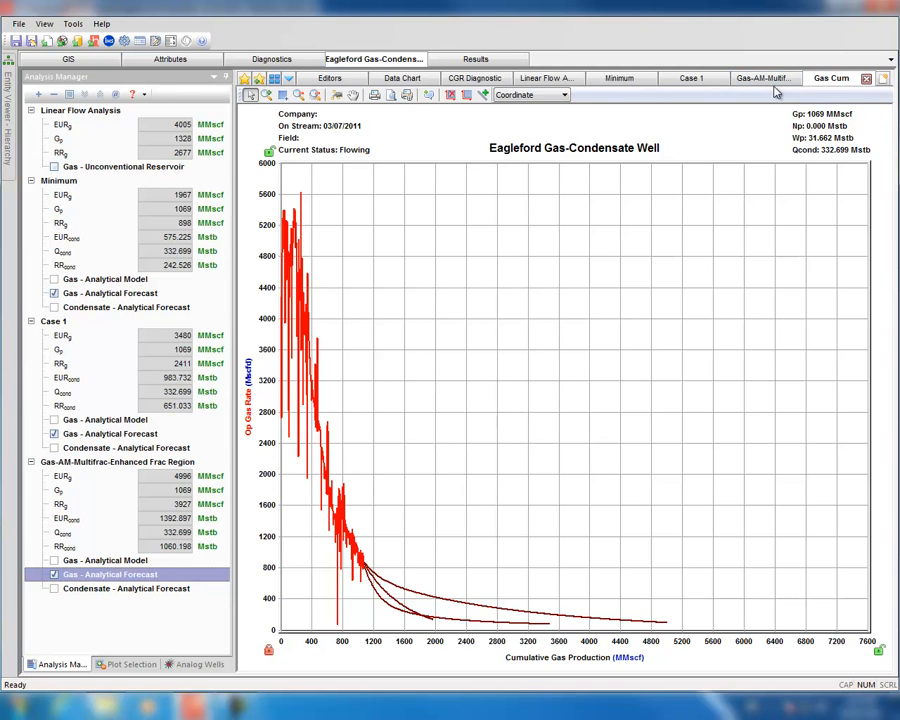
{"action": "left_click", "coordinate": [757, 80]}
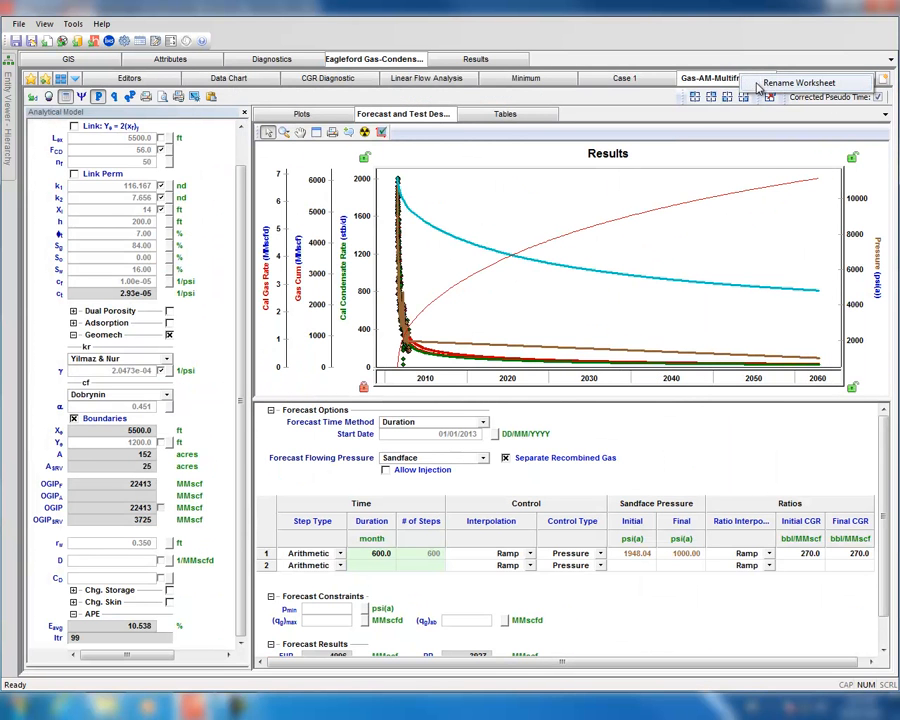
{"action": "left_click", "coordinate": [795, 83]}
{"action": "type", "text": "Case 2"}
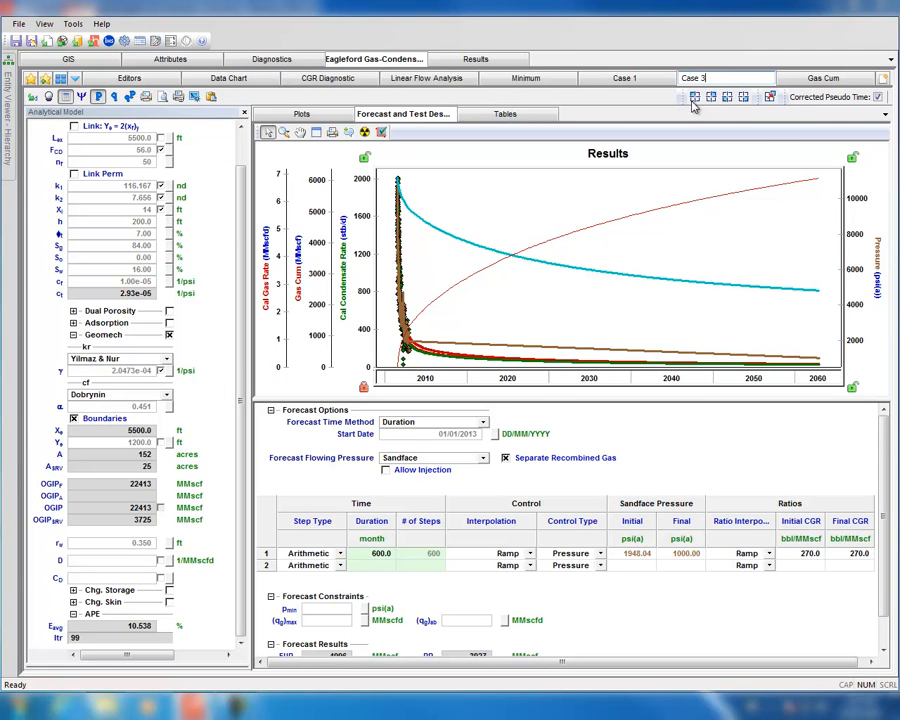
{"action": "key", "text": "Return"}
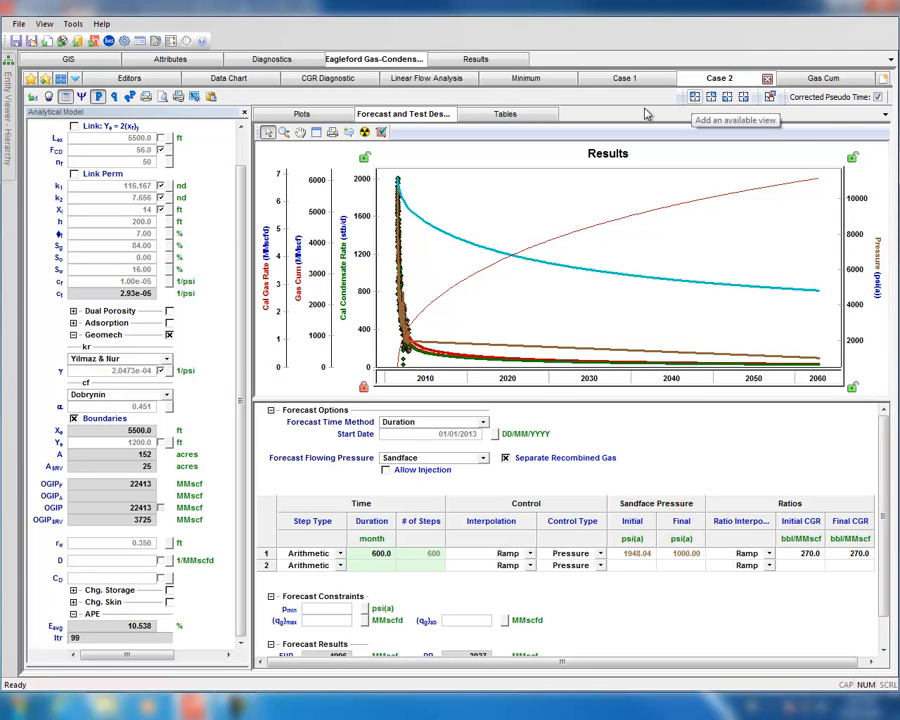
Examine Case 2's fracture half-length, model parameters, schematic and history match plot.
{"action": "left_click", "coordinate": [608, 79]}
{"action": "left_click", "coordinate": [722, 78]}
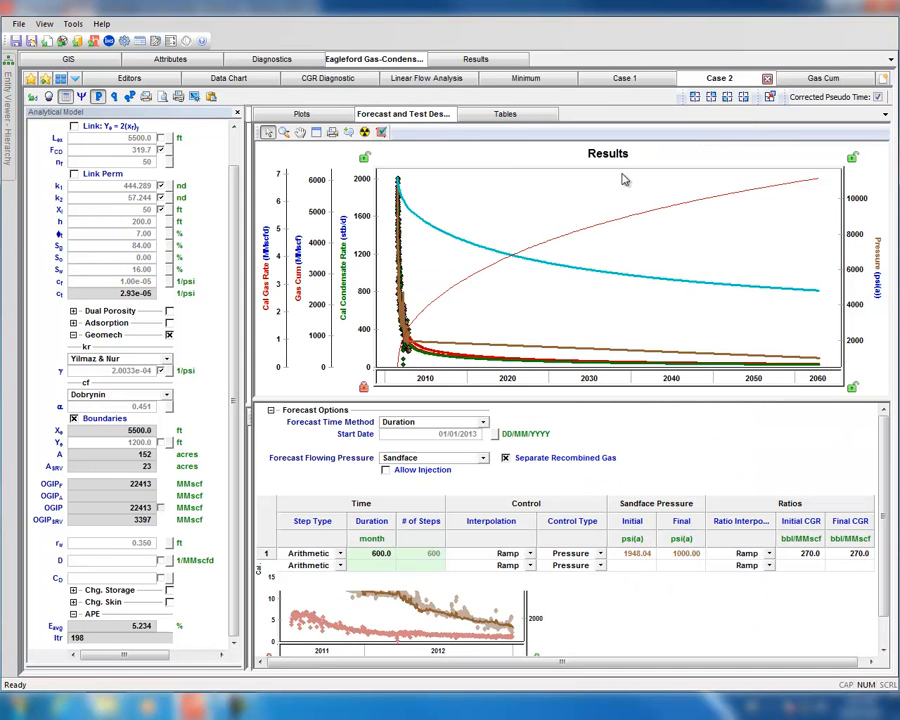
{"action": "left_click", "coordinate": [301, 113]}
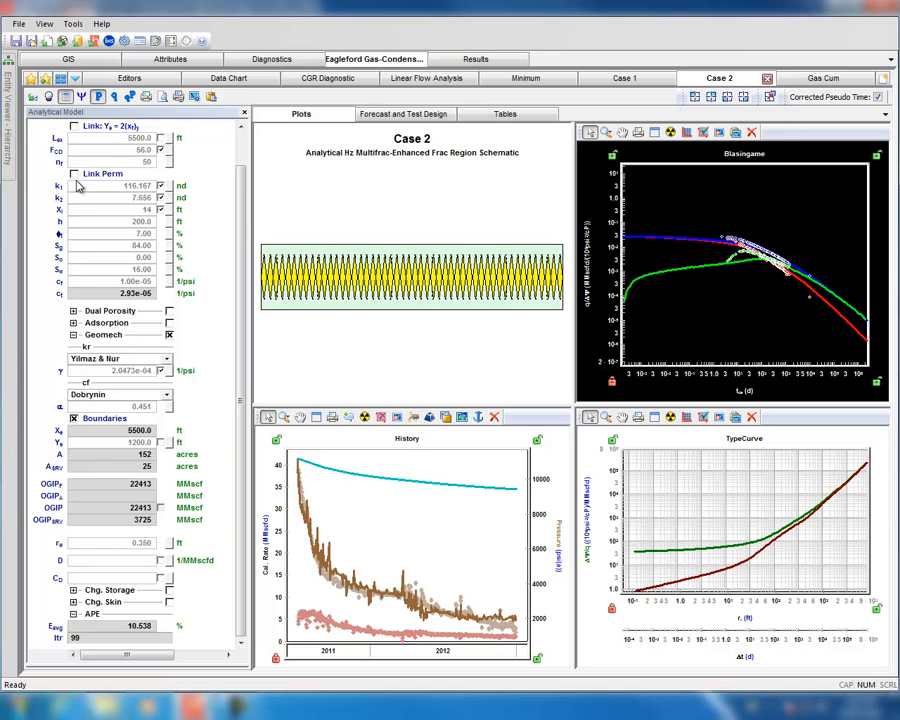
{"action": "scroll", "coordinate": [160, 132], "scroll_direction": "up", "scroll_amount": 1}
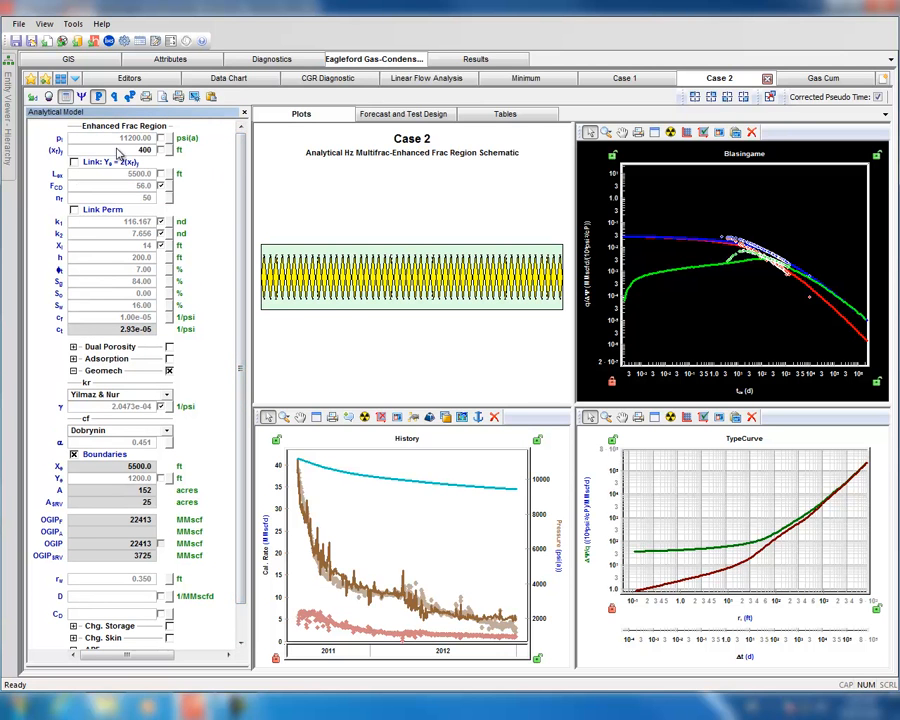
{"action": "type", "text": "400"}
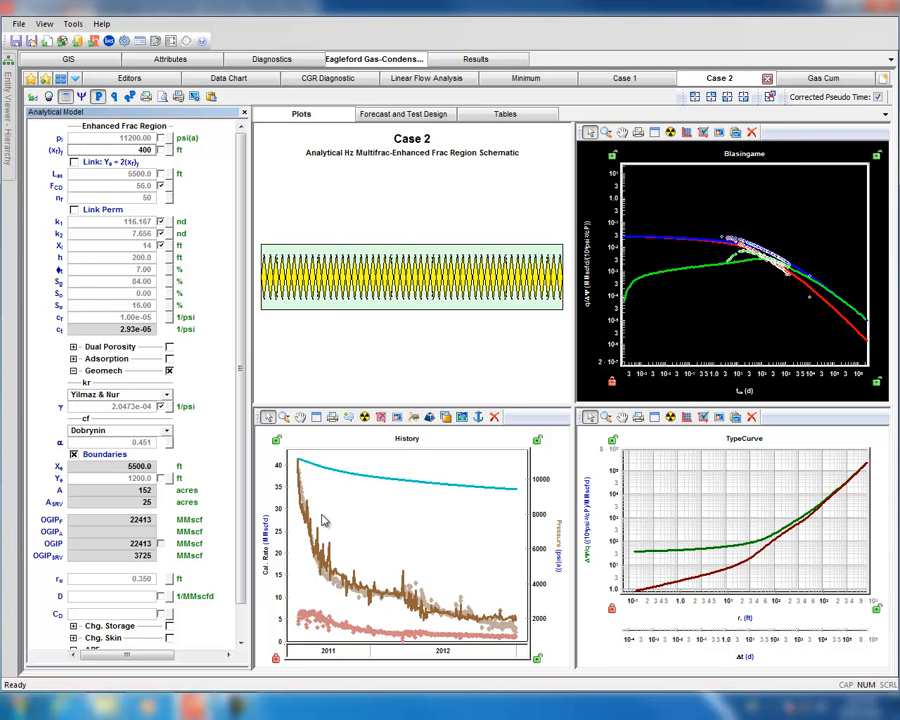
{"action": "mouse_move", "coordinate": [465, 623]}
{"action": "mouse_move", "coordinate": [450, 490]}
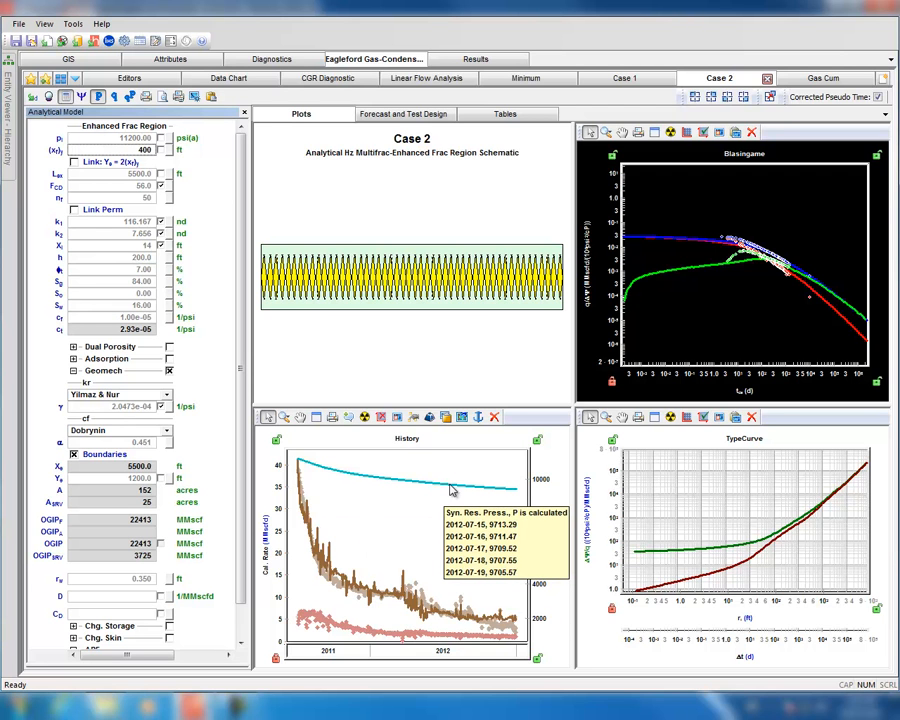
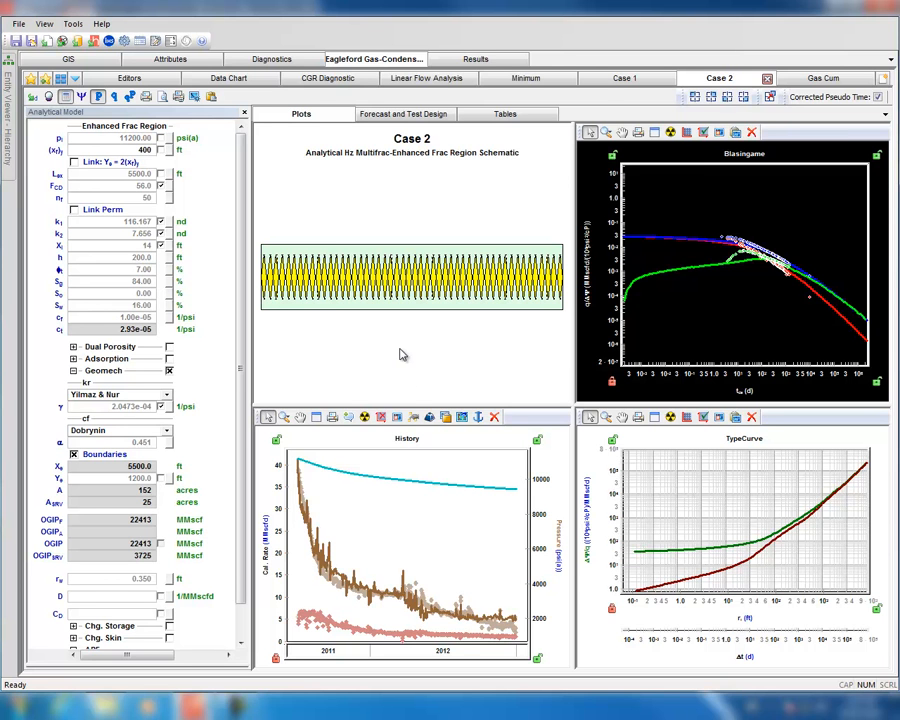
Compare Case 2 with Case 1's schematic and history match, and delete the Case 2 worksheet.
{"action": "left_click", "coordinate": [619, 80]}
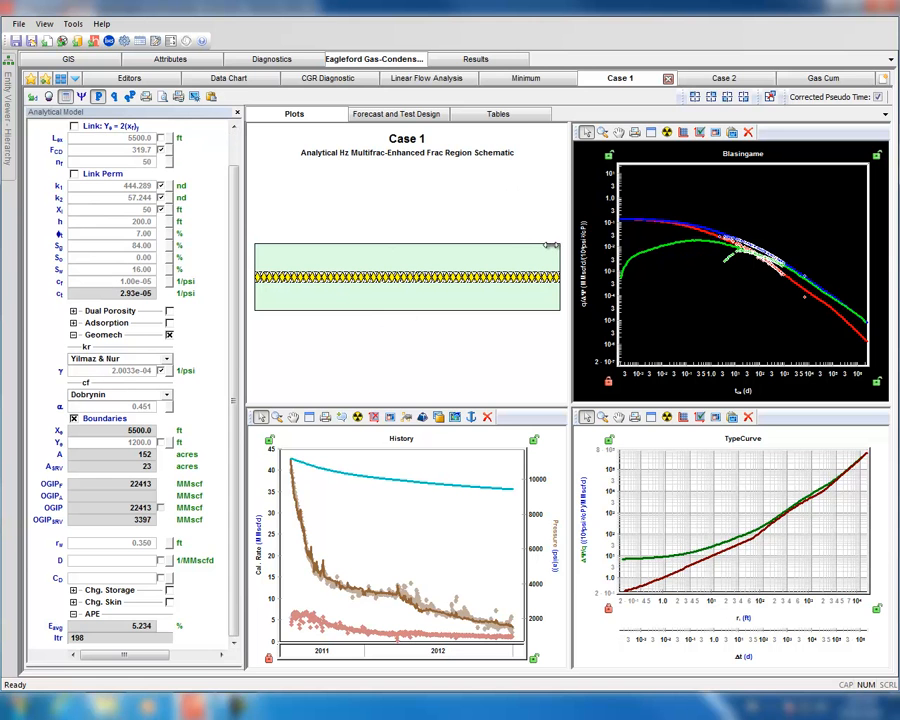
{"action": "left_click", "coordinate": [733, 78]}
{"action": "left_click", "coordinate": [767, 79]}
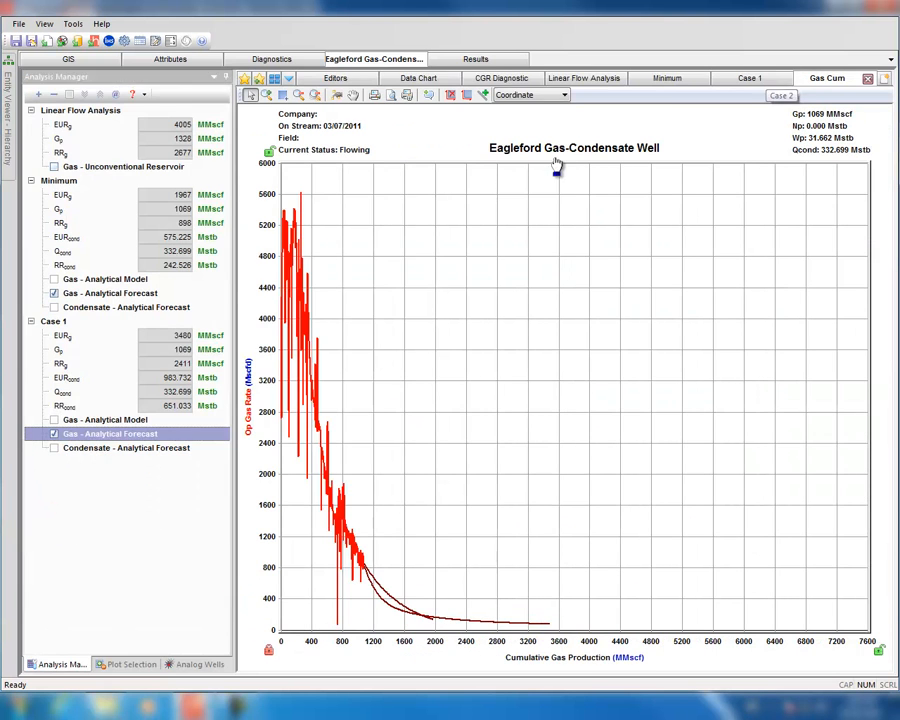
Rename the Case 1 worksheet as Base Case.
{"action": "left_click", "coordinate": [748, 80]}
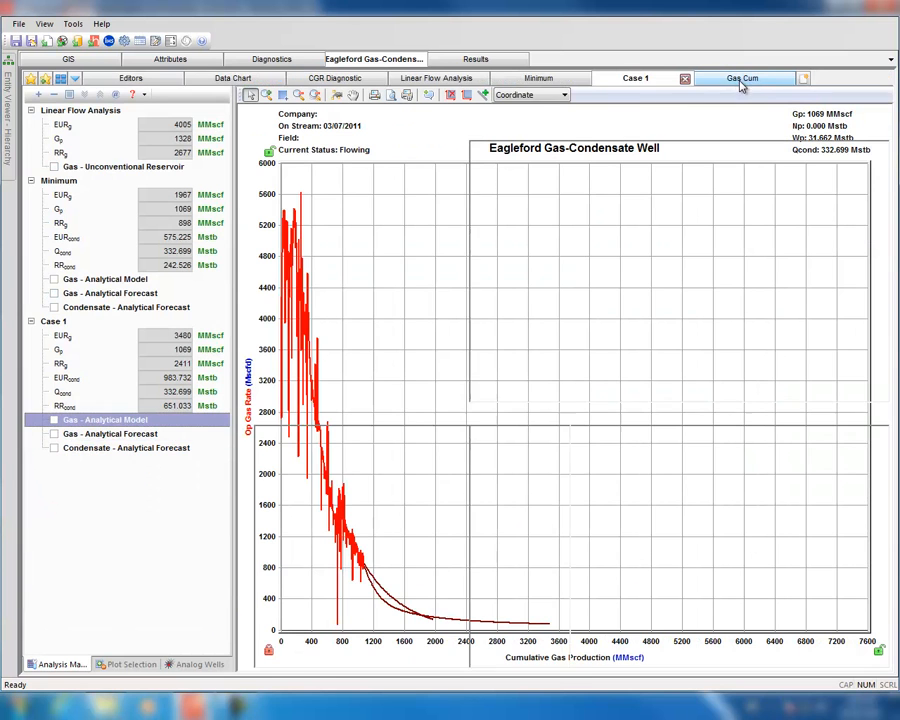
{"action": "right_click", "coordinate": [652, 82]}
{"action": "left_click", "coordinate": [664, 90]}
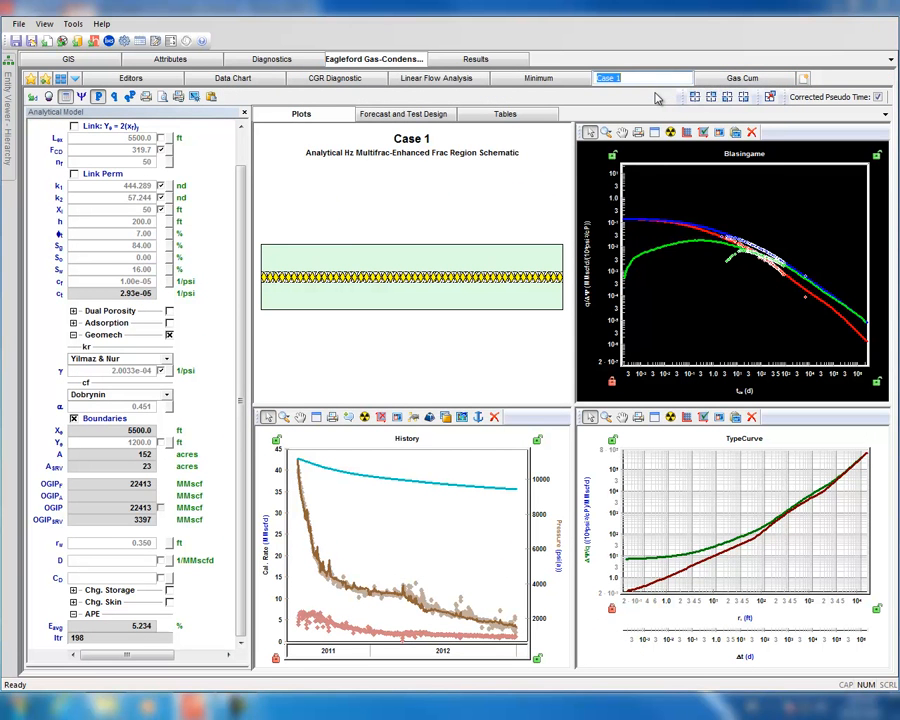
{"action": "type", "text": "Base Case"}
{"action": "key", "text": "Return"}
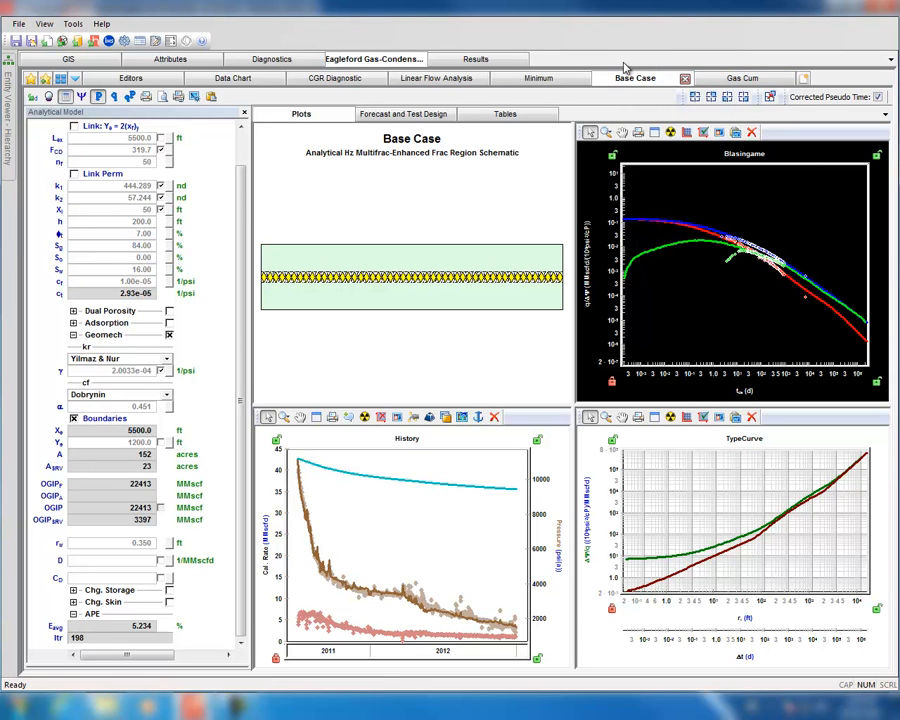
Create a Risk Analysis worksheet based on the Base Case gas analytical model.
{"action": "left_click", "coordinate": [804, 79]}
{"action": "left_click", "coordinate": [617, 336]}
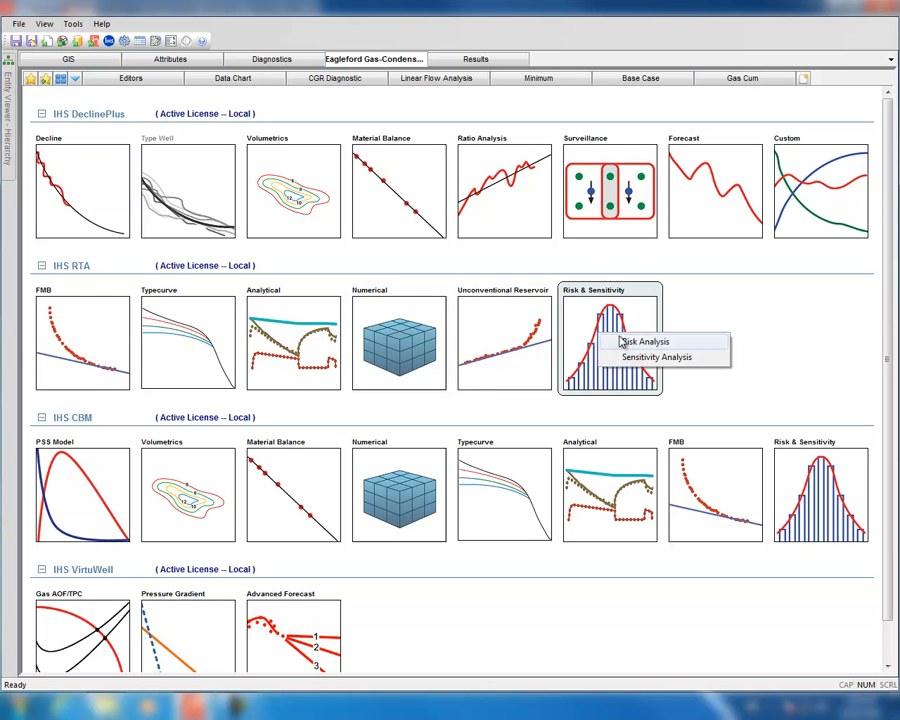
{"action": "left_click", "coordinate": [632, 342]}
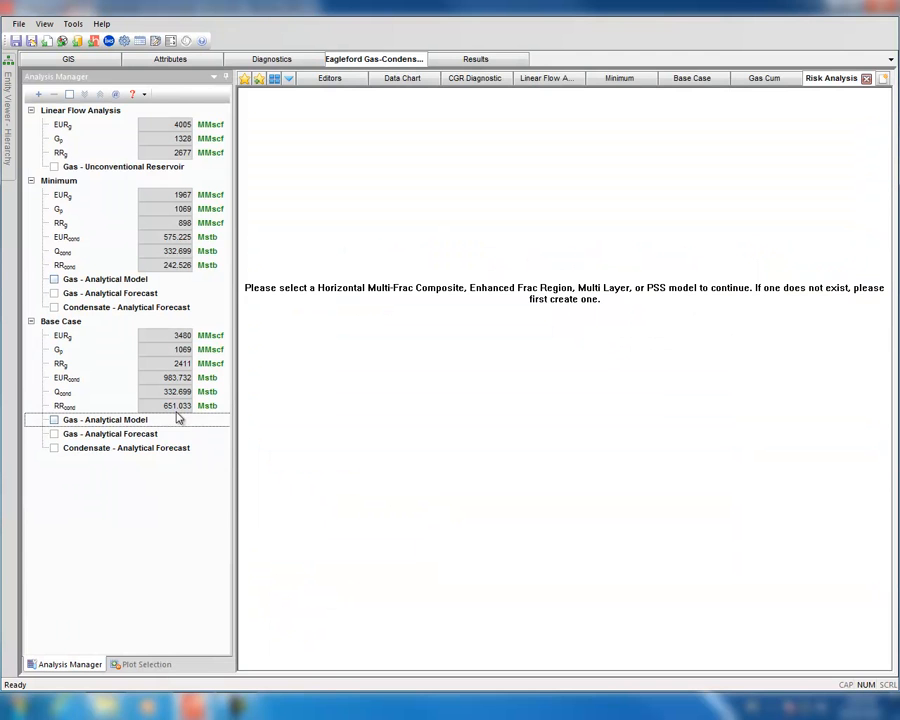
{"action": "left_click", "coordinate": [54, 421]}
{"action": "left_click", "coordinate": [54, 421]}
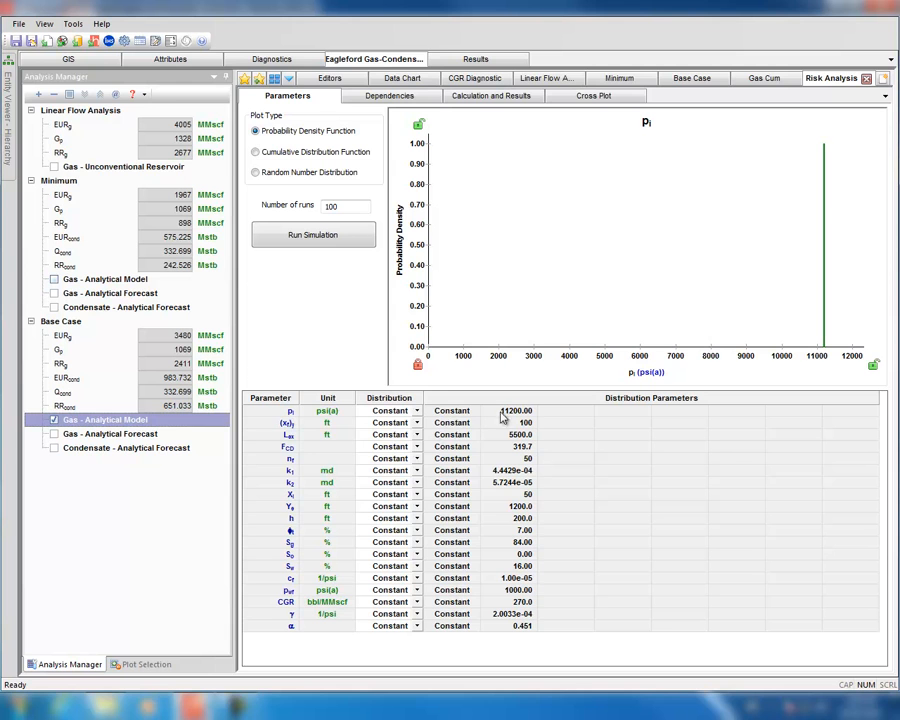
Give the fracture half-length (xf)y a Uniform distribution from 100 to 400 ft, checking the minimum against the Linear Flow Analysis.
{"action": "left_click", "coordinate": [417, 423]}
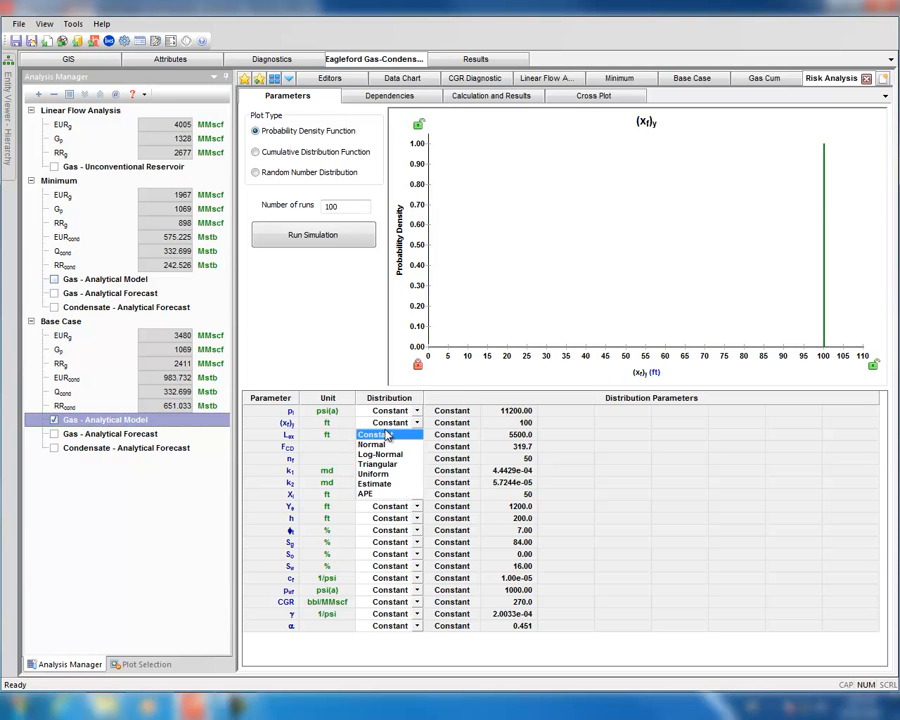
{"action": "left_click", "coordinate": [375, 474]}
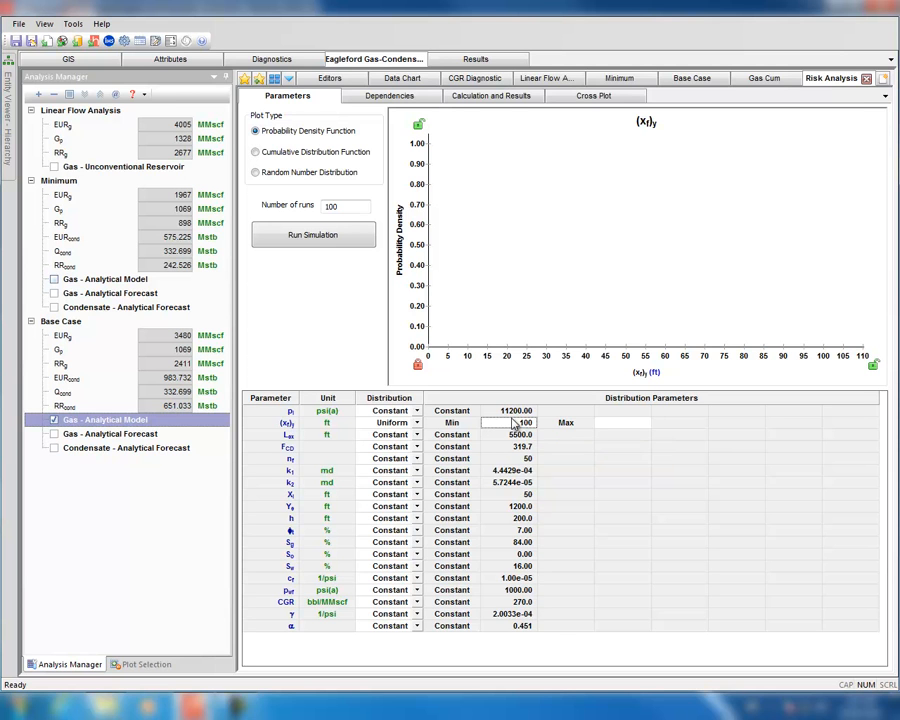
{"action": "left_click", "coordinate": [550, 80]}
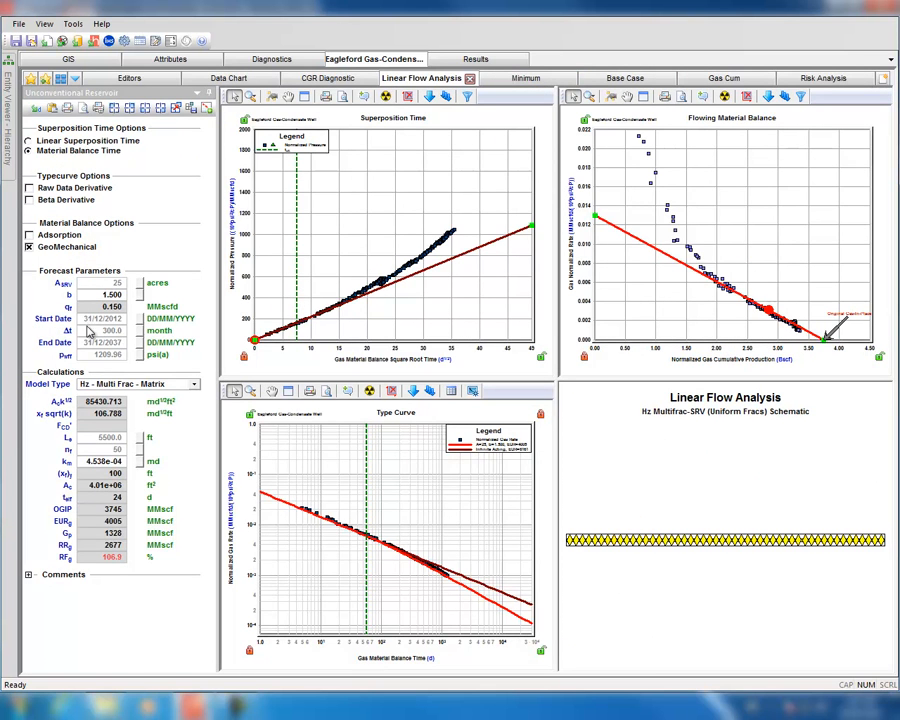
{"action": "left_click", "coordinate": [113, 475]}
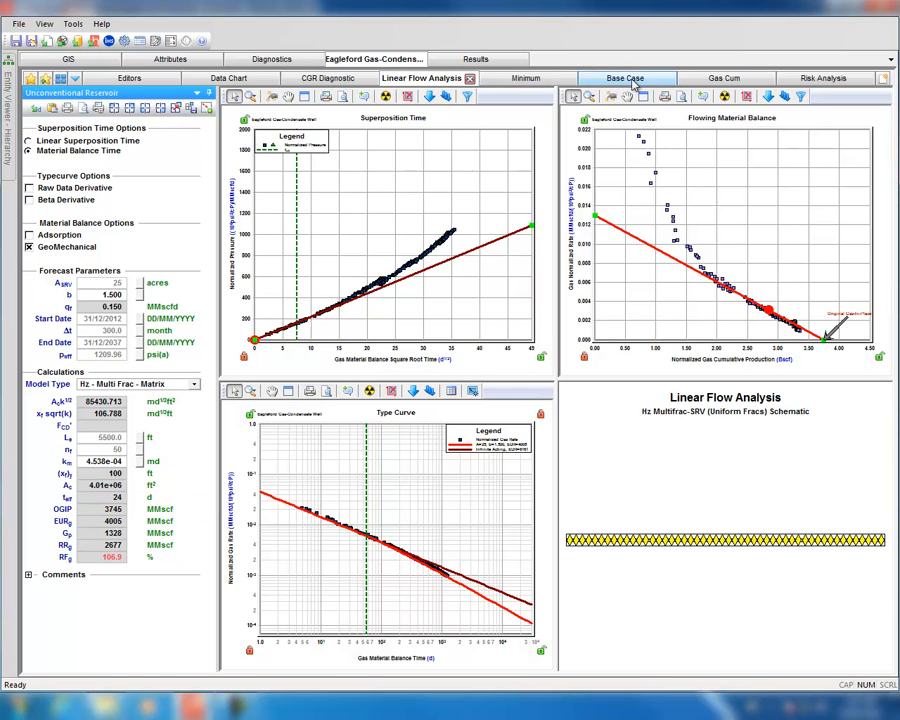
{"action": "left_click", "coordinate": [816, 84]}
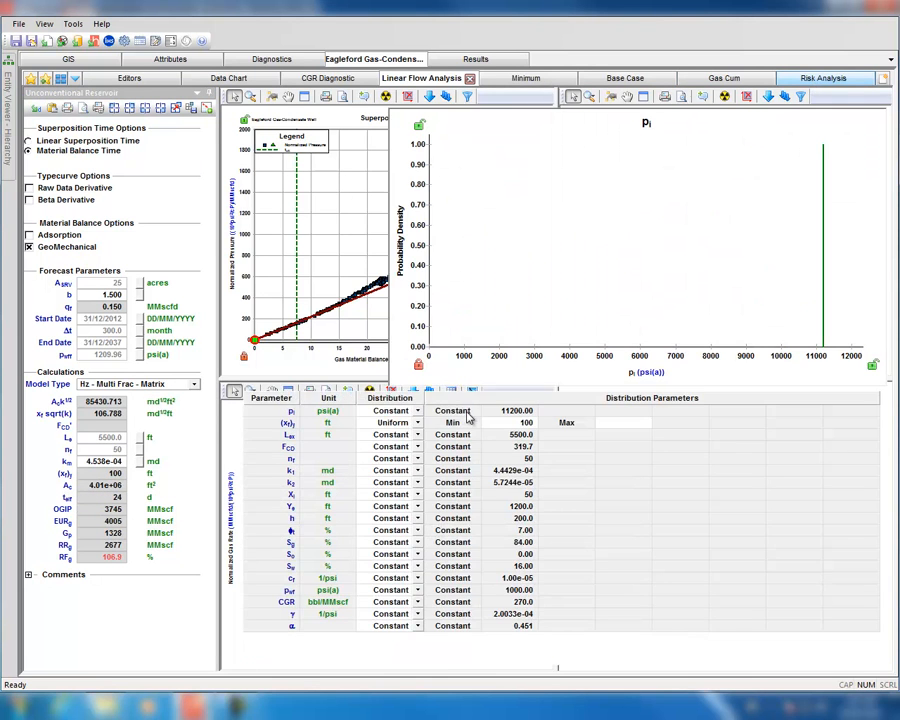
{"action": "left_click", "coordinate": [613, 423]}
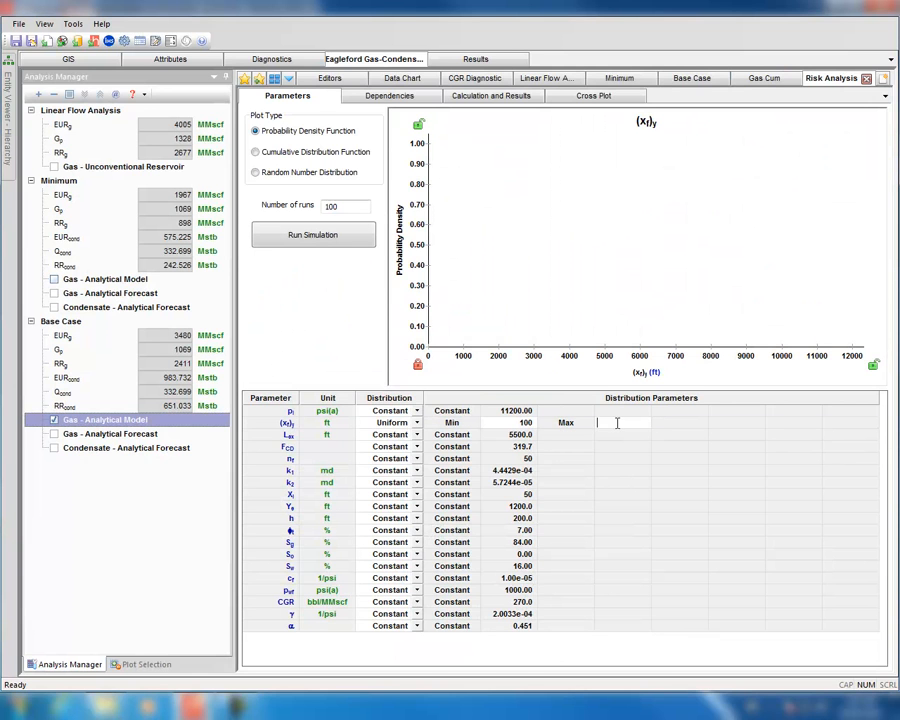
{"action": "type", "text": "400"}
{"action": "left_click", "coordinate": [552, 437]}
{"action": "left_click", "coordinate": [620, 426]}
{"action": "left_click", "coordinate": [640, 424]}
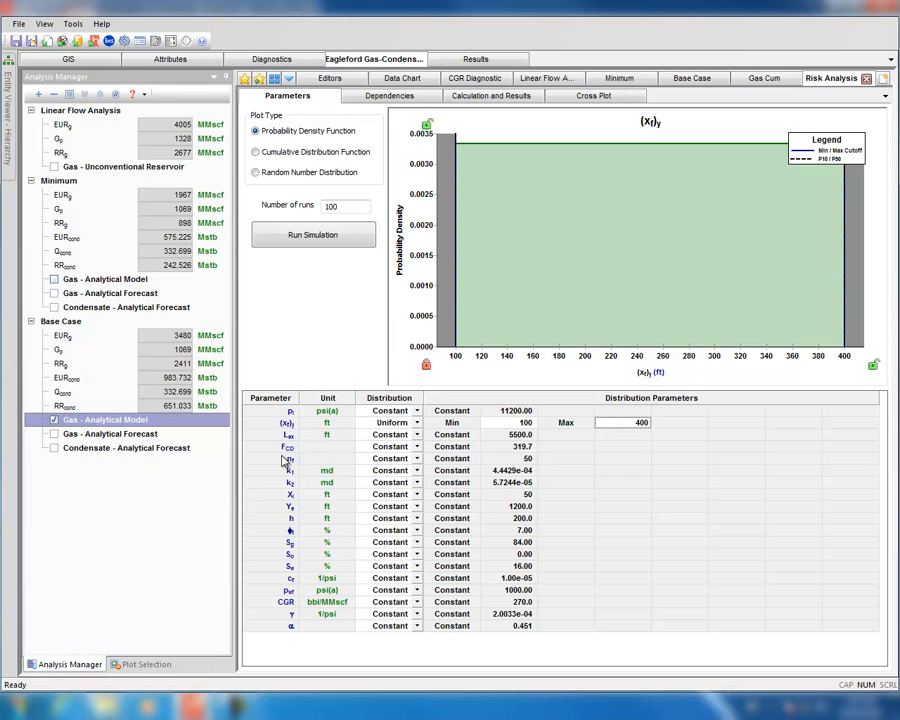
Set FCD to APE and give nf a Triangular distribution with minimum 20, mode 40 and maximum 80.
{"action": "left_click", "coordinate": [416, 447]}
{"action": "left_click", "coordinate": [366, 517]}
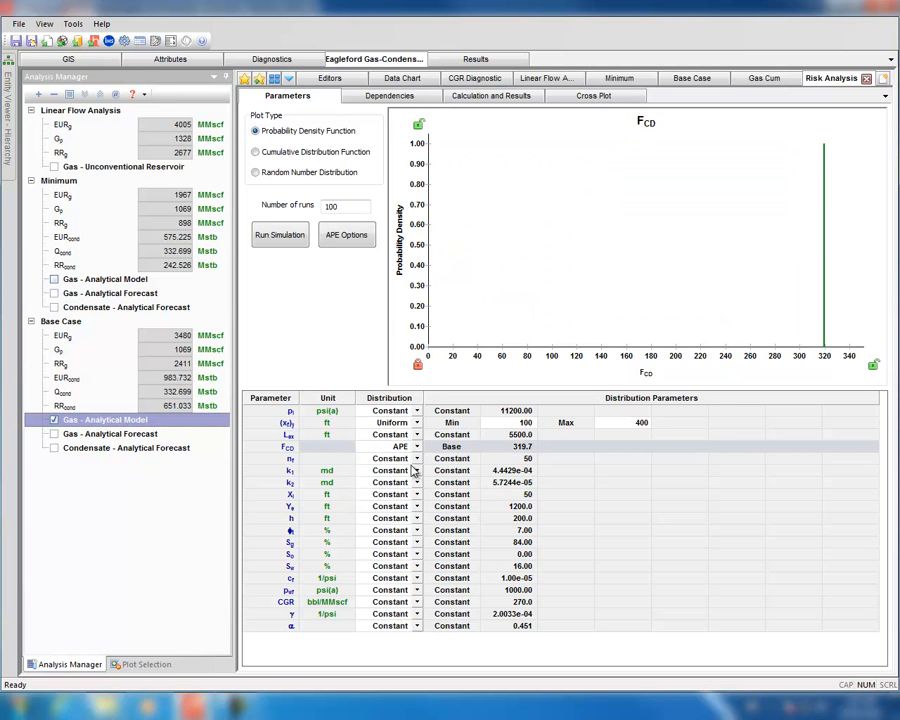
{"action": "left_click", "coordinate": [417, 458]}
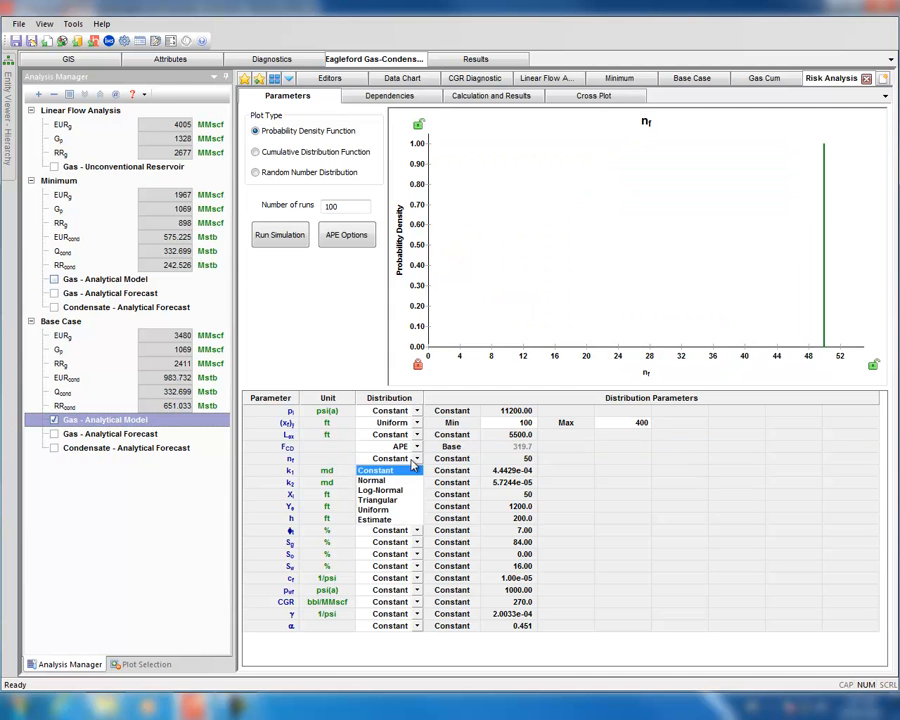
{"action": "left_click", "coordinate": [378, 500]}
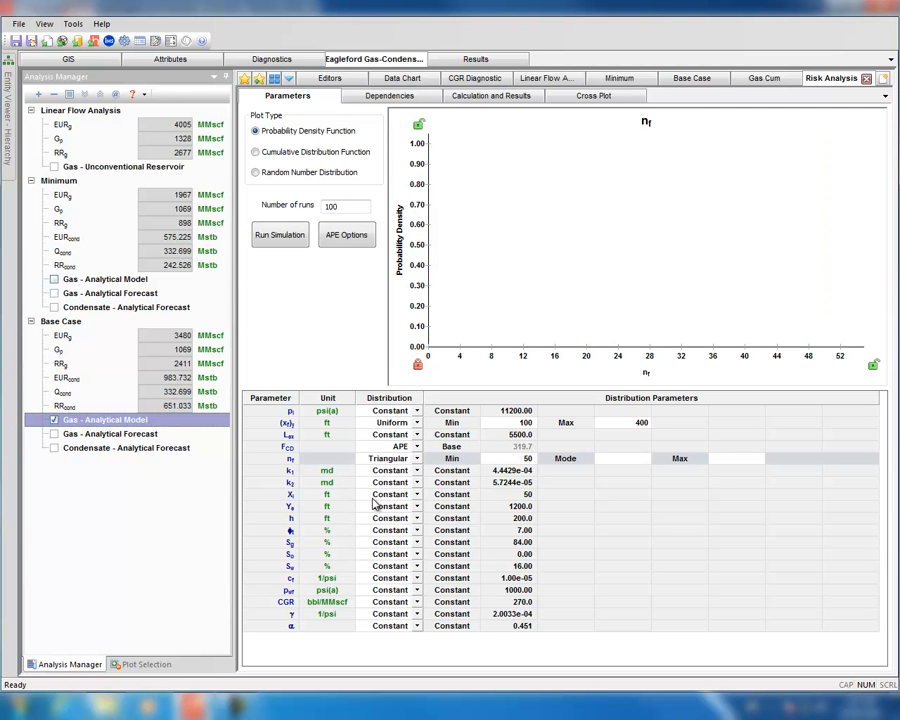
{"action": "left_click", "coordinate": [510, 458]}
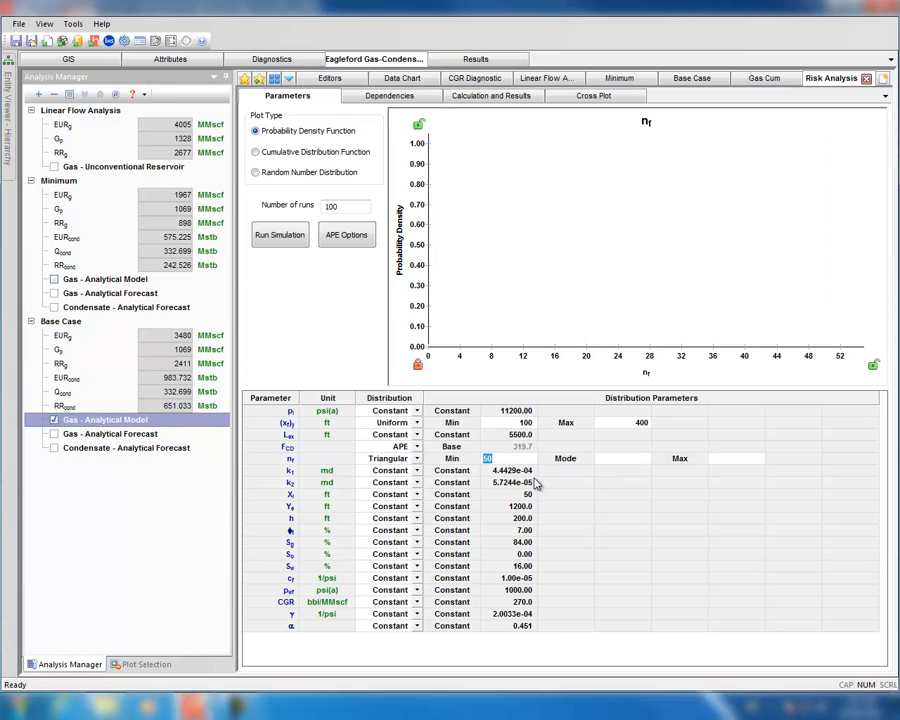
{"action": "type", "text": "20"}
{"action": "left_click", "coordinate": [622, 458]}
{"action": "type", "text": "40"}
{"action": "left_click", "coordinate": [726, 462]}
{"action": "left_click", "coordinate": [727, 463]}
{"action": "key", "text": "Return"}
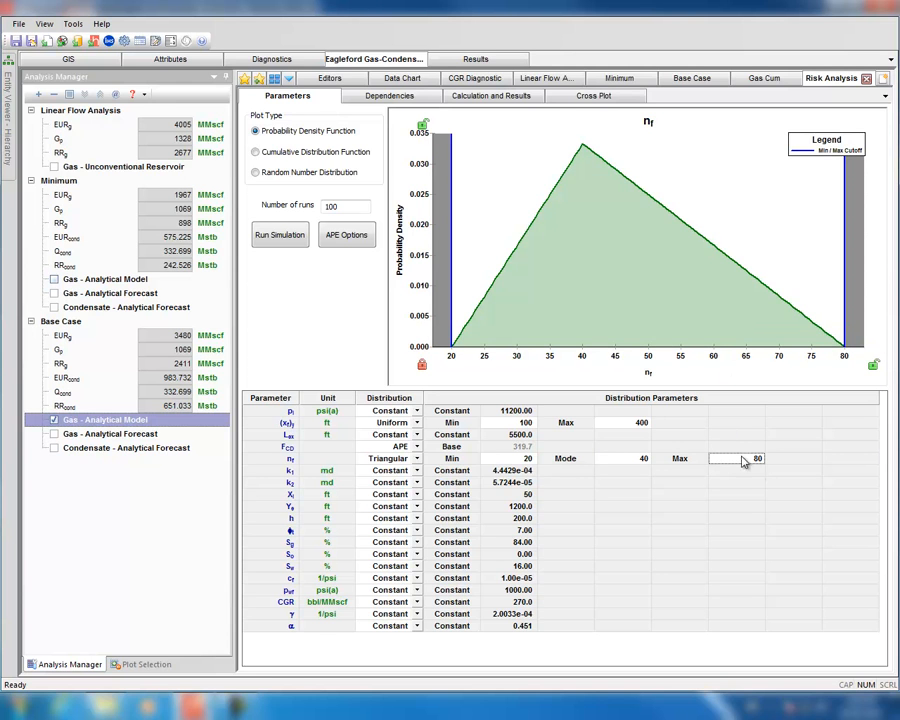
Set the distributions of k1, k2 and XI to APE, leaving the reservoir width Ye constant.
{"action": "left_click", "coordinate": [395, 470]}
{"action": "left_click", "coordinate": [364, 541]}
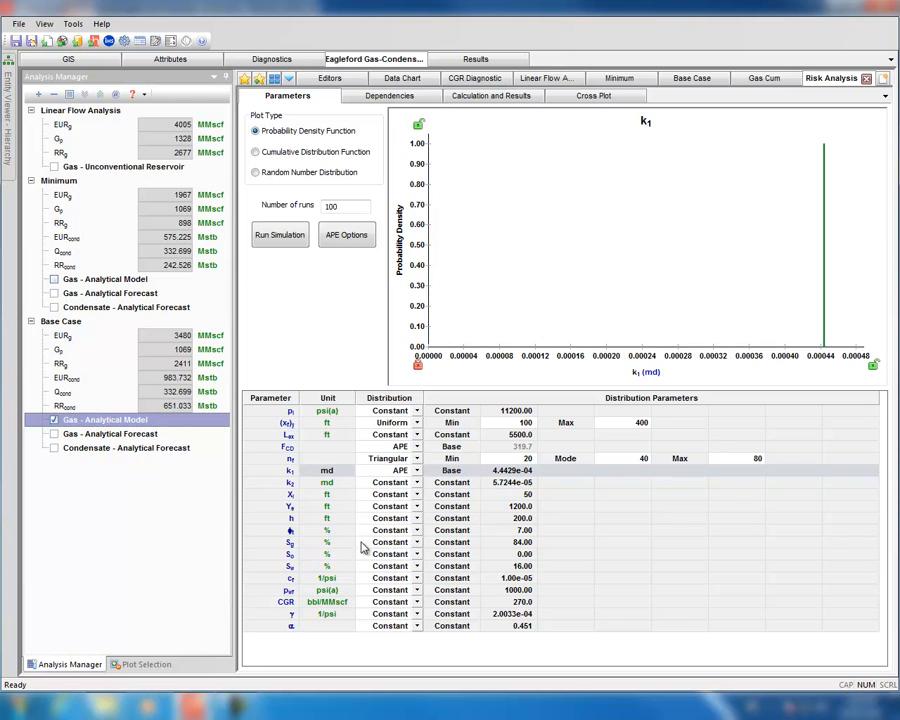
{"action": "left_click", "coordinate": [418, 483]}
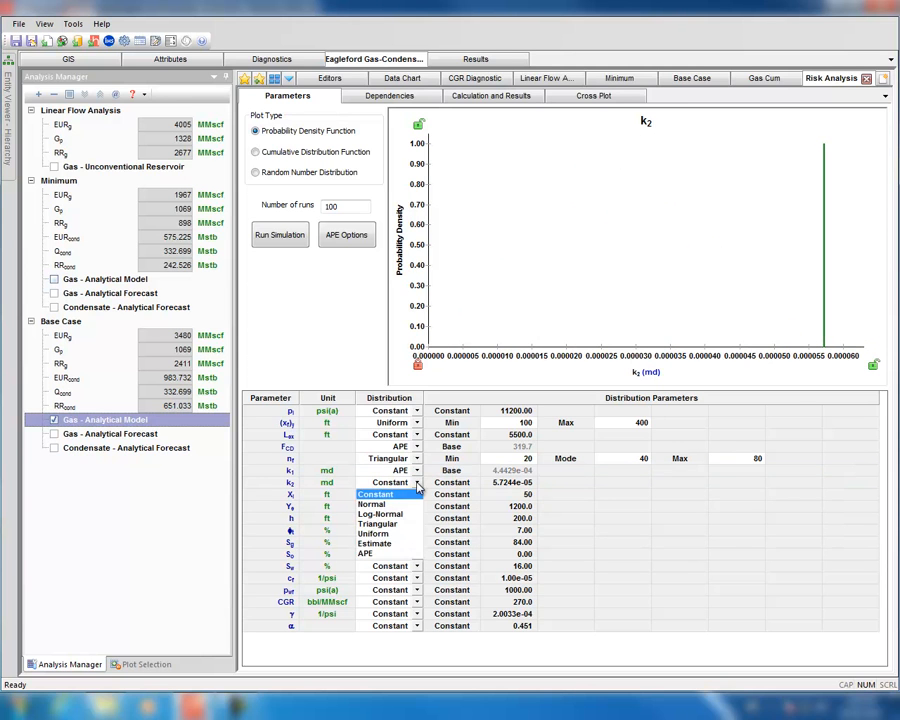
{"action": "left_click", "coordinate": [366, 554]}
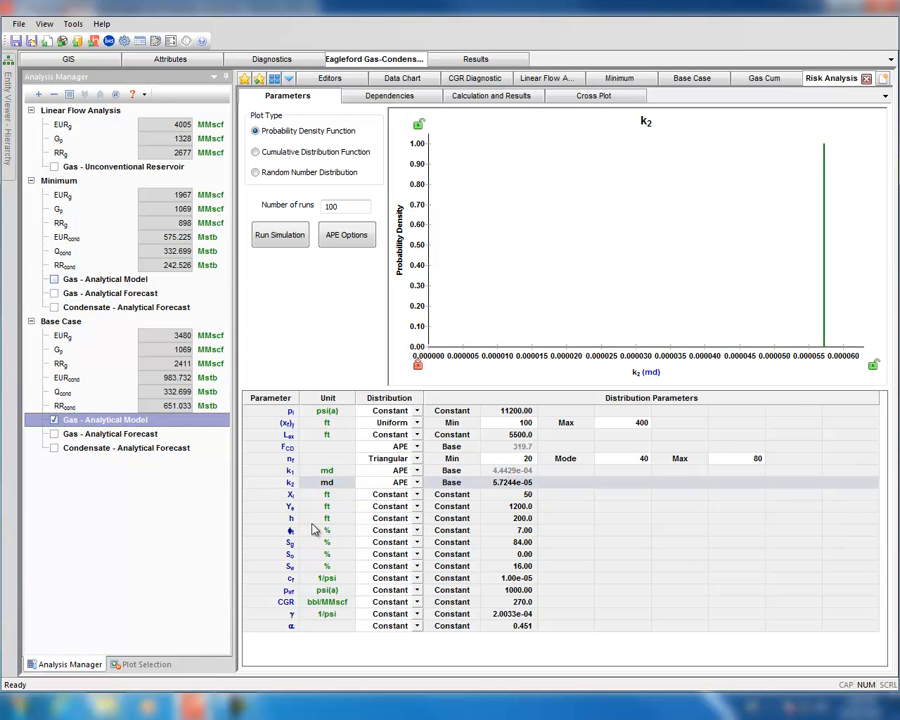
{"action": "left_click", "coordinate": [417, 494]}
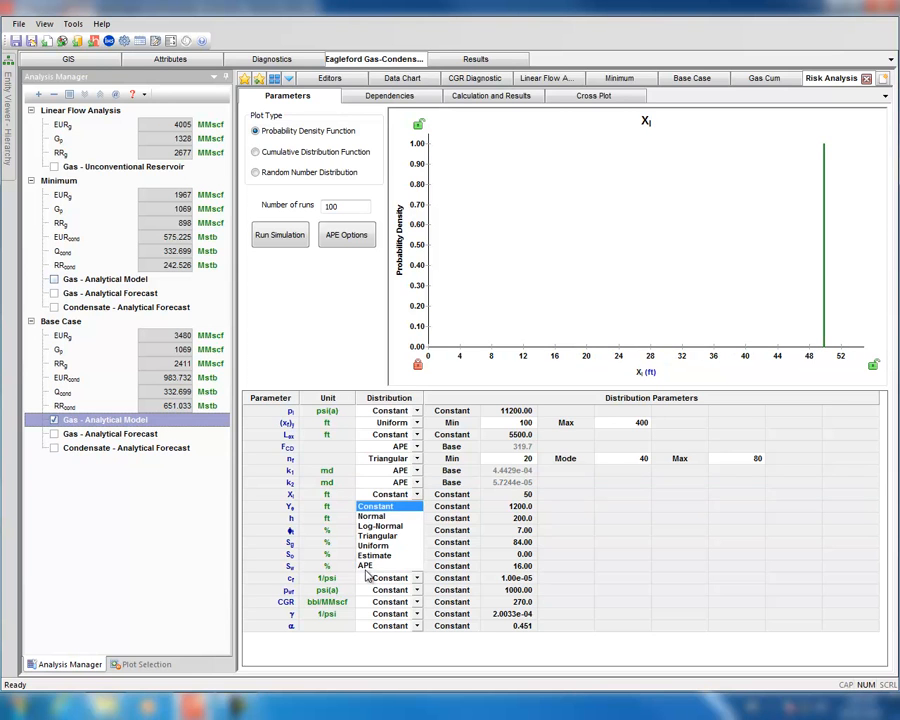
{"action": "left_click", "coordinate": [366, 566]}
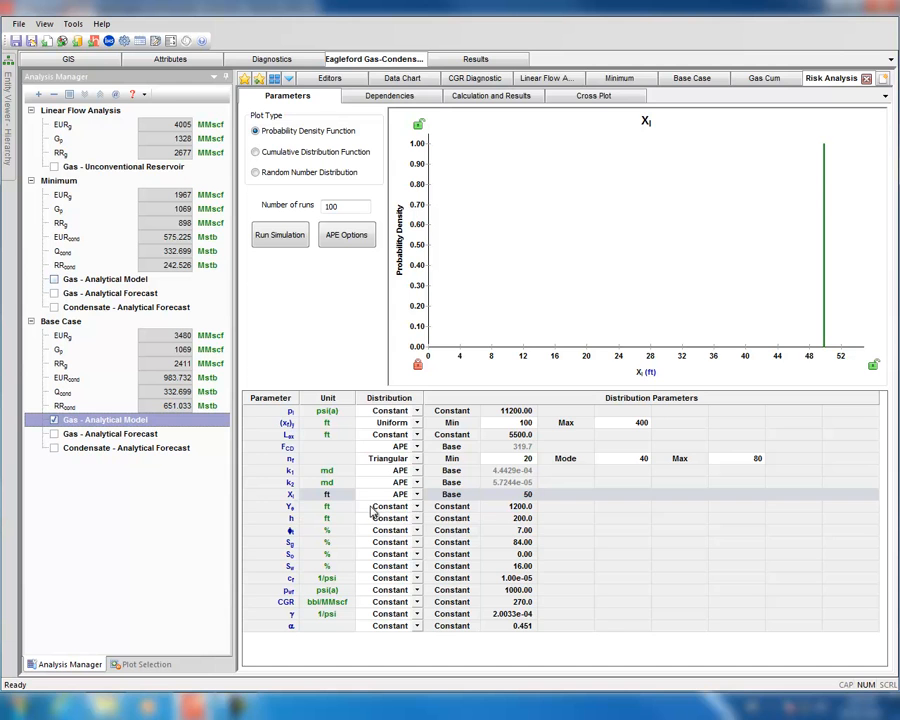
{"action": "left_click", "coordinate": [503, 506]}
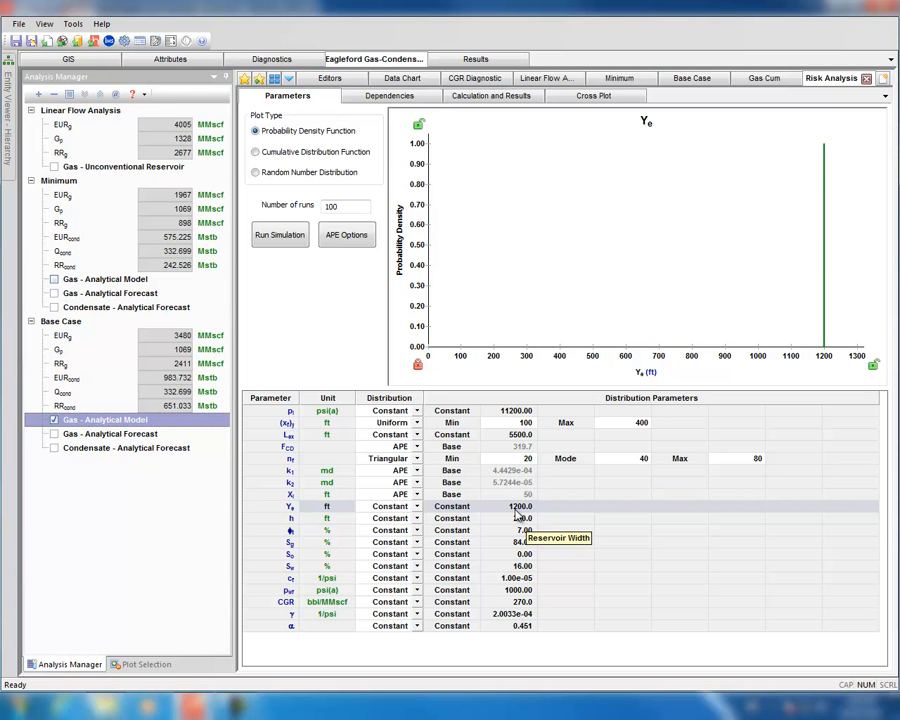
Give the net pay h a Triangular distribution with minimum 100, mode 200 and maximum 300 ft.
{"action": "left_click", "coordinate": [418, 520]}
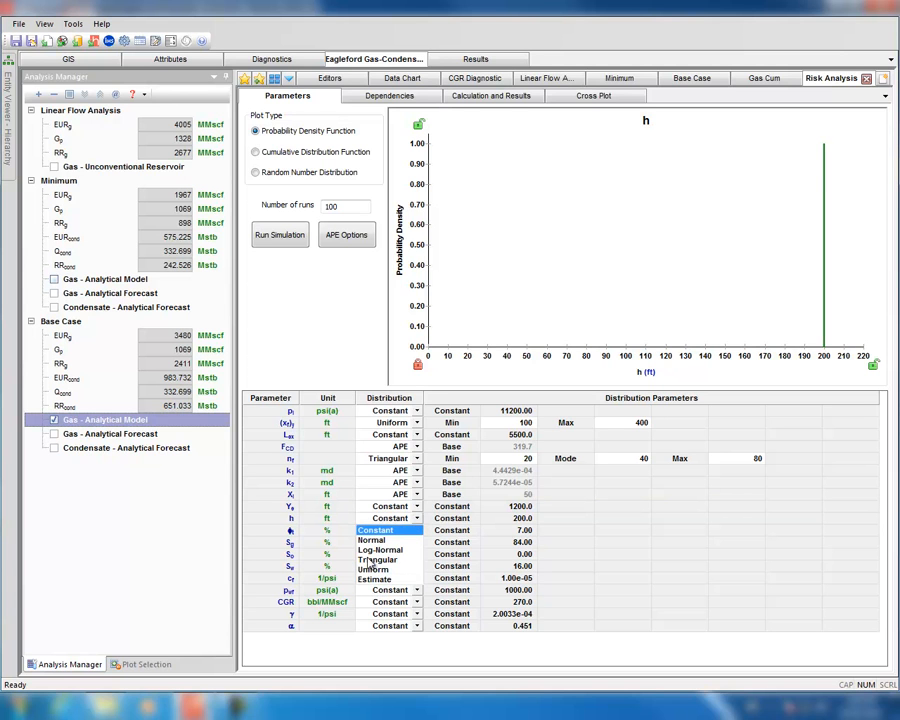
{"action": "left_click", "coordinate": [395, 560]}
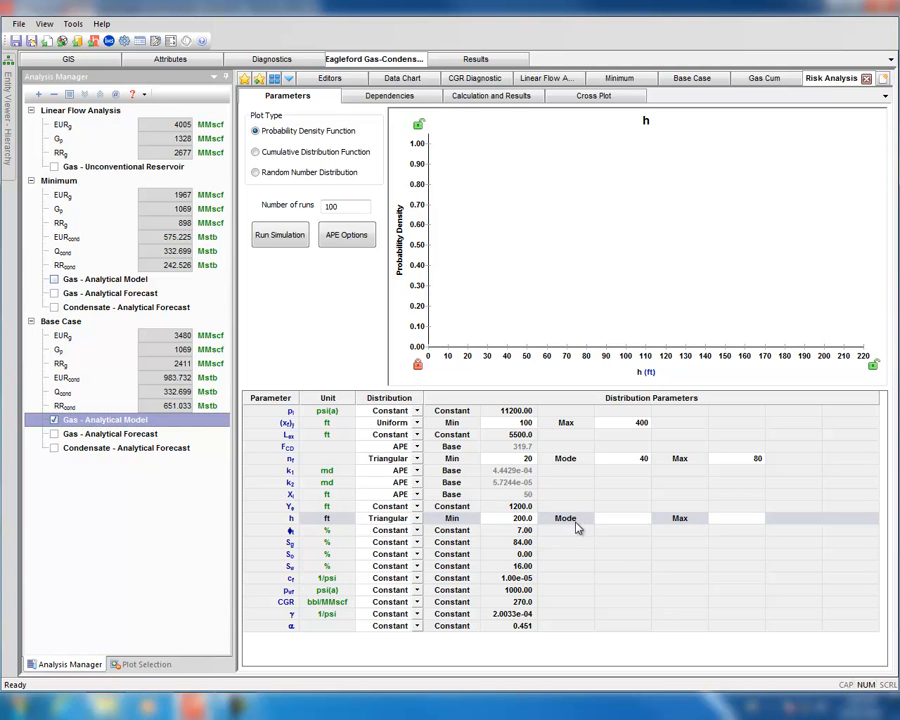
{"action": "left_click", "coordinate": [612, 522]}
{"action": "left_click", "coordinate": [615, 518]}
{"action": "type", "text": "200"}
{"action": "left_click", "coordinate": [510, 520]}
{"action": "type", "text": "100"}
{"action": "left_click", "coordinate": [645, 522]}
{"action": "left_click", "coordinate": [712, 521]}
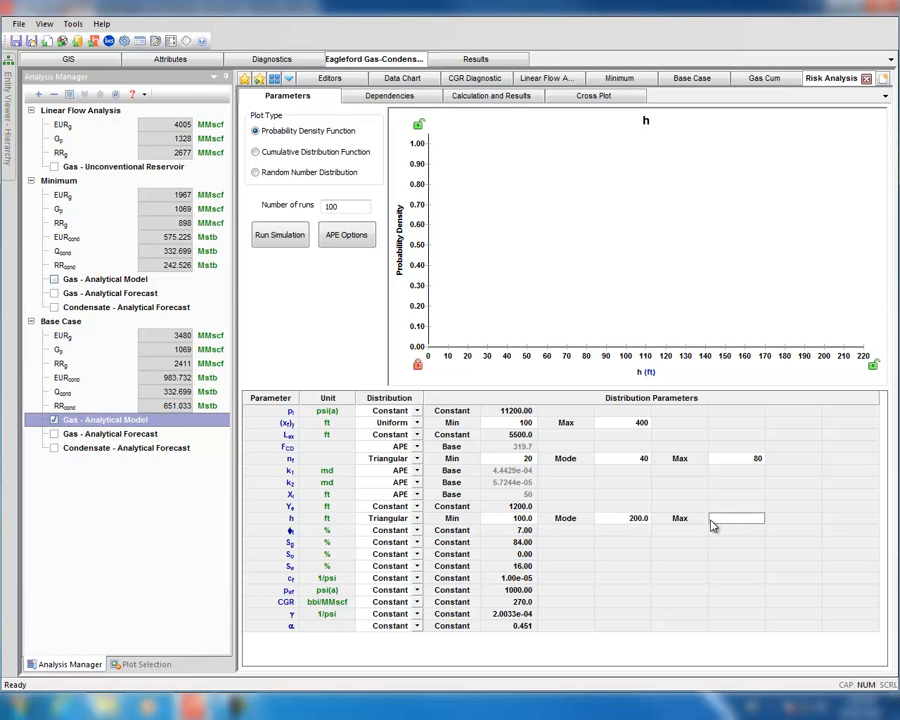
{"action": "left_click", "coordinate": [714, 520]}
{"action": "type", "text": "300"}
{"action": "left_click", "coordinate": [645, 520]}
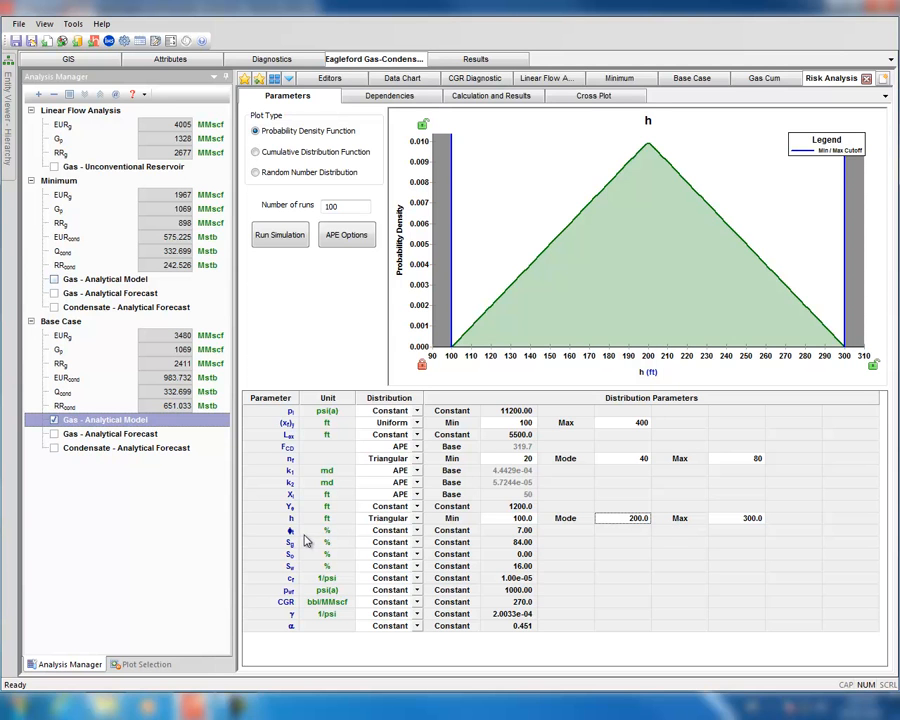
Give the total porosity a Triangular distribution with minimum 4, mode 7 and maximum 10 %.
{"action": "left_click", "coordinate": [418, 532]}
{"action": "left_click", "coordinate": [418, 532]}
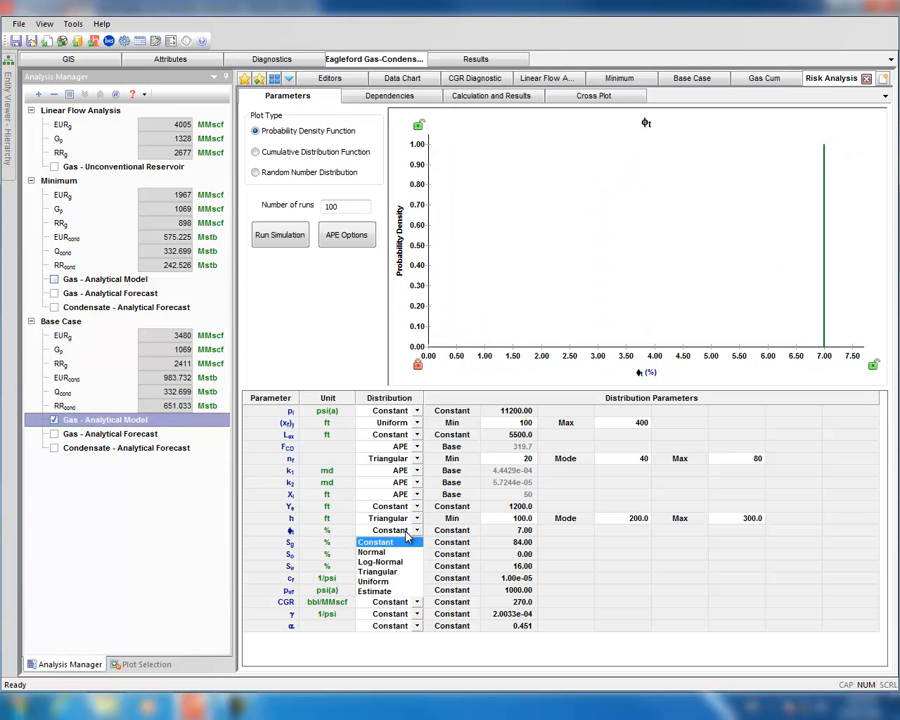
{"action": "left_click", "coordinate": [372, 578]}
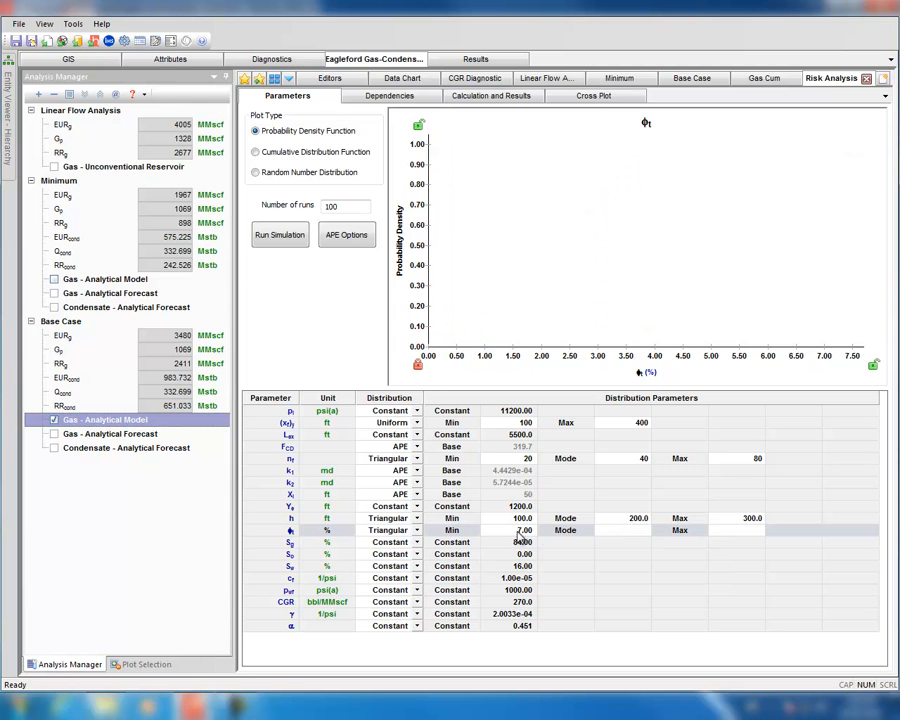
{"action": "left_click", "coordinate": [617, 533]}
{"action": "type", "text": "7"}
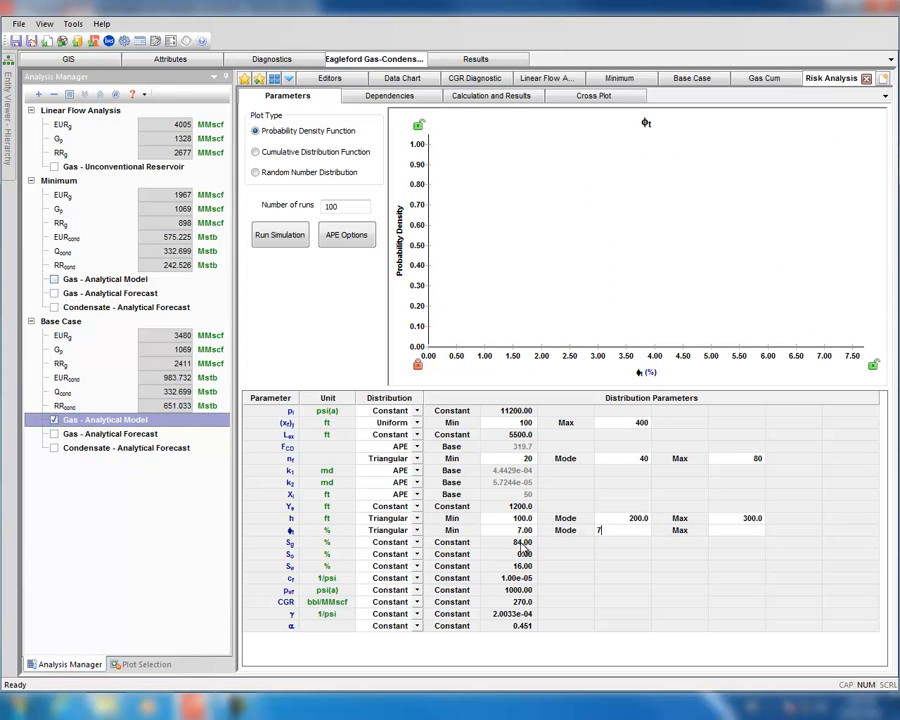
{"action": "left_click", "coordinate": [520, 530]}
{"action": "type", "text": "4"}
{"action": "left_click", "coordinate": [733, 537]}
{"action": "type", "text": "10"}
{"action": "left_click", "coordinate": [626, 534]}
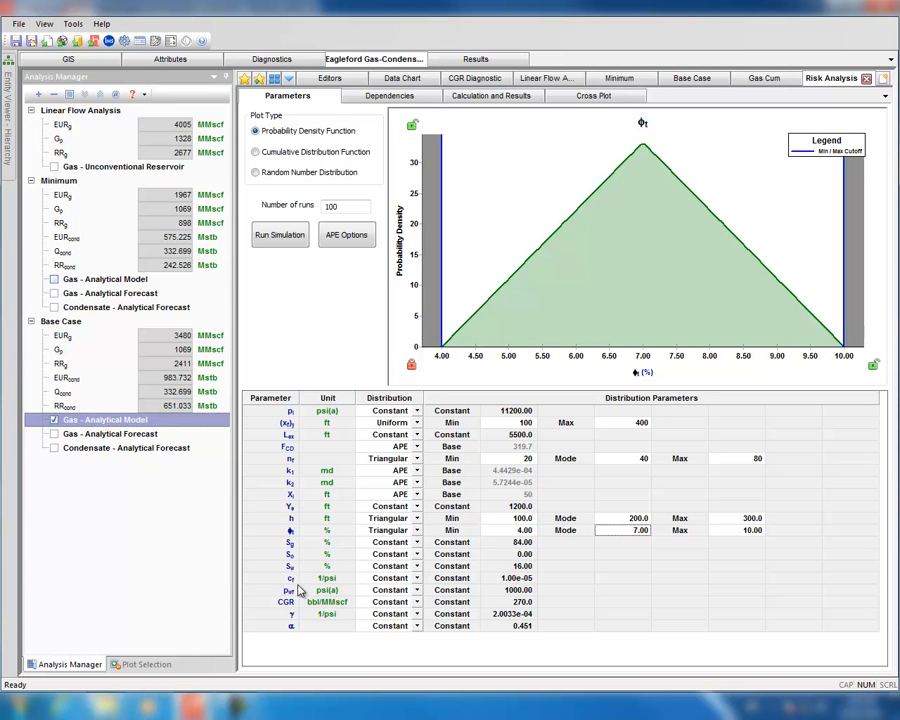
Give the formation compressibility cf a Uniform distribution from 5.00e-06 to 3.00e-05 1/psi, leaving the sandface pressure constant.
{"action": "left_click", "coordinate": [417, 580]}
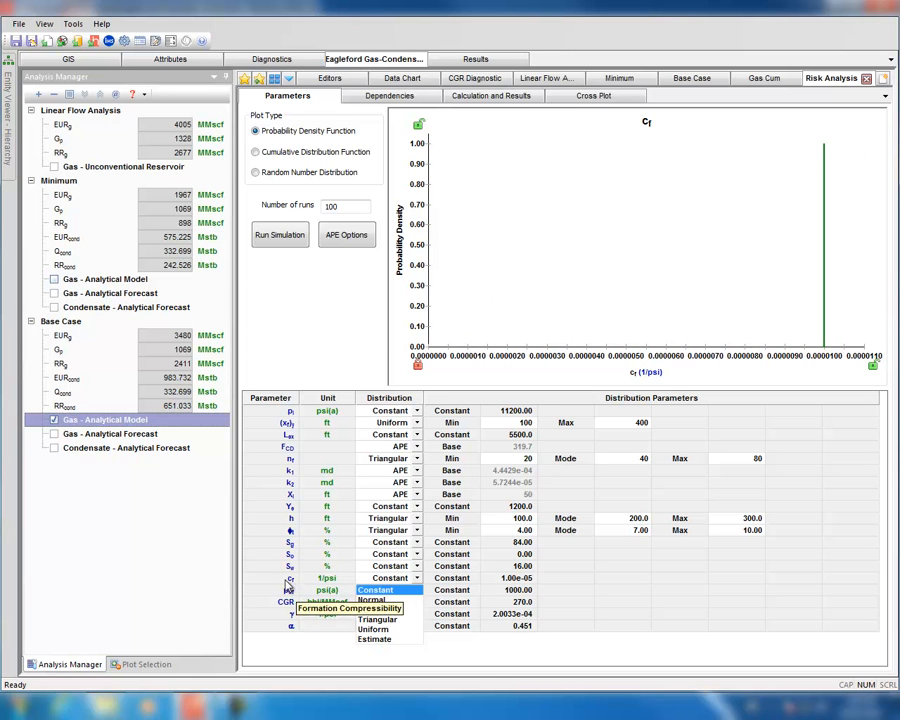
{"action": "left_click", "coordinate": [373, 629]}
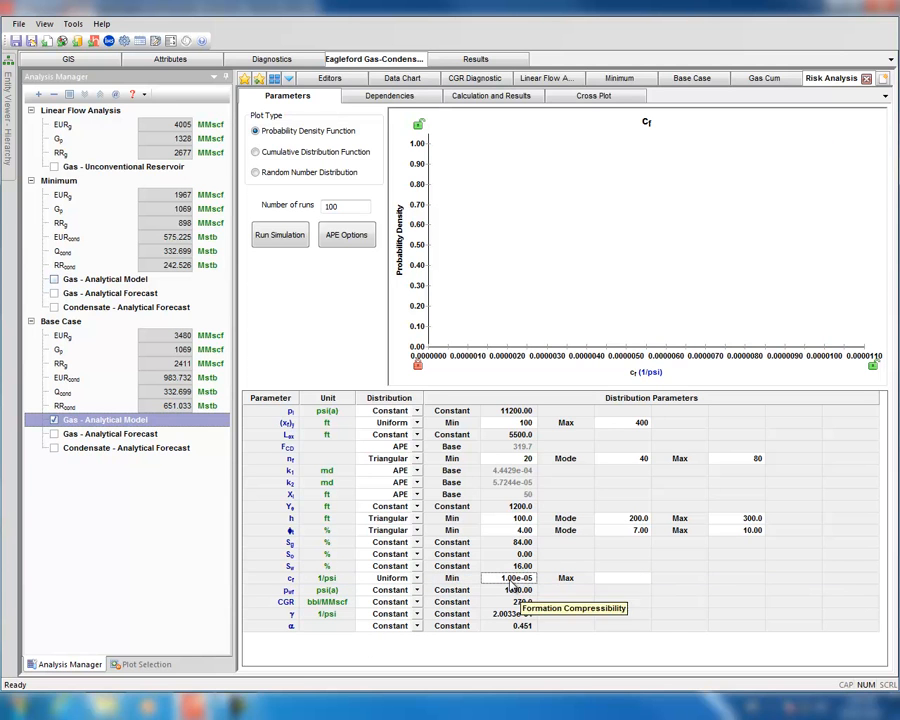
{"action": "left_click", "coordinate": [512, 578]}
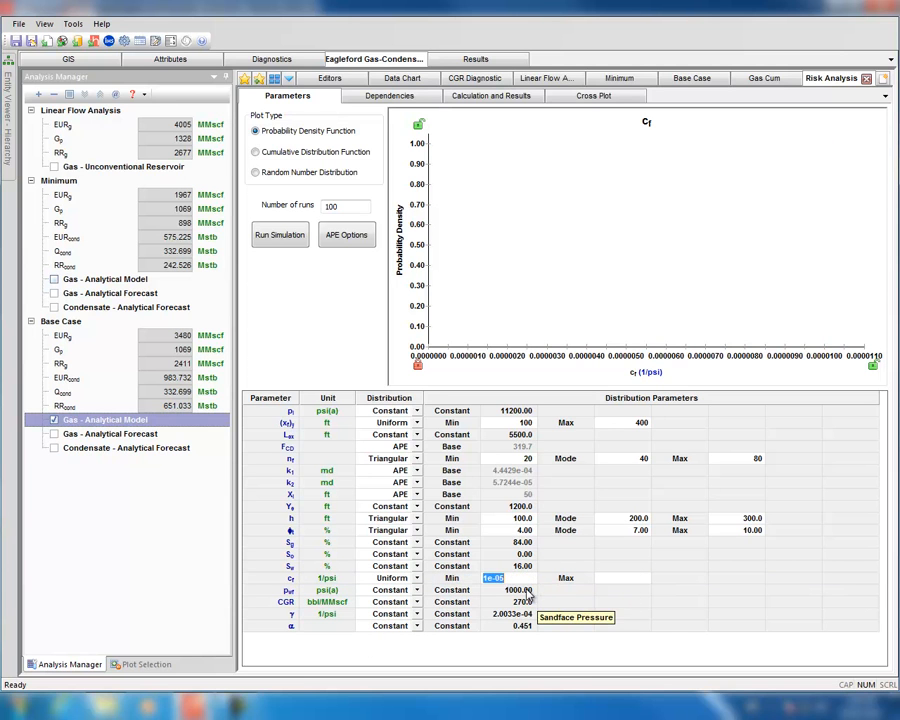
{"action": "type", "text": "00"}
{"action": "key", "text": "Return"}
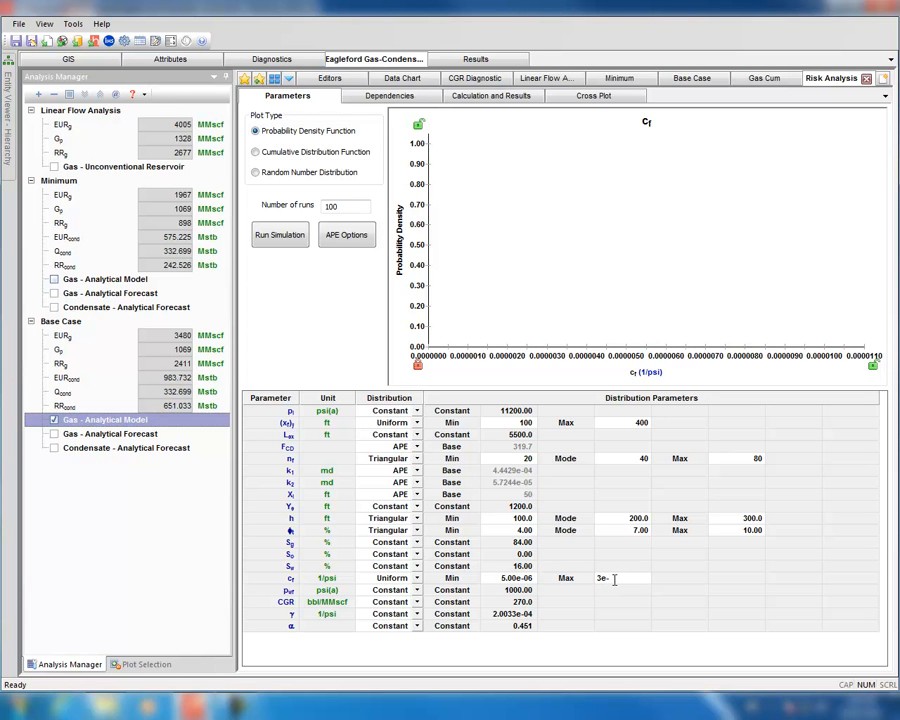
{"action": "key", "text": "Return"}
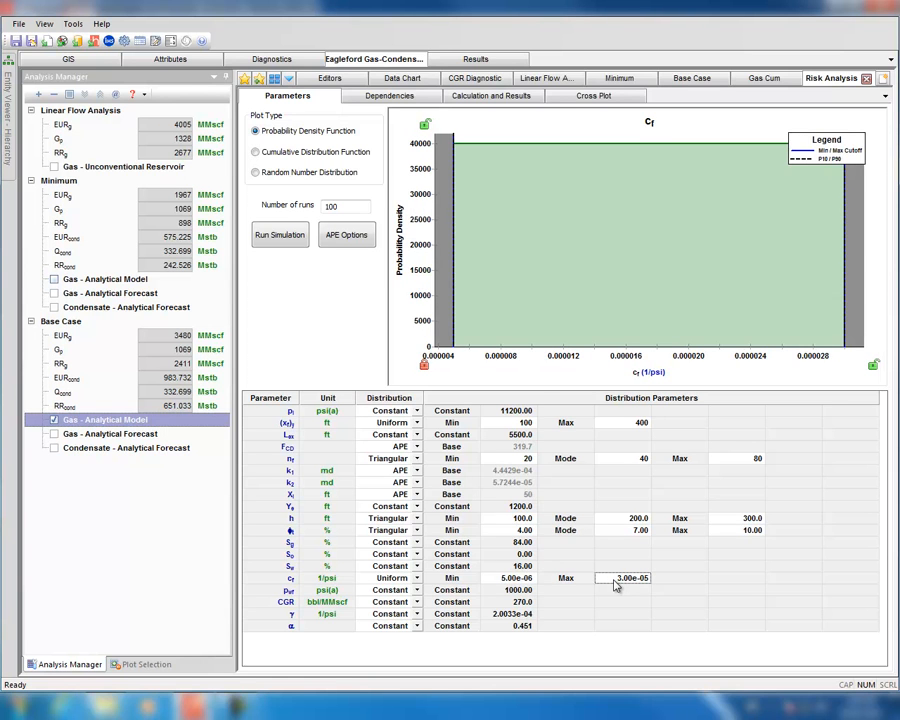
{"action": "left_click", "coordinate": [503, 582]}
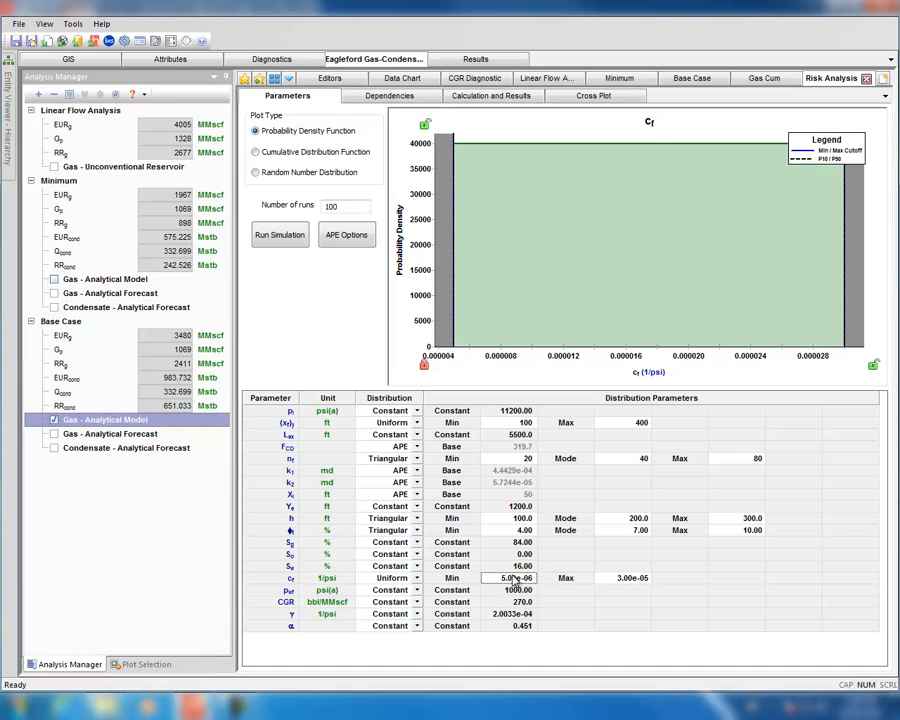
{"action": "left_click", "coordinate": [639, 584]}
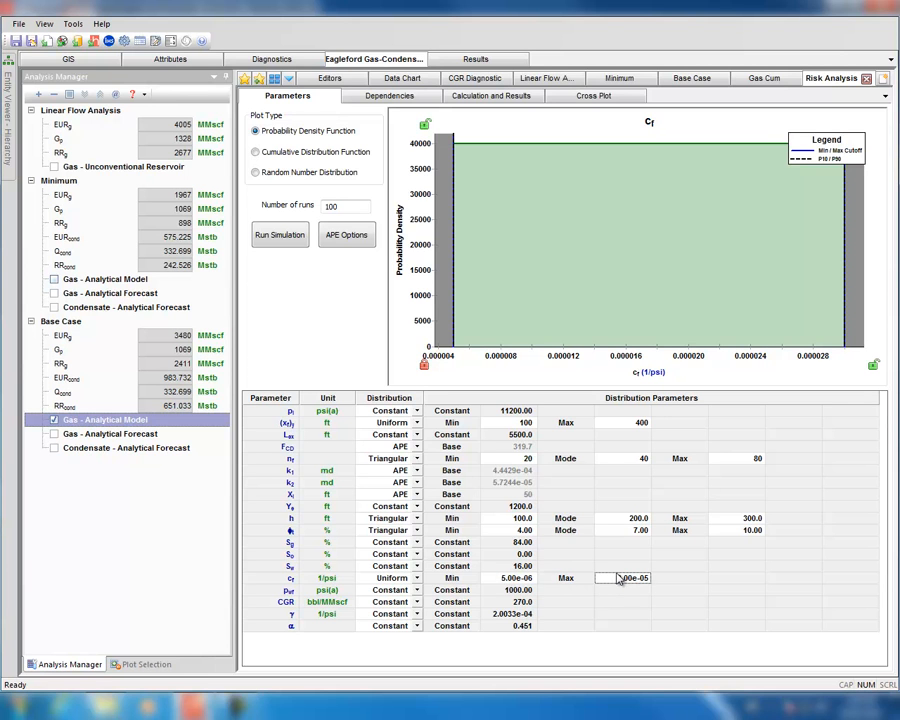
{"action": "left_click", "coordinate": [524, 591]}
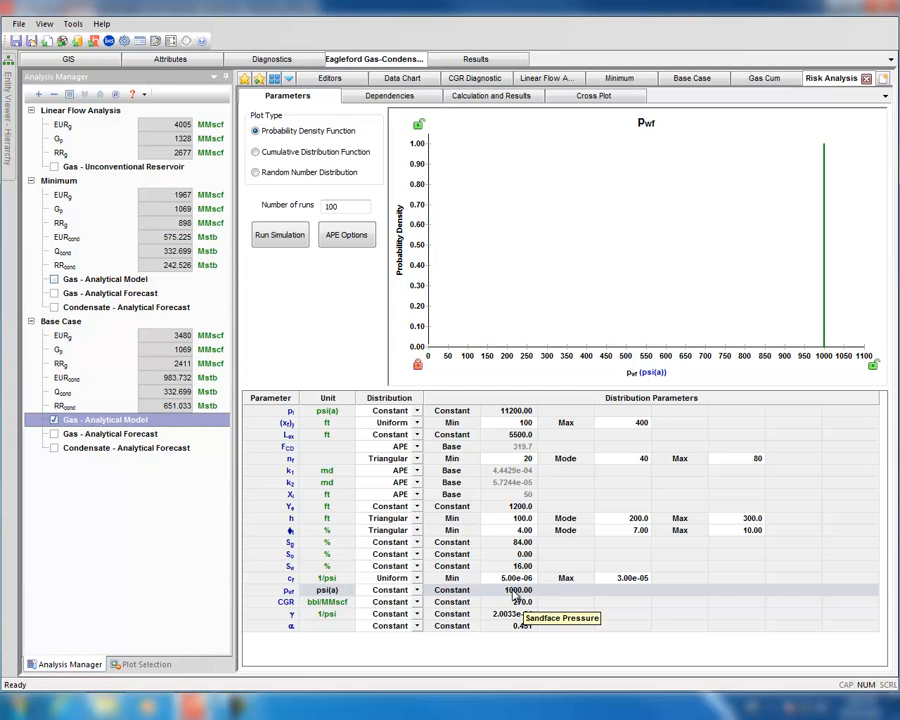
{"action": "left_click", "coordinate": [514, 591]}
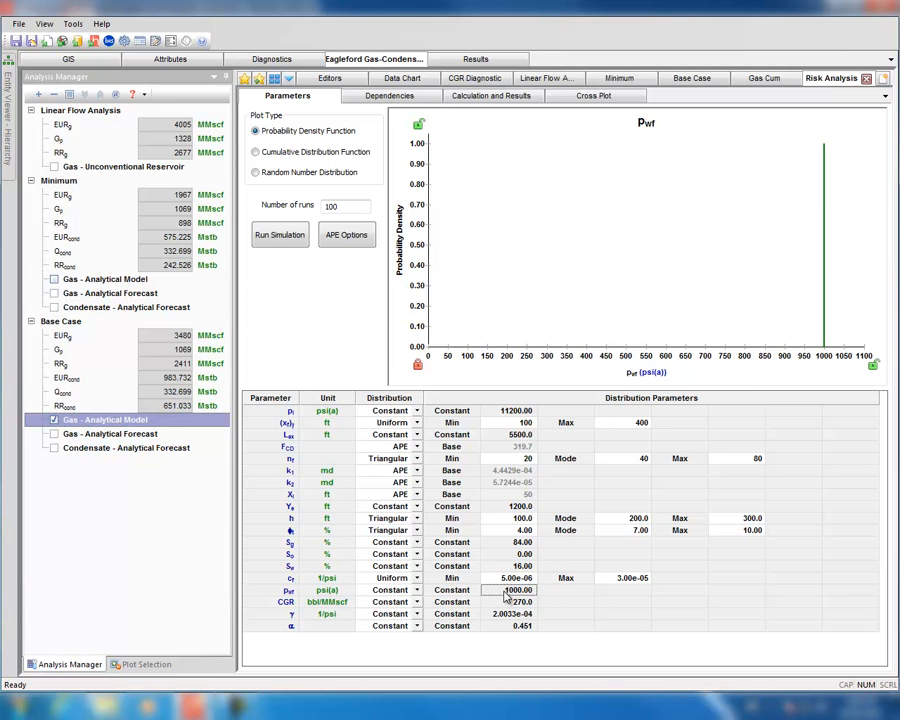
Give the condensate-gas ratio CGR a Uniform distribution from 50 to 270 bbl/MMscf.
{"action": "left_click", "coordinate": [400, 602]}
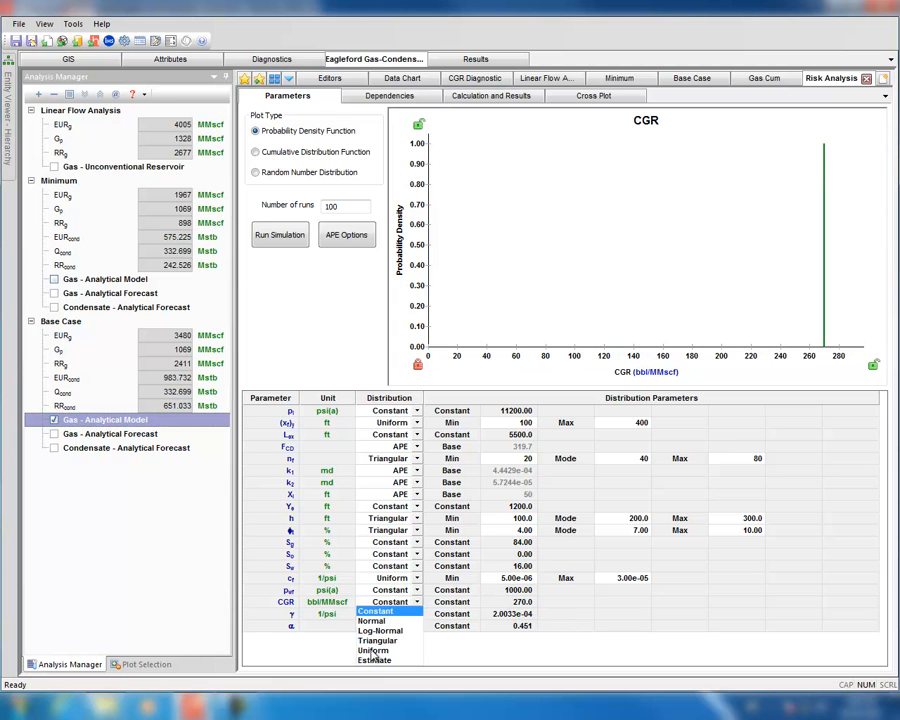
{"action": "left_click", "coordinate": [373, 650]}
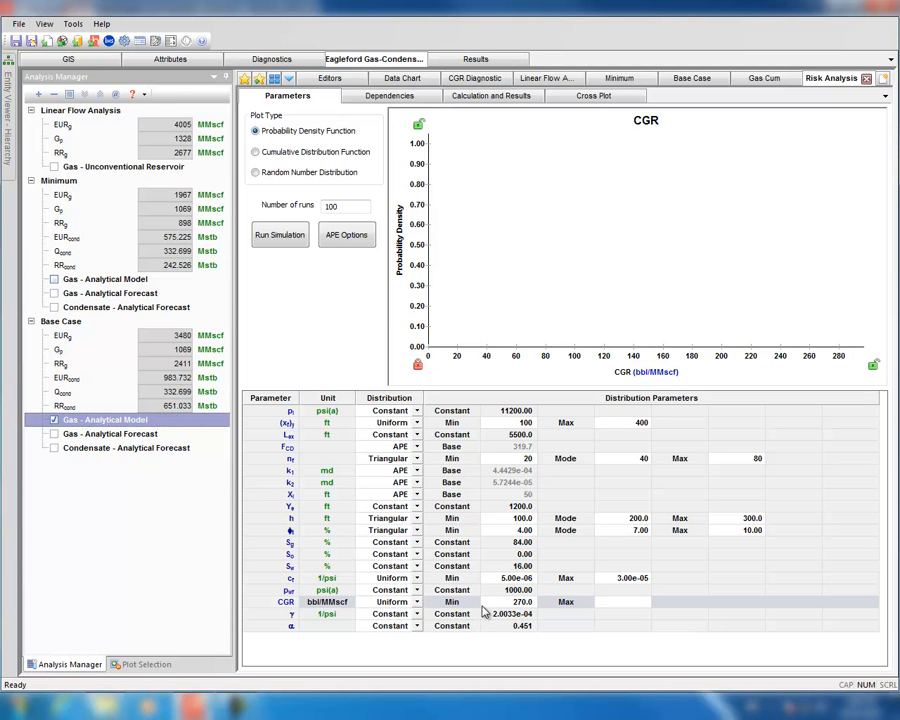
{"action": "left_click", "coordinate": [508, 605]}
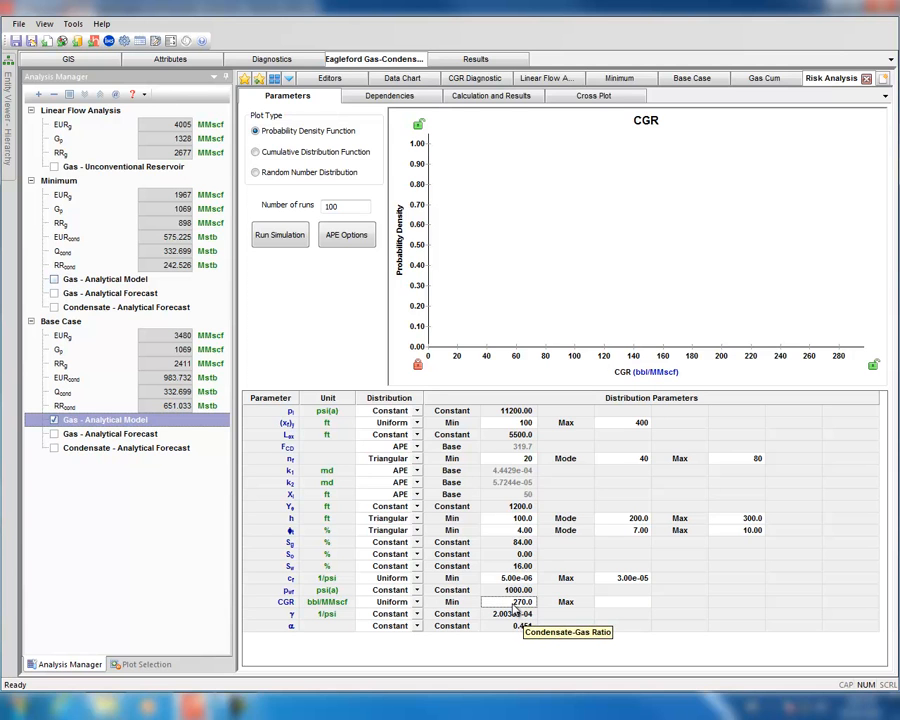
{"action": "left_click", "coordinate": [618, 603]}
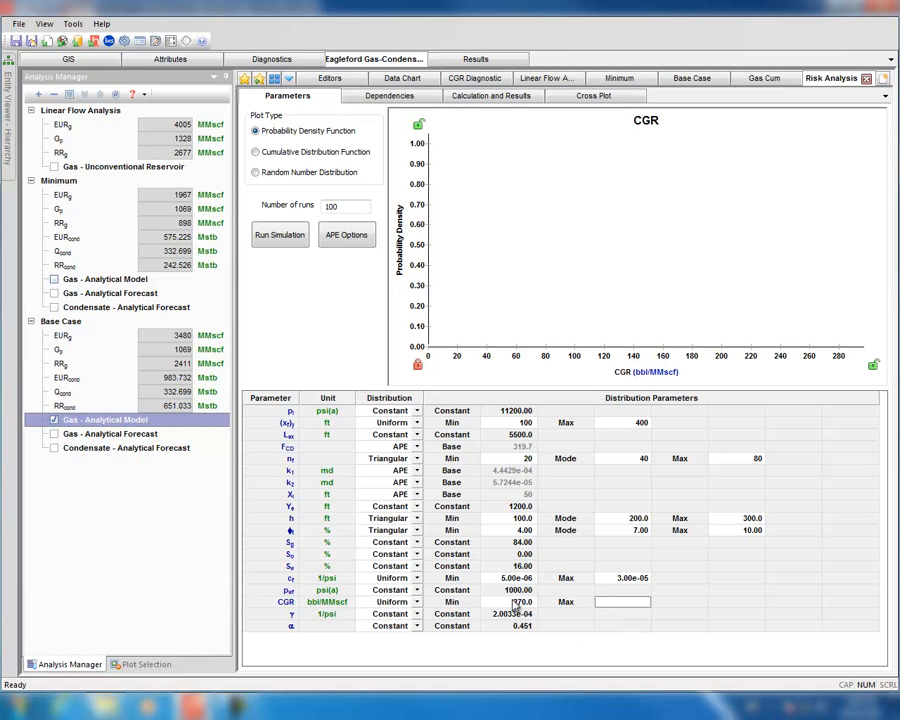
{"action": "type", "text": "270"}
{"action": "left_click", "coordinate": [516, 604]}
{"action": "left_click", "coordinate": [517, 604]}
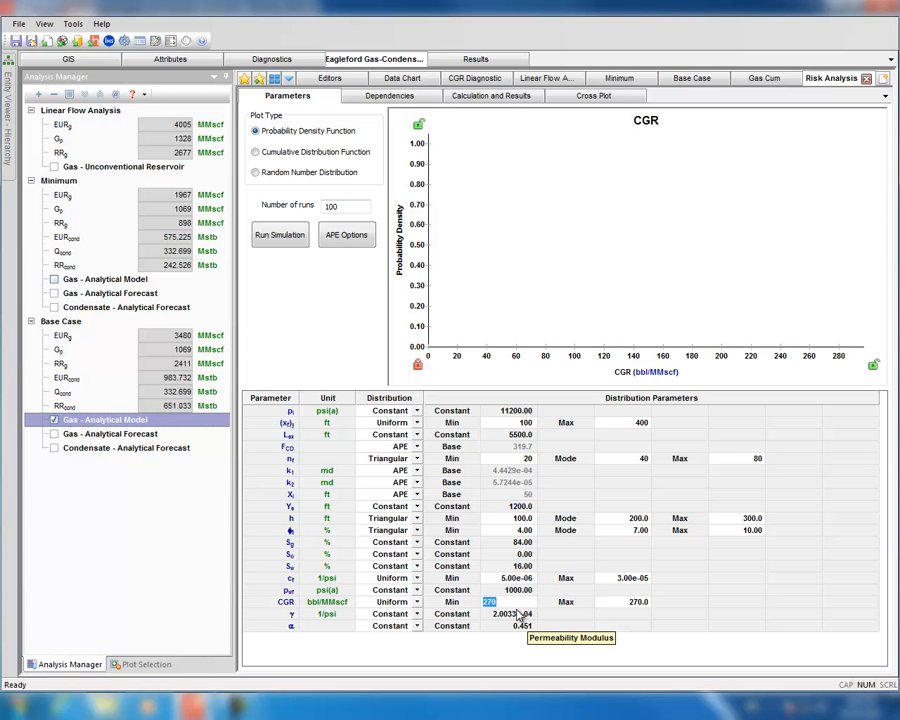
{"action": "type", "text": "50"}
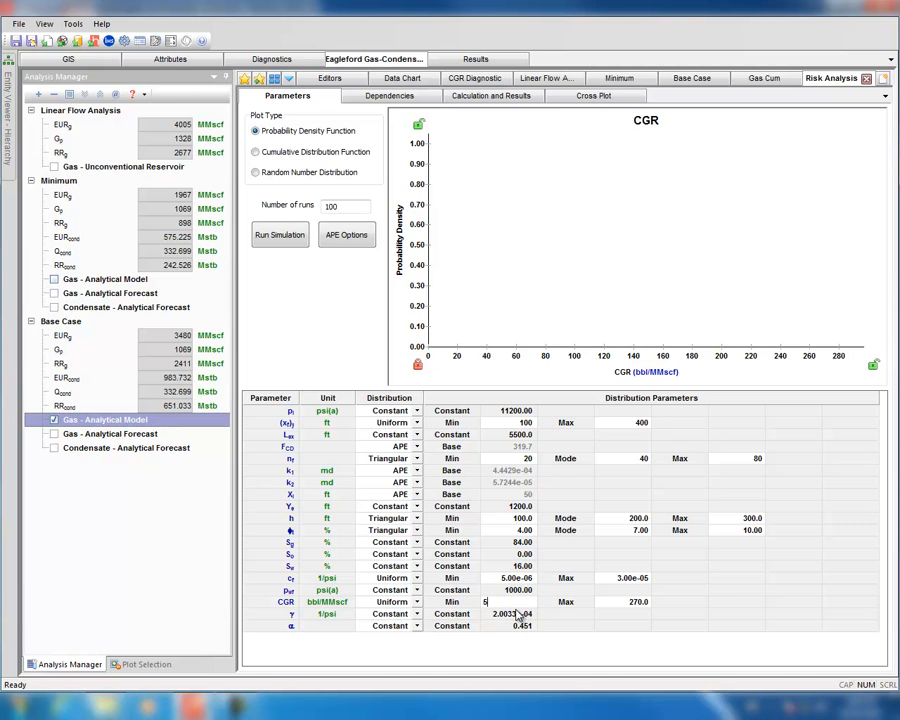
{"action": "key", "text": "Return"}
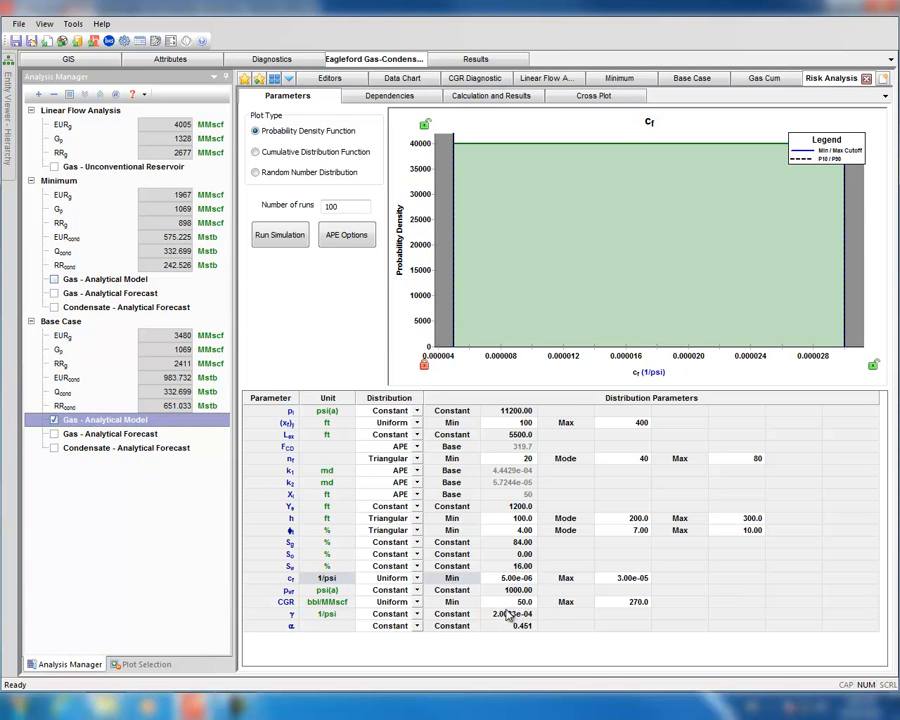
{"action": "left_click", "coordinate": [523, 604]}
{"action": "left_click", "coordinate": [612, 604]}
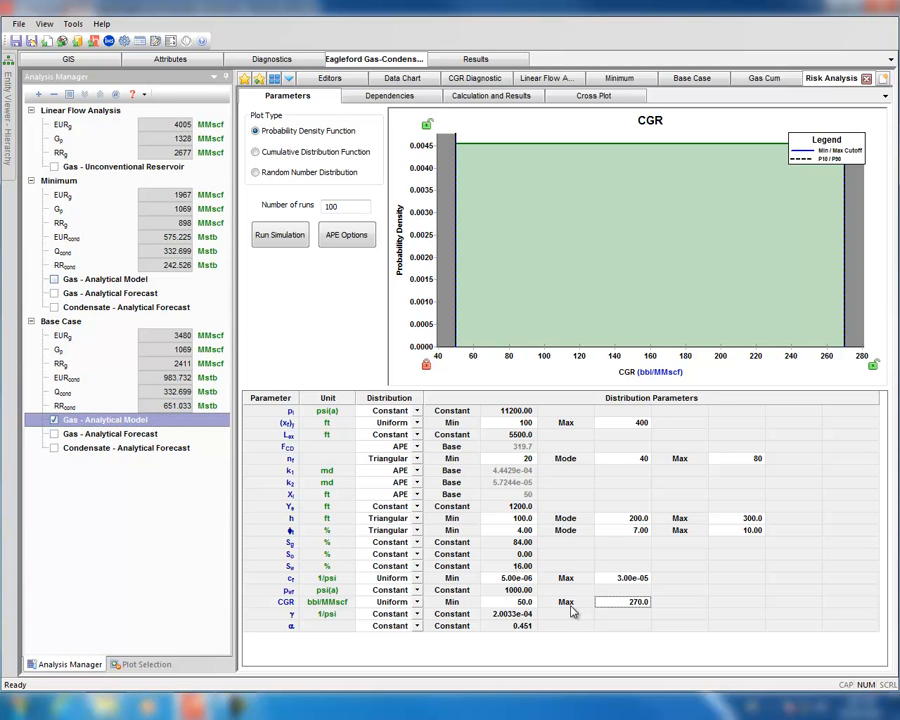
Set the permeability modulus γ to APE and the number of simulation runs to 15.
{"action": "left_click", "coordinate": [410, 614]}
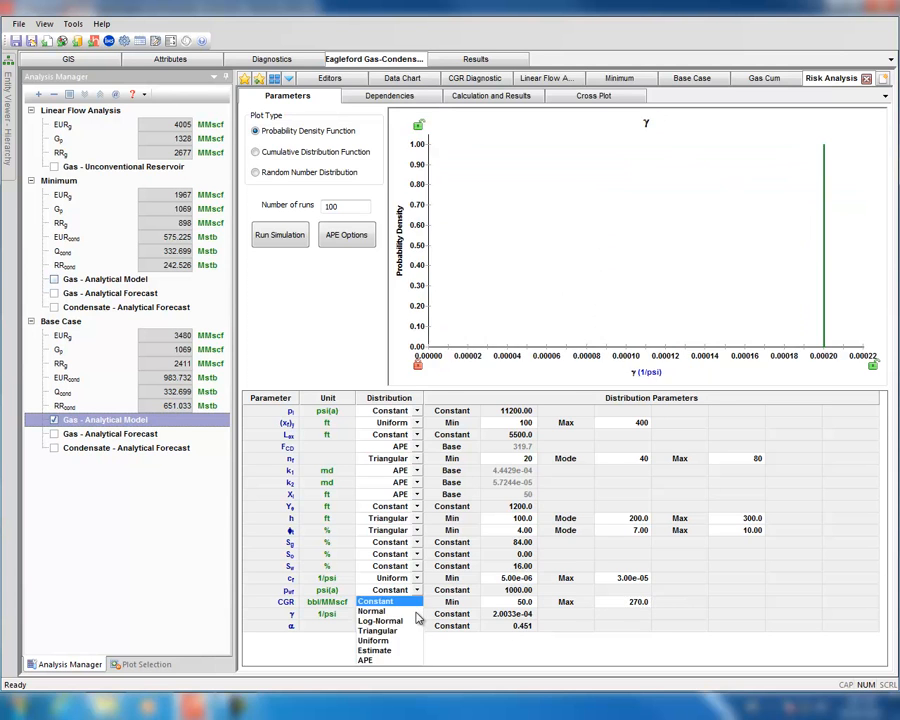
{"action": "left_click", "coordinate": [366, 661]}
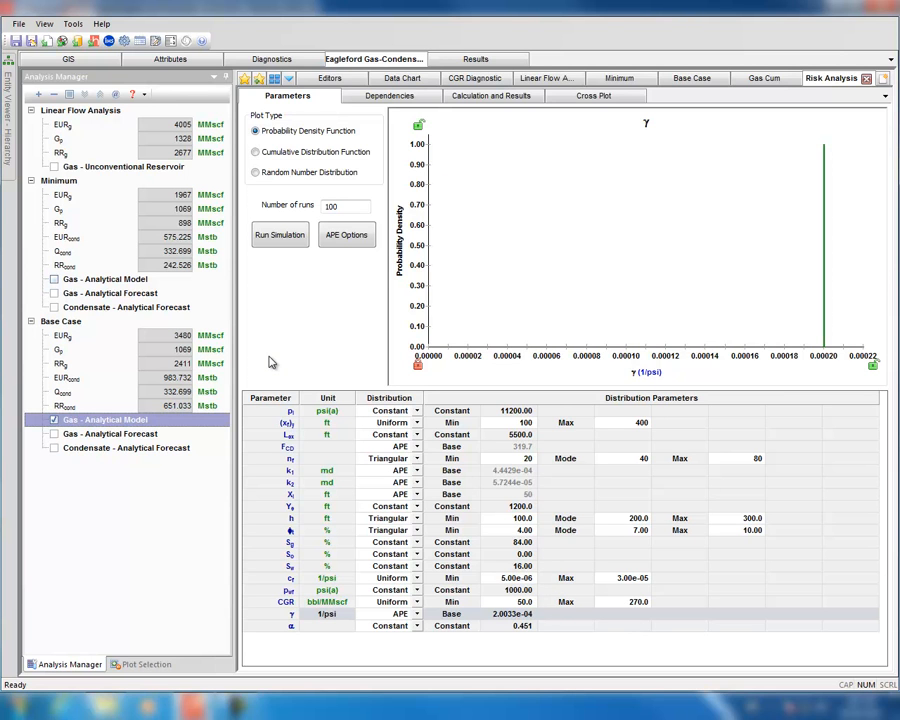
{"action": "double_click", "coordinate": [331, 206]}
{"action": "type", "text": "15"}
{"action": "left_click", "coordinate": [690, 82]}
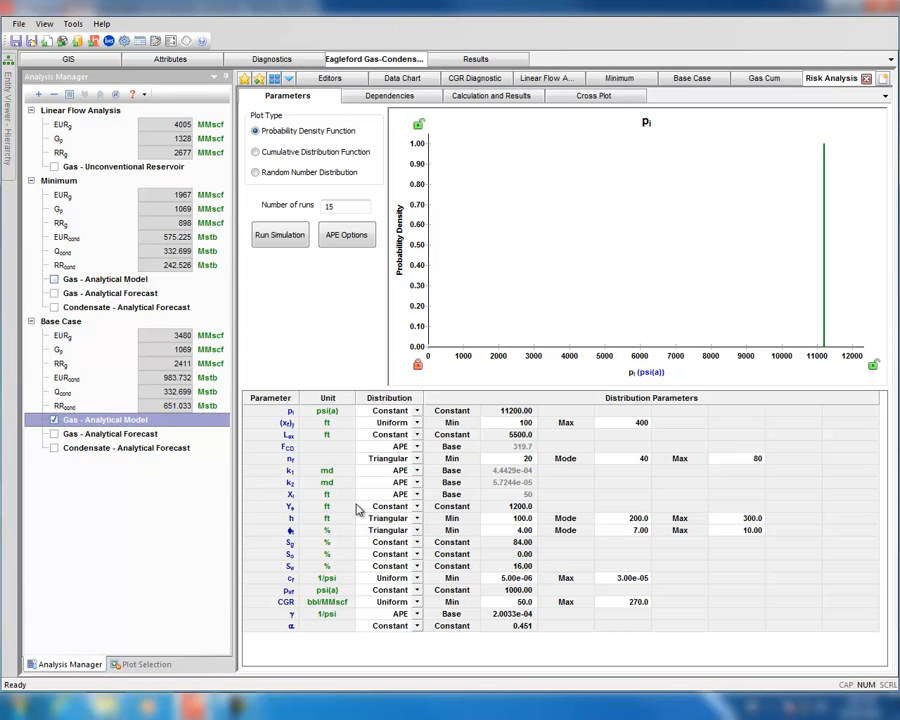
Enter 7 in the APE options and run the risk simulation.
{"action": "left_click", "coordinate": [340, 238]}
{"action": "left_click", "coordinate": [343, 225]}
{"action": "type", "text": "7"}
{"action": "left_click", "coordinate": [332, 244]}
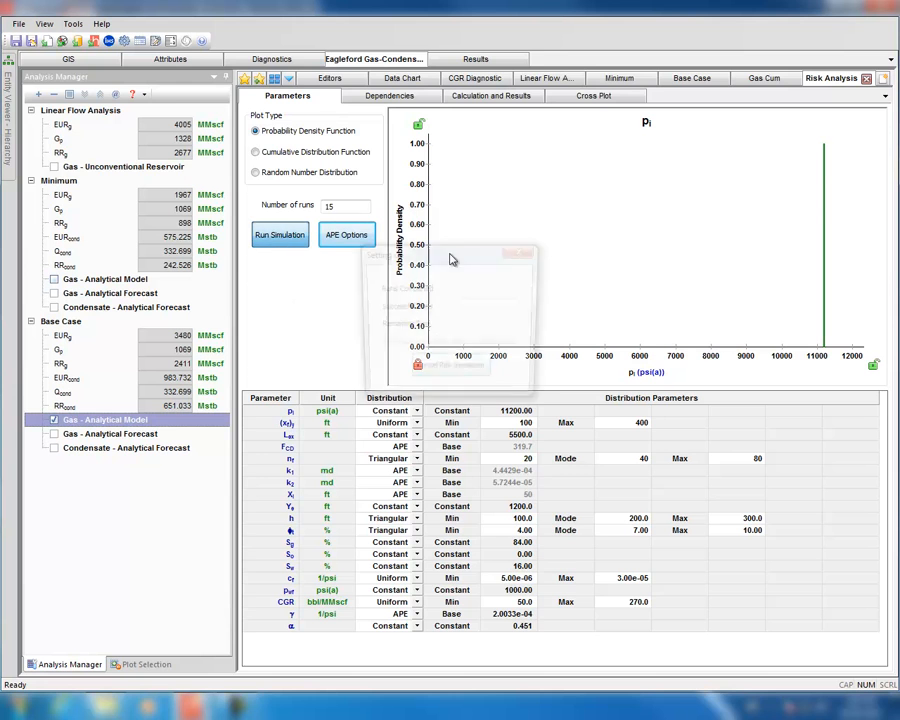
Run the 15-run risk simulation and rescale the Rate vs Time and Rate vs Cum axes to enlarge the gas forecast bands.
{"action": "left_click", "coordinate": [278, 237]}
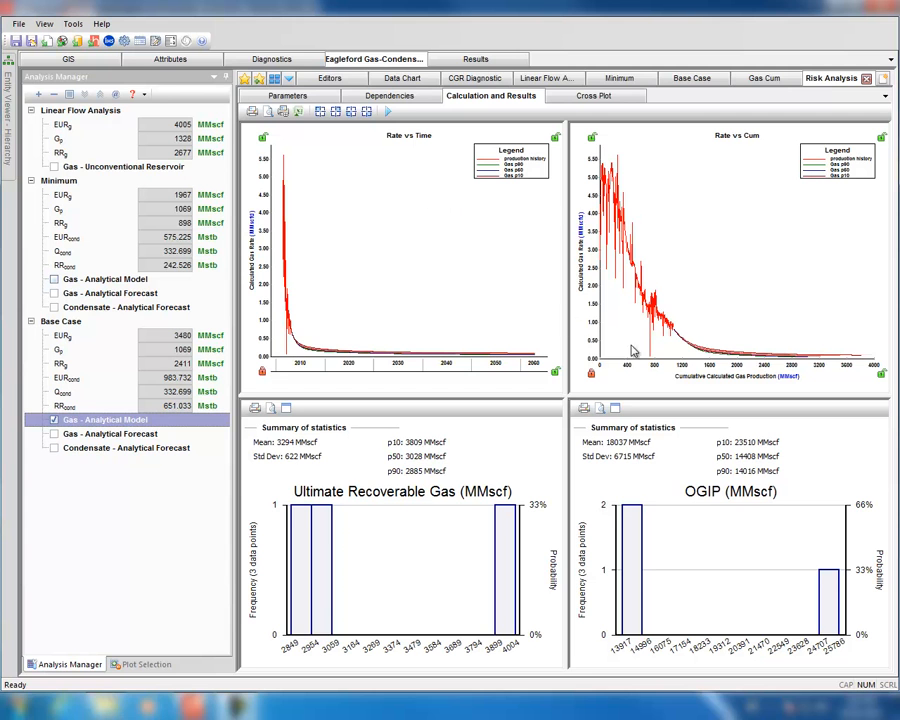
{"action": "left_click_drag", "start_coordinate": [594, 250], "coordinate": [584, 200]}
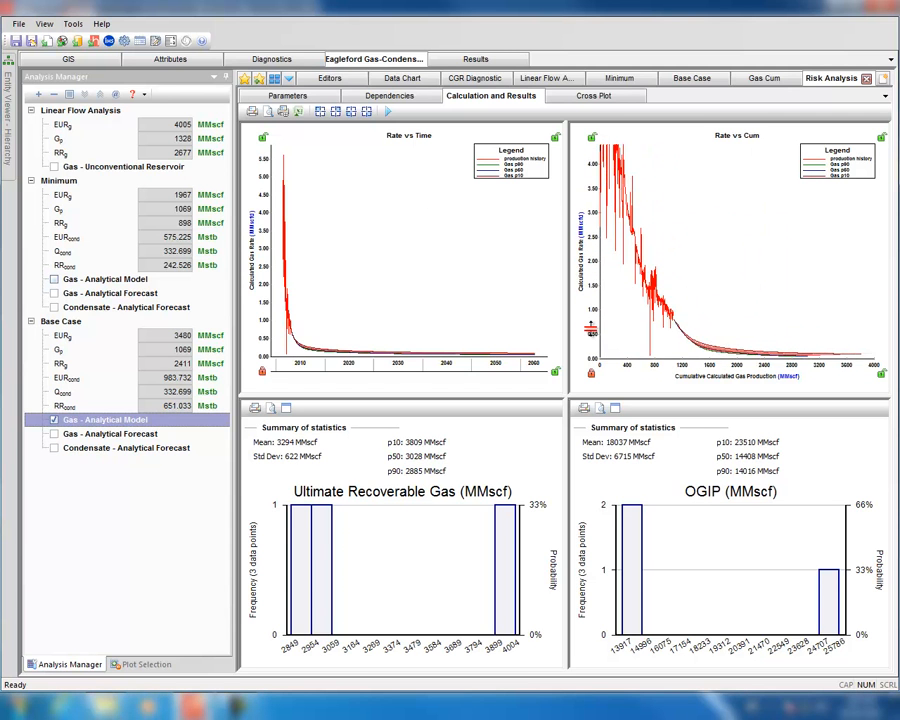
{"action": "left_click_drag", "start_coordinate": [259, 343], "coordinate": [267, 231]}
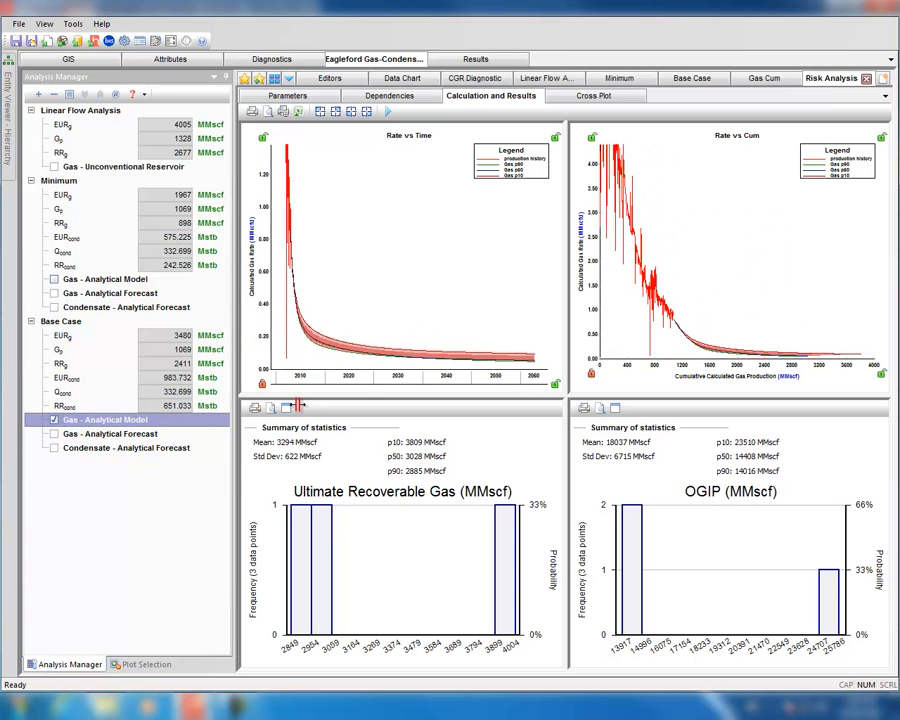
{"action": "left_click_drag", "start_coordinate": [300, 374], "coordinate": [357, 376]}
{"action": "left_click_drag", "start_coordinate": [257, 355], "coordinate": [292, 377]}
{"action": "mouse_move", "coordinate": [303, 153]}
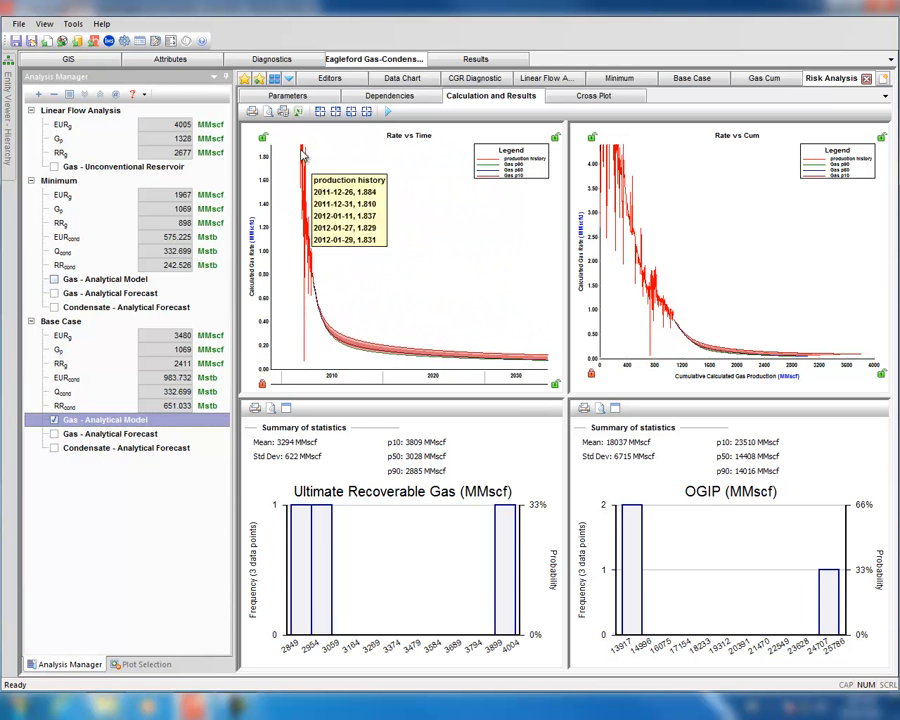
Accept the APE options with a maximum average error of 7.00%, set the number of runs to 200 and run the risk simulation.
{"action": "left_click", "coordinate": [290, 95]}
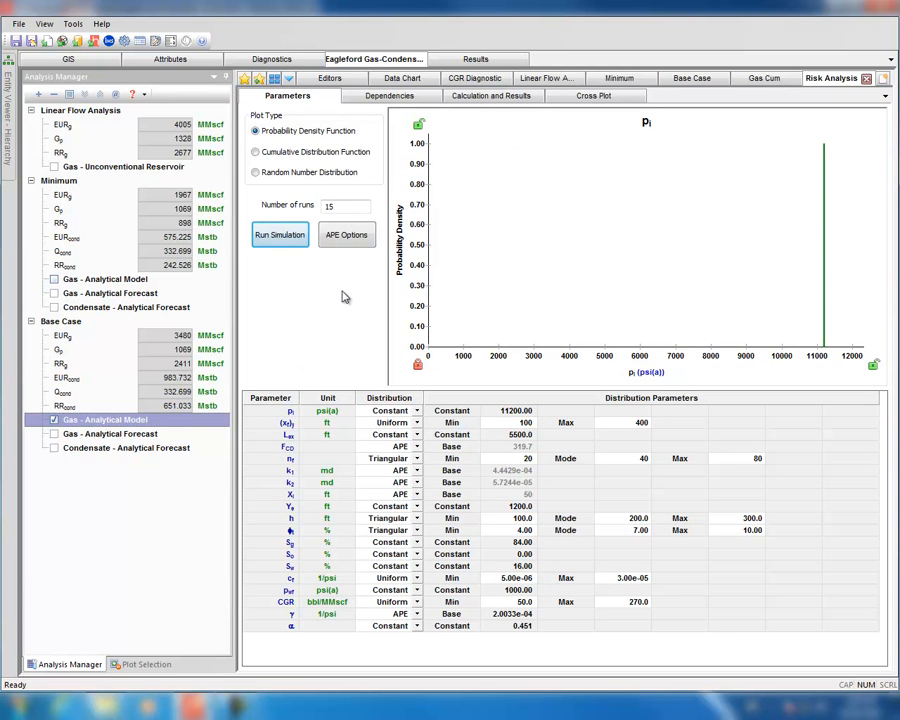
{"action": "left_click", "coordinate": [340, 237]}
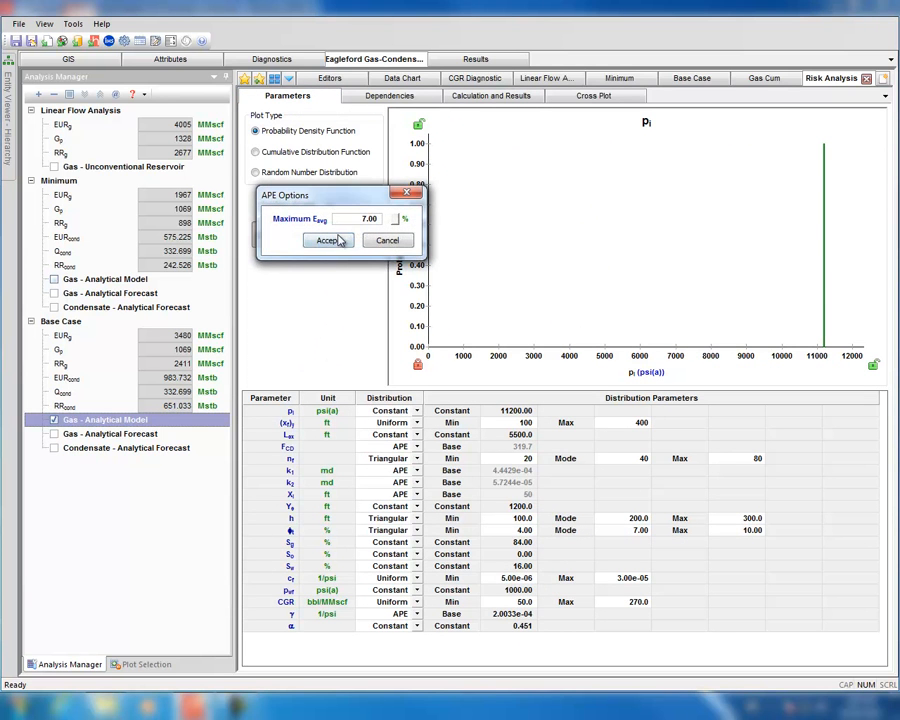
{"action": "left_click", "coordinate": [365, 222]}
{"action": "left_click", "coordinate": [326, 240]}
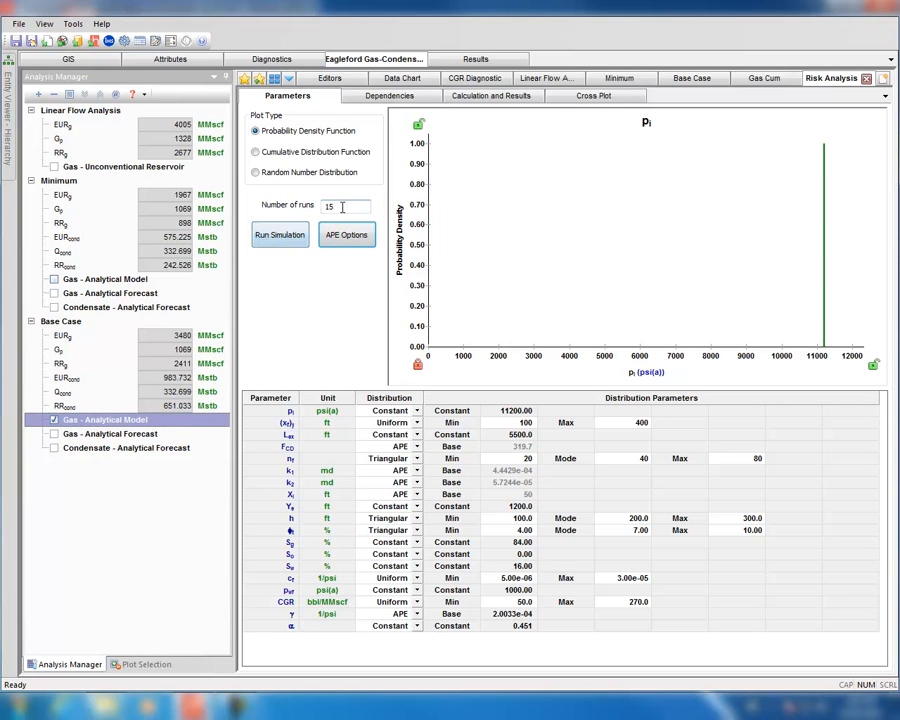
{"action": "double_click", "coordinate": [342, 206]}
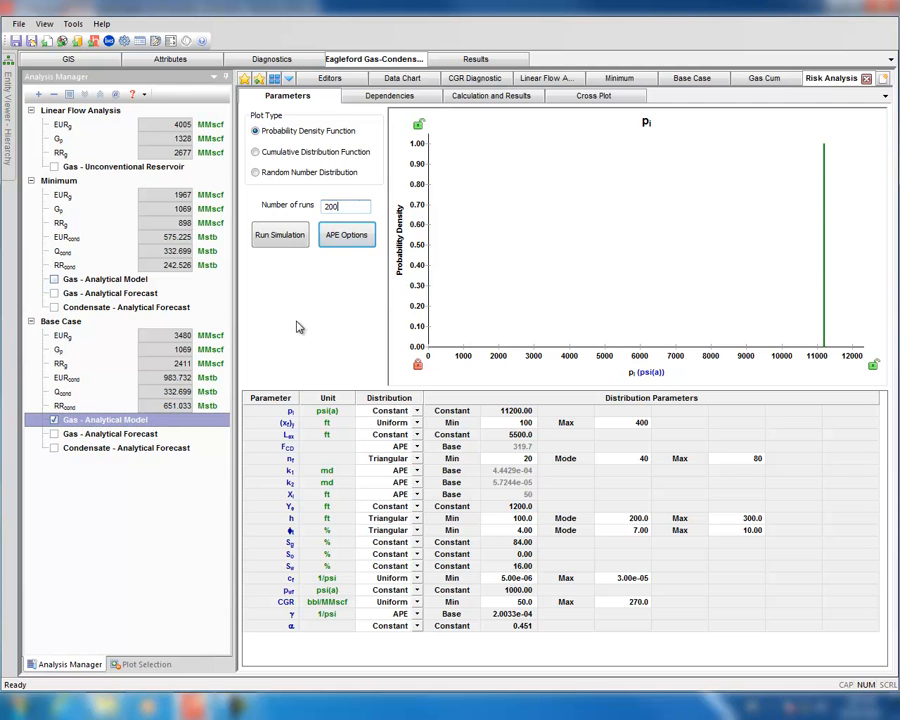
{"action": "left_click", "coordinate": [280, 238]}
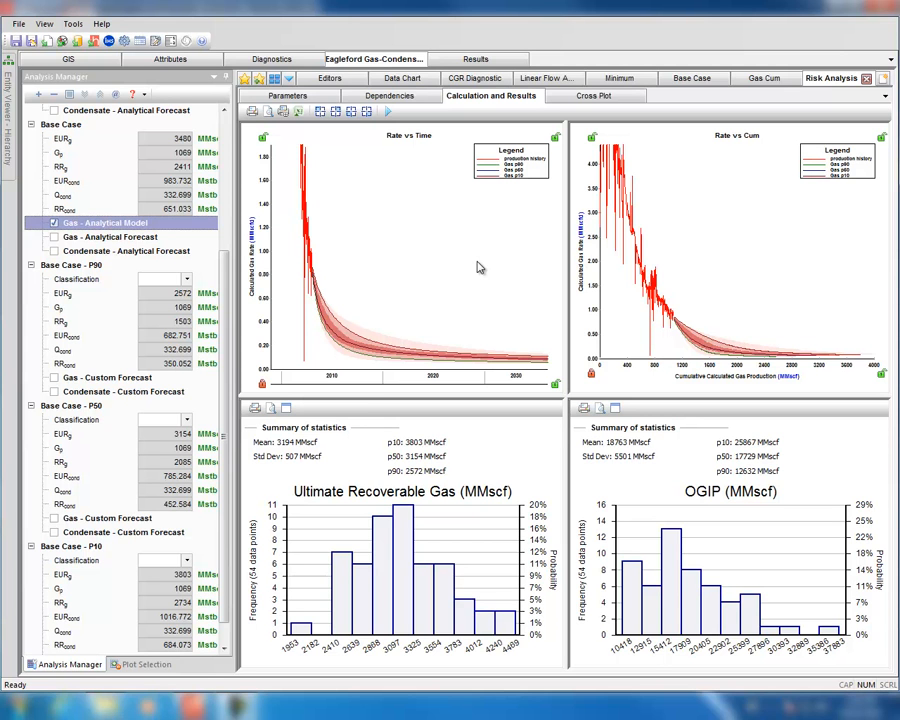
Examine the gas p90, p50 and p10 forecast bands by rescaling the Rate vs Time and Rate vs Cum plots.
{"action": "mouse_move", "coordinate": [309, 274]}
{"action": "mouse_move", "coordinate": [378, 355]}
{"action": "left_click_drag", "start_coordinate": [262, 345], "coordinate": [266, 295]}
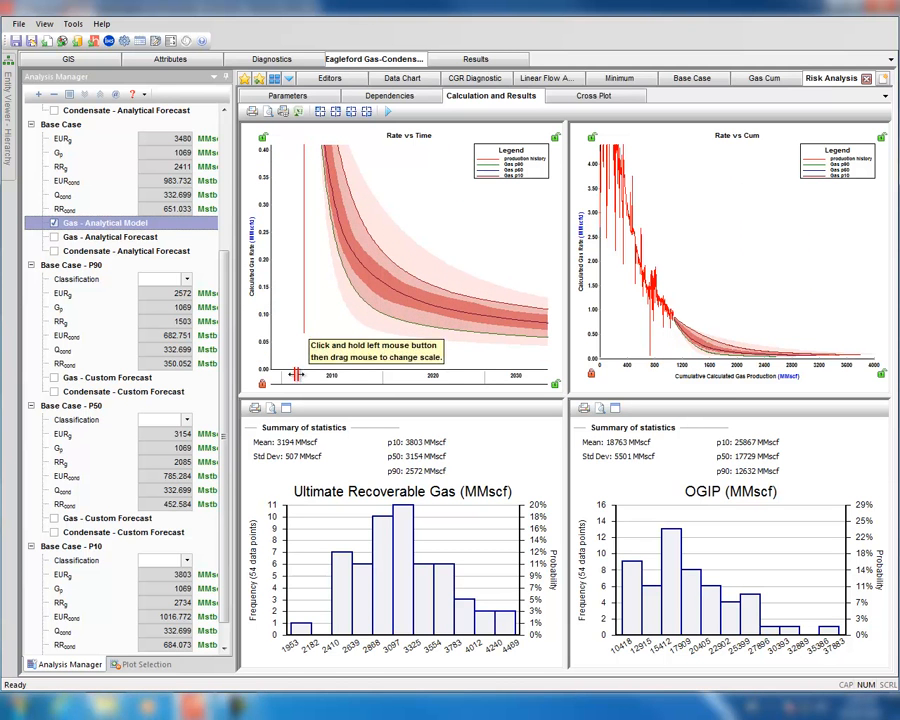
{"action": "left_click_drag", "start_coordinate": [329, 379], "coordinate": [310, 378]}
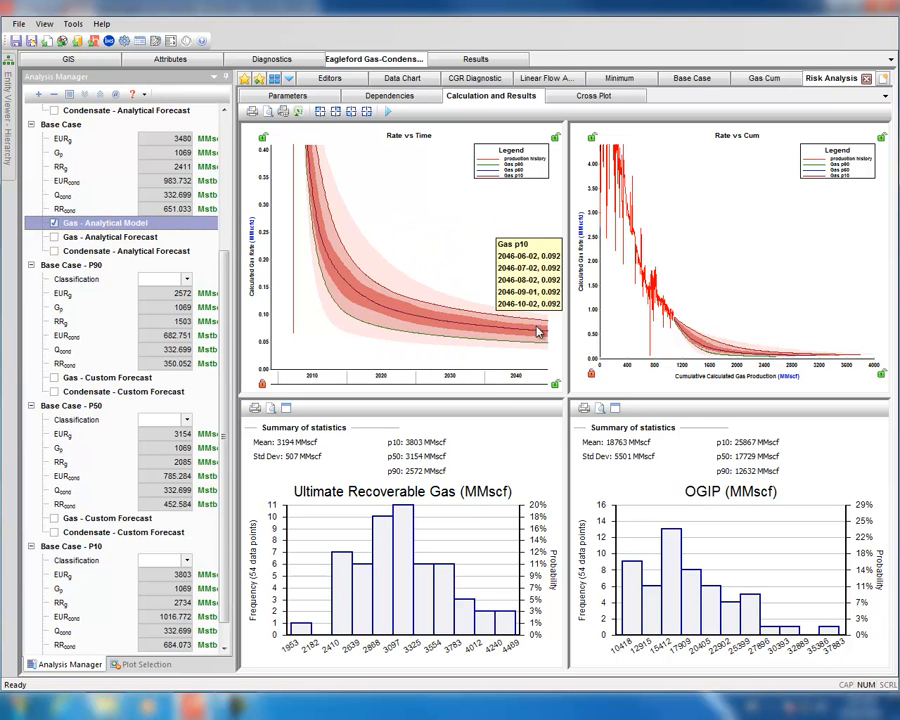
{"action": "left_click_drag", "start_coordinate": [581, 337], "coordinate": [587, 252]}
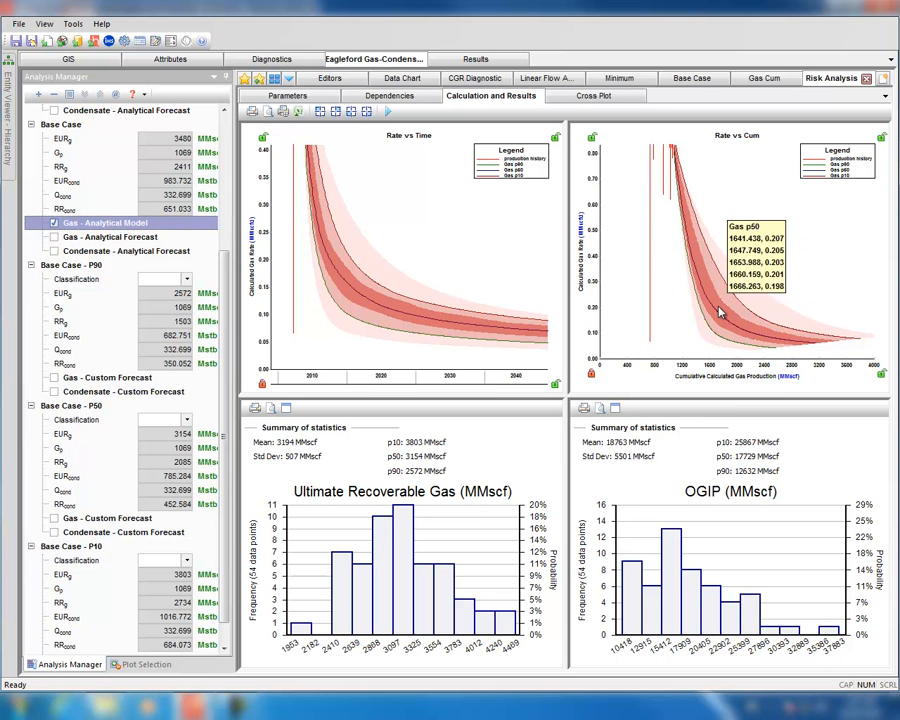
{"action": "mouse_move", "coordinate": [586, 290]}
{"action": "left_mouse_down"}
{"action": "mouse_move", "coordinate": [588, 281]}
{"action": "mouse_move", "coordinate": [590, 312]}
{"action": "left_mouse_up"}
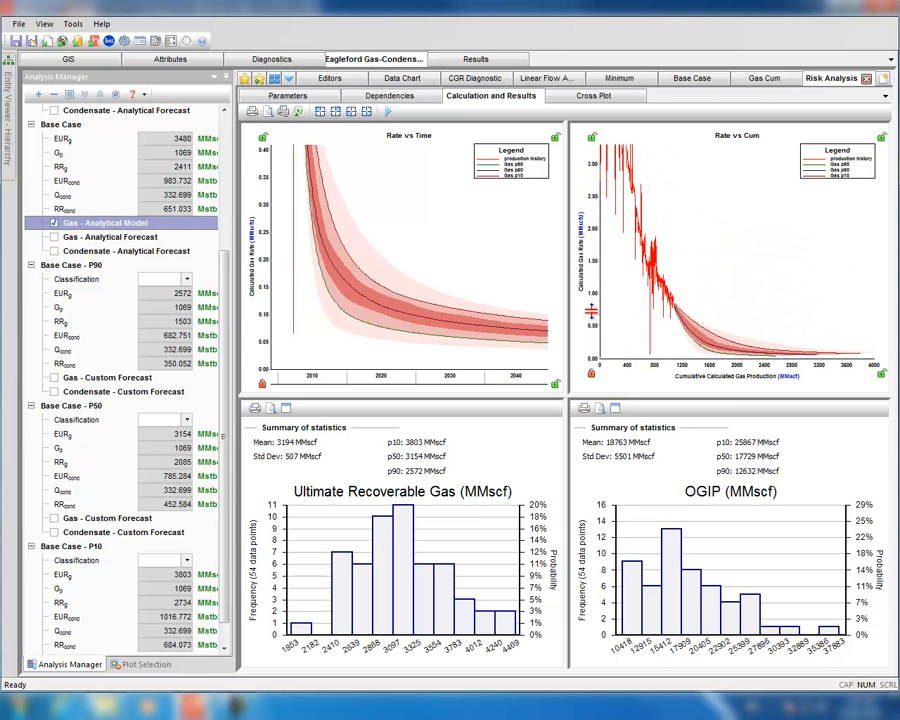
{"action": "left_click_drag", "start_coordinate": [264, 197], "coordinate": [274, 341]}
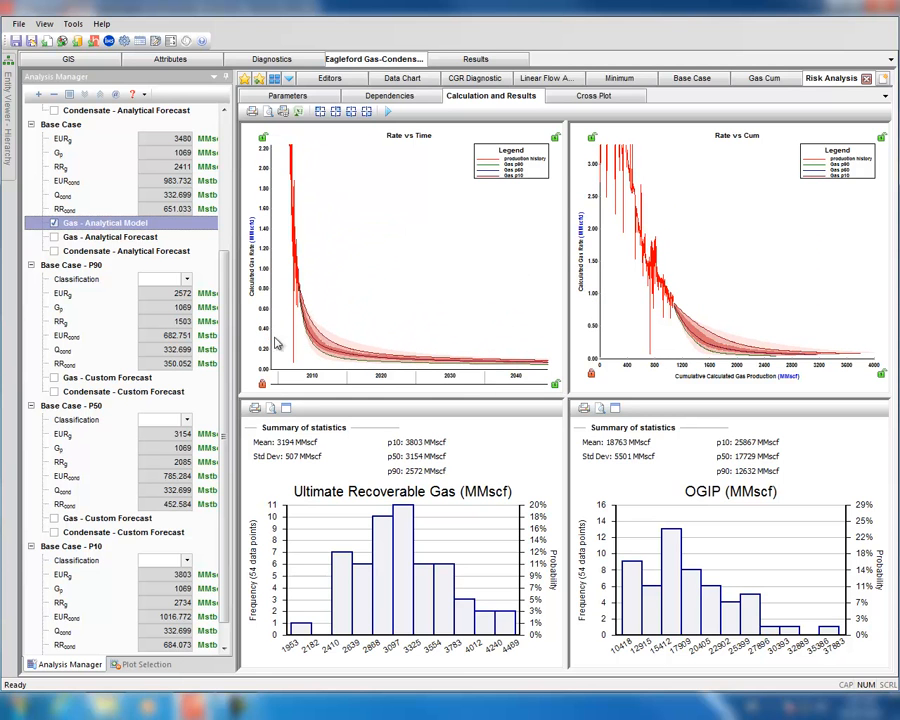
Switch the Rate vs Time and Rate vs Cum plots to condensate and rescale their rate axes to examine the forecast bands.
{"action": "left_click", "coordinate": [326, 114]}
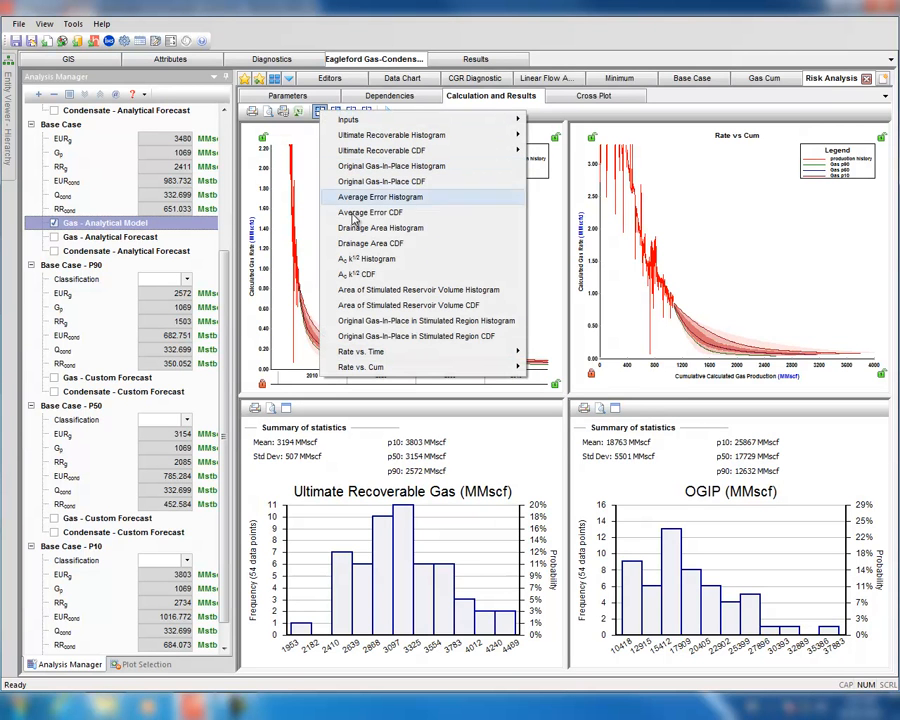
{"action": "mouse_move", "coordinate": [330, 352]}
{"action": "left_click", "coordinate": [574, 368]}
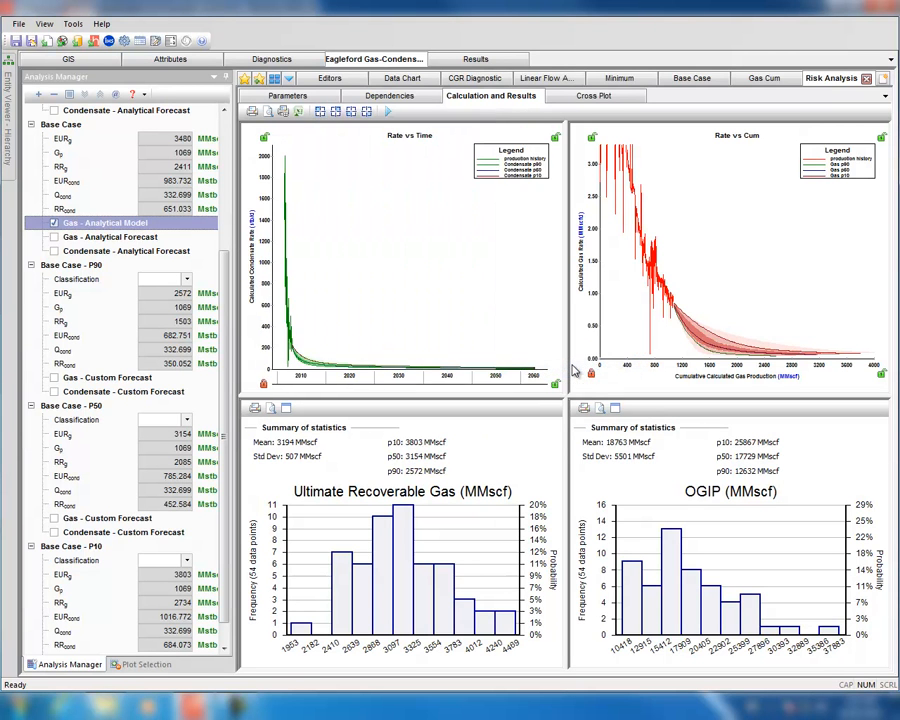
{"action": "left_click", "coordinate": [336, 112]}
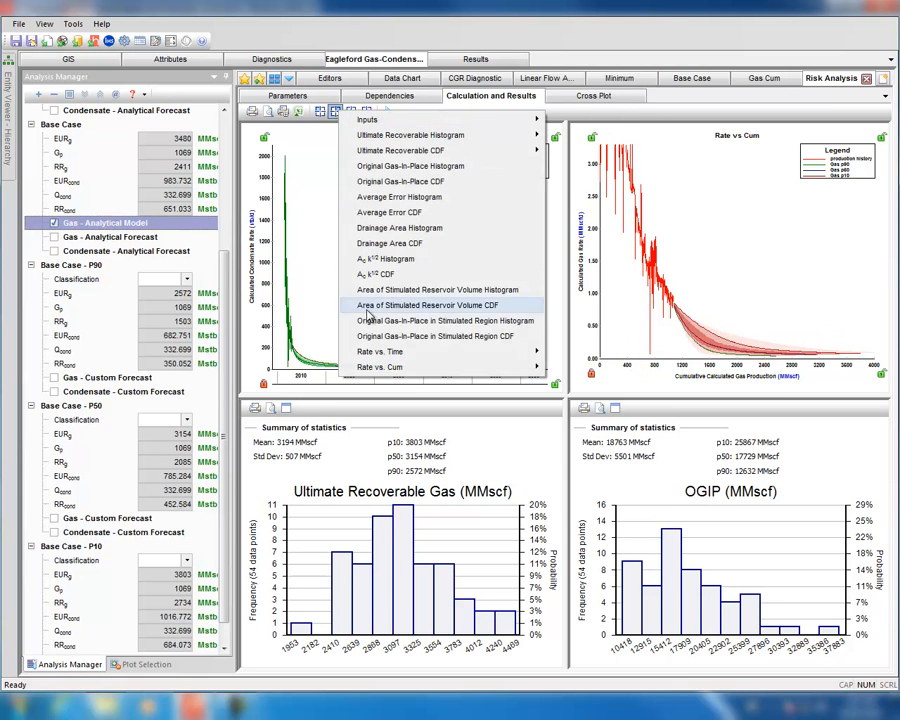
{"action": "mouse_move", "coordinate": [536, 367]}
{"action": "left_click", "coordinate": [601, 384]}
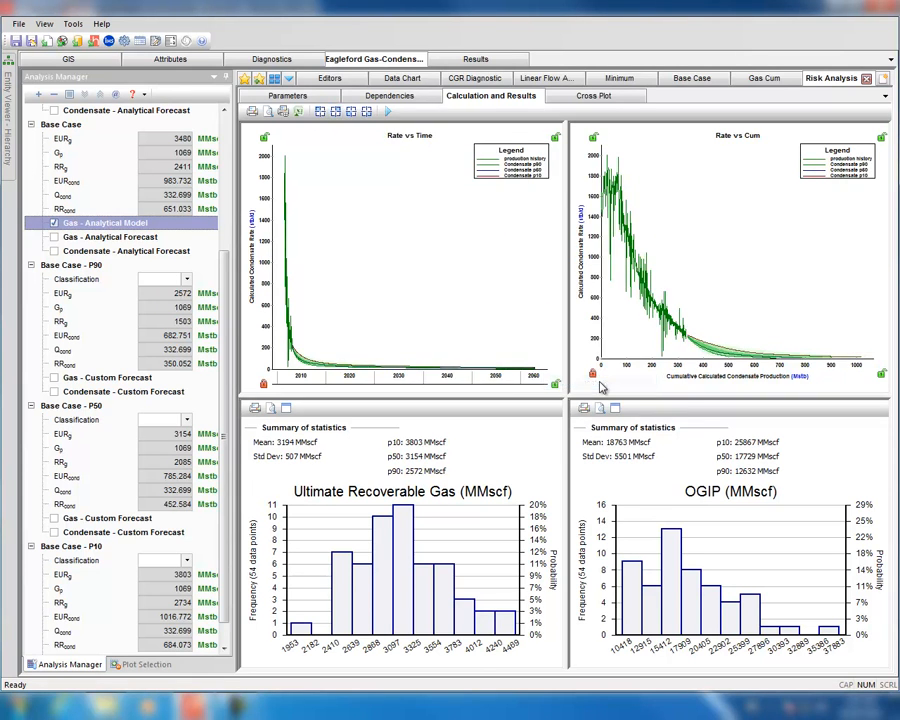
{"action": "mouse_move", "coordinate": [580, 312]}
{"action": "left_mouse_down"}
{"action": "mouse_move", "coordinate": [583, 285]}
{"action": "mouse_move", "coordinate": [585, 305]}
{"action": "mouse_move", "coordinate": [577, 298]}
{"action": "left_mouse_up"}
{"action": "mouse_move", "coordinate": [270, 345]}
{"action": "left_mouse_down"}
{"action": "mouse_move", "coordinate": [264, 245]}
{"action": "mouse_move", "coordinate": [262, 350]}
{"action": "mouse_move", "coordinate": [263, 327]}
{"action": "mouse_move", "coordinate": [262, 340]}
{"action": "left_mouse_up"}
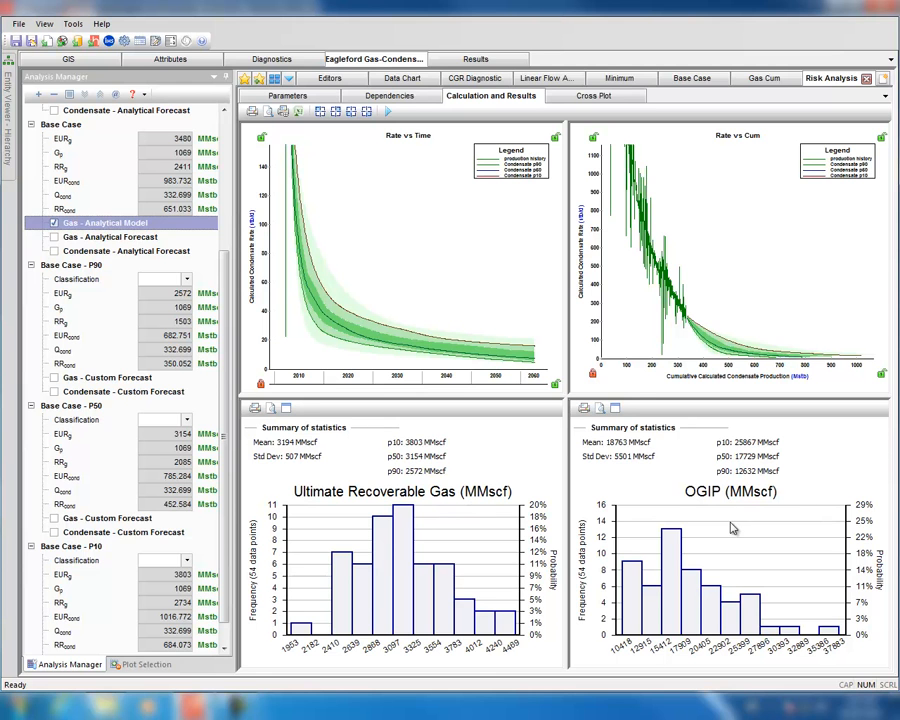
Replace the Rate vs Time plot with the ultimate recoverable condensate histogram and the Rate vs Cum plot with the k2 input histogram.
{"action": "left_click", "coordinate": [320, 111]}
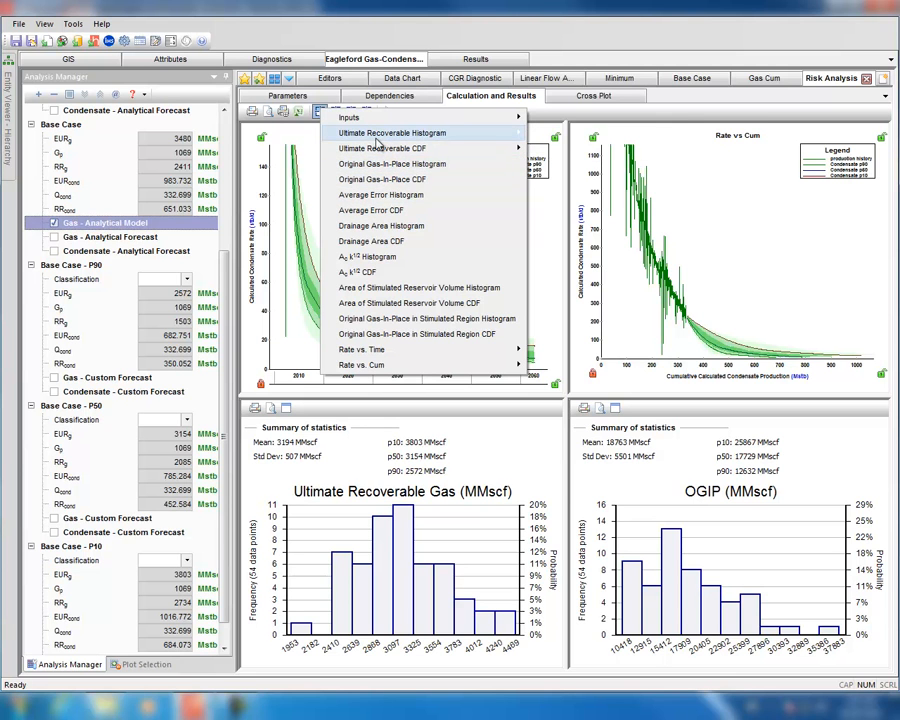
{"action": "mouse_move", "coordinate": [506, 135]}
{"action": "left_click", "coordinate": [602, 150]}
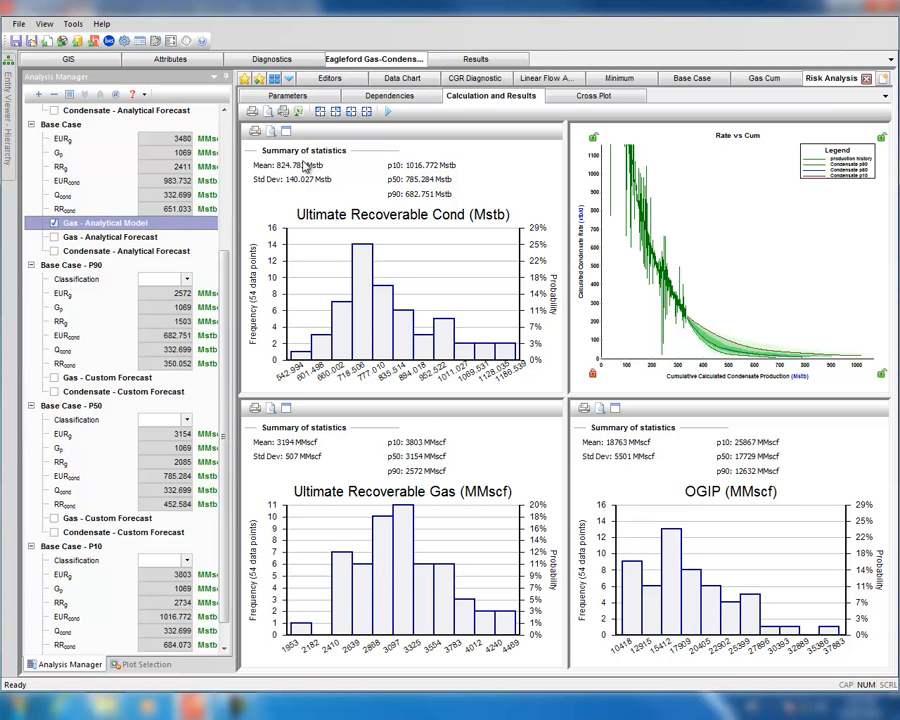
{"action": "left_click", "coordinate": [336, 113]}
{"action": "mouse_move", "coordinate": [456, 122]}
{"action": "left_click", "coordinate": [550, 212]}
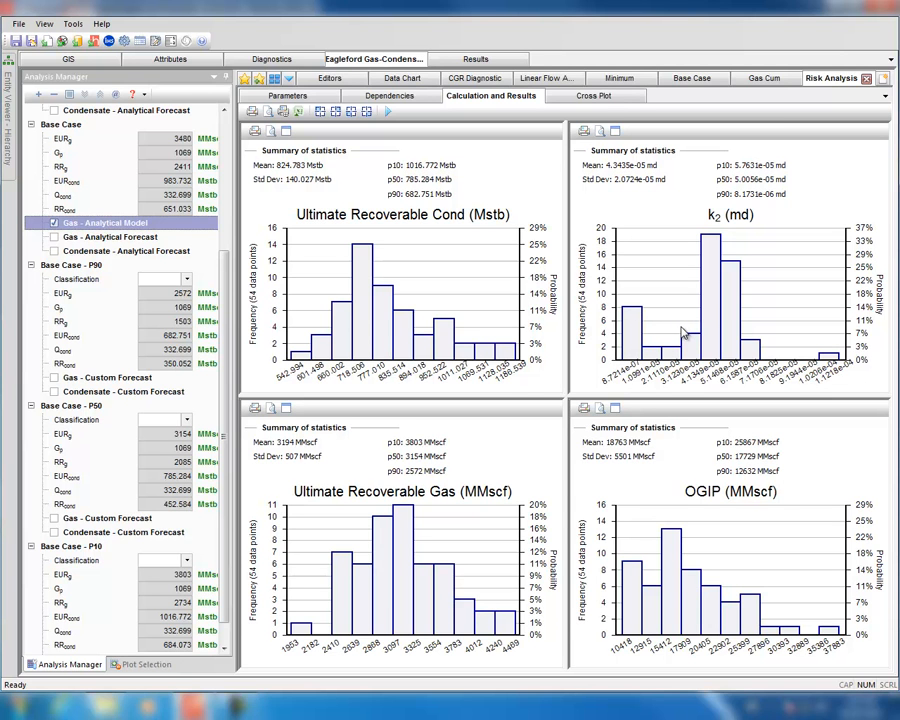
Replace the OGIP histogram with the fracture half-length (xf)y input and the ultimate recoverable gas histogram with the γ input.
{"action": "left_click", "coordinate": [366, 112]}
{"action": "mouse_move", "coordinate": [470, 122]}
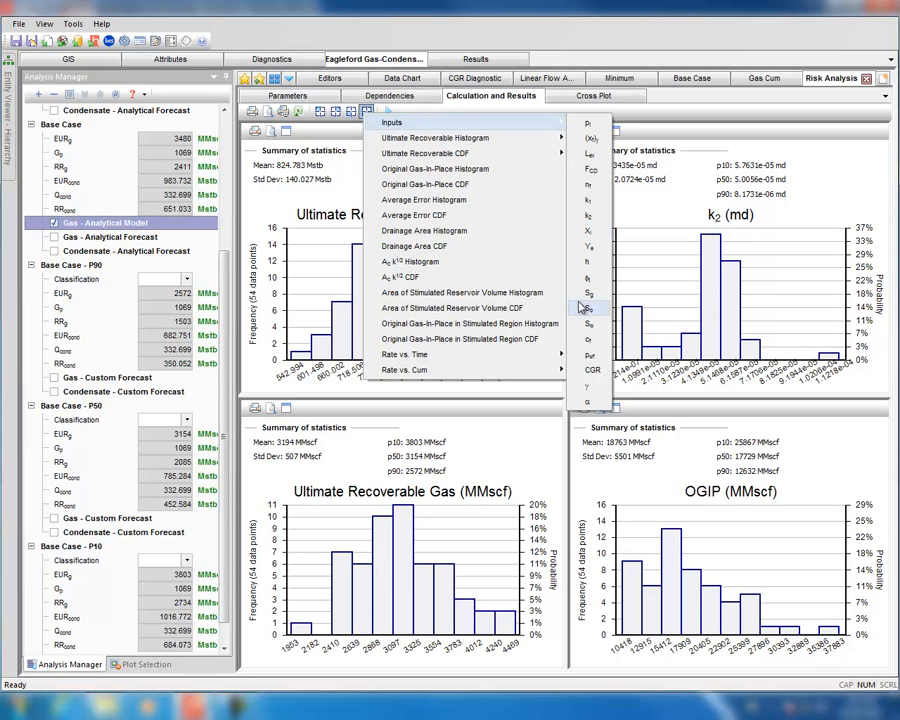
{"action": "left_click", "coordinate": [592, 139]}
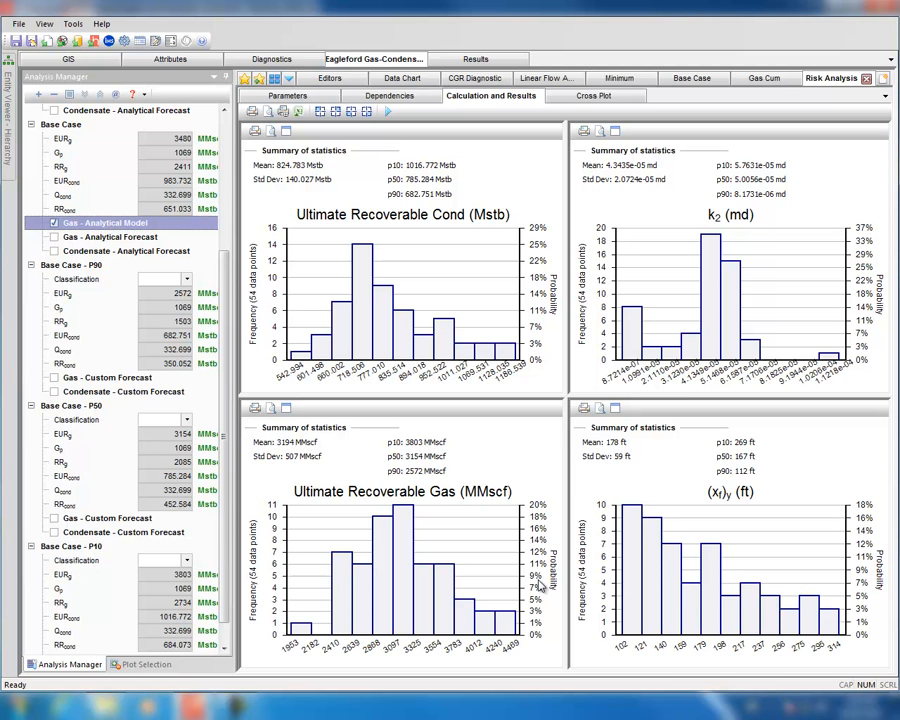
{"action": "left_click", "coordinate": [351, 111]}
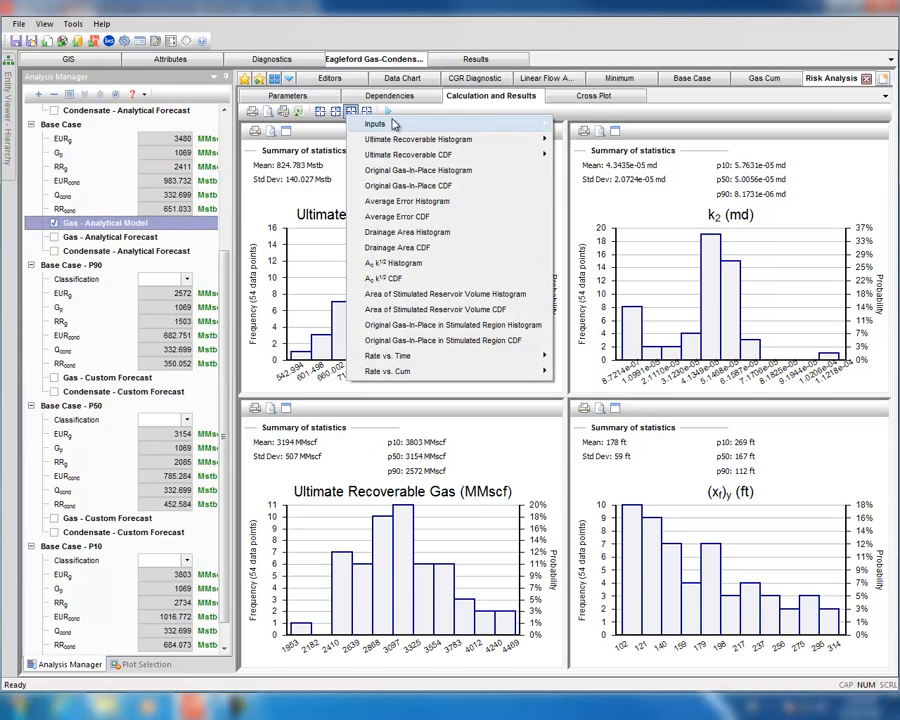
{"action": "mouse_move", "coordinate": [404, 129]}
{"action": "left_click", "coordinate": [574, 388]}
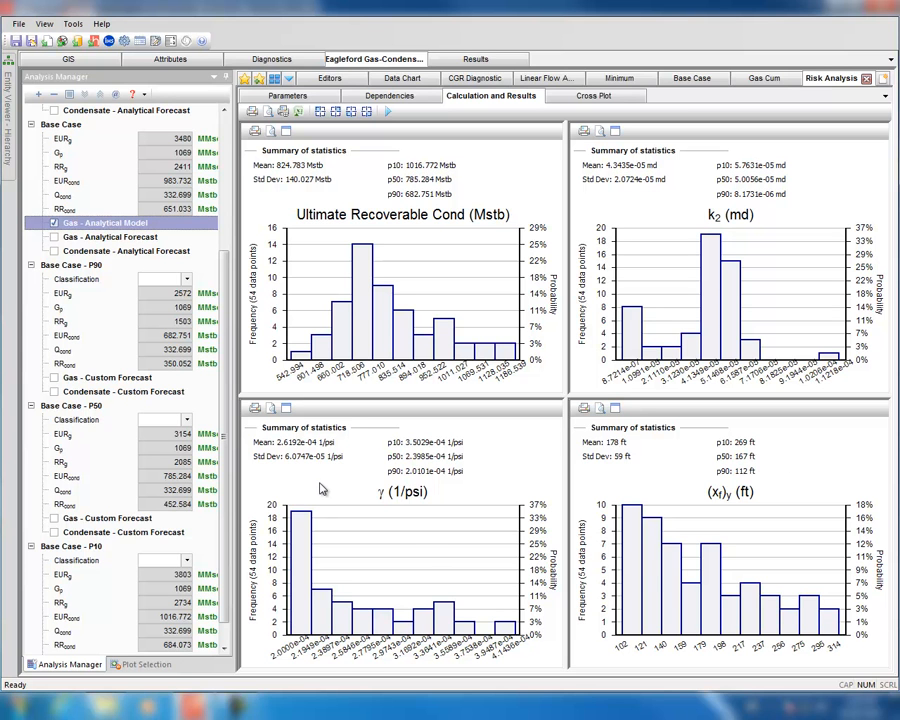
Open the Gas Cum worksheet, place it after Risk Analysis and reduce its gas rate axis maximum to 5200 Mscfd.
{"action": "left_click", "coordinate": [767, 82]}
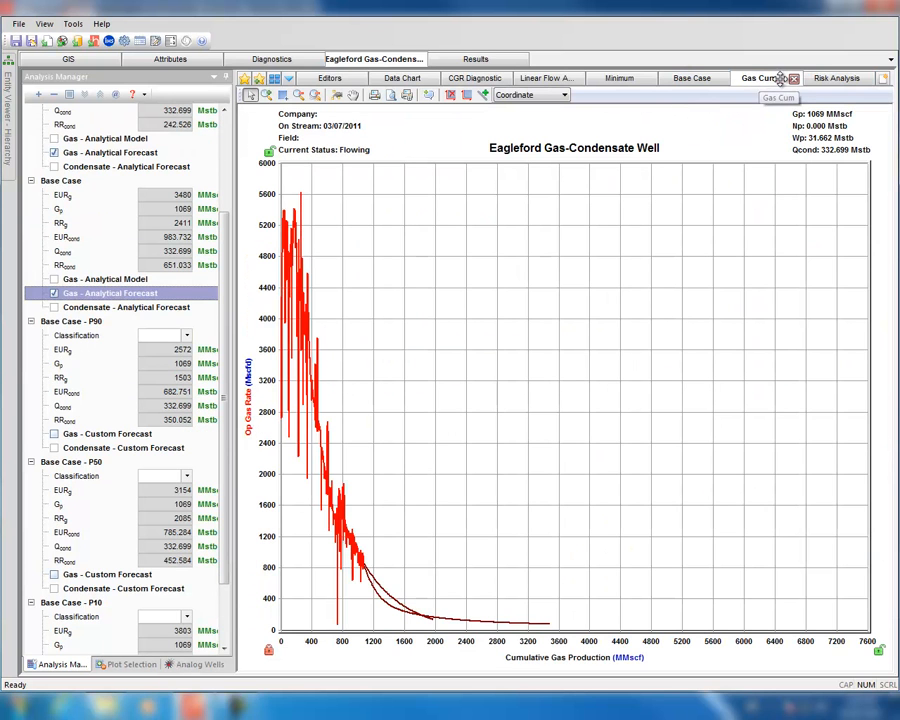
{"action": "left_click_drag", "start_coordinate": [853, 82], "coordinate": [864, 82]}
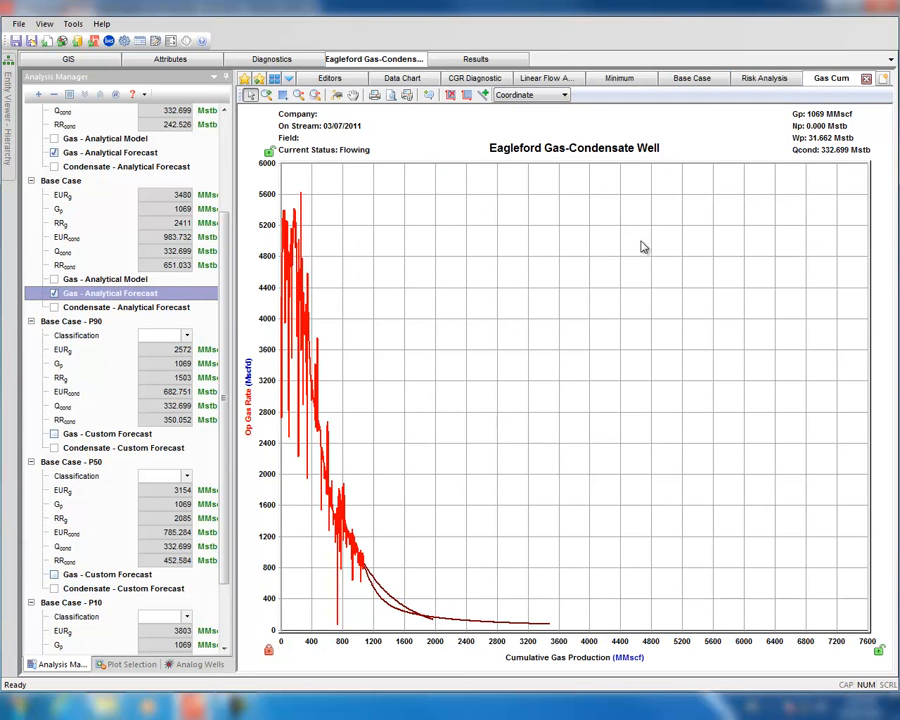
{"action": "left_click_drag", "start_coordinate": [264, 519], "coordinate": [264, 502]}
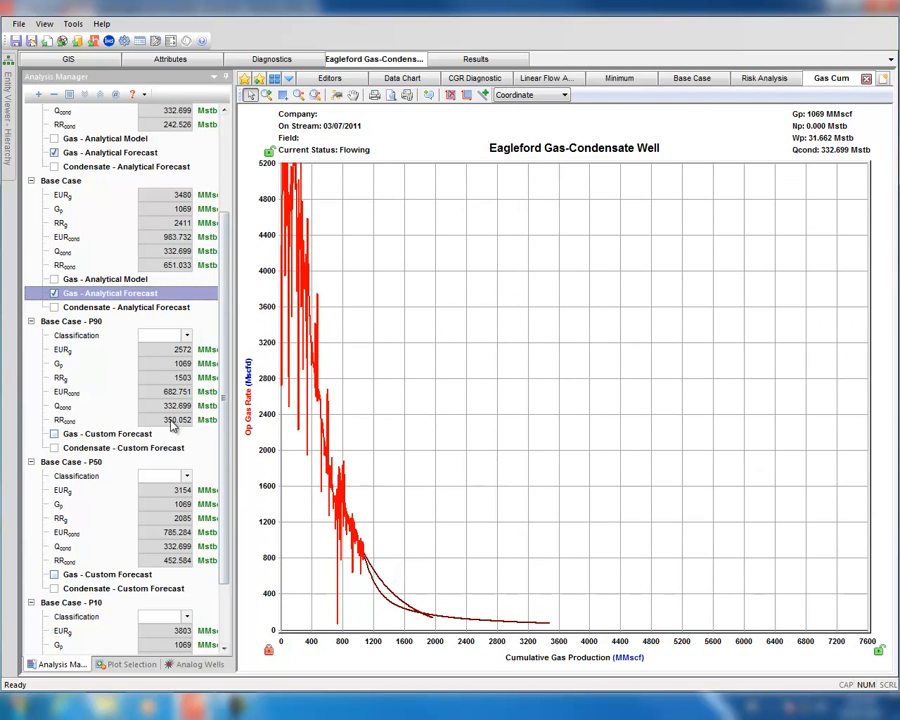
Hide the Base Case gas analytical forecast and display the Base Case P90, P50 and P10 gas custom forecasts on the plot.
{"action": "left_click", "coordinate": [55, 293]}
{"action": "scroll", "coordinate": [226, 256], "scroll_direction": "up", "scroll_amount": 3}
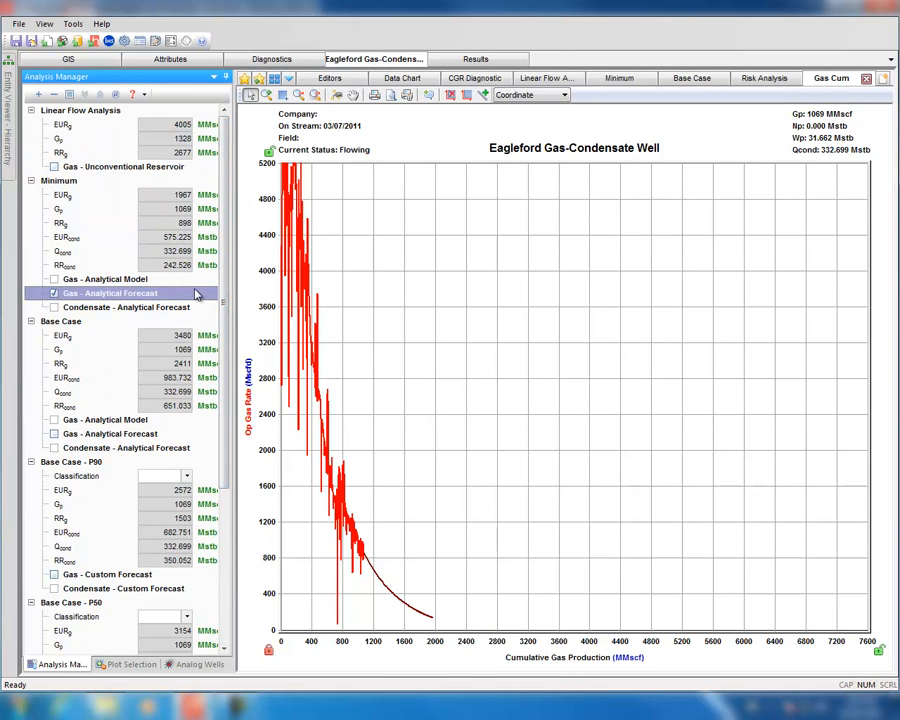
{"action": "left_click_drag", "start_coordinate": [225, 289], "coordinate": [252, 497]}
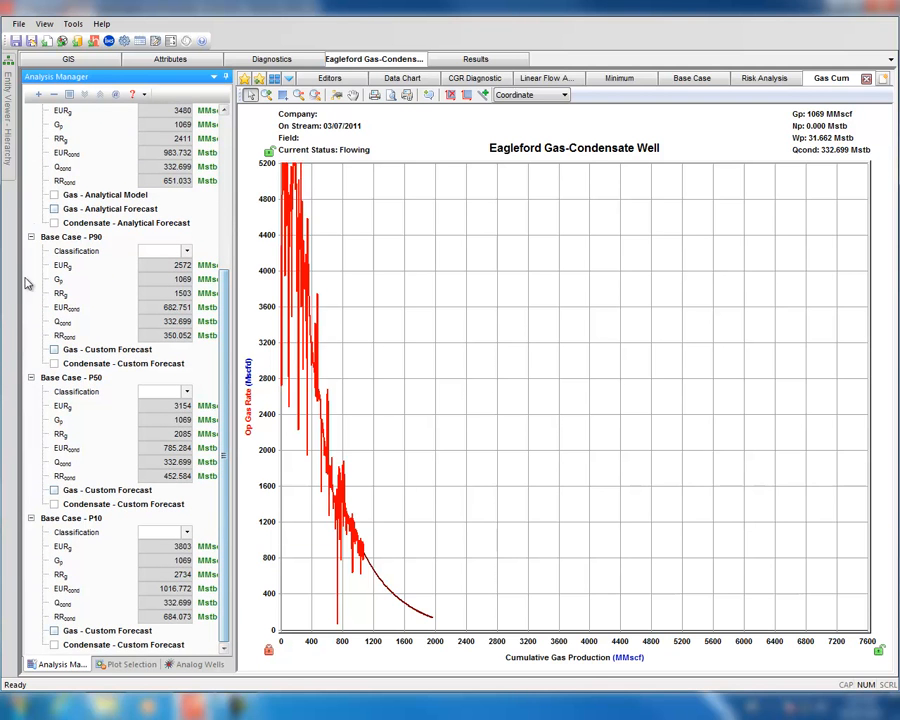
{"action": "left_click", "coordinate": [54, 349]}
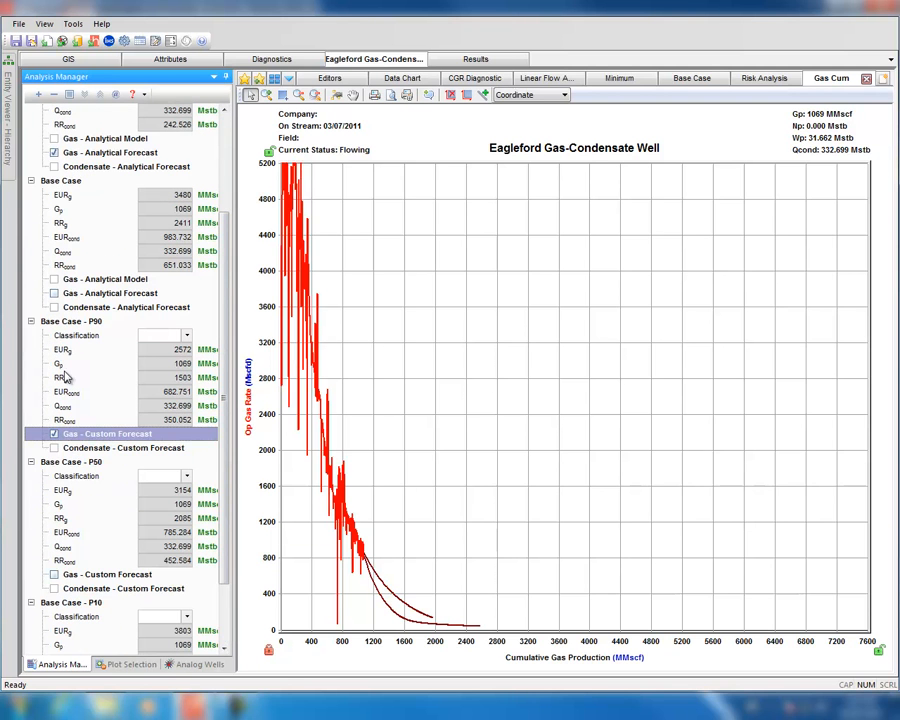
{"action": "left_click", "coordinate": [54, 575]}
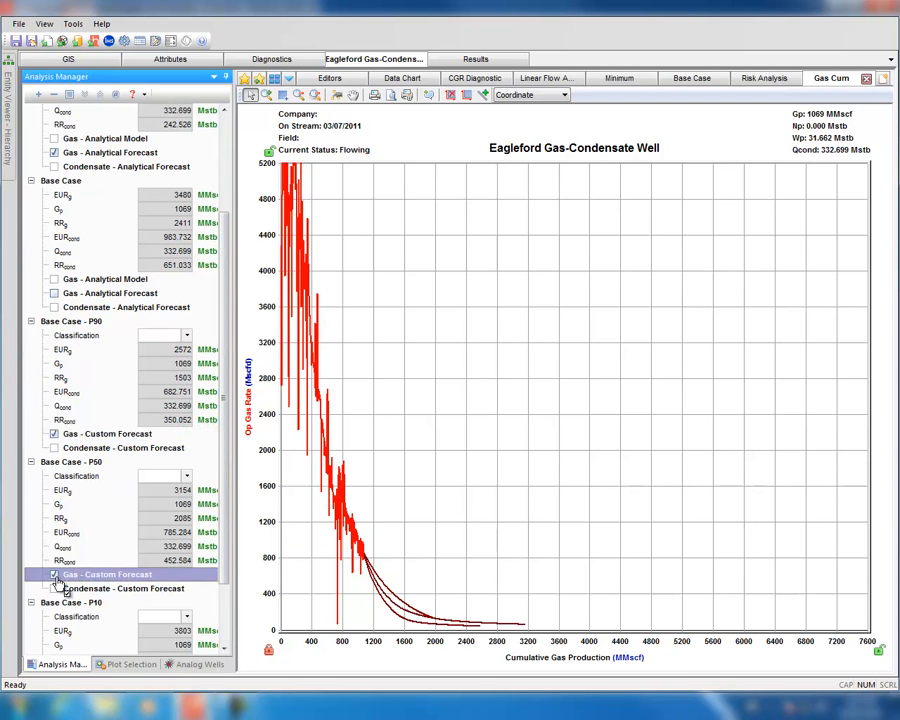
{"action": "left_click_drag", "start_coordinate": [220, 504], "coordinate": [228, 567]}
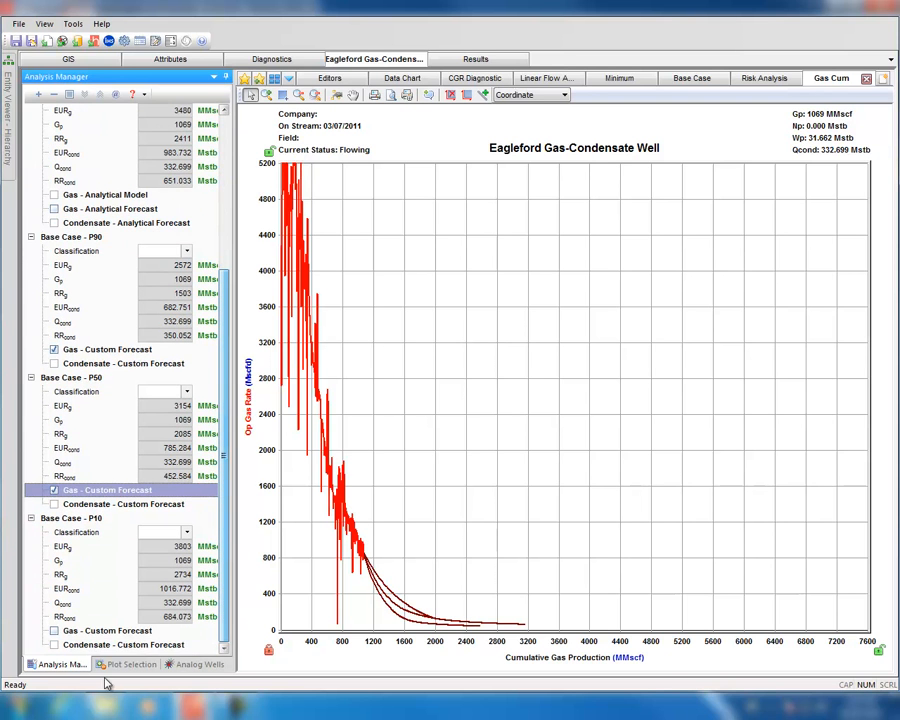
{"action": "left_click", "coordinate": [55, 631]}
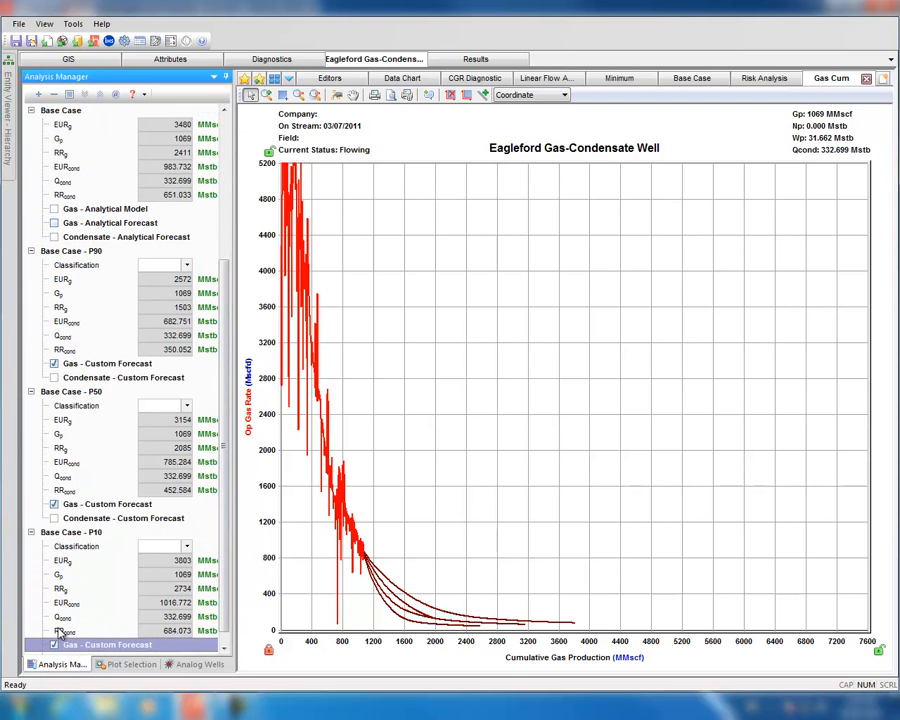
Rescale the Gas Cum plot to a cumulative production maximum of 4000 MMscf and a gas rate maximum of about 5600 Mscfd.
{"action": "left_click_drag", "start_coordinate": [263, 613], "coordinate": [265, 596]}
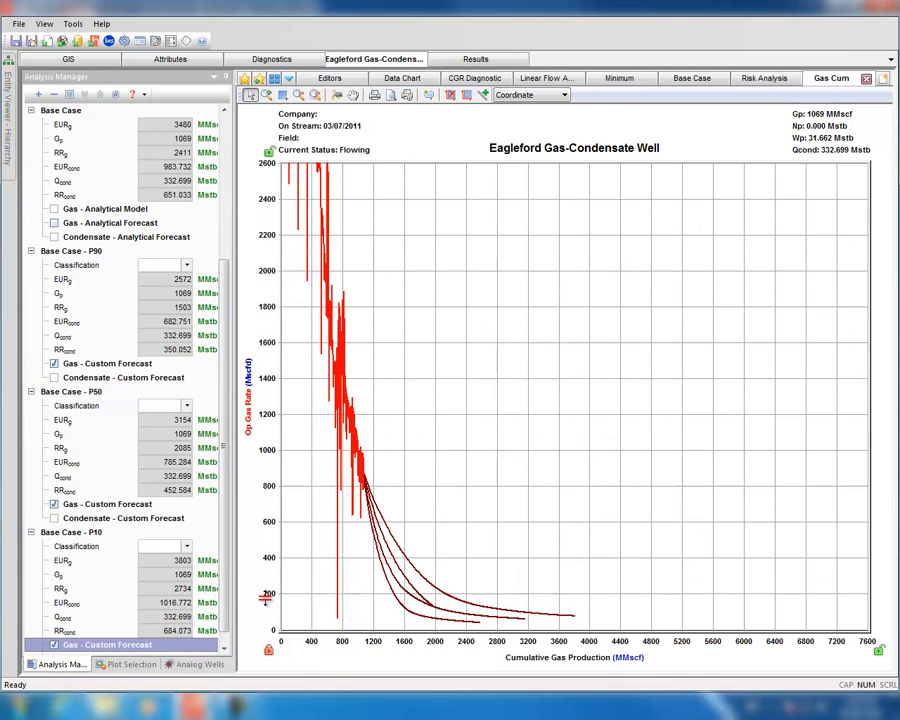
{"action": "left_click_drag", "start_coordinate": [323, 658], "coordinate": [372, 661]}
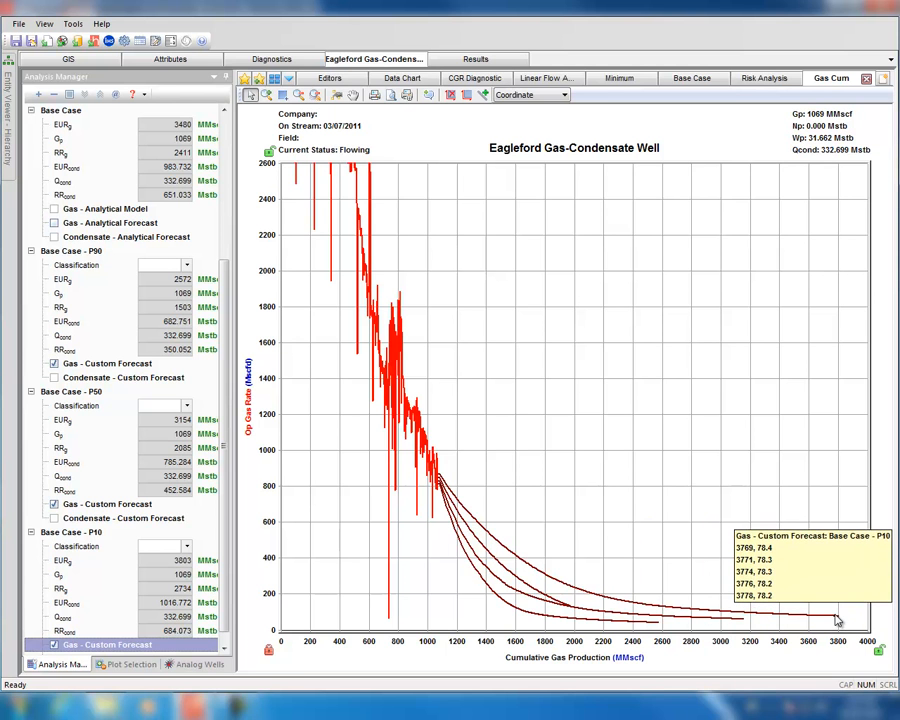
{"action": "left_click_drag", "start_coordinate": [267, 333], "coordinate": [270, 501]}
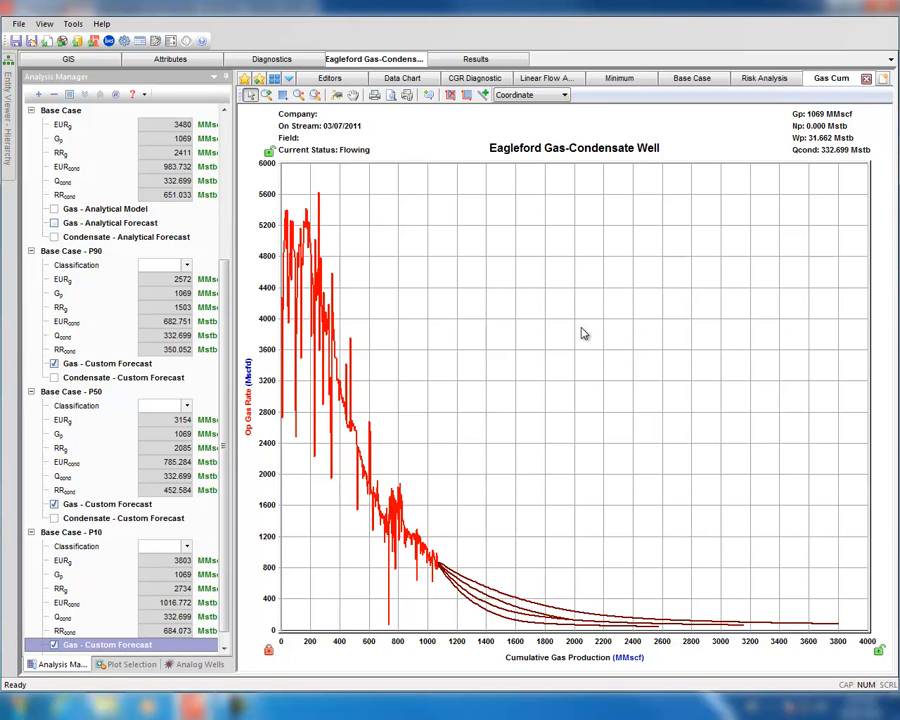
{"action": "left_click_drag", "start_coordinate": [266, 414], "coordinate": [265, 460]}
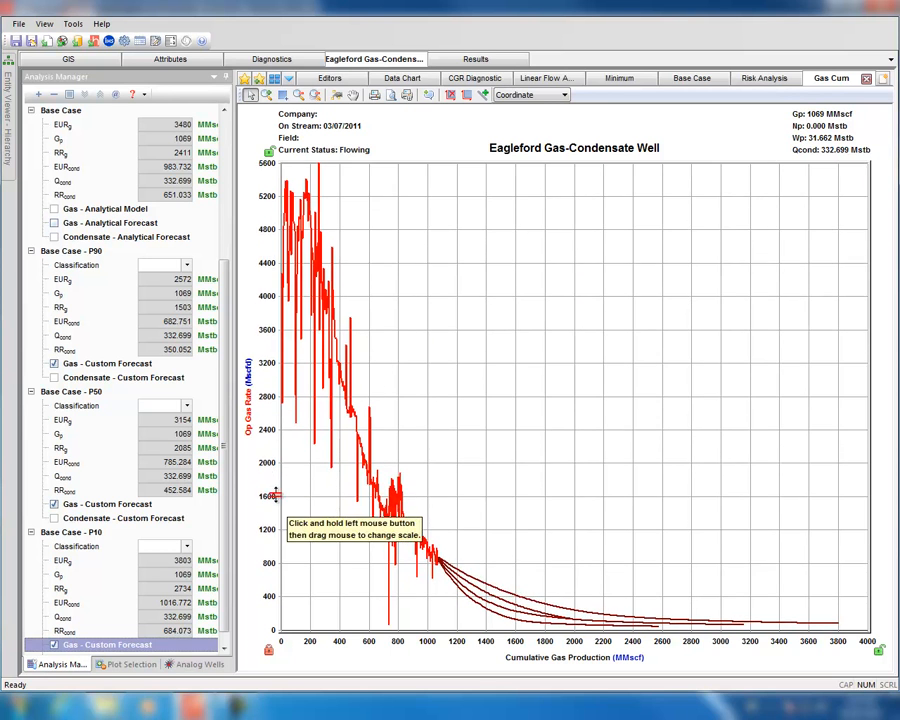